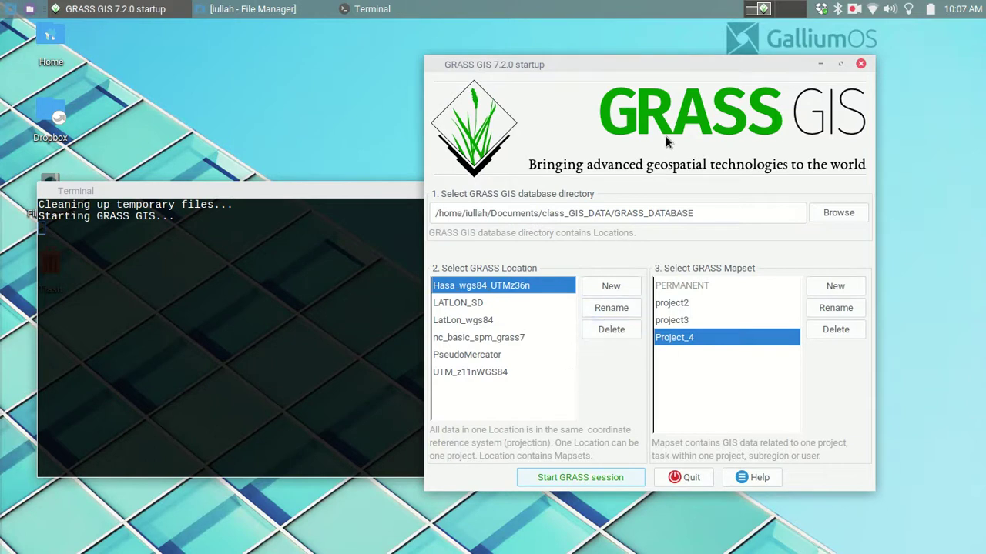
- Start the GRASS session with location Hasa_wgs84_UTMz36n and mapset Project_4, and reposition the Map Display and Layer Manager windows
left_click_drag(657, 67, 593, 83)
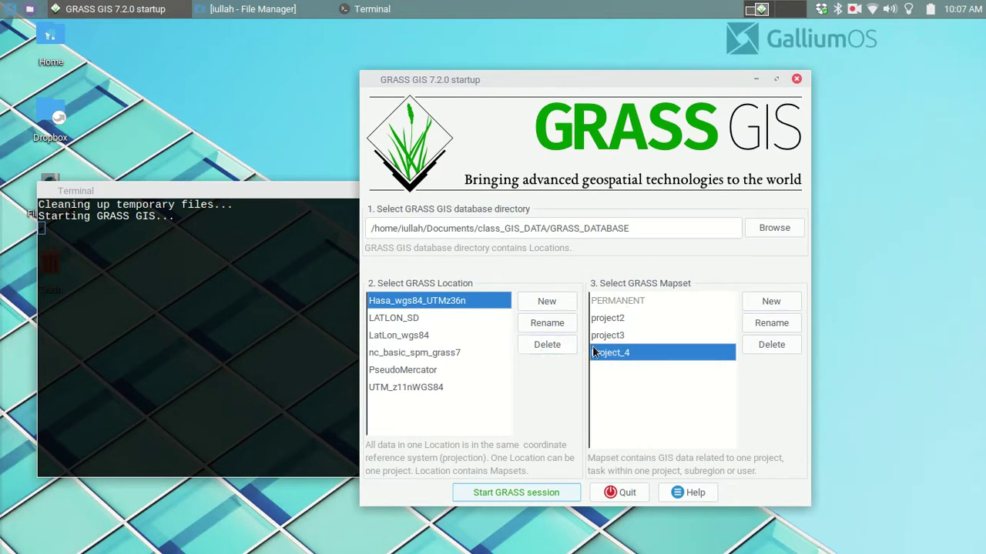
left_click(516, 493)
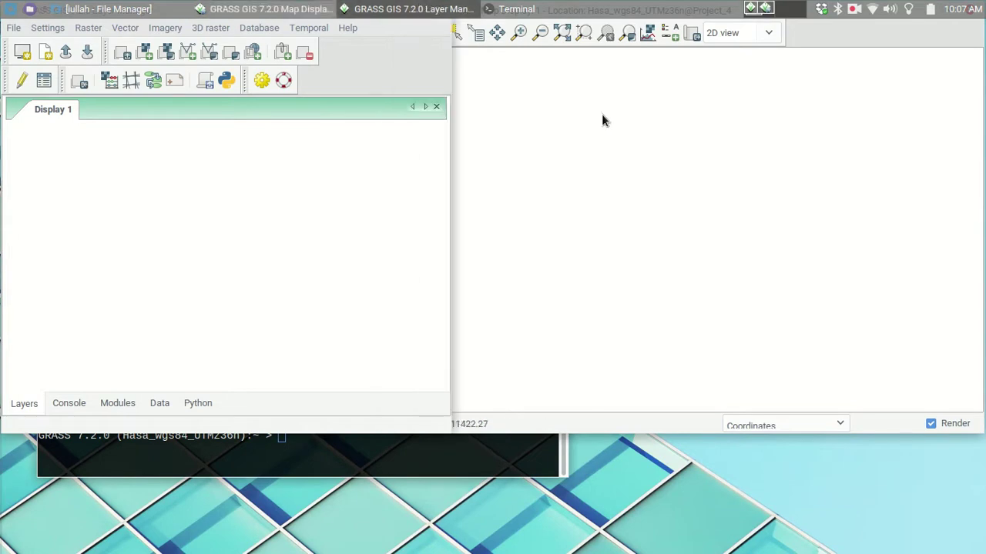
double_click(821, 16)
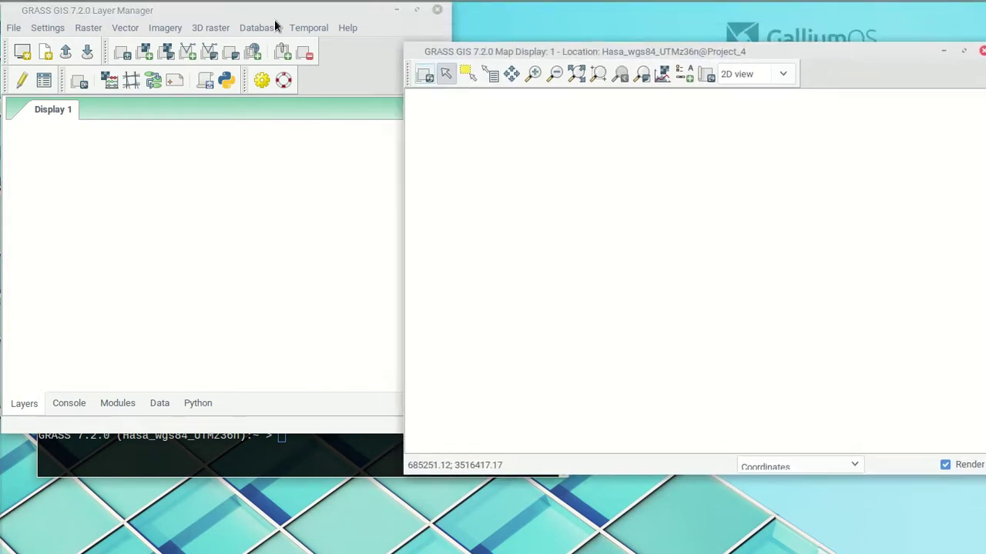
left_click_drag(216, 17, 211, 35)
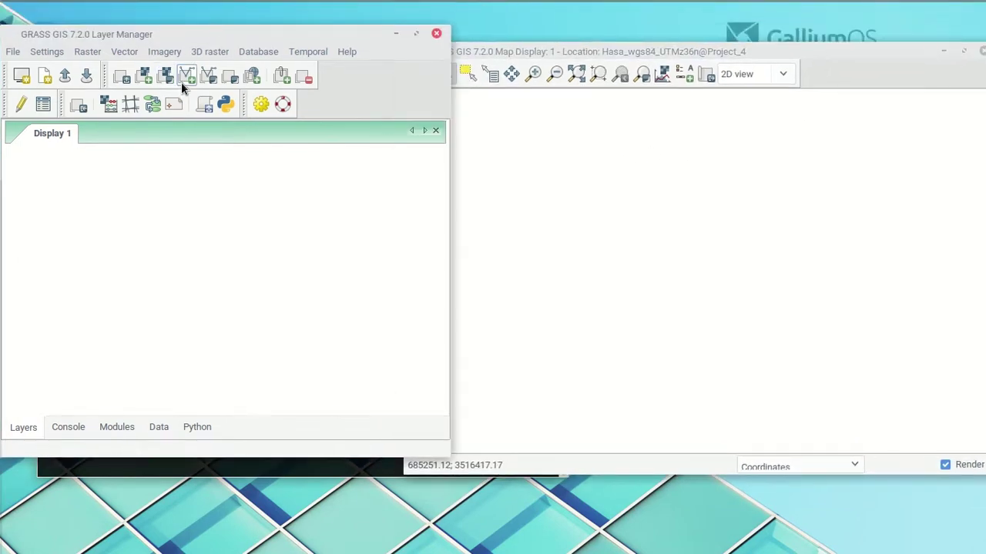
- Add the NJ_NDVI raster map from the Project_4 mapset as a layer in the display
left_click(148, 74)
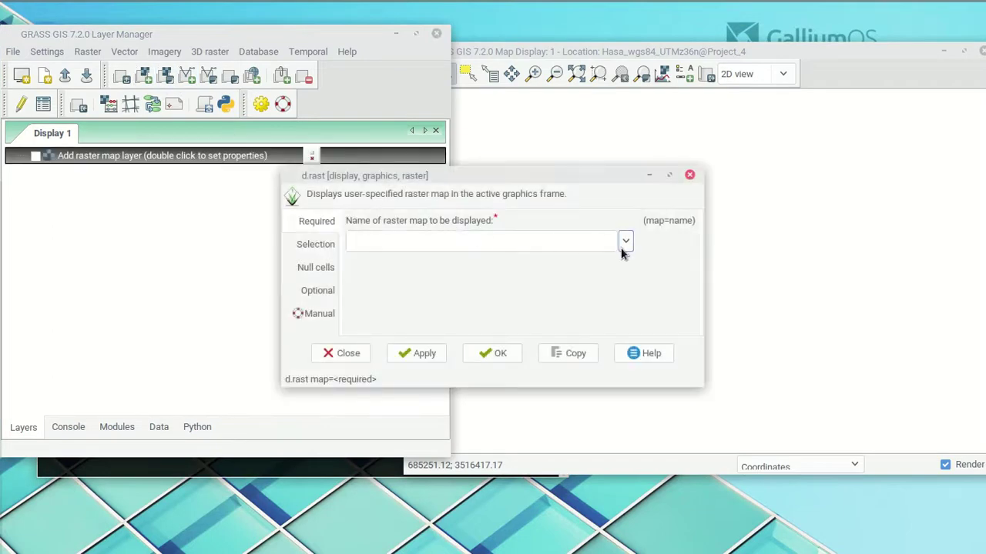
left_click(625, 243)
scroll(483, 298, "down", 3)
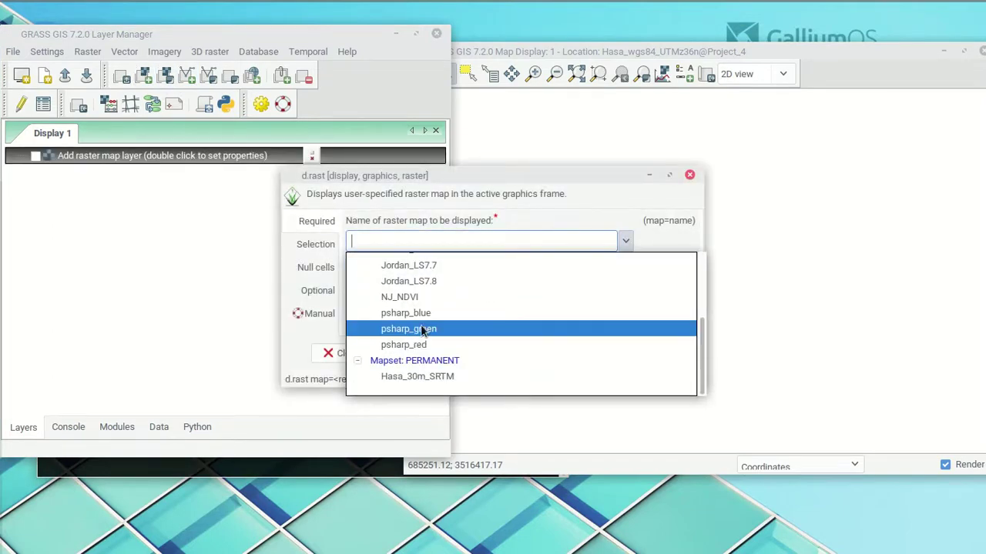
left_click(410, 295)
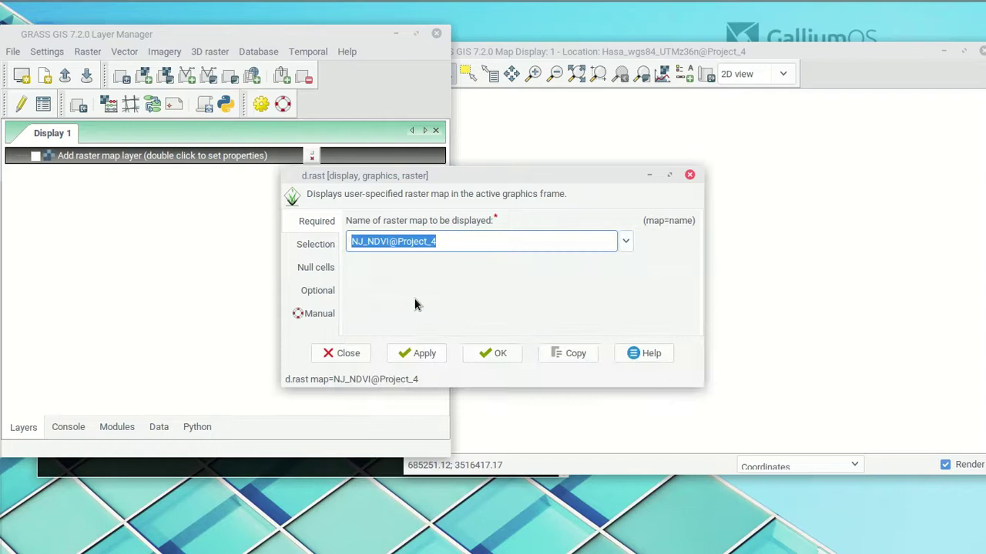
left_click(495, 352)
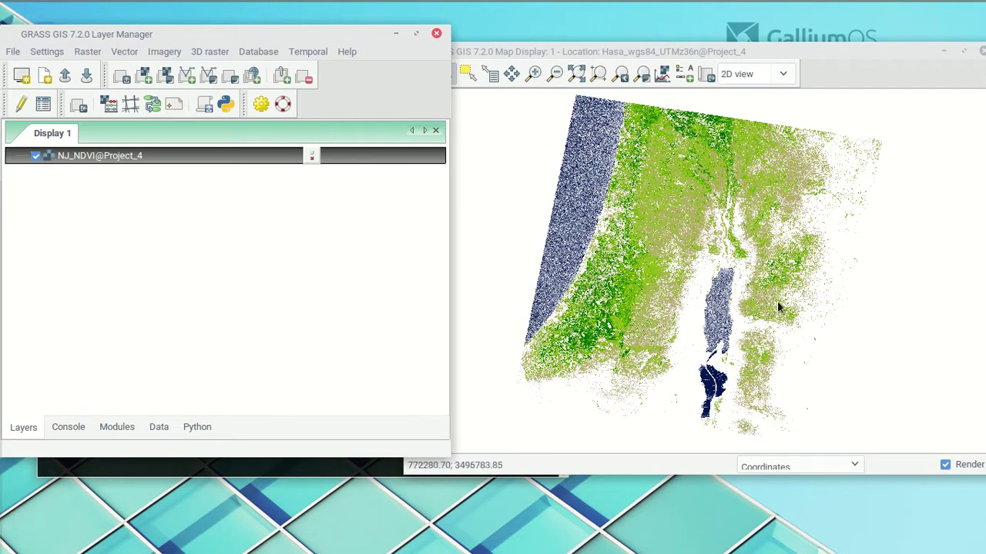
- Replace the map shown by the NJ_NDVI layer with the Jordan_LS7.1 raster
double_click(86, 158)
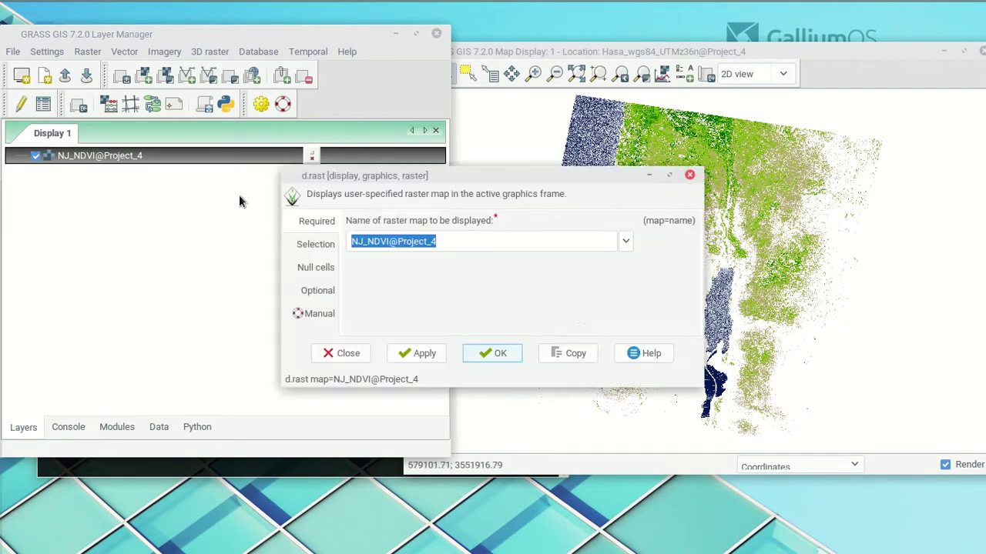
left_click(625, 242)
scroll(488, 304, "down", 3)
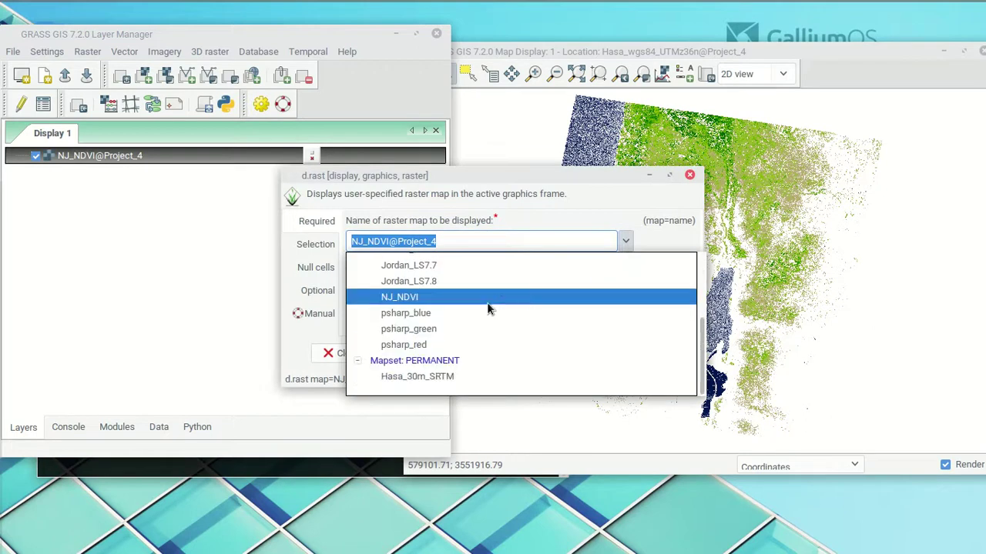
scroll(420, 339, "up", 3)
scroll(420, 339, "up", 2)
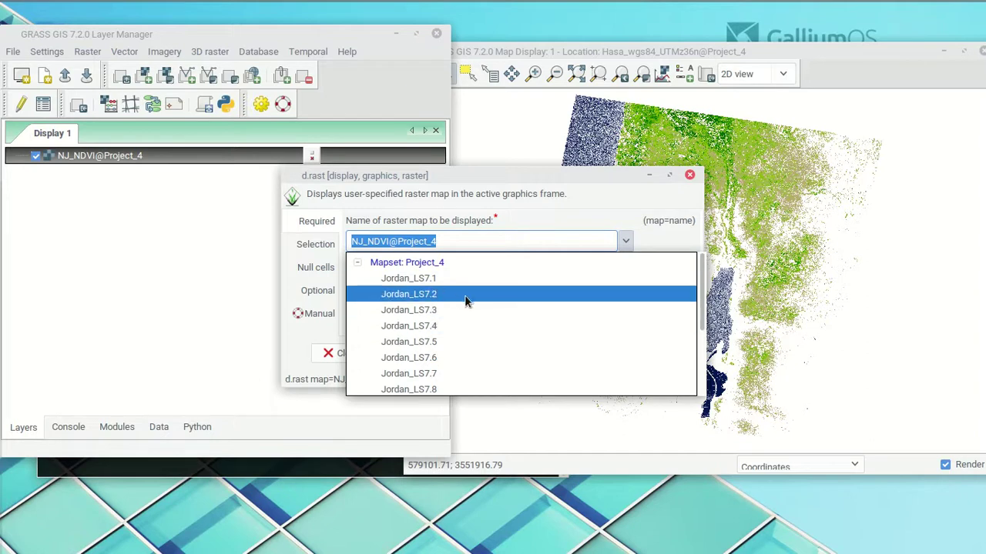
left_click(419, 279)
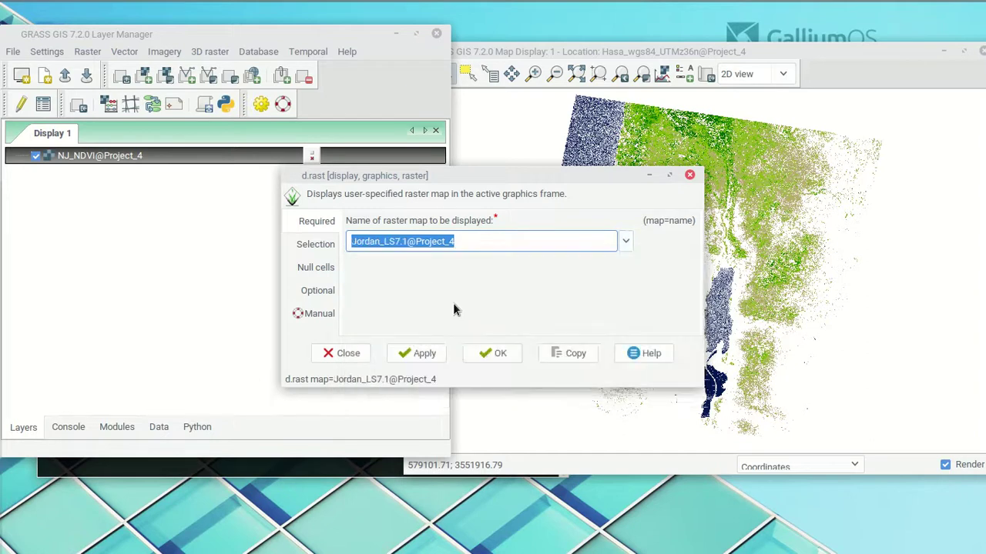
left_click(507, 353)
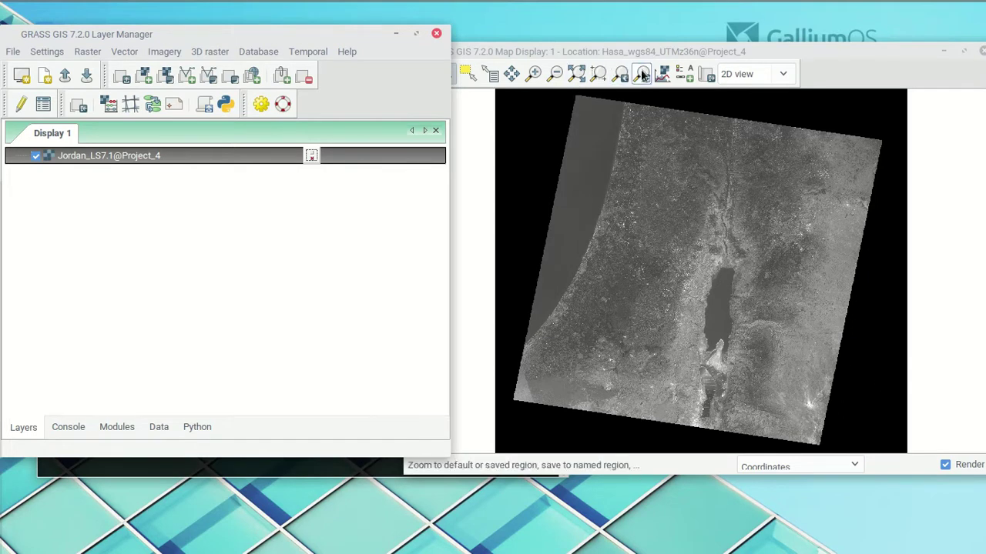
- Set the computational region extent from the display, framed on the northern river valley area of the Jordan_LS7.1 image
left_click(533, 74)
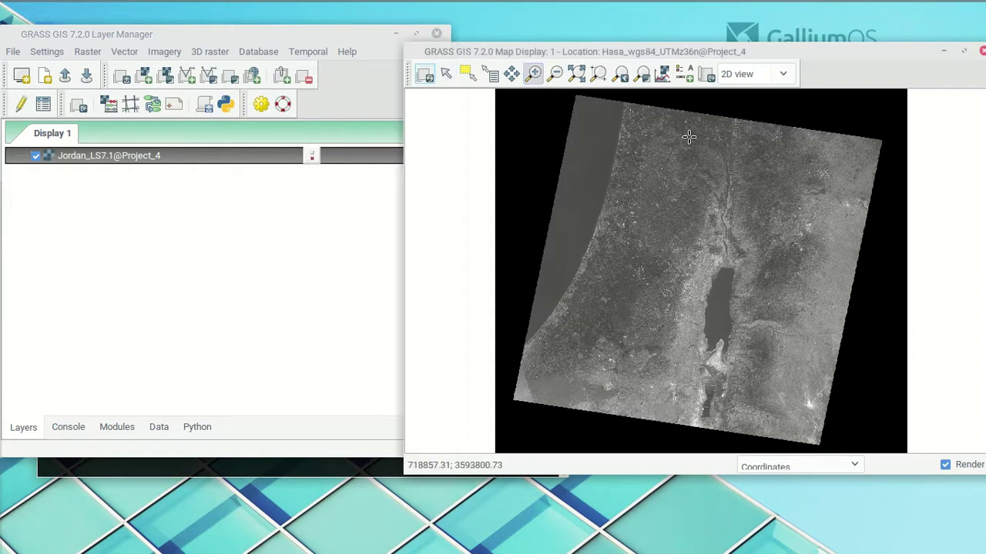
left_click_drag(629, 108, 812, 257)
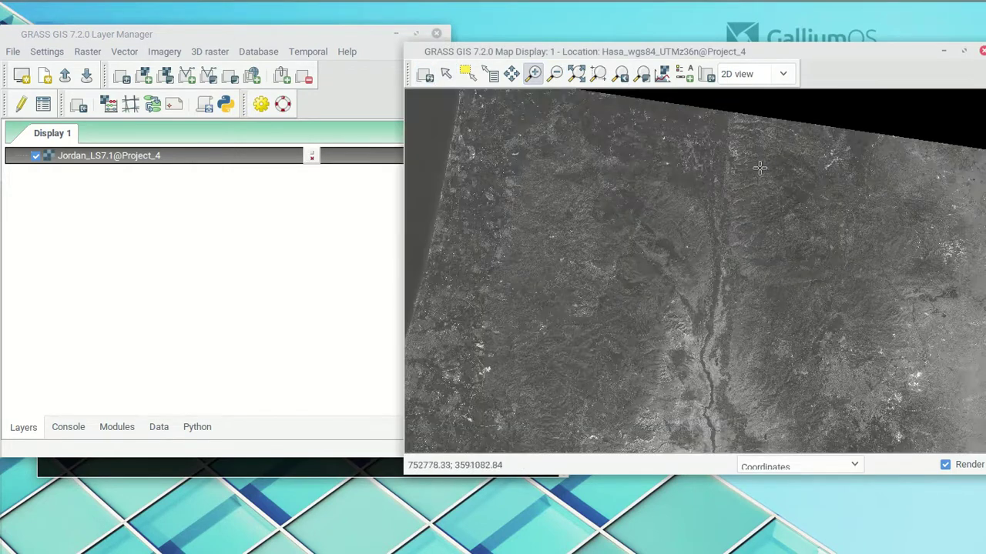
left_click(554, 74)
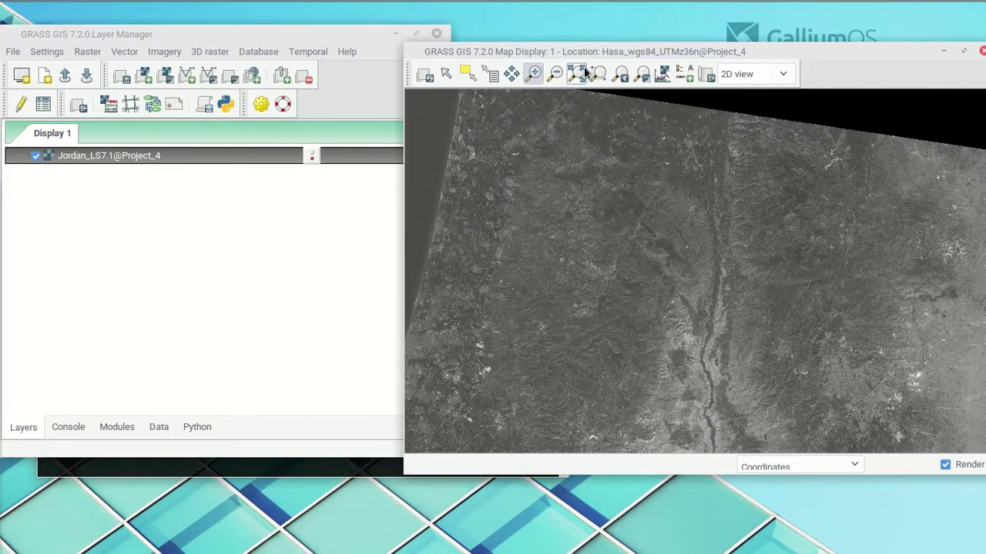
left_click(533, 74)
left_click_drag(557, 156, 605, 208)
left_click_drag(630, 249, 924, 453)
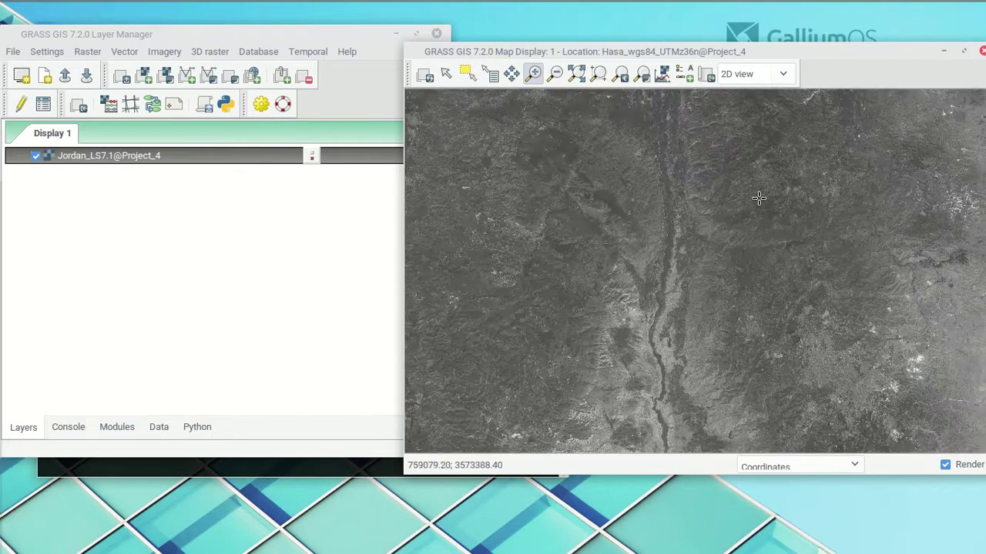
left_click(643, 73)
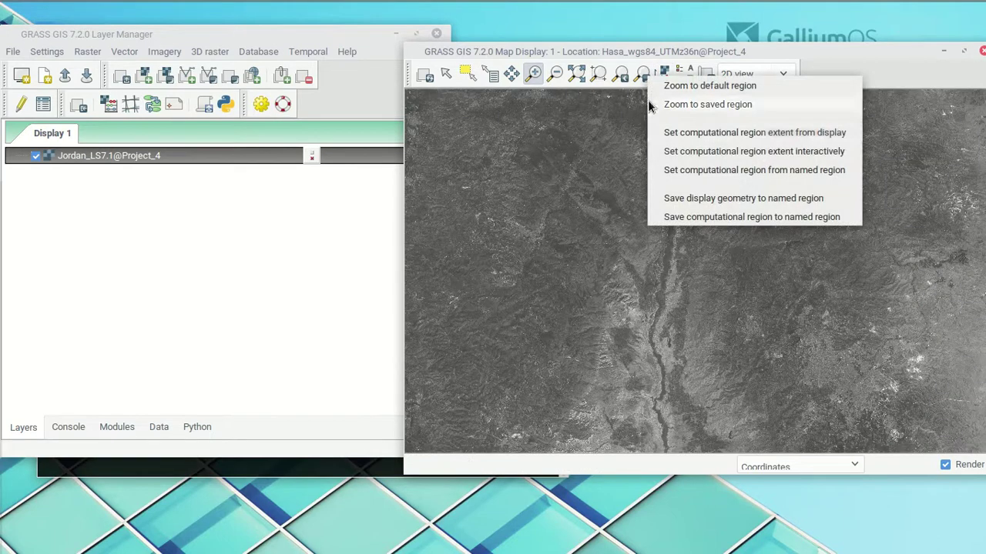
left_click(705, 133)
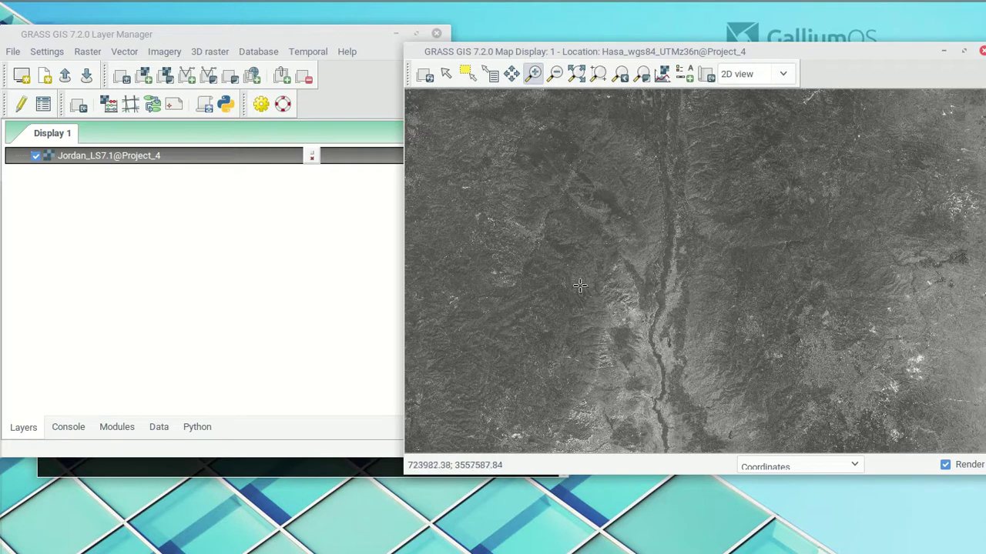
left_click(174, 37)
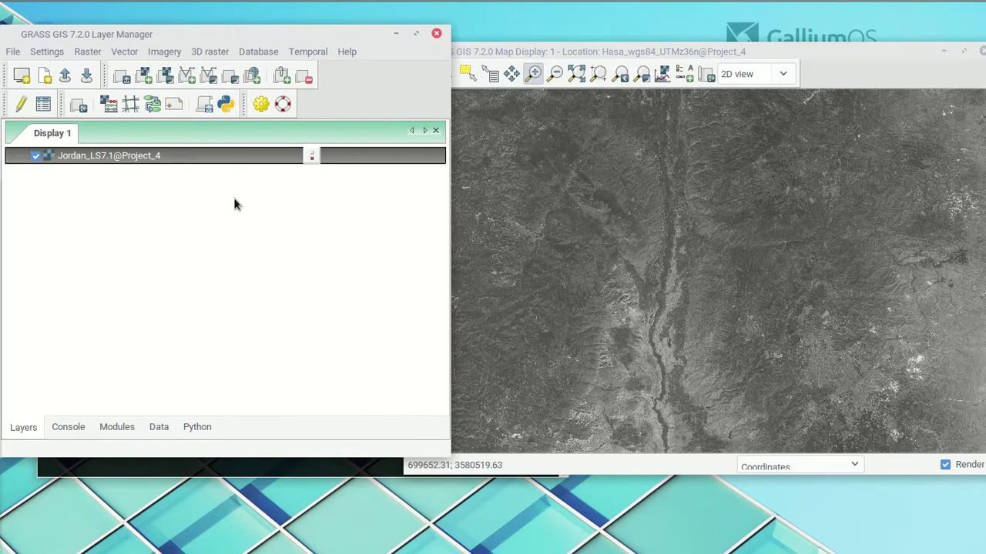
left_click_drag(755, 54, 751, 40)
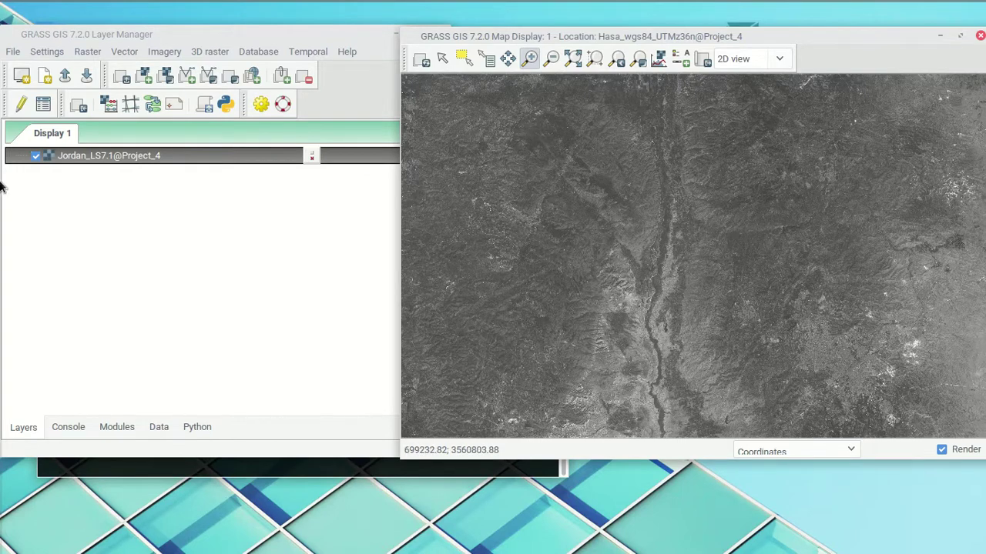
- Review the Jordan_LS7 band rasters available in the Project_4 mapset without adding another raster layer
left_click(147, 110)
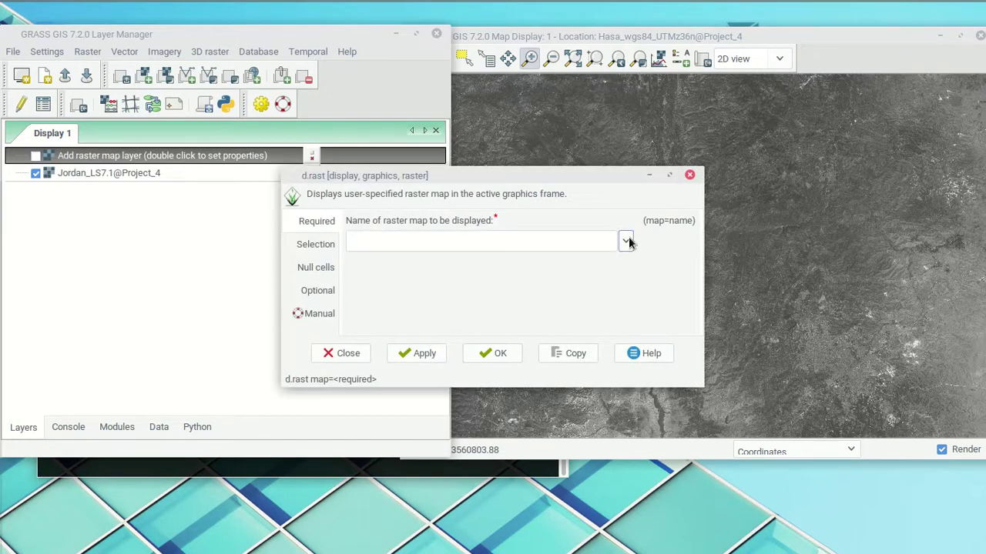
left_click(626, 242)
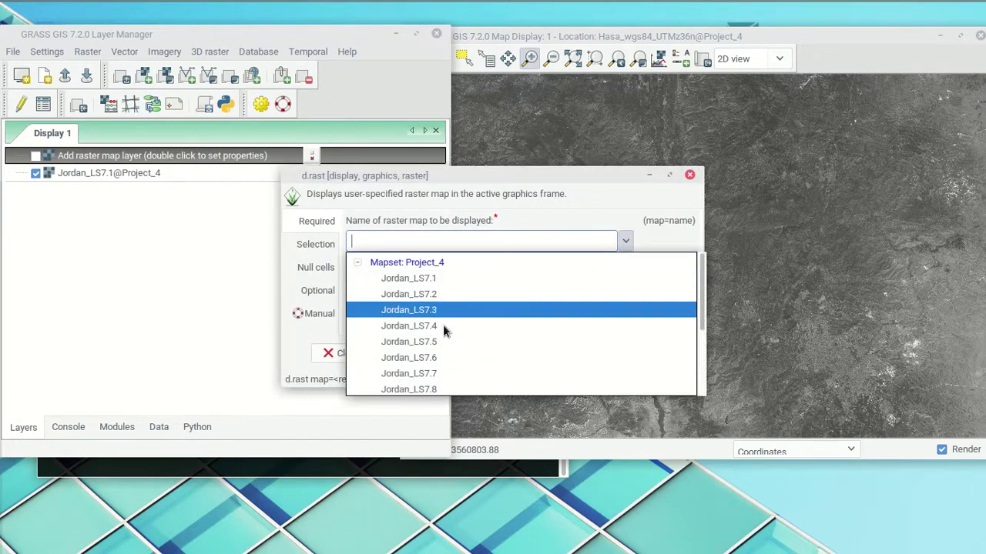
scroll(433, 378, "down", 1)
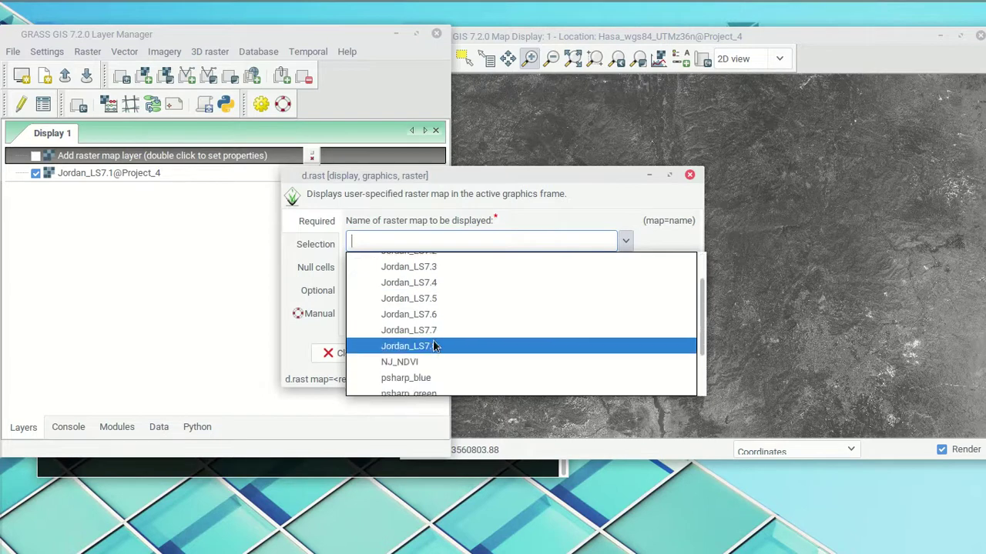
scroll(435, 343, "up", 1)
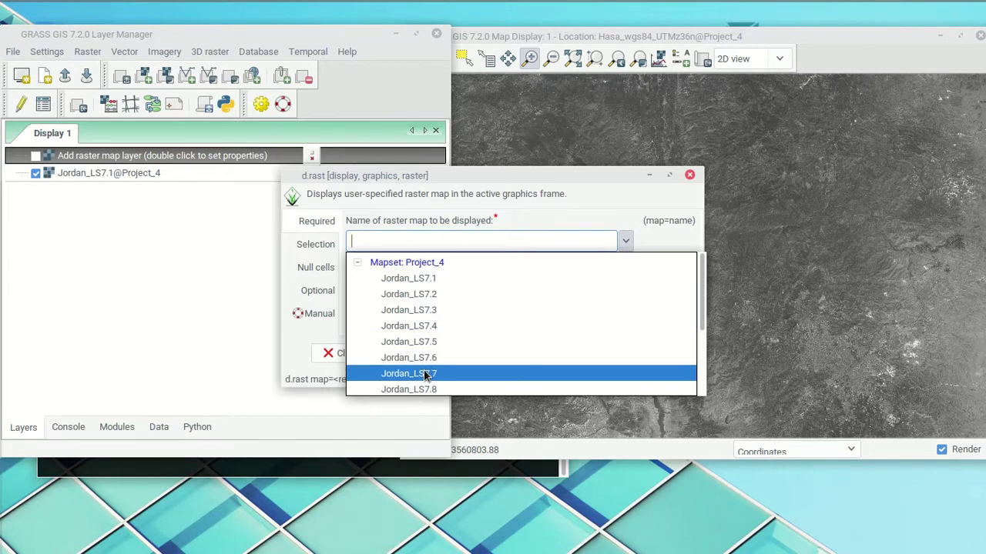
scroll(424, 375, "down", 1)
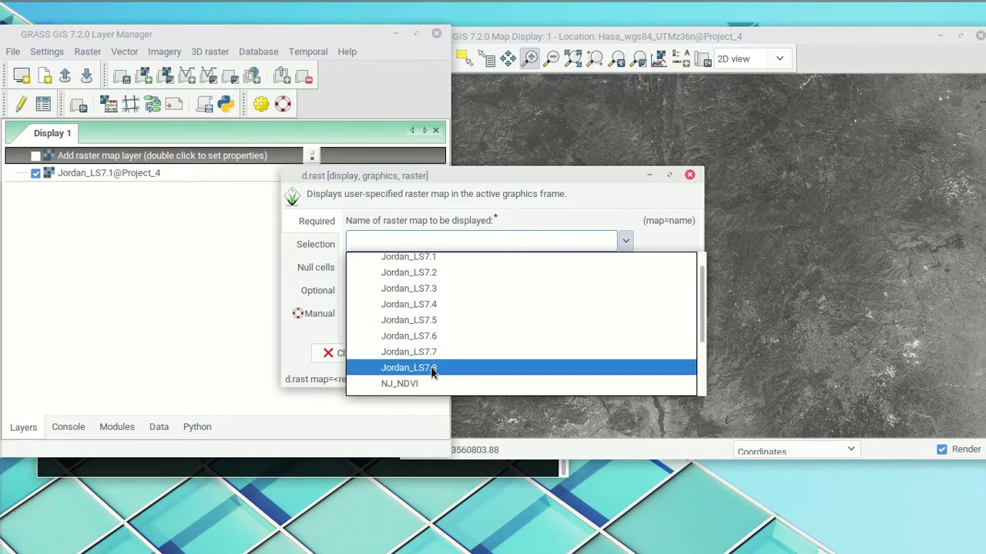
scroll(436, 322, "up", 1)
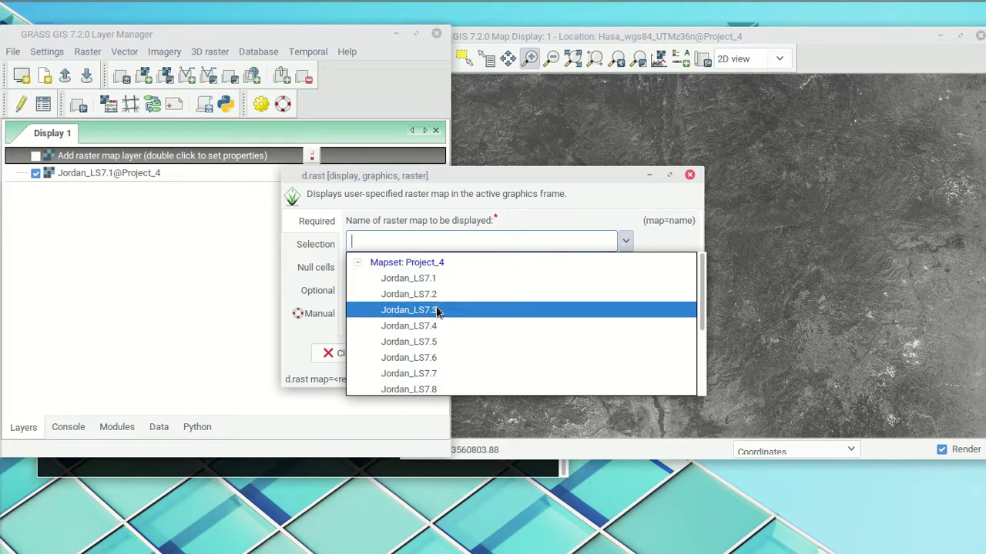
left_click(625, 241)
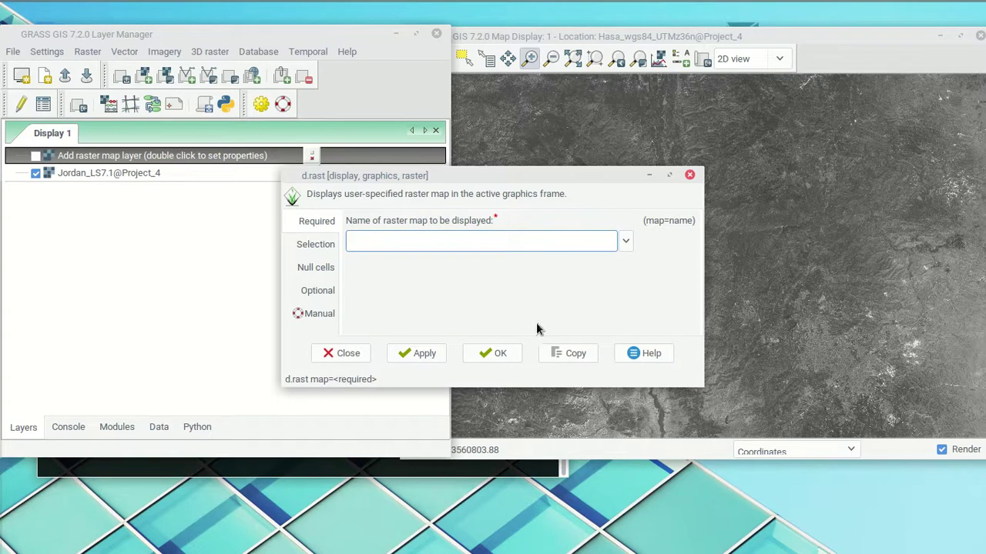
left_click(690, 178)
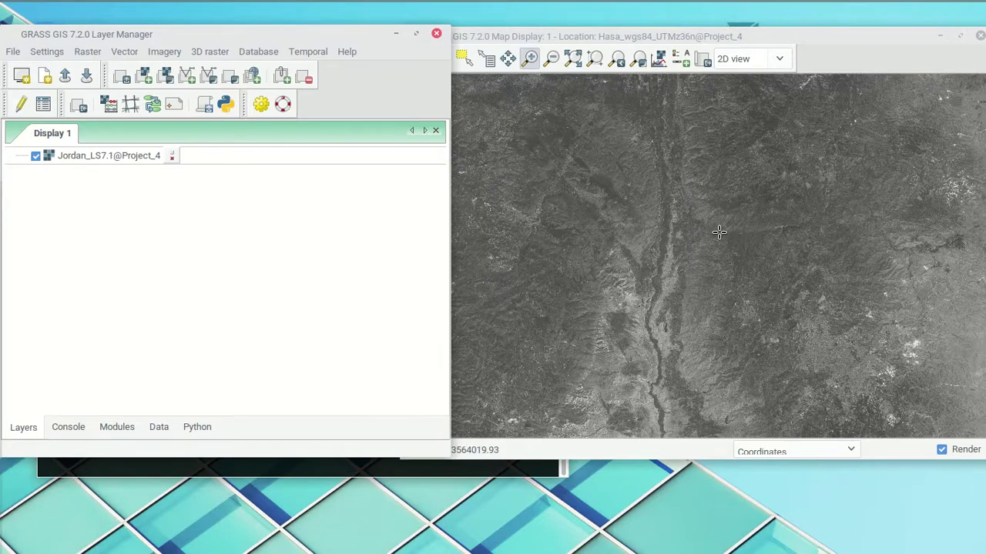
- Open the clustering tool for unsupervised classification (i.cluster) and place its dialog clear of the map
left_click(757, 31)
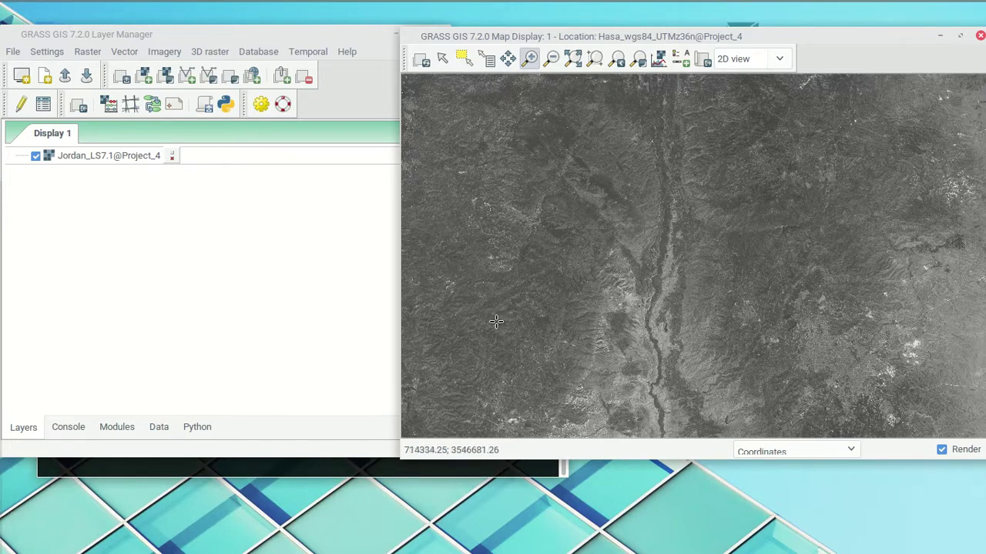
left_click(163, 52)
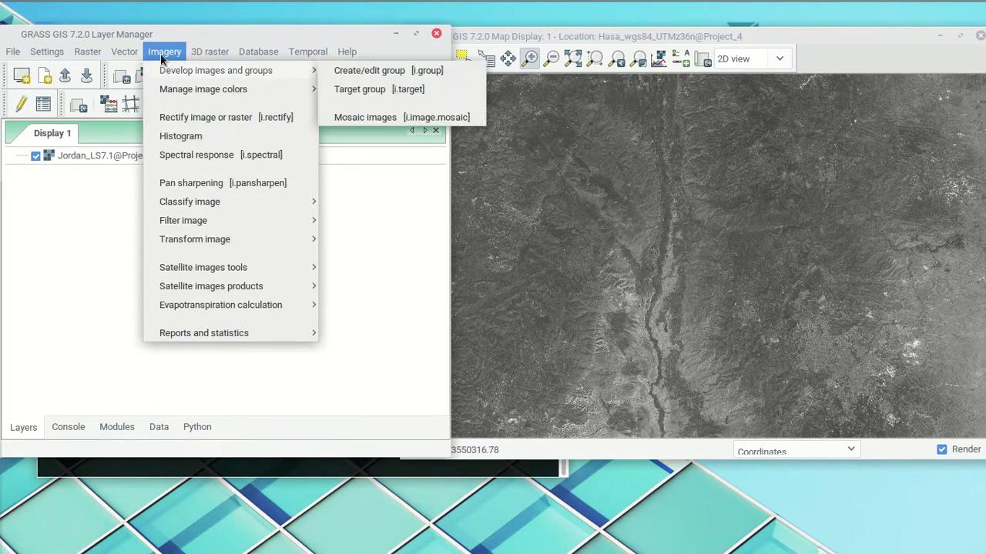
mouse_move(205, 201)
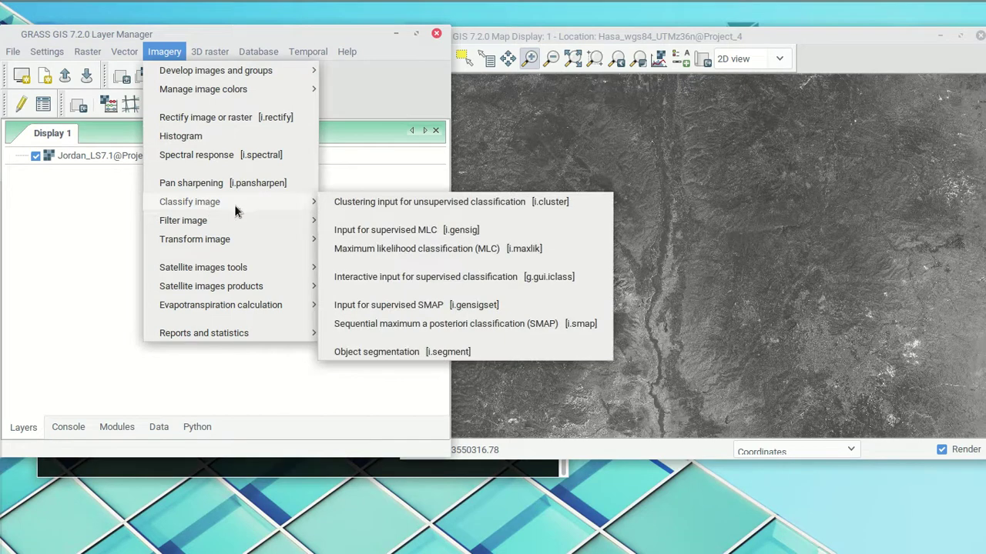
left_click(486, 201)
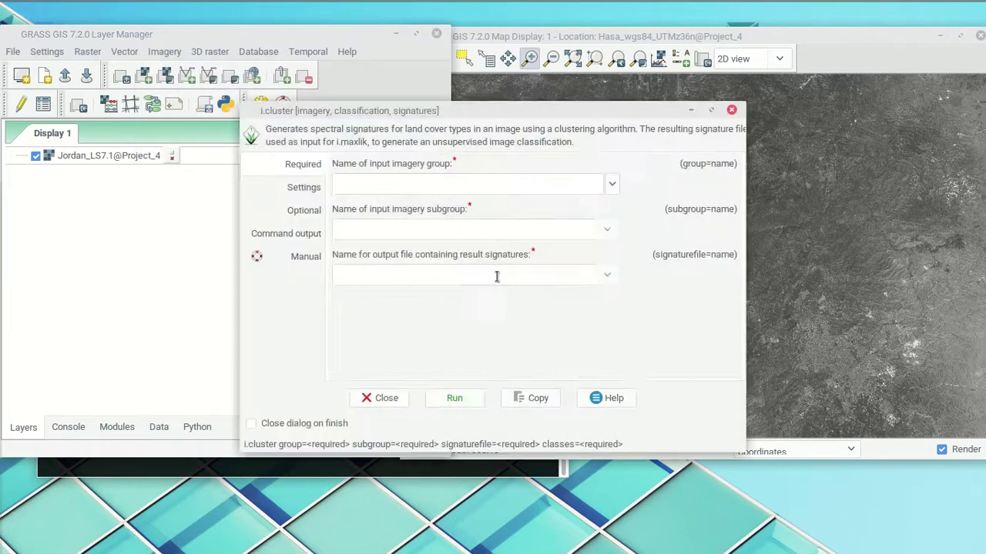
left_click_drag(517, 108, 279, 226)
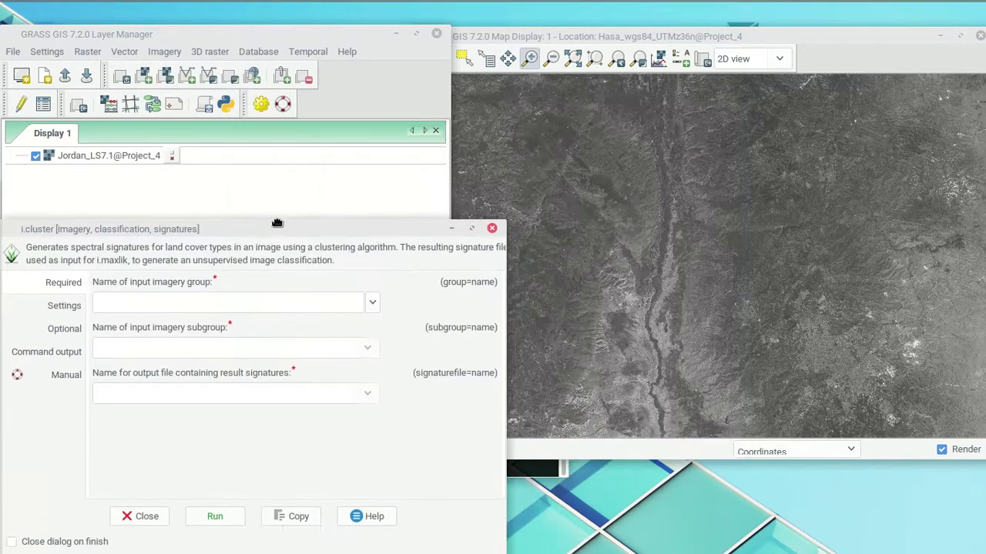
- Open the maximum likelihood classification tool (i.maxlik) and arrange its dialog side by side with the i.cluster dialog
left_click(165, 52)
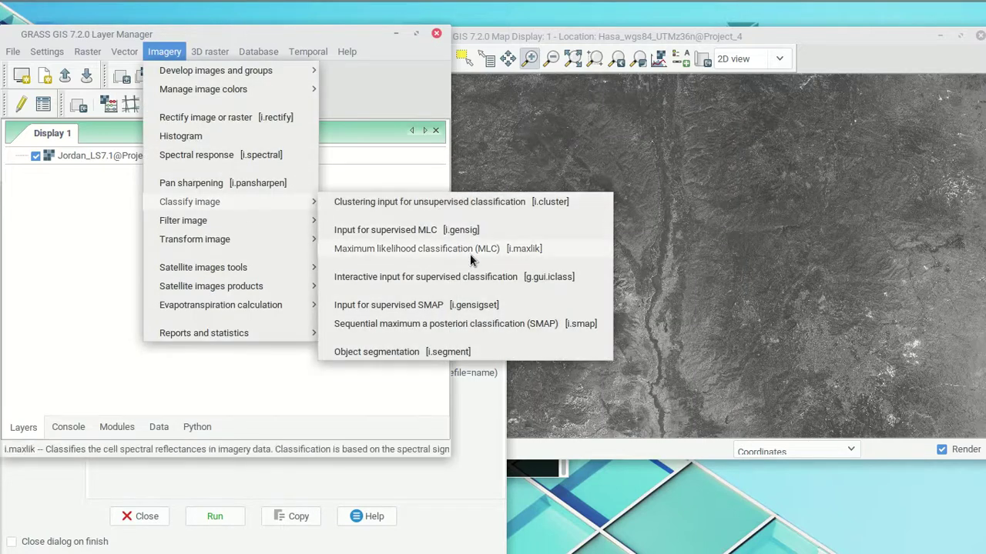
left_click(474, 258)
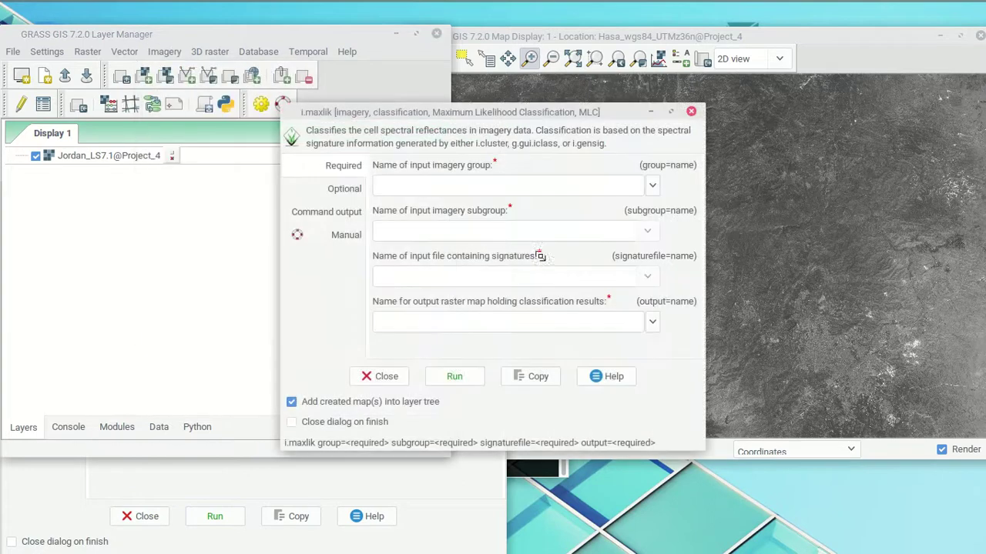
left_click_drag(494, 112, 770, 200)
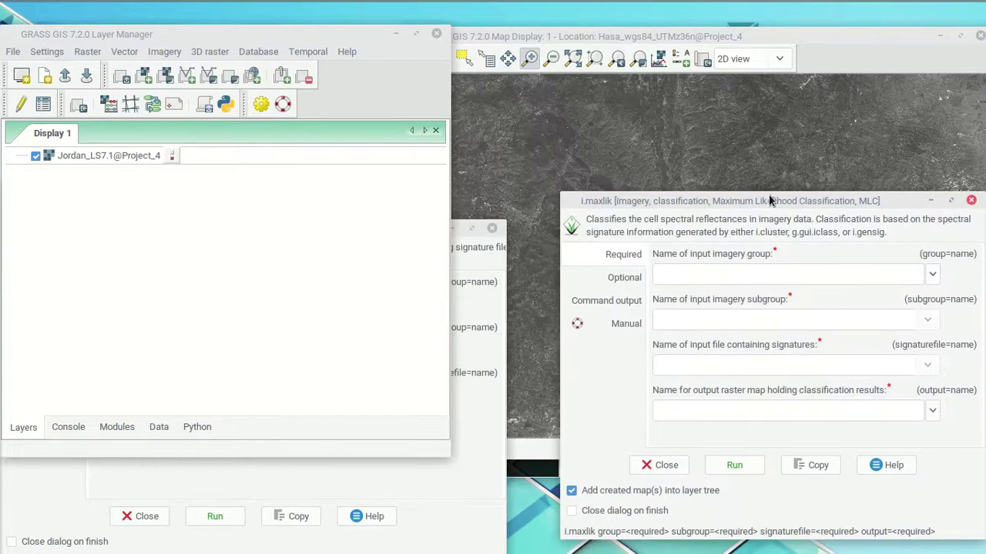
left_click(481, 408)
left_click_drag(322, 235, 342, 187)
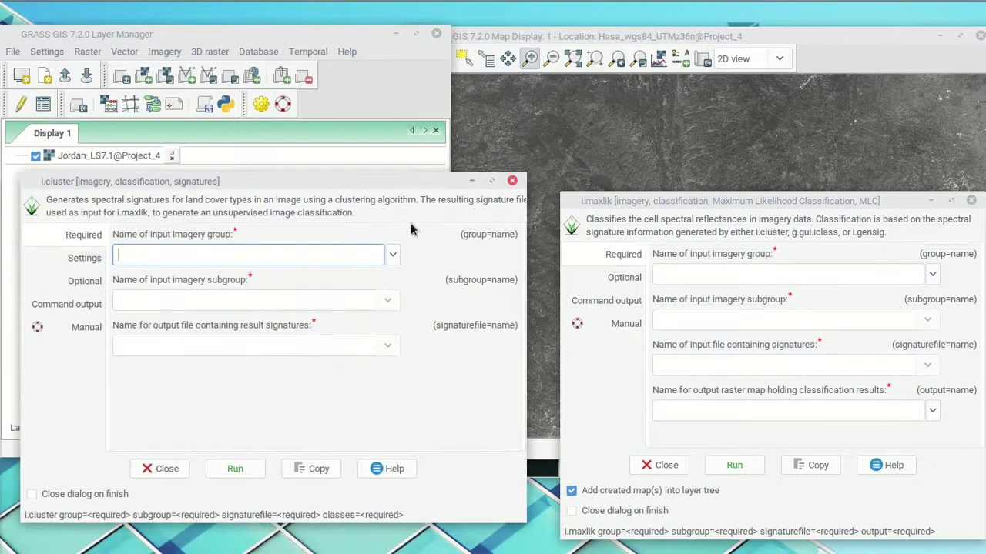
left_click_drag(874, 199, 860, 171)
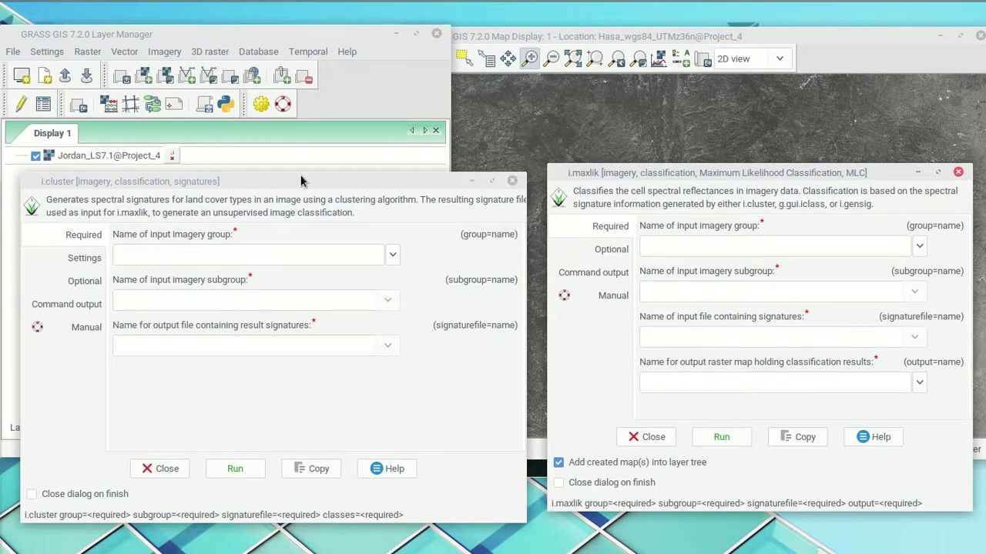
left_click(906, 64)
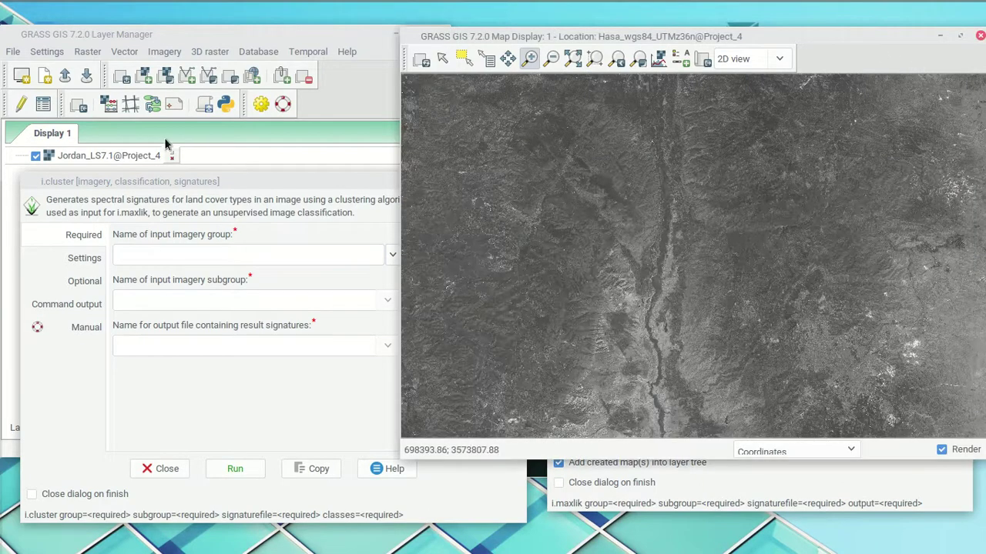
left_click(949, 505)
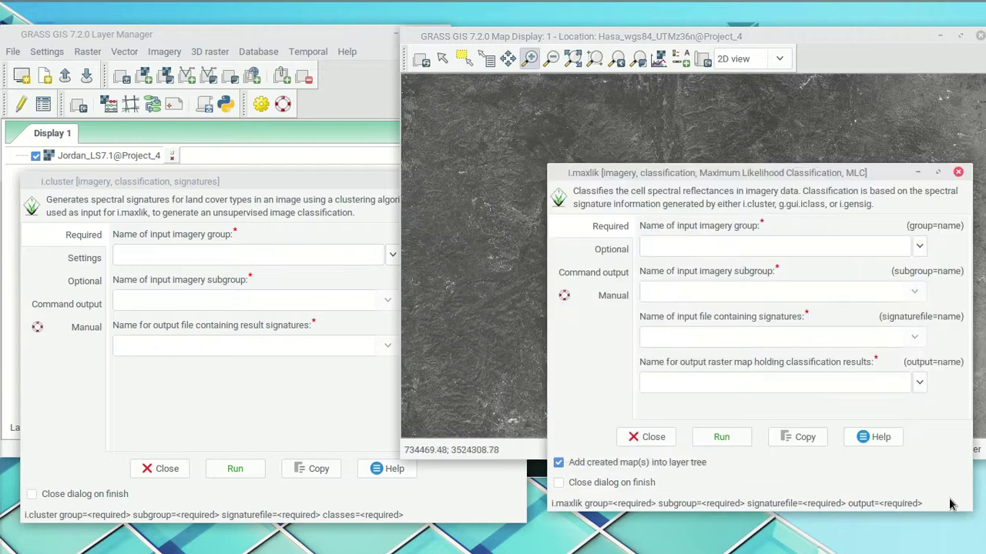
left_click(263, 181)
left_click_drag(781, 172, 779, 182)
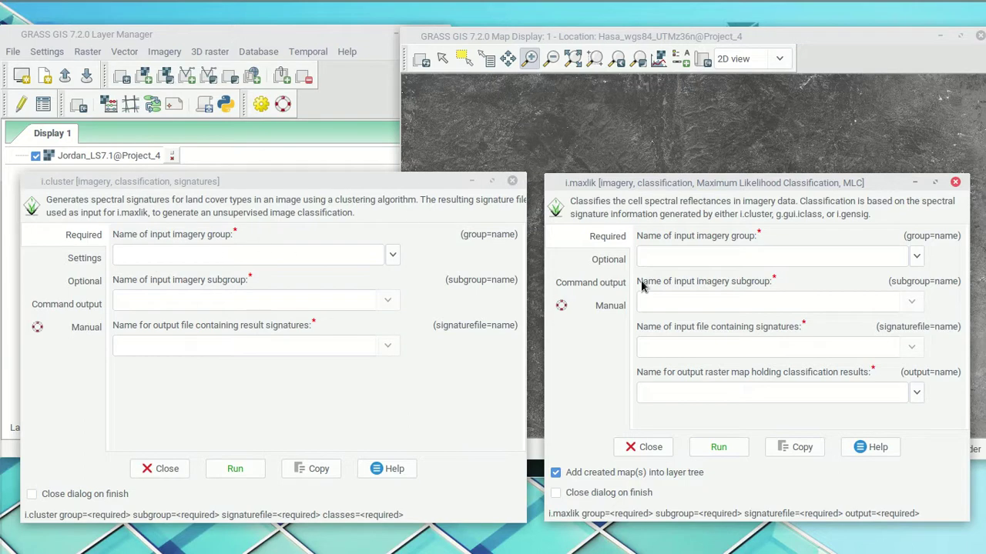
- Check which Jordan_LS7 bands can be chosen in the Jordan_LS7.1 layer's display properties, leaving the displayed raster as it is
left_click(316, 194)
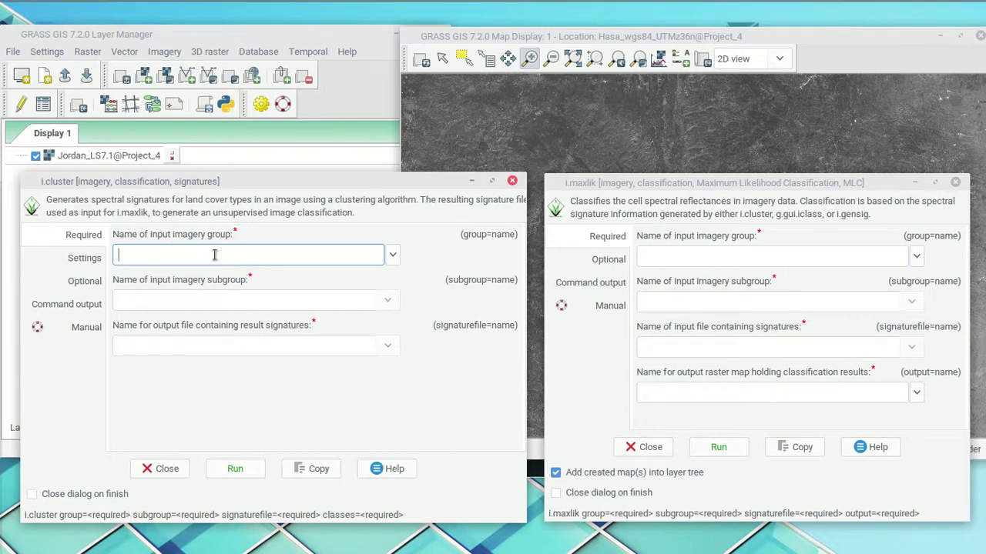
left_click(225, 34)
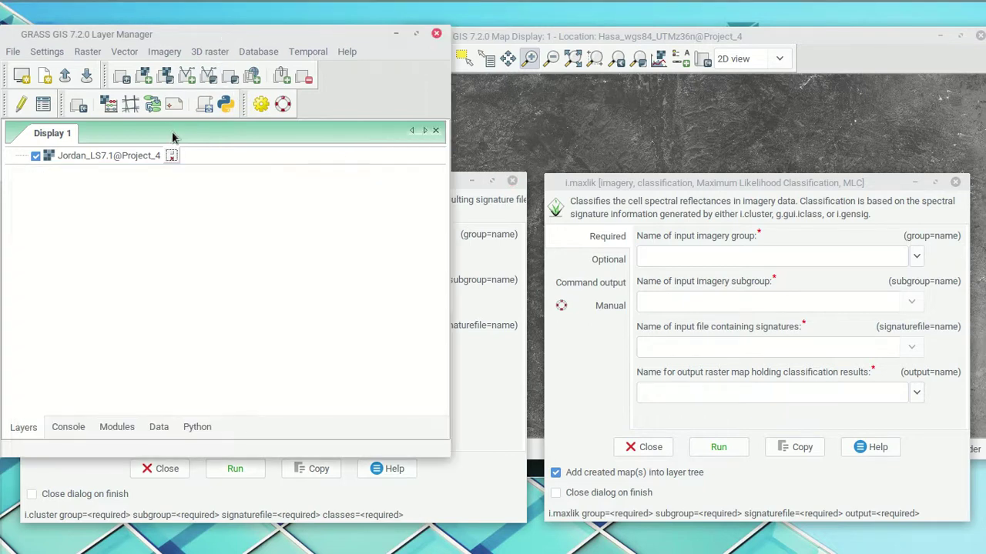
double_click(136, 157)
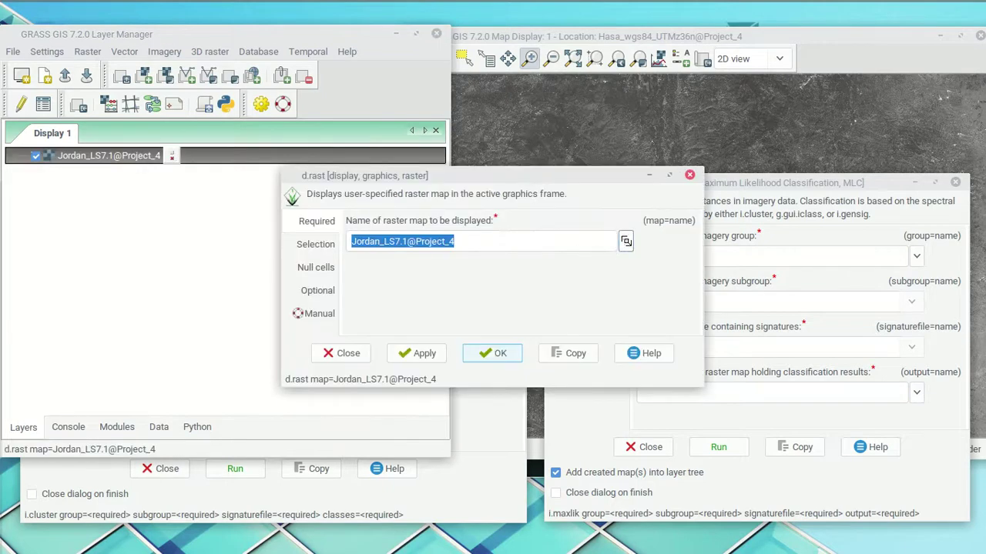
left_click(625, 241)
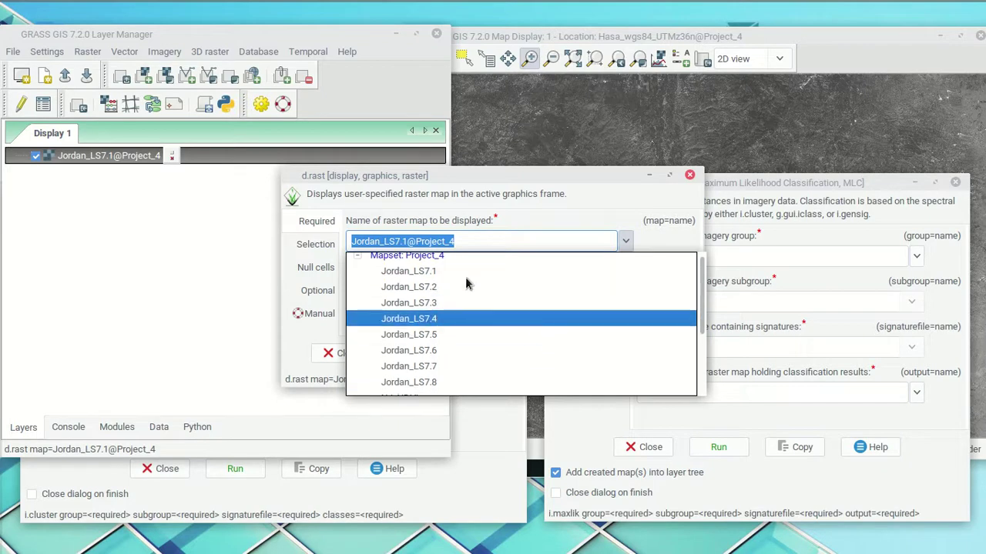
left_click(494, 187)
left_click(689, 176)
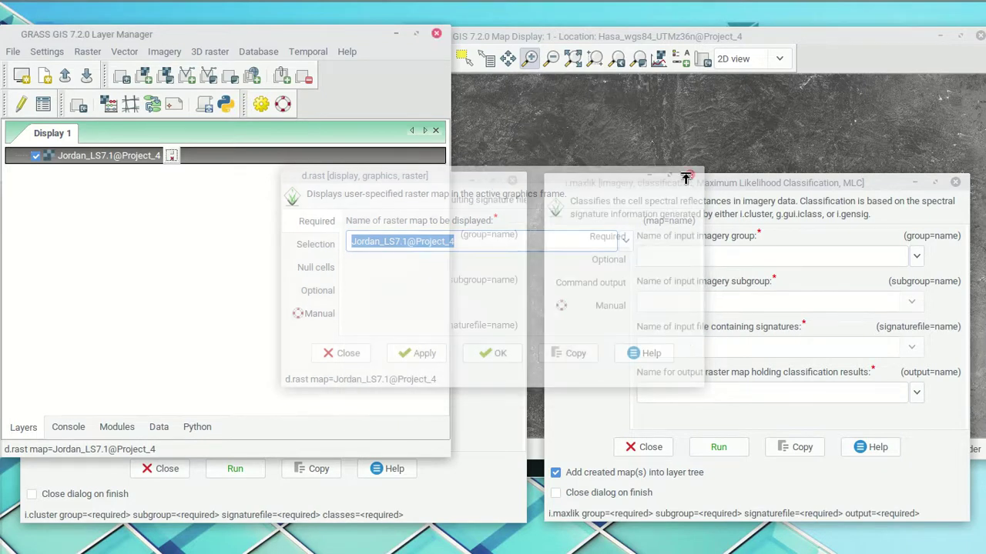
- Open the create/edit imagery group tool (i.group) and check which groups already exist in the Project_4 mapset
left_click(161, 52)
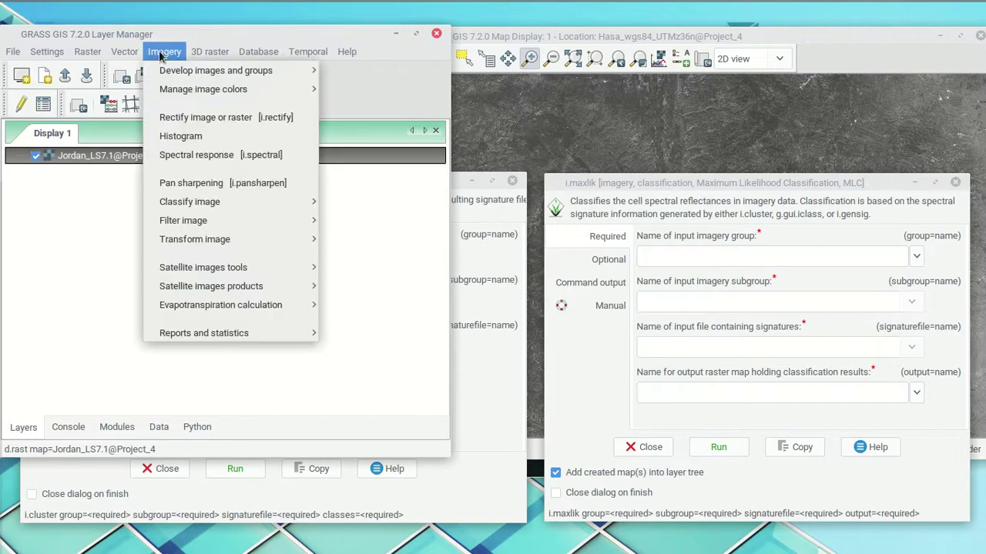
mouse_move(270, 71)
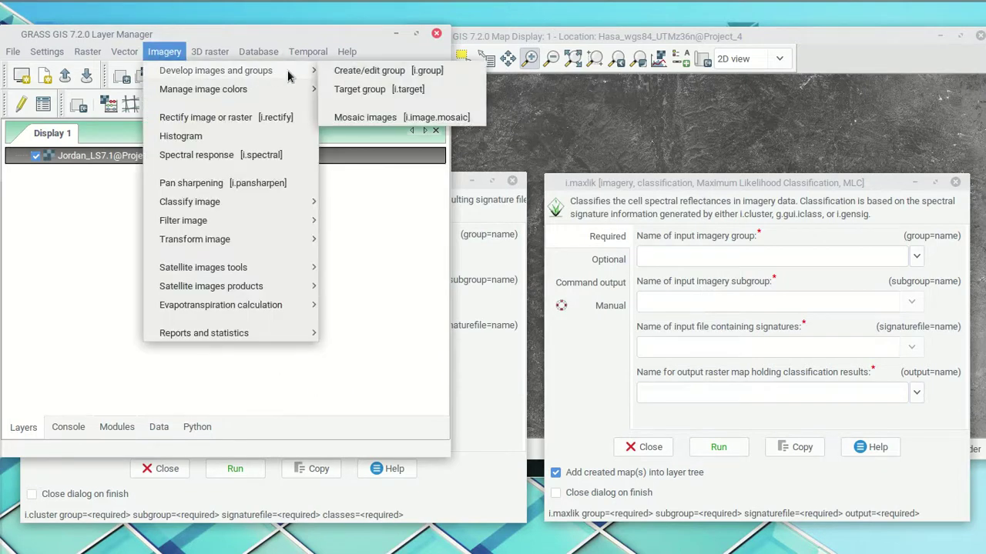
left_click(422, 76)
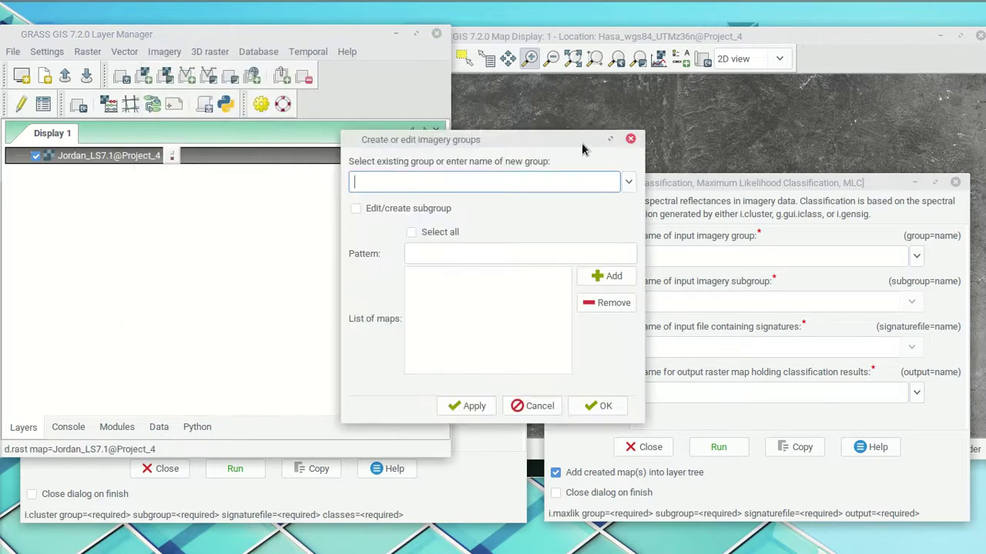
mouse_move(554, 138)
left_mouse_down()
mouse_move(605, 103)
mouse_move(560, 132)
left_mouse_up()
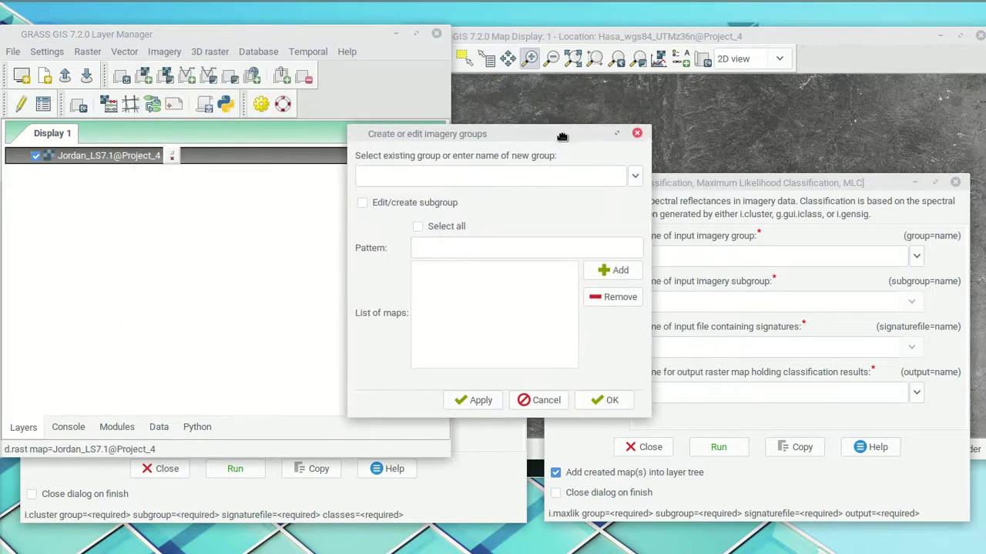
left_click(635, 177)
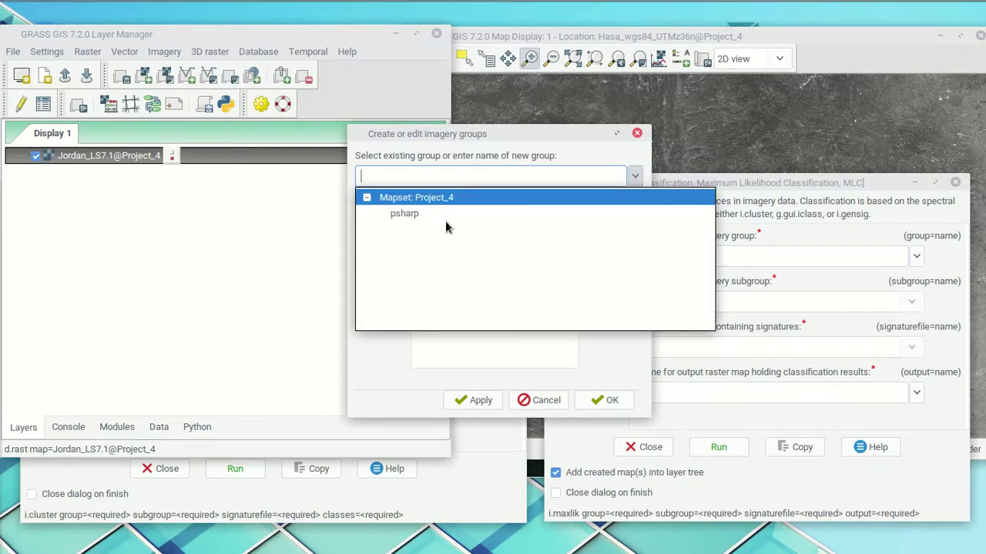
left_click(633, 179)
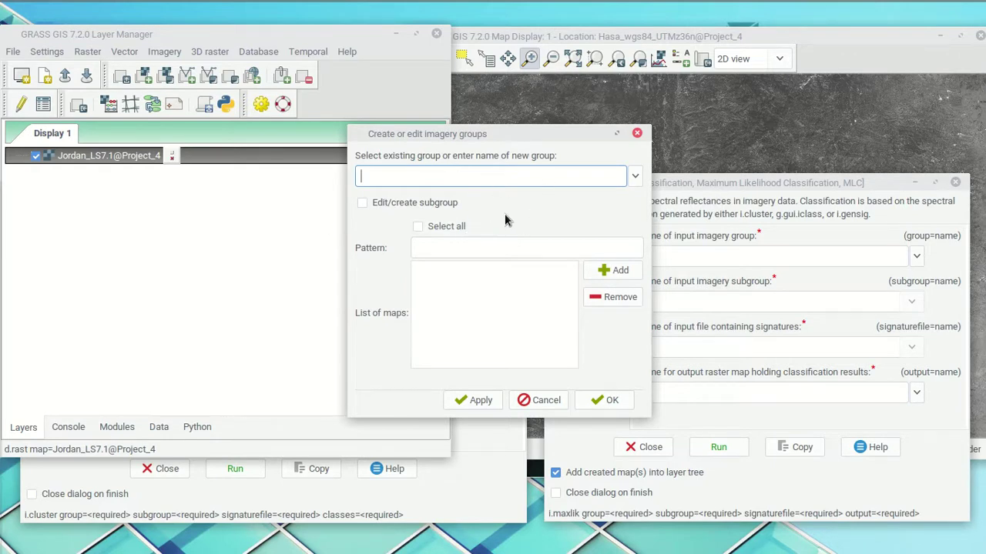
- Try to add the rasters Jordan_LS7.1 through Jordan_LS7.8 to the imagery group before giving it a name
left_click(614, 270)
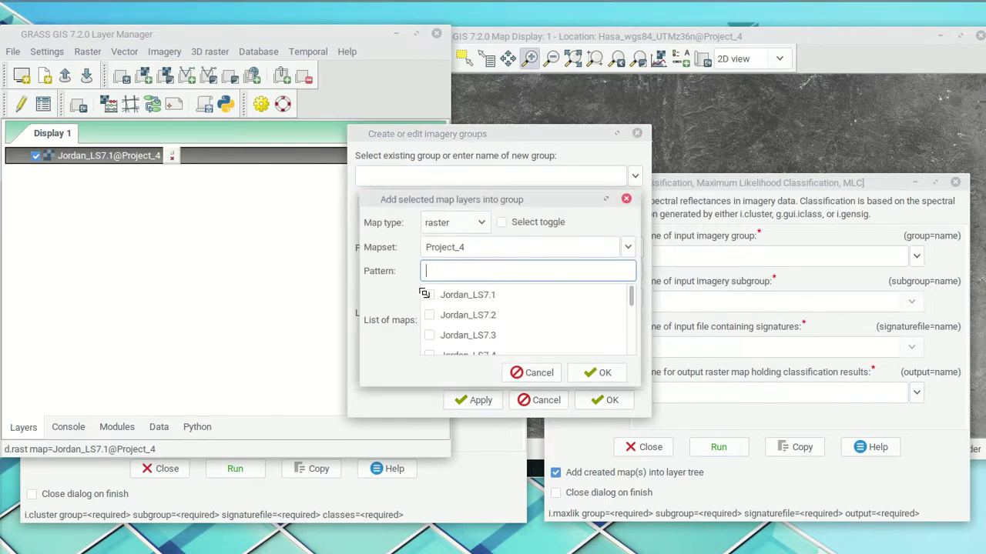
mouse_move(632, 297)
left_mouse_down()
mouse_move(636, 358)
mouse_move(645, 292)
left_mouse_up()
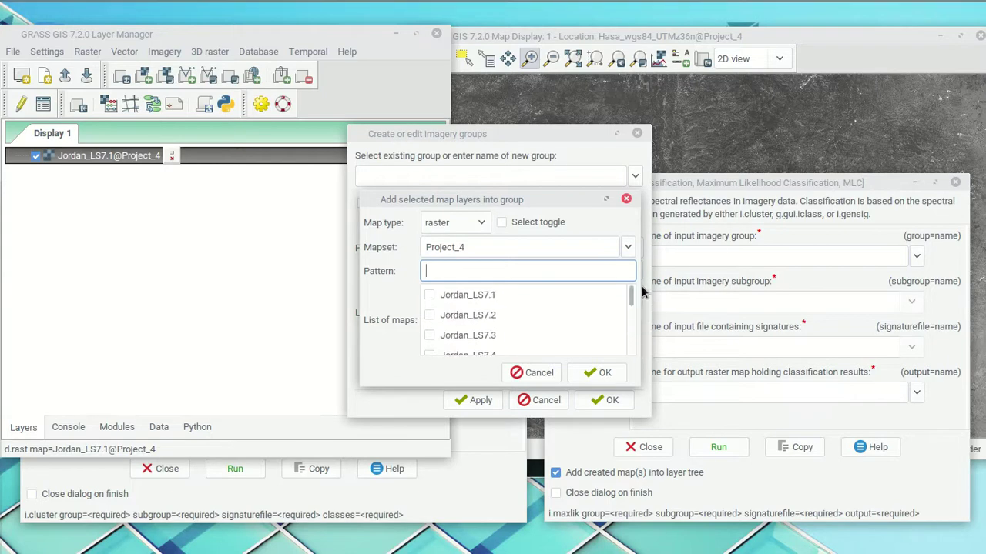
left_click(429, 297)
left_click(429, 316)
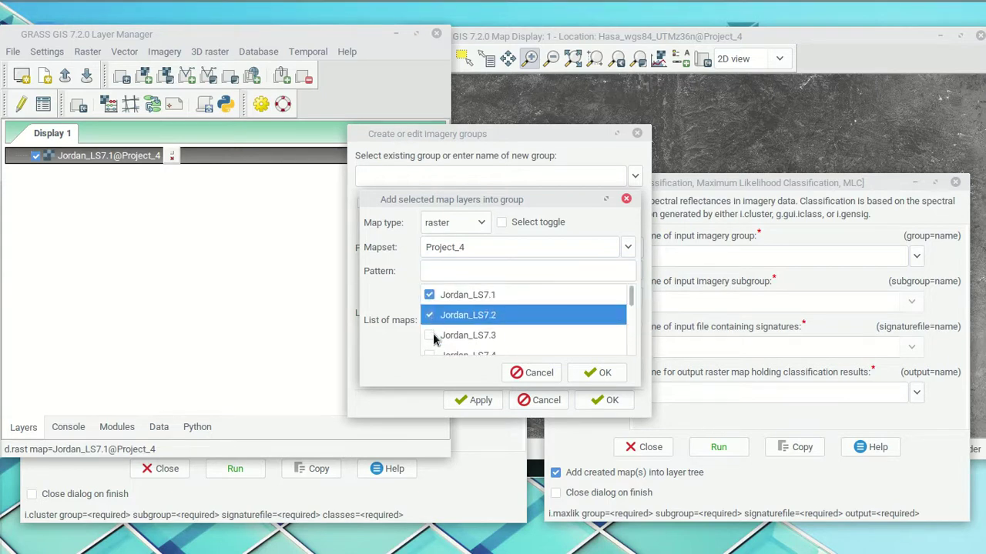
left_click(430, 336)
left_click(430, 348)
left_click(433, 348)
left_click(426, 335)
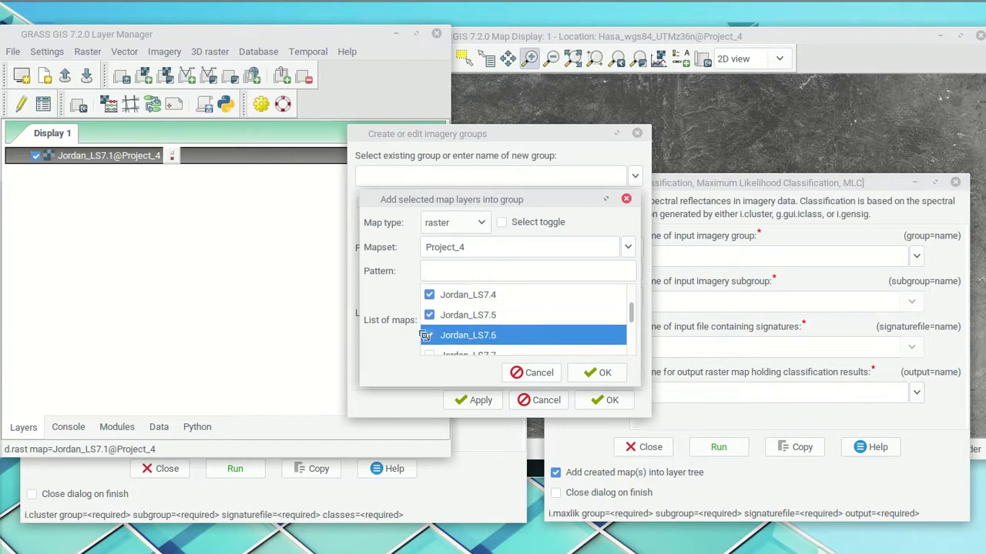
left_click(429, 325)
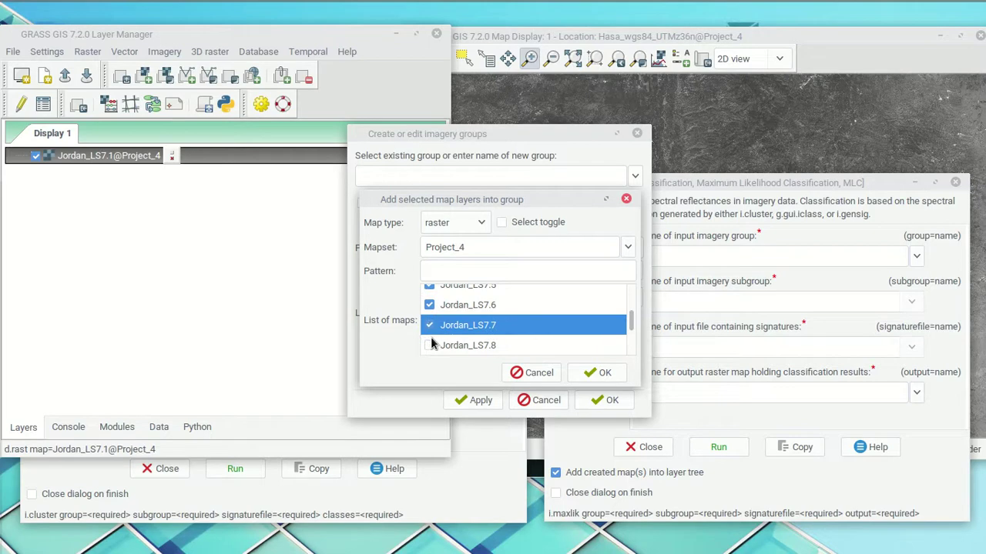
left_click(430, 345)
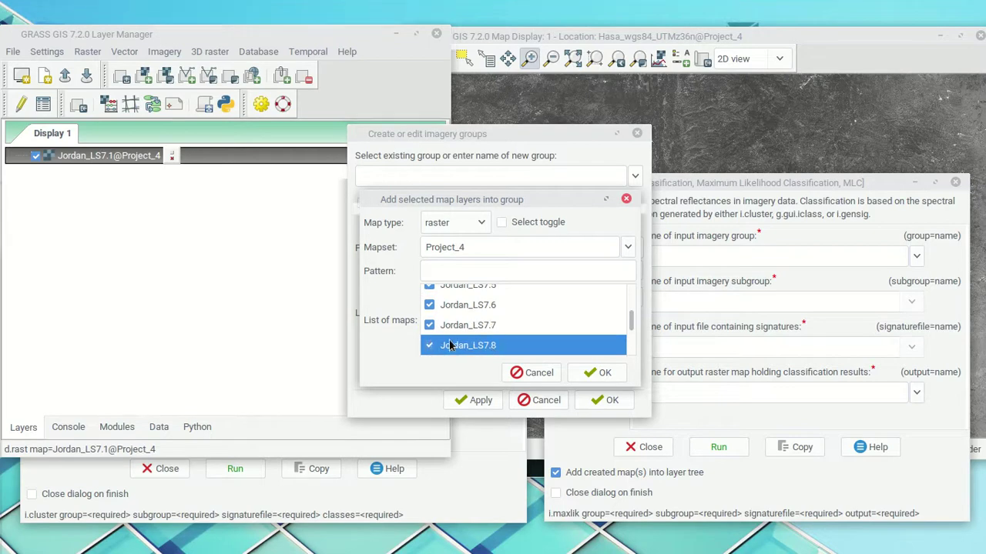
scroll(465, 347, "down", 1)
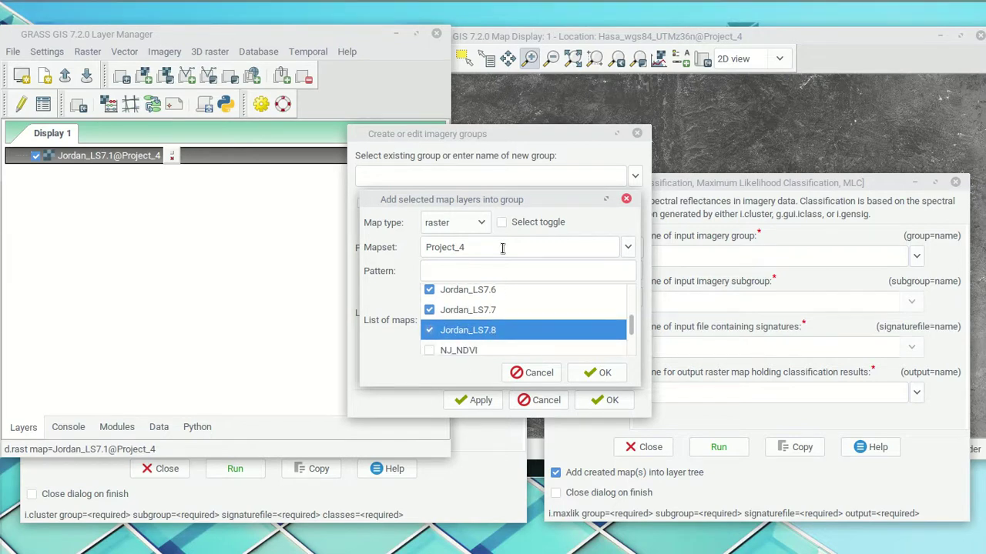
left_click(601, 371)
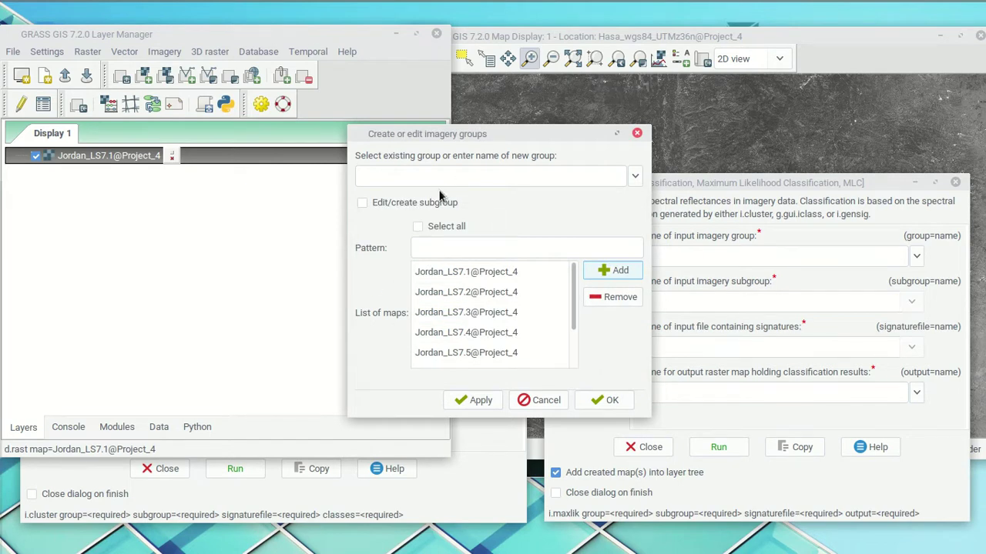
- Name the new imagery group NJ_lsat and add the Project_4 rasters Jordan_LS7.1 through Jordan_LS7.8 to its map list
left_click(402, 174)
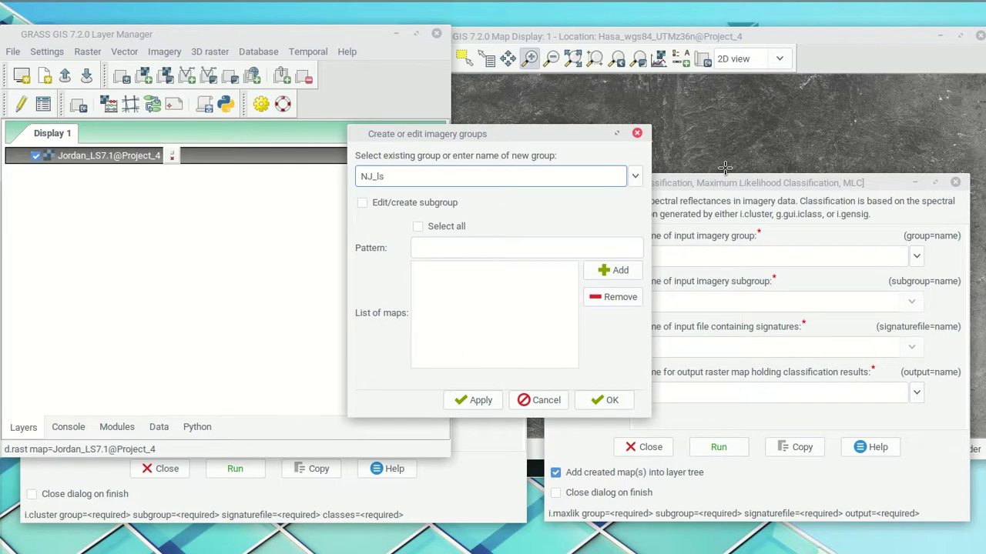
left_click(501, 293)
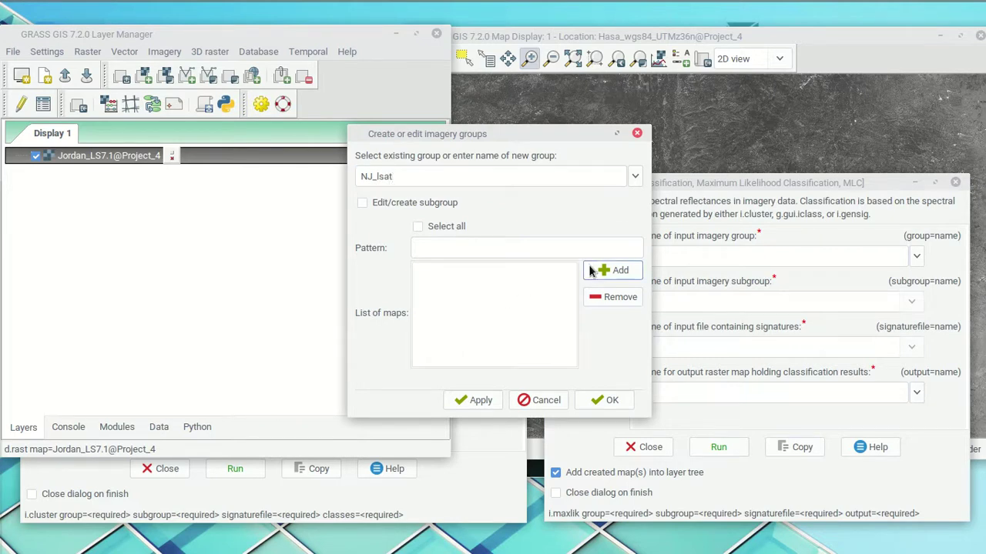
left_click(613, 269)
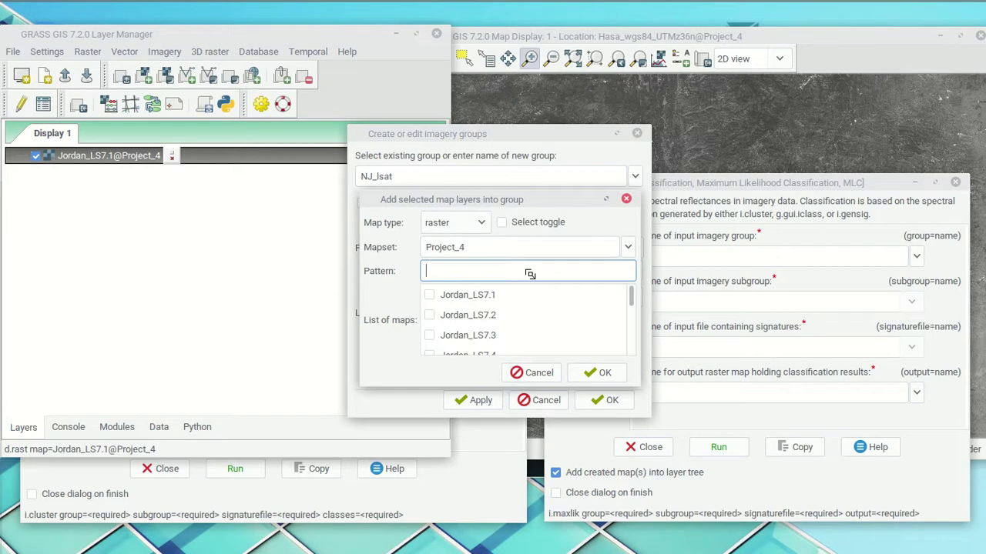
left_click(428, 295)
left_click(429, 315)
left_click(431, 335)
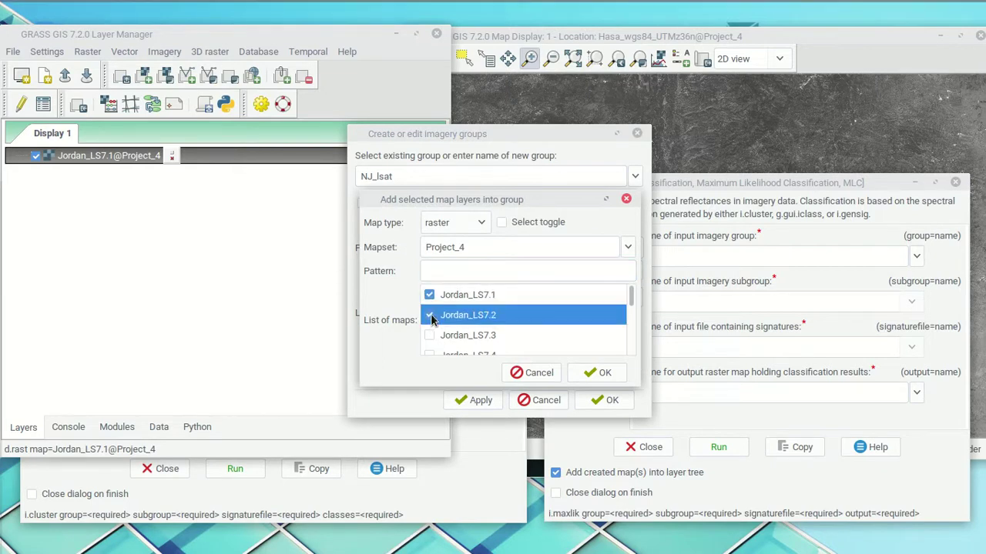
scroll(430, 335, "down", 1)
left_click(431, 335)
scroll(431, 335, "down", 1)
left_click(430, 337)
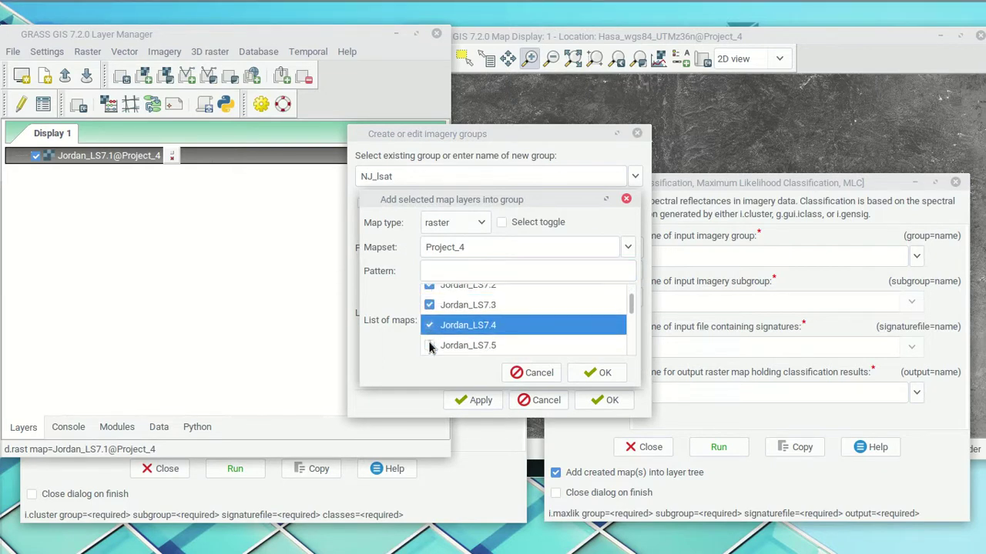
scroll(430, 338, "down", 1)
left_click(429, 337)
scroll(432, 346, "down", 1)
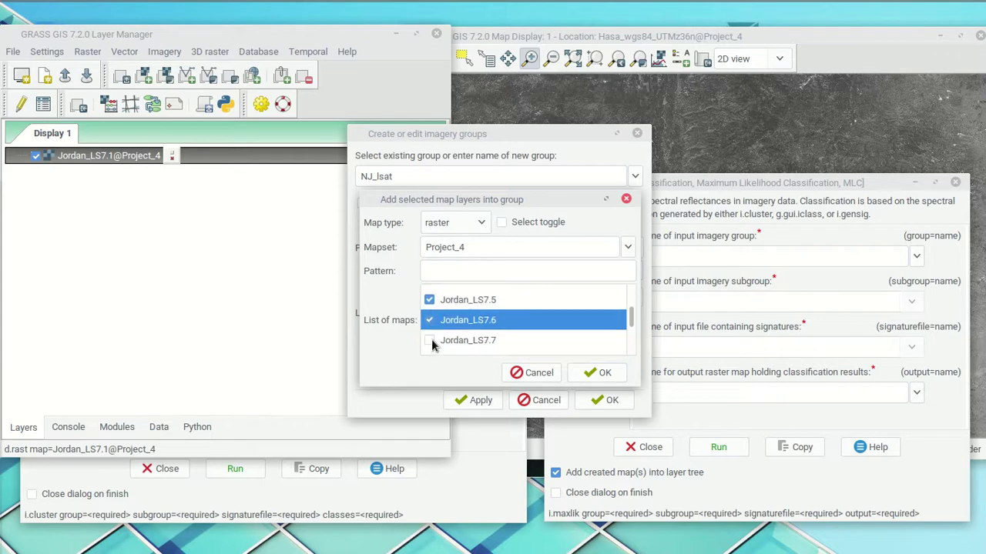
left_click(431, 341)
scroll(433, 338, "down", 1)
left_click(430, 331)
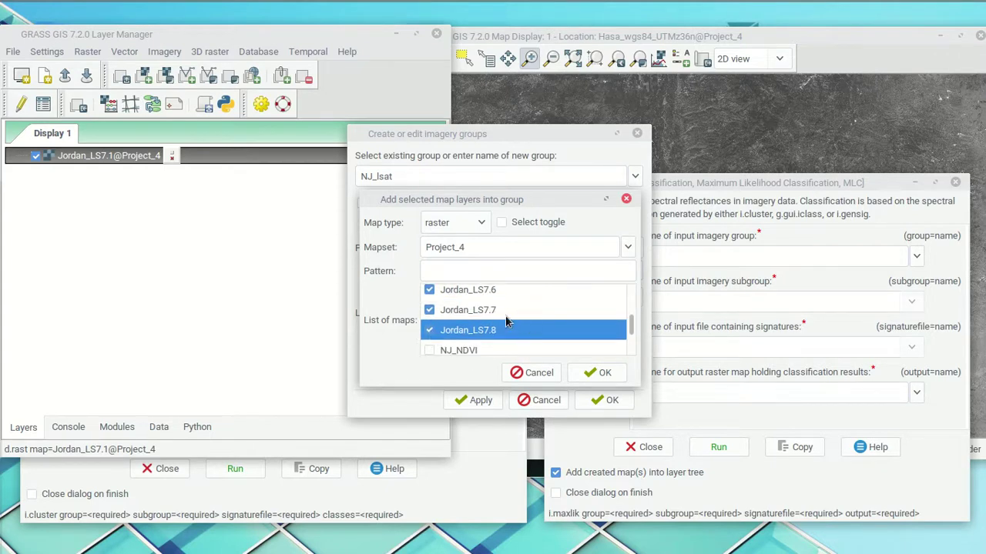
left_click(600, 372)
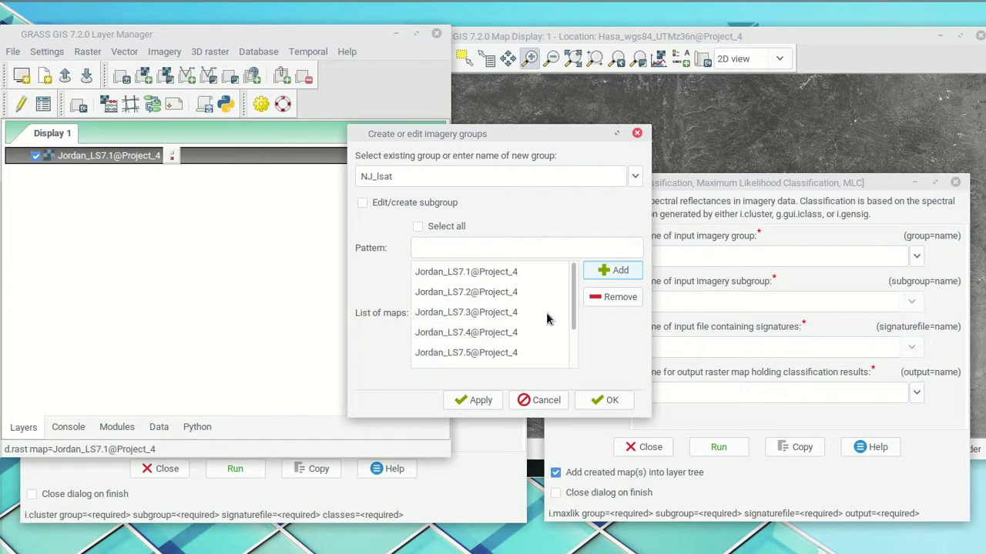
- Review the map list of group NJ_lsat and apply the changes so the group is created
scroll(571, 288, "down", 2)
scroll(567, 278, "up", 2)
scroll(481, 312, "down", 1)
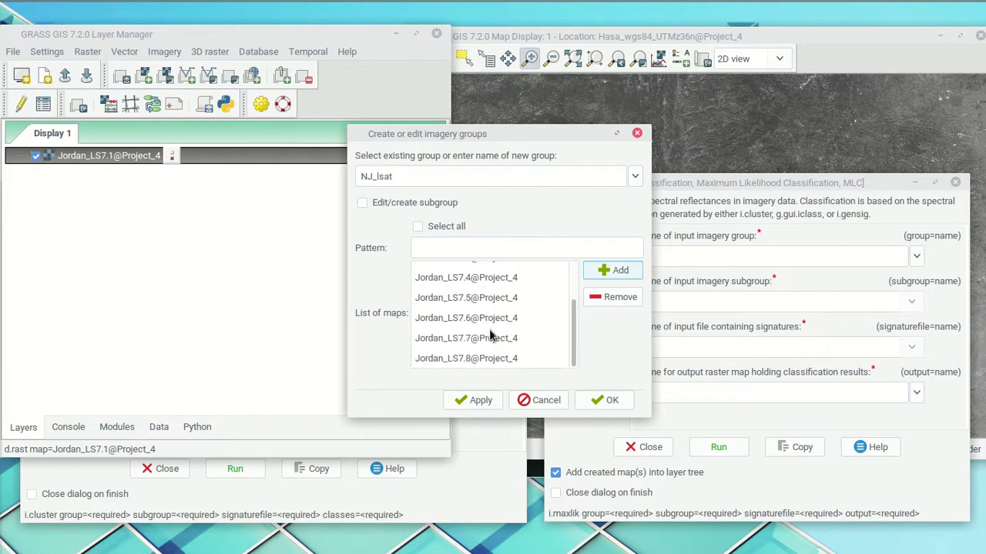
scroll(483, 331, "up", 1)
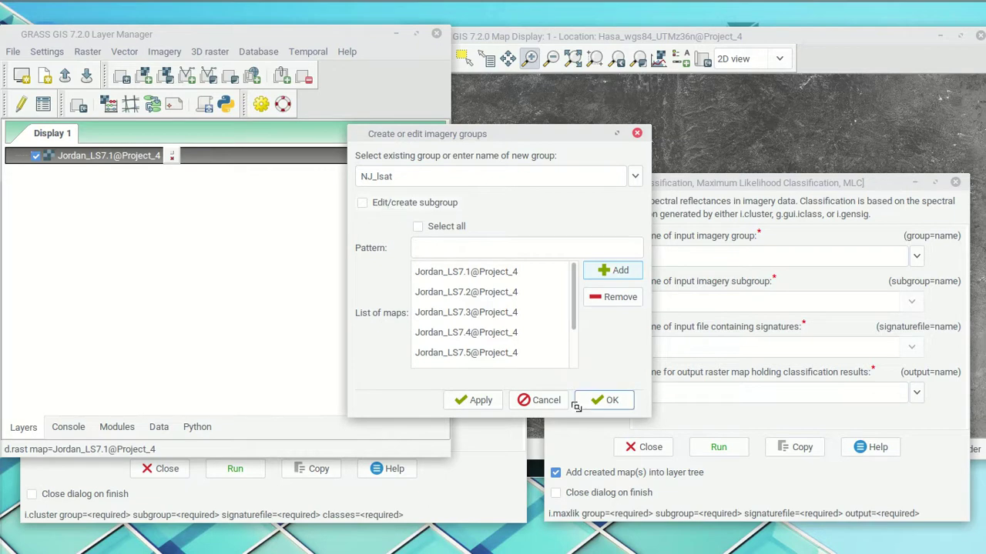
left_click(536, 401)
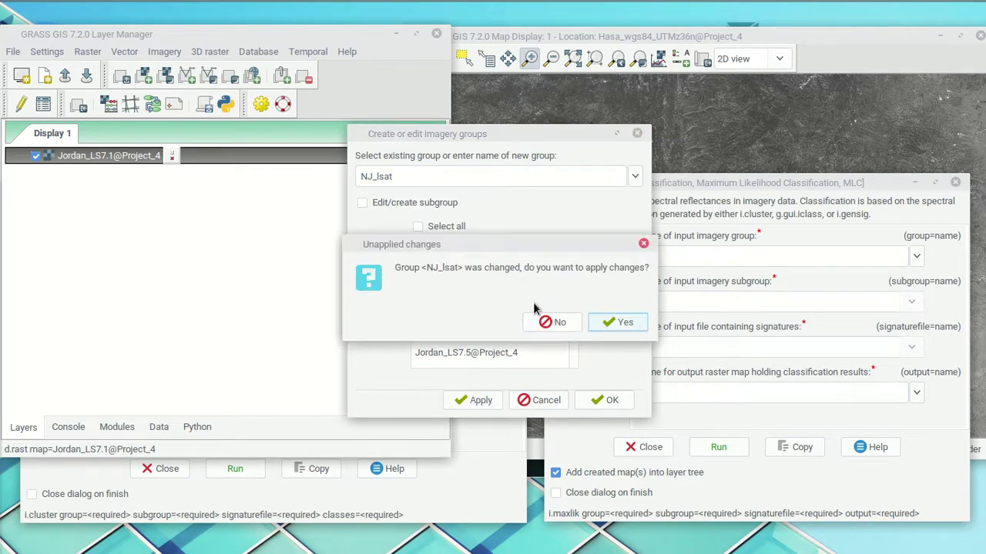
left_click(622, 329)
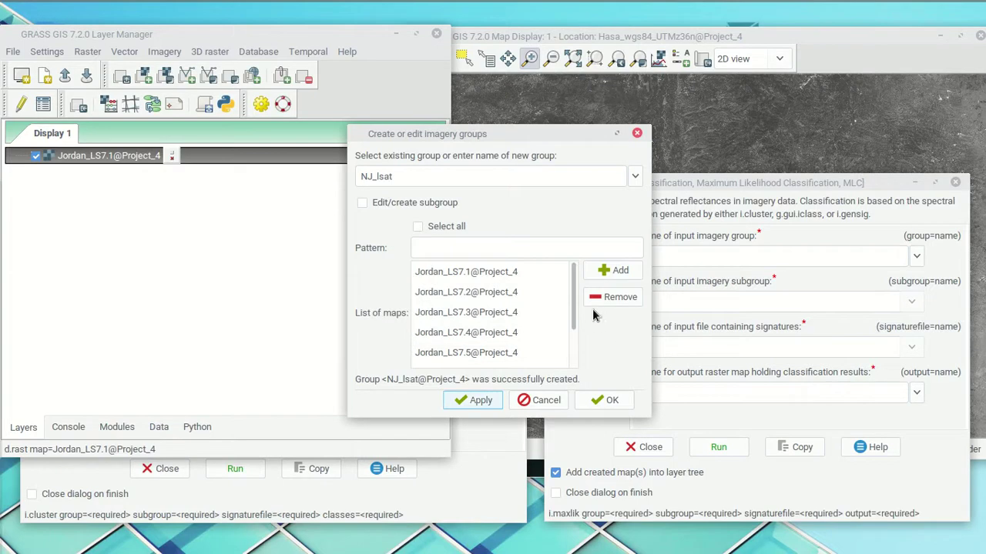
- Turn on subgroup creation for NJ_lsat and name the new subgroup B1_7
left_click(411, 204)
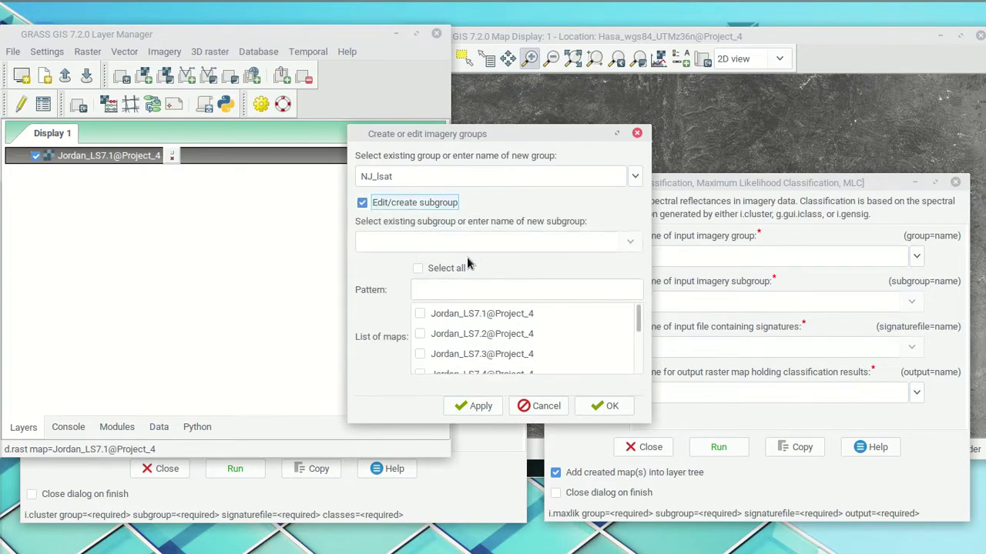
left_click(463, 244)
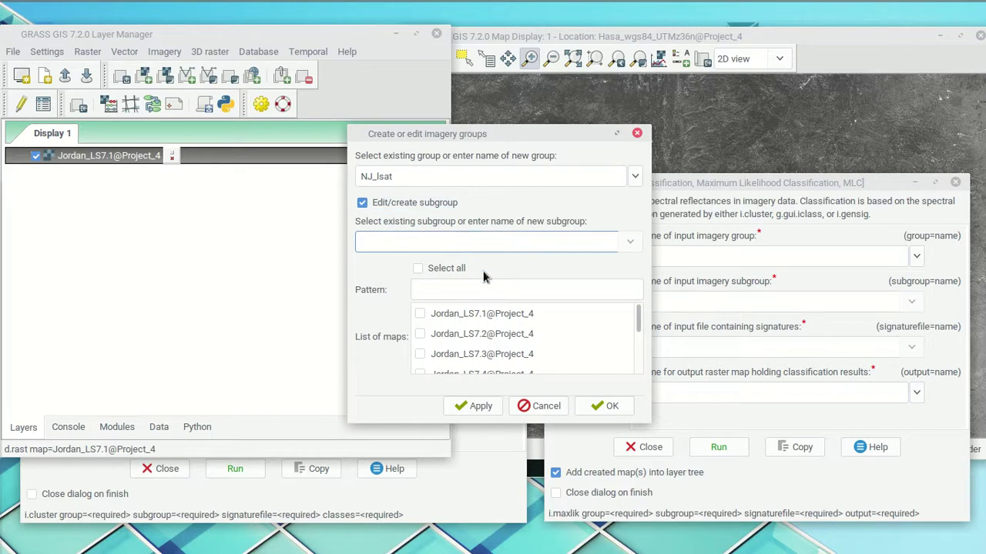
scroll(549, 339, "down", 3)
scroll(515, 355, "up", 3)
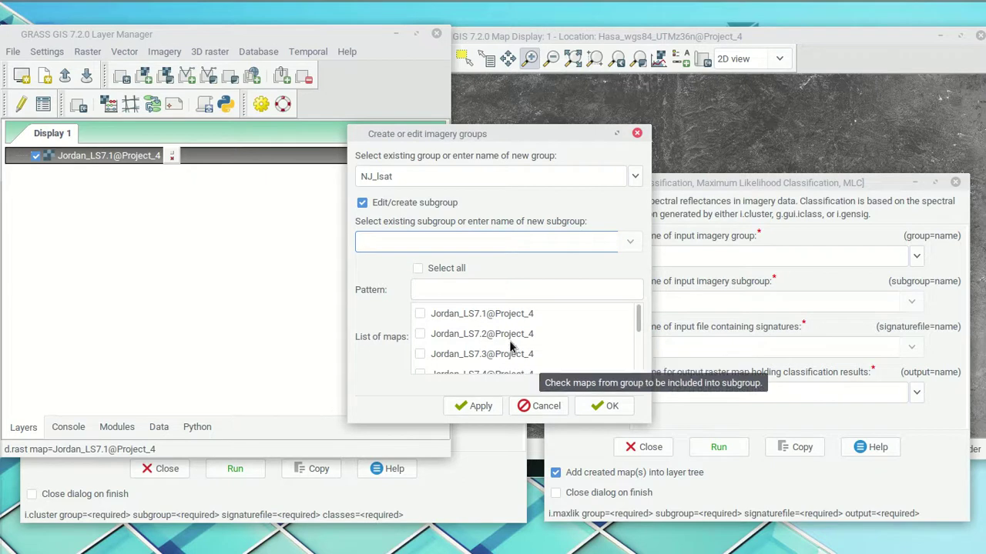
scroll(509, 344, "down", 3)
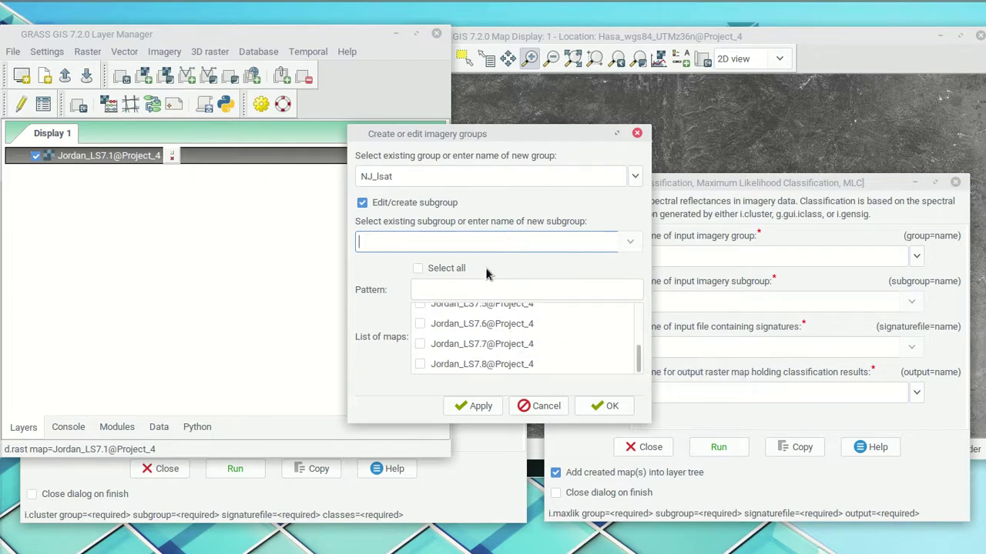
scroll(455, 348, "up", 3)
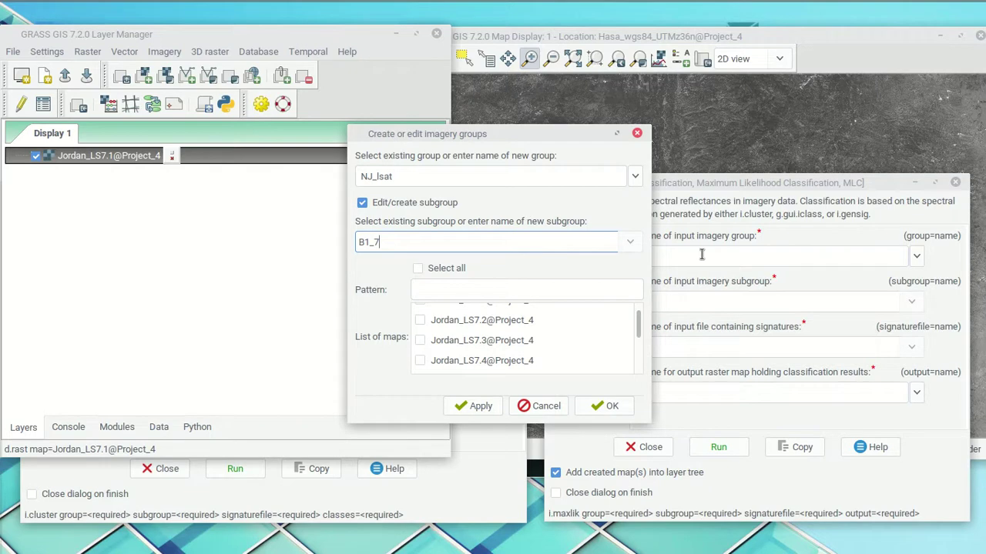
scroll(436, 327, "up", 1)
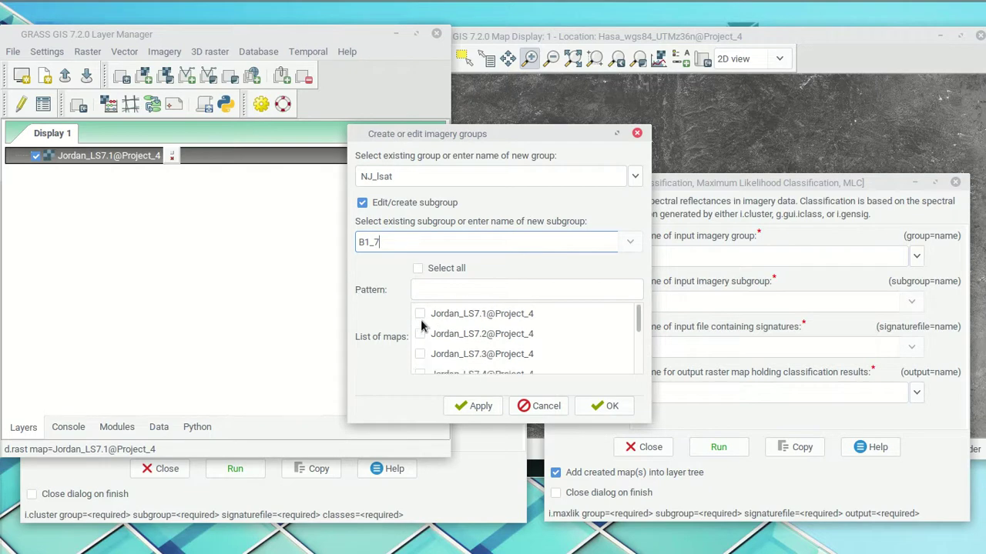
- Include the rasters Jordan_LS7.1 through Jordan_LS7.7 in subgroup B1_7, leaving out Jordan_LS7.8
left_click(420, 314)
left_click(420, 334)
left_click(419, 355)
scroll(421, 348, "down", 1)
left_click(420, 348)
left_click(420, 364)
scroll(420, 360, "down", 1)
left_click(419, 354)
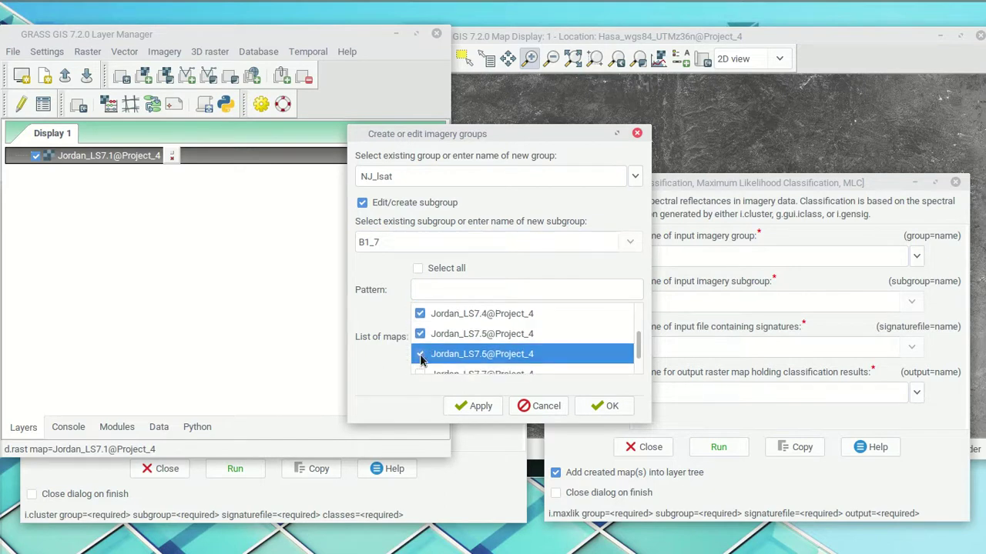
scroll(420, 350, "down", 1)
left_click(419, 345)
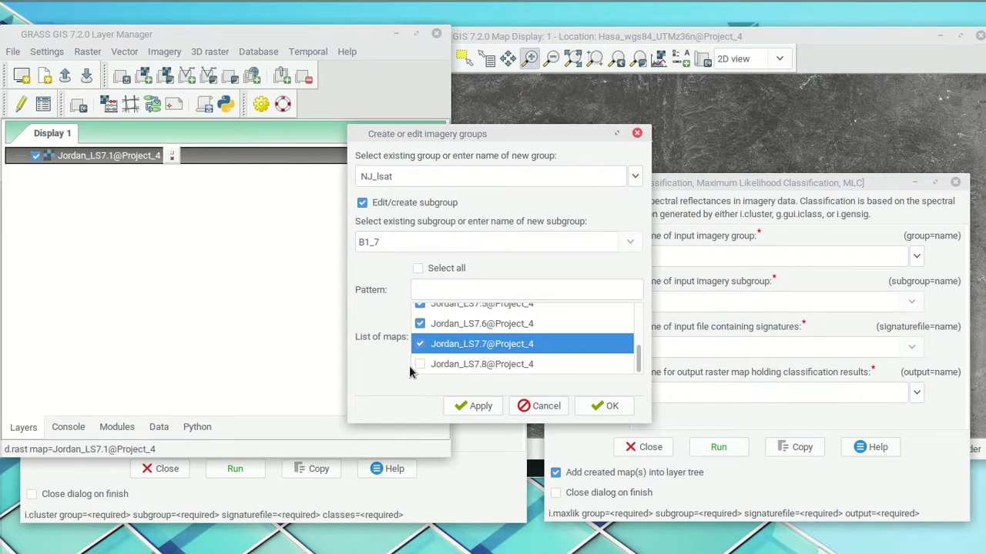
- Review the bands chosen for subgroup B1_7, save the subgroup and close the imagery group dialog
scroll(485, 345, "up", 4)
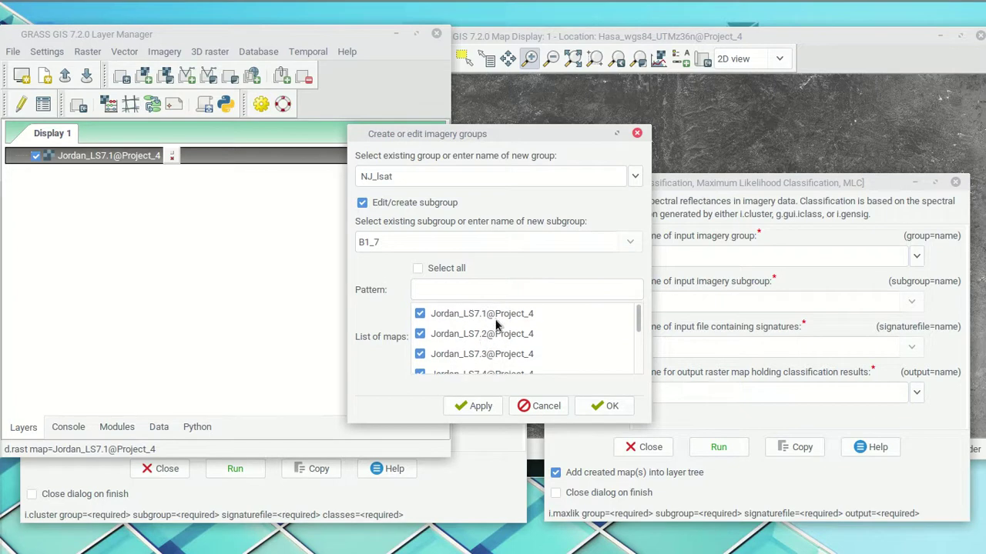
scroll(499, 343, "down", 1)
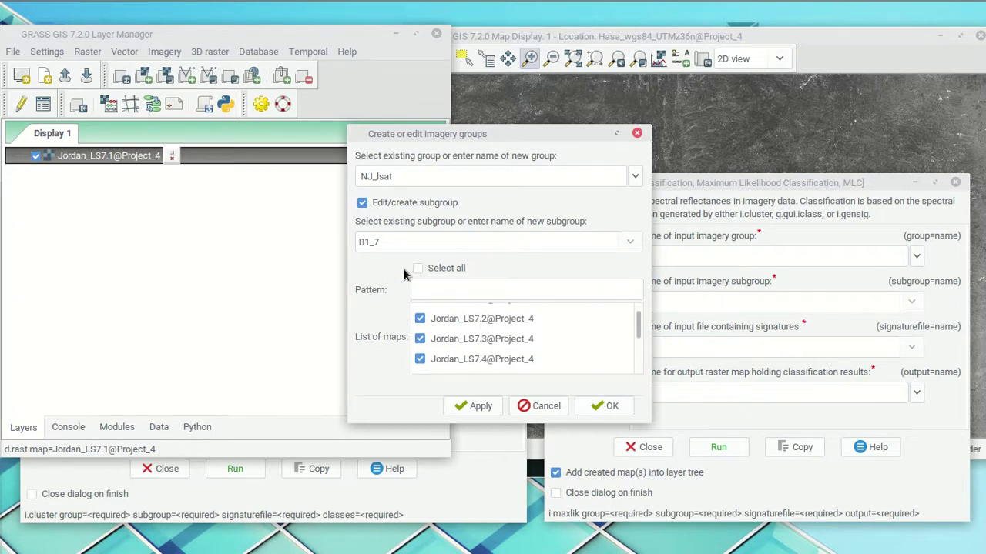
left_click(475, 407)
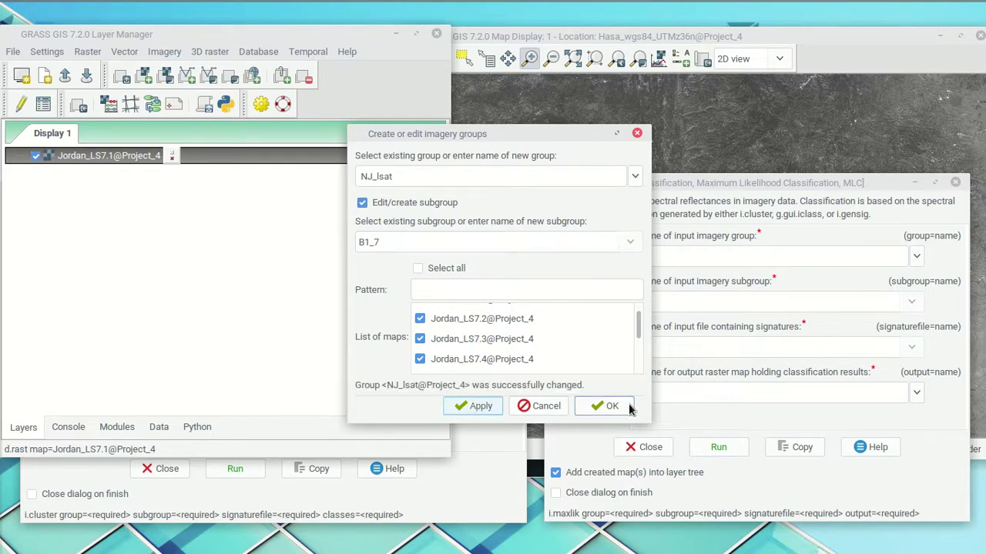
left_click(606, 405)
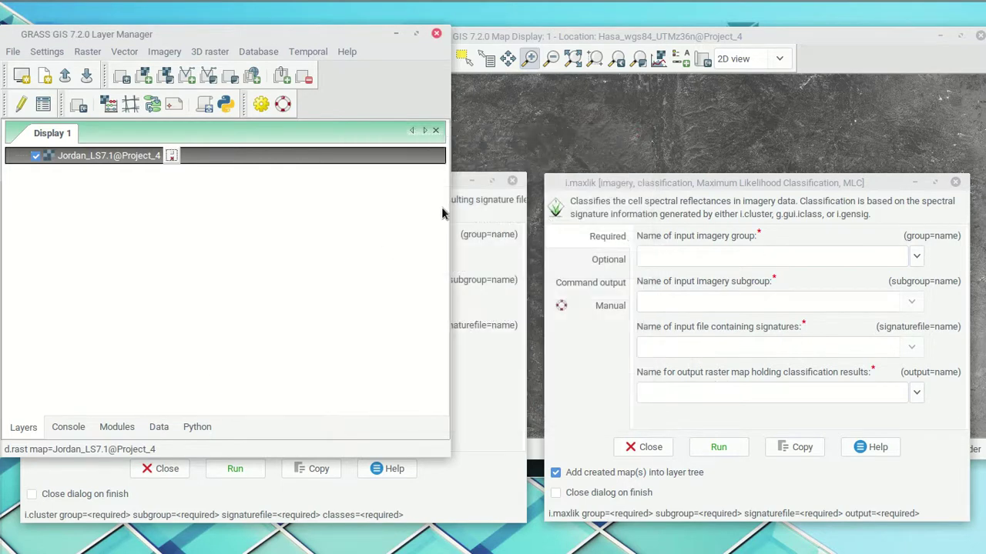
- In i.cluster, choose NJ_lsat from Project_4 as the input imagery group and B1_7 as the input subgroup
left_click(466, 217)
left_click(393, 255)
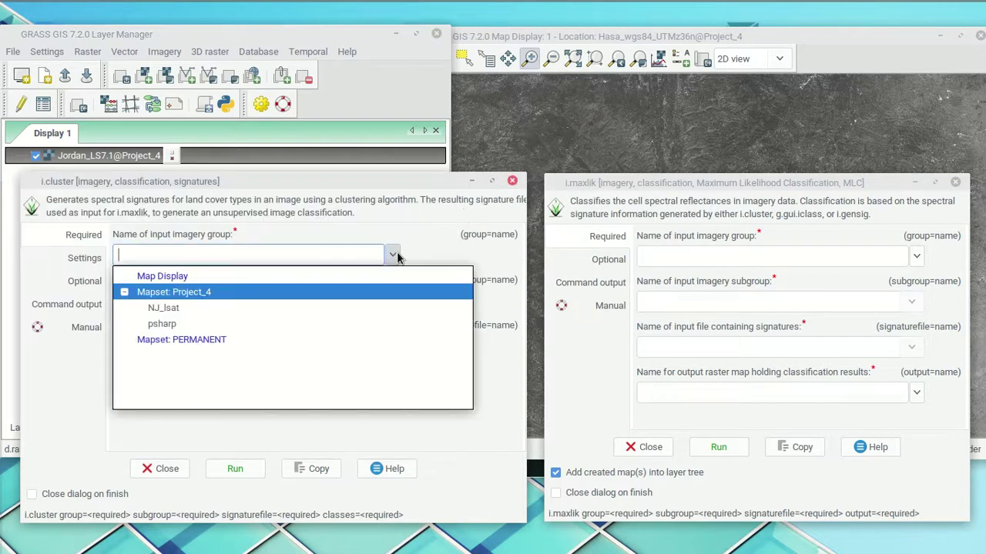
left_click(378, 212)
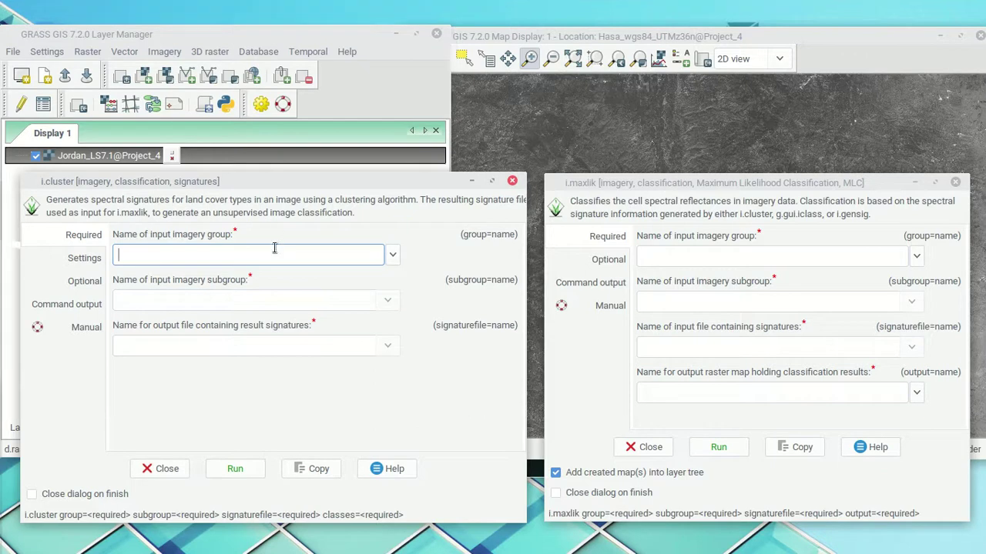
left_click(392, 256)
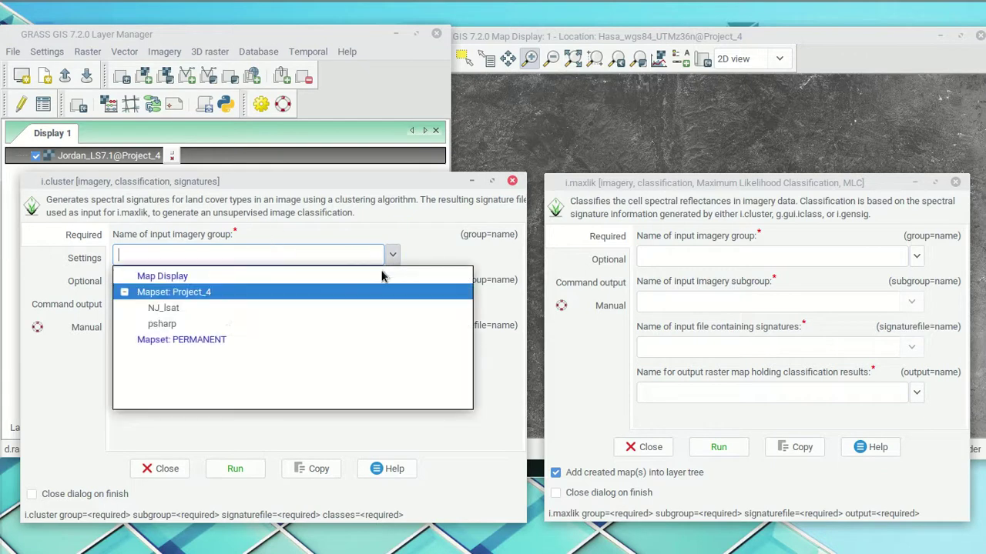
left_click(170, 310)
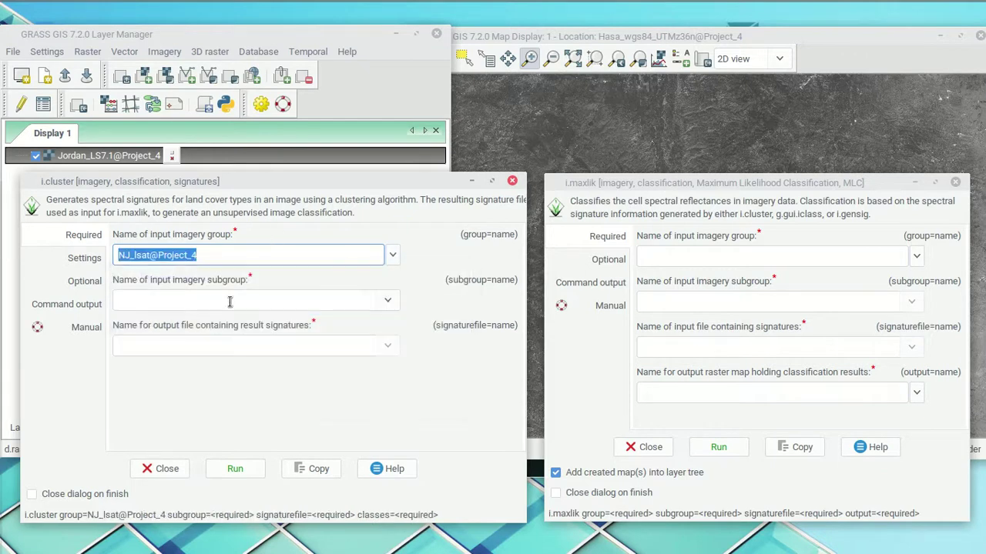
left_click(388, 300)
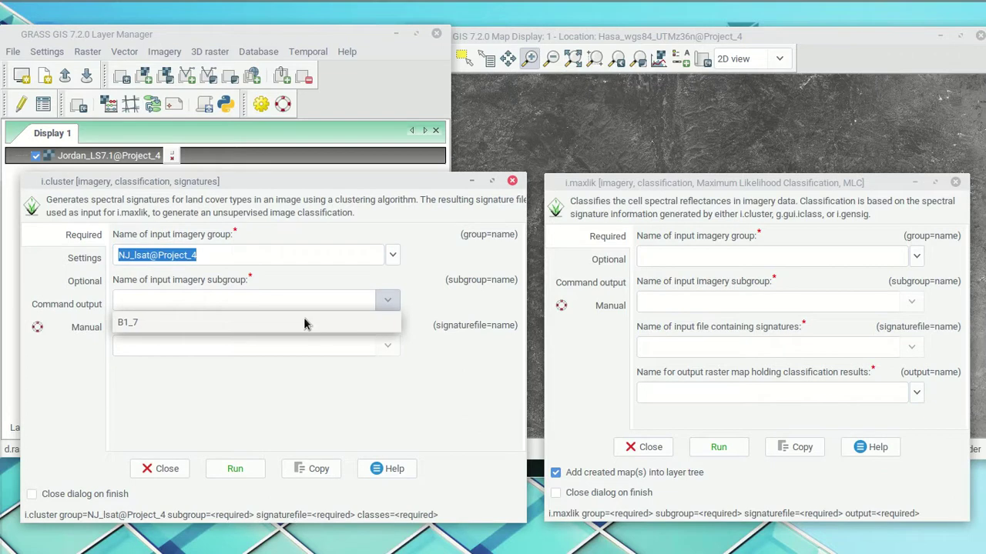
left_click(144, 324)
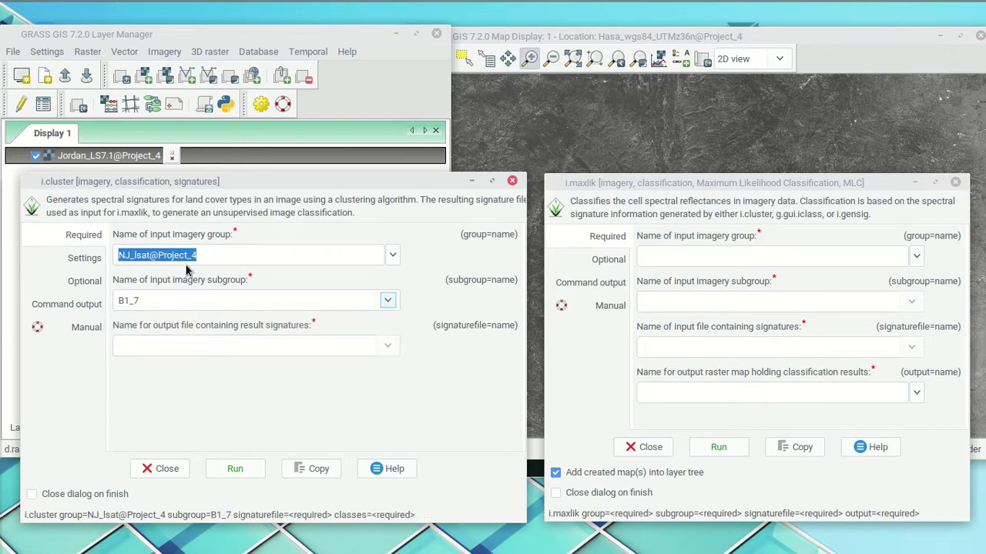
left_click(214, 254)
left_click_drag(201, 255, 98, 254)
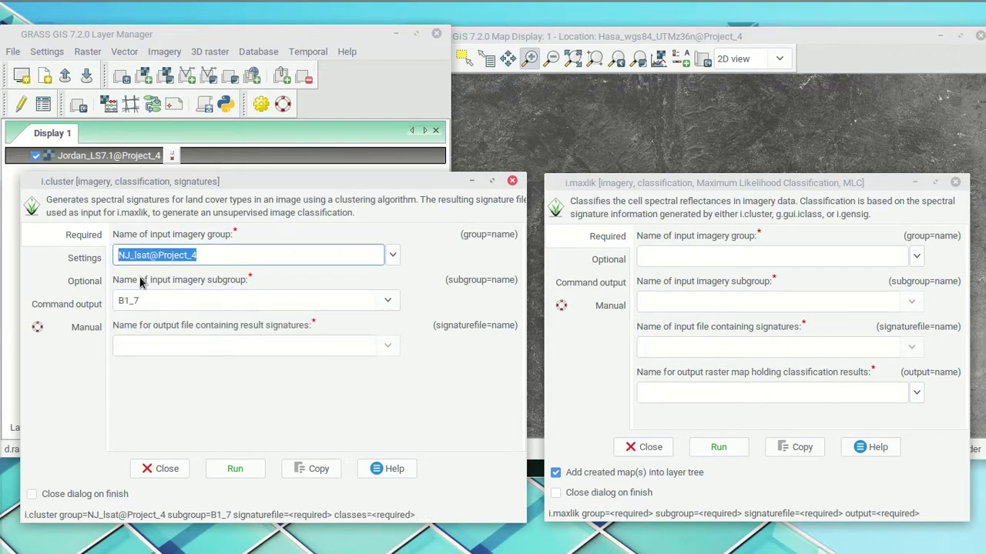
left_click_drag(173, 300, 111, 299)
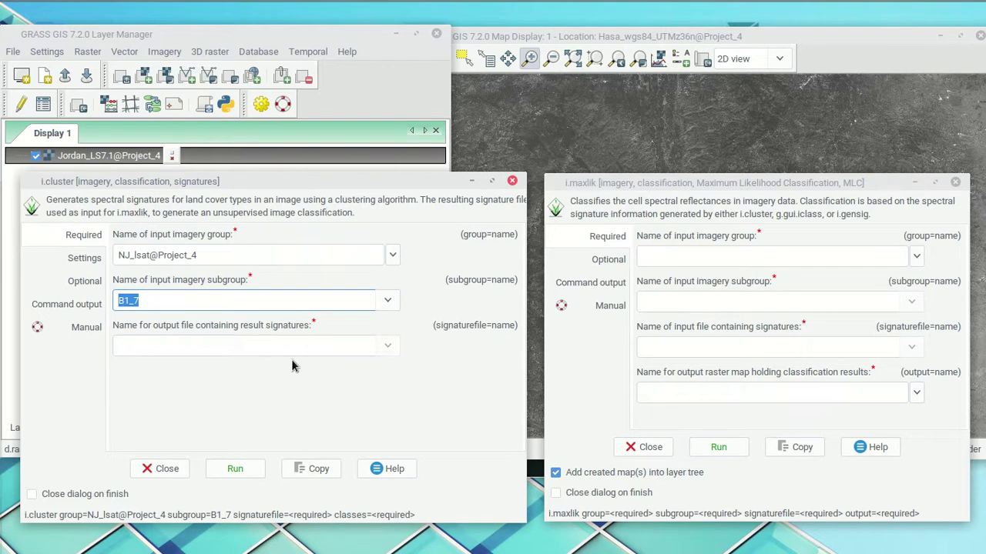
- Name the i.cluster output signature file B1_7_spec
left_click(323, 348)
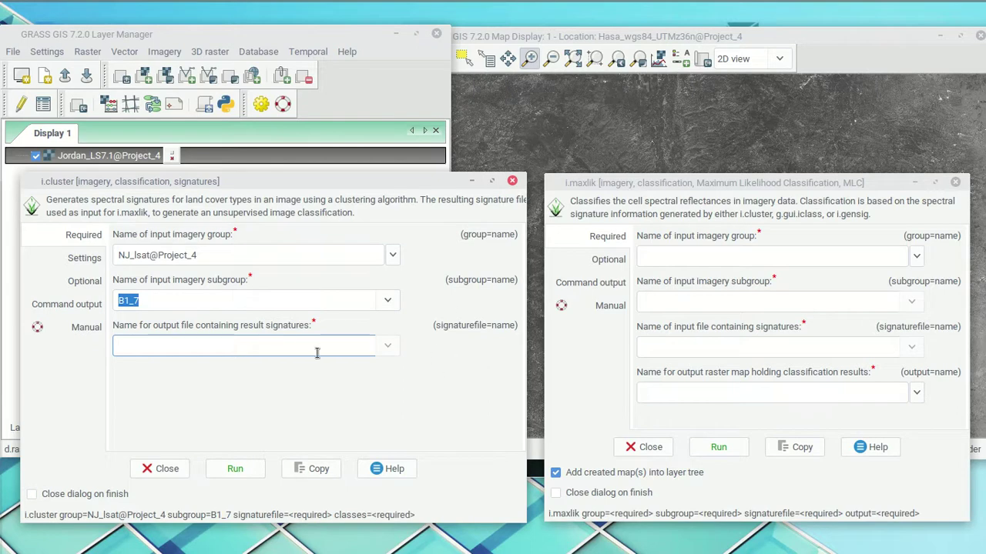
type("B1-")
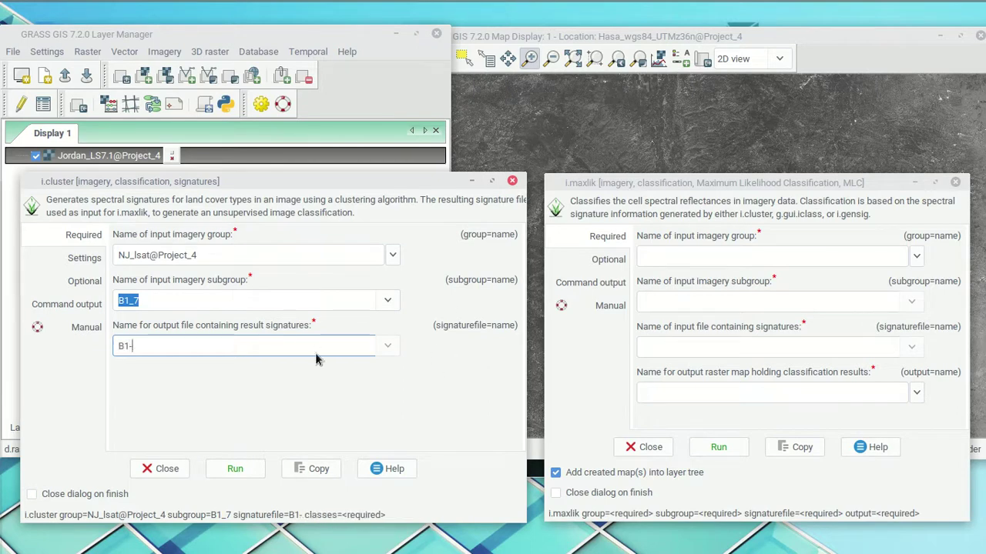
key("BackSpace")
type("_&")
key("BackSpace")
type("7_spec")
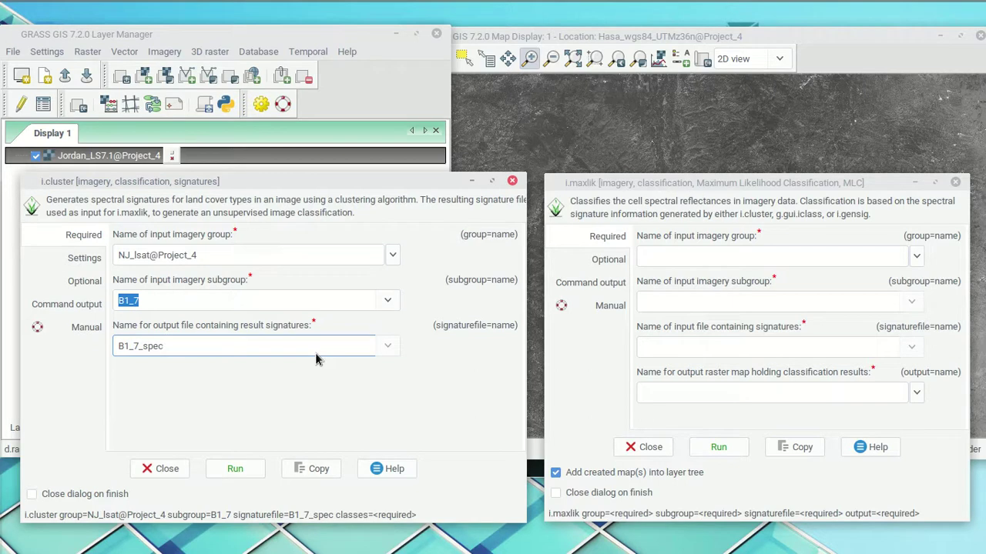
- Review the i.cluster settings and set the initial number of classes to 10
left_click(87, 264)
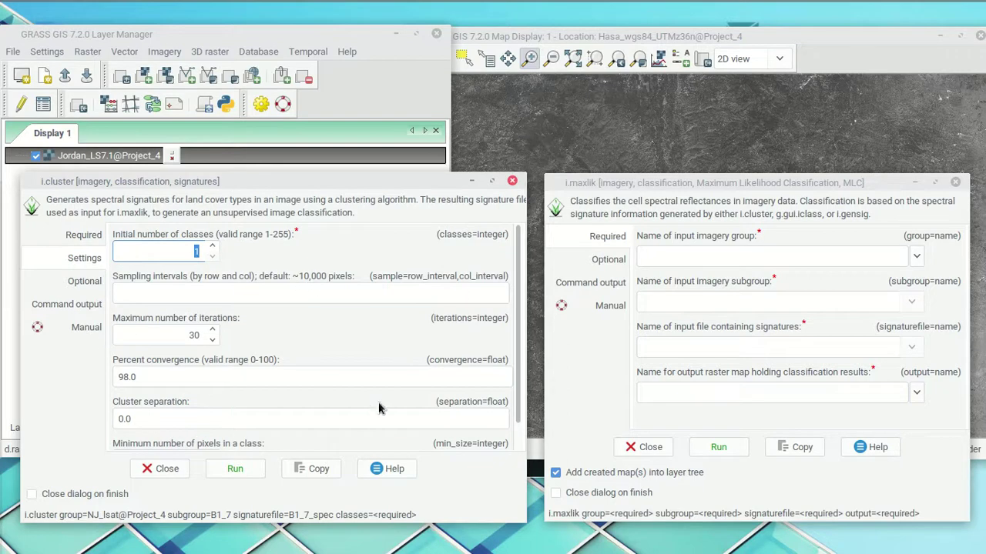
scroll(519, 310, "down", 1)
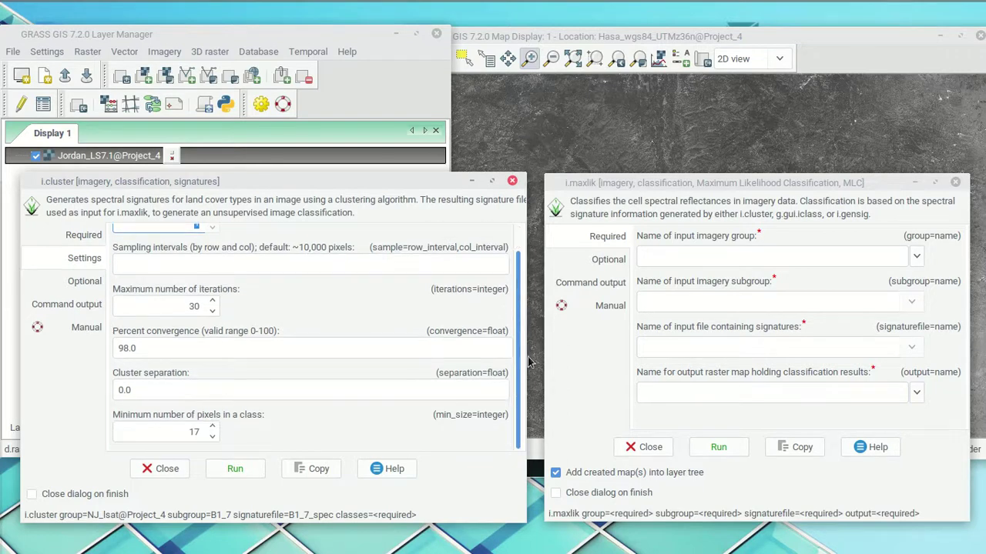
scroll(517, 308, "up", 1)
left_click(194, 253)
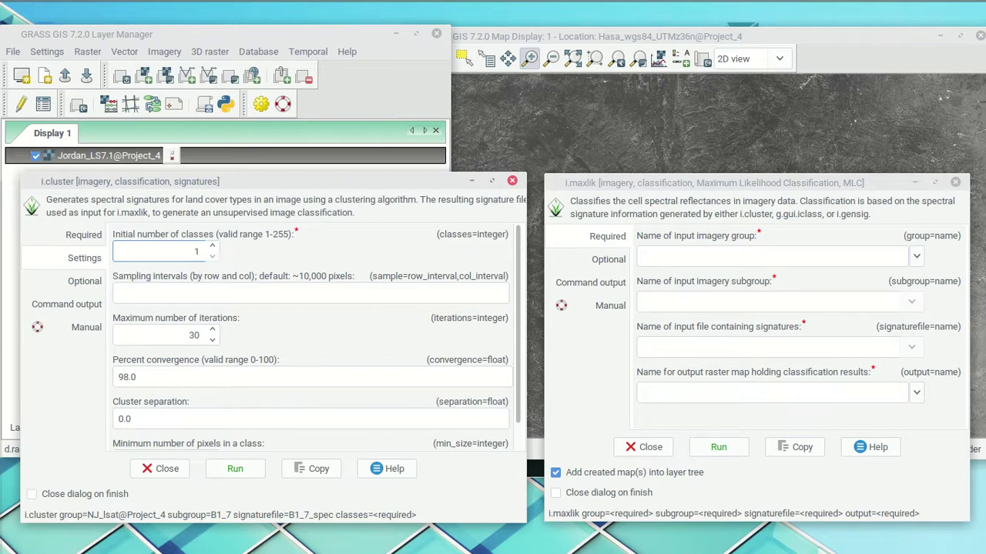
type("0")
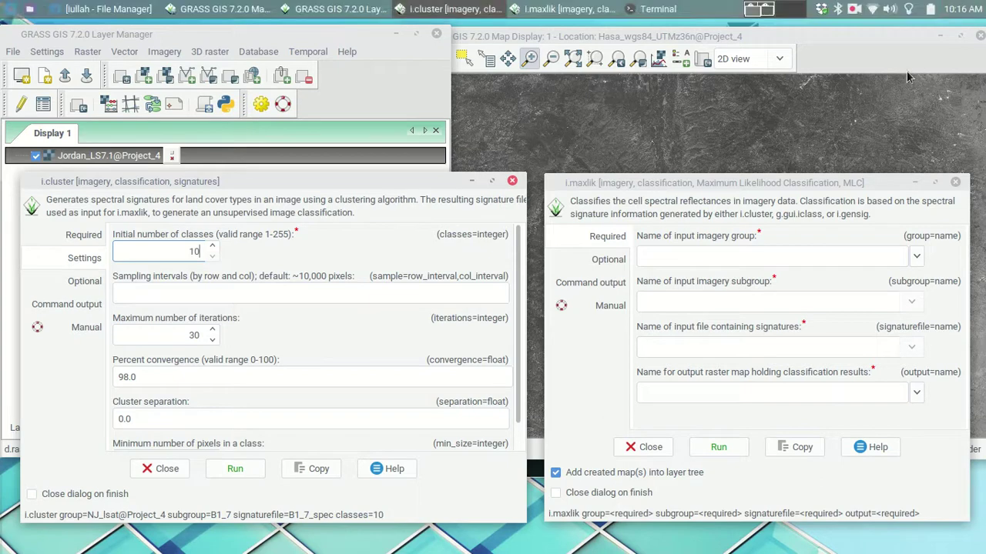
- Examine the Jordan_LS7.1 image in the map display, then review i.cluster's sampling intervals, percent convergence and cluster separation settings
left_click(908, 70)
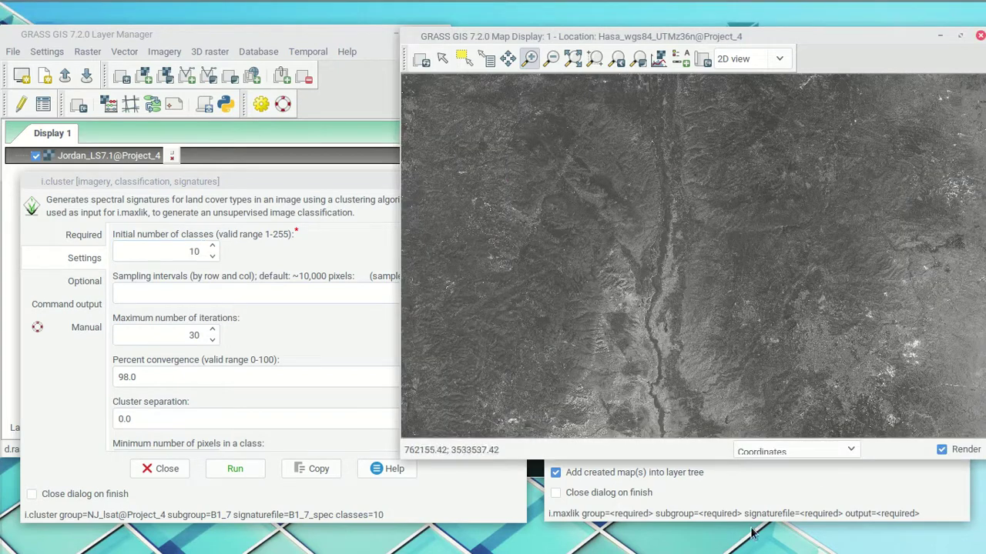
left_click(269, 182)
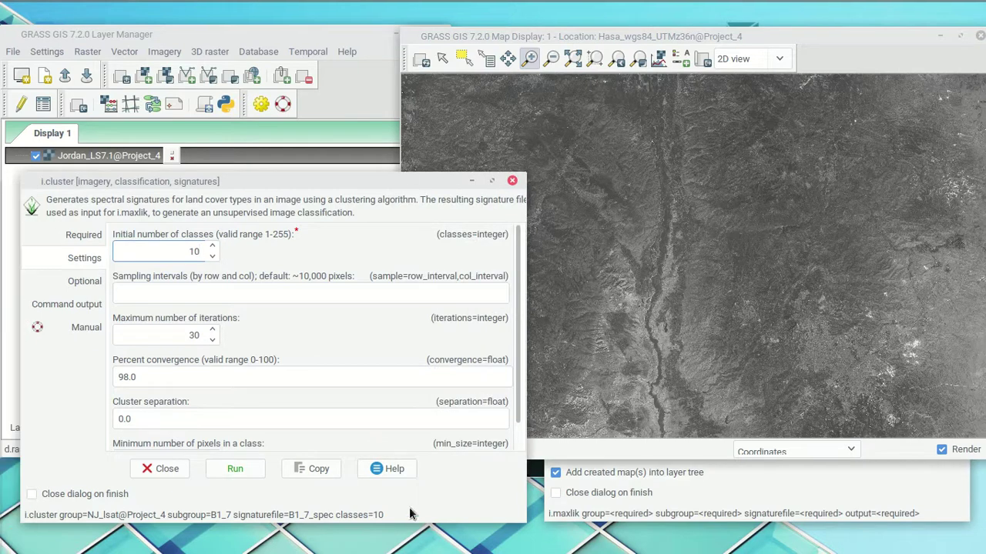
left_click(251, 296)
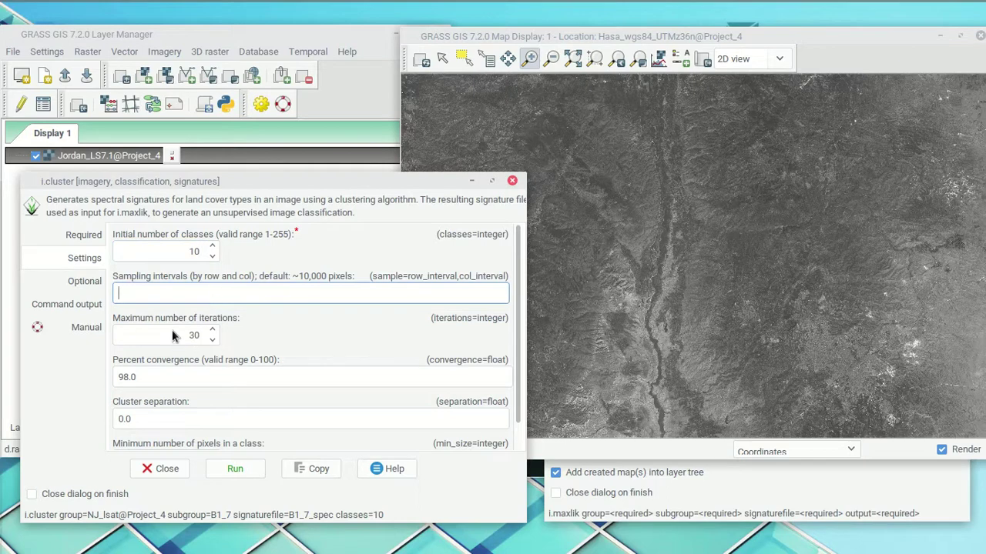
left_click(170, 377)
left_click(174, 422)
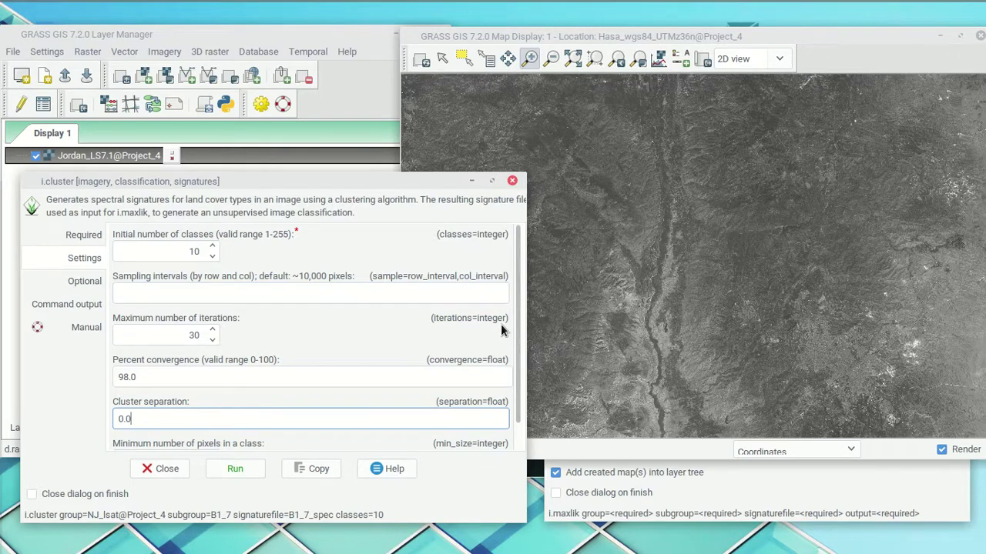
- Set i.cluster's final report file to spect_sig_file.txt, allow overwriting of existing files, and run the clustering
scroll(511, 371, "down", 1)
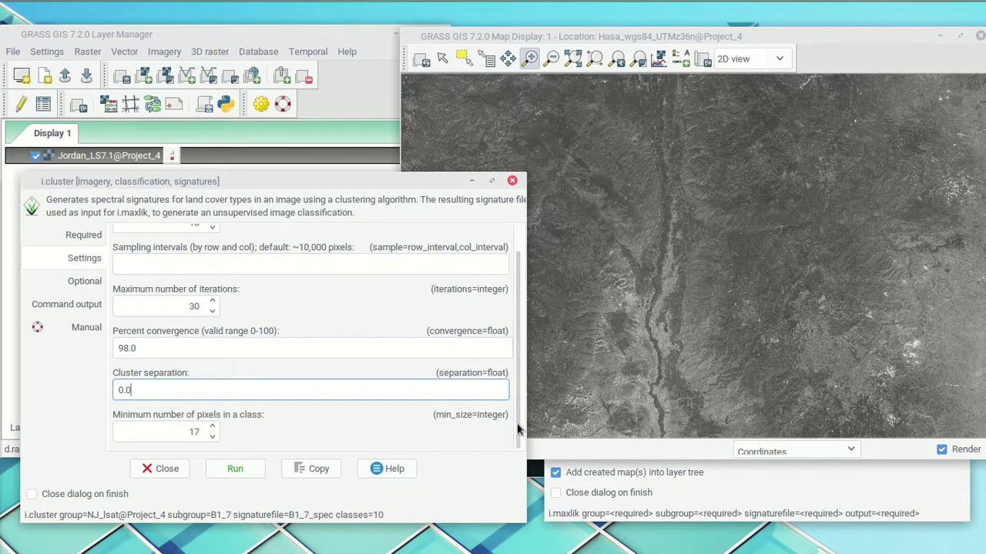
scroll(517, 430, "up", 2)
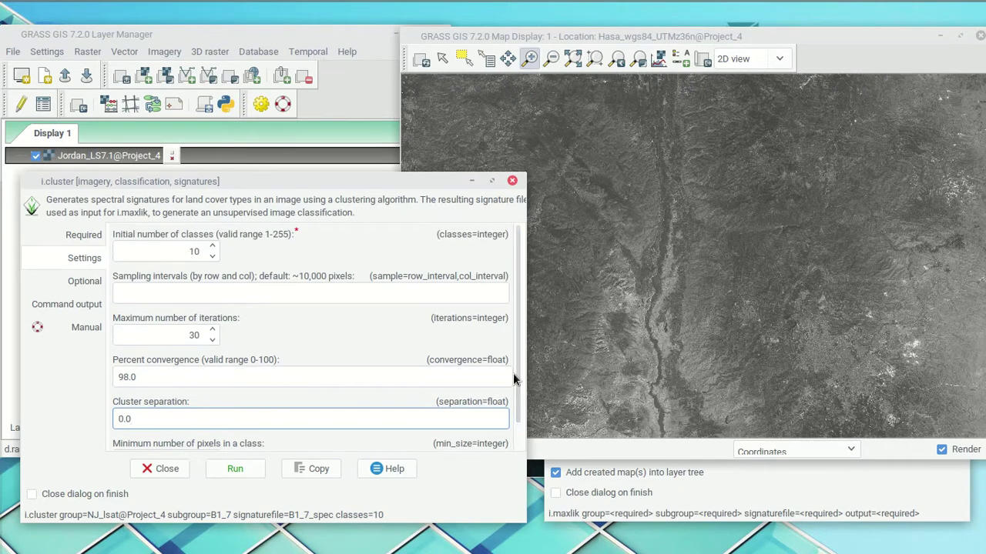
left_click(82, 283)
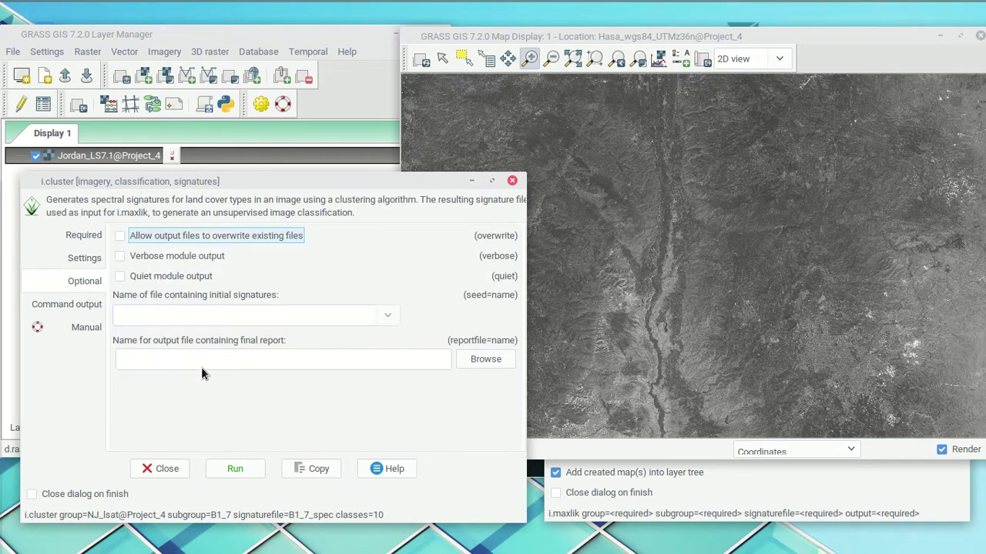
left_click(155, 365)
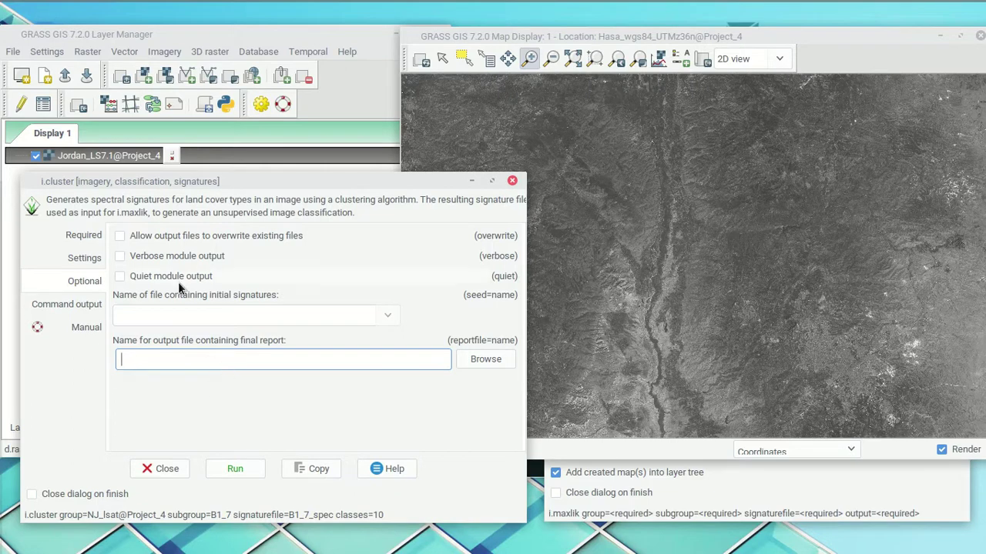
type("spect_sig_f")
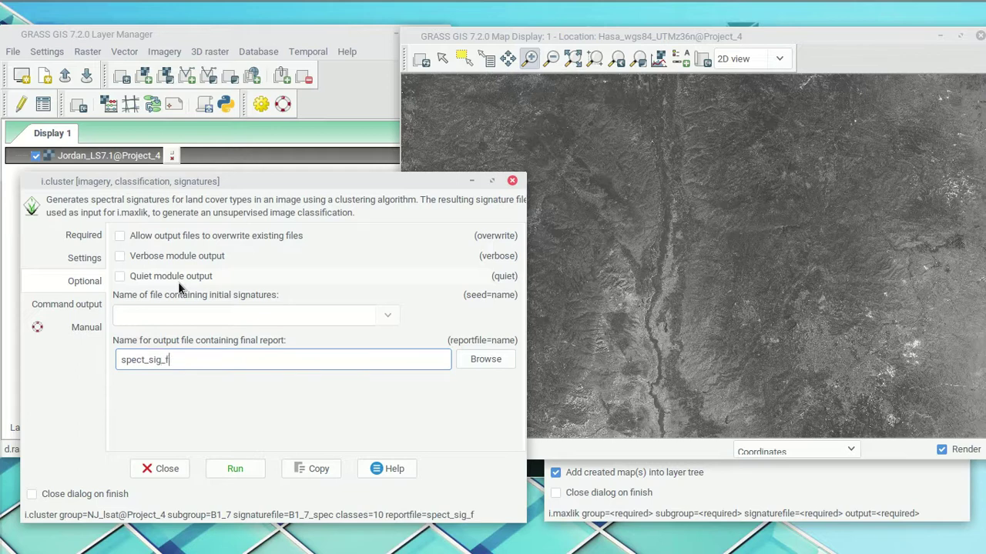
type("ile.txt")
left_click(158, 236)
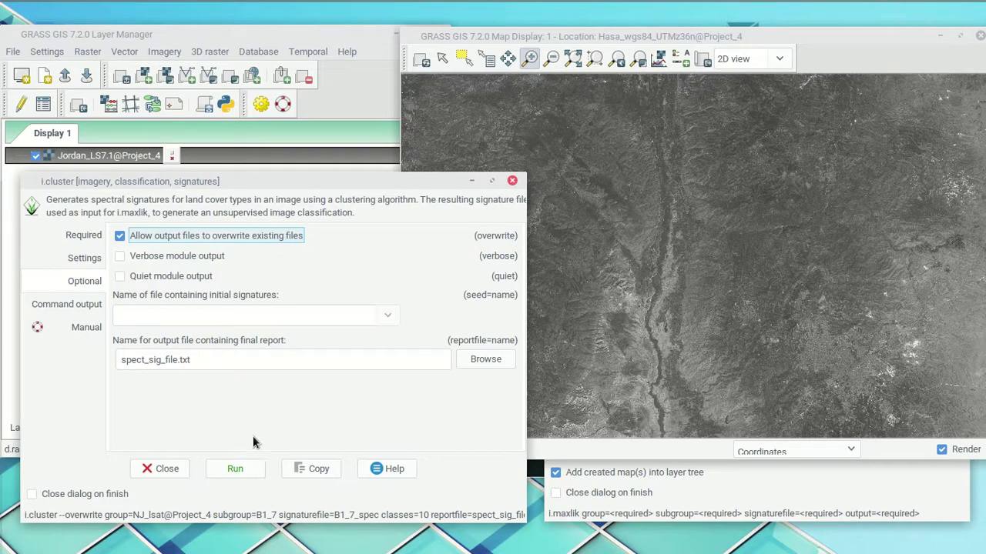
left_click(235, 469)
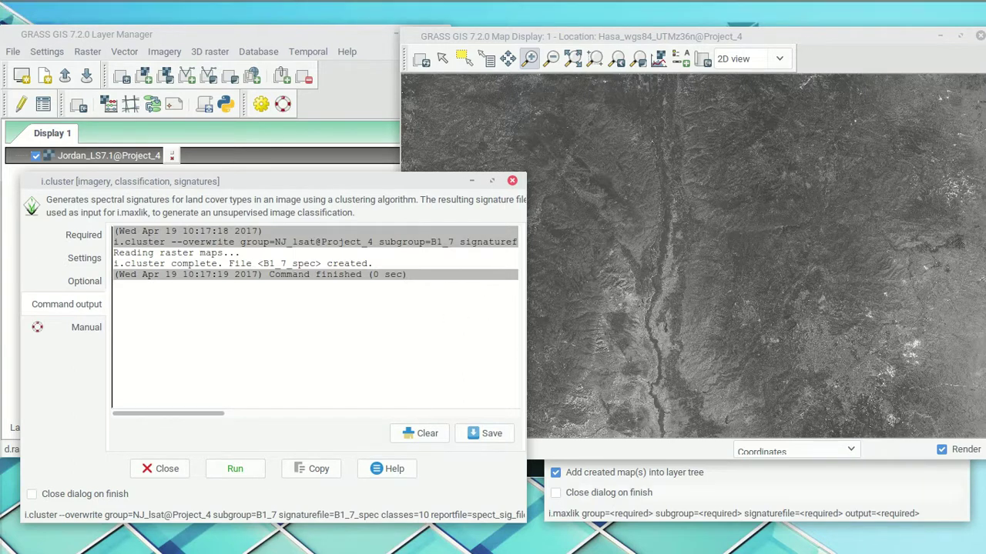
- Switch to the file manager and open spect_sig_file.txt from the home folder in a maximized text editor window
left_click(77, 8)
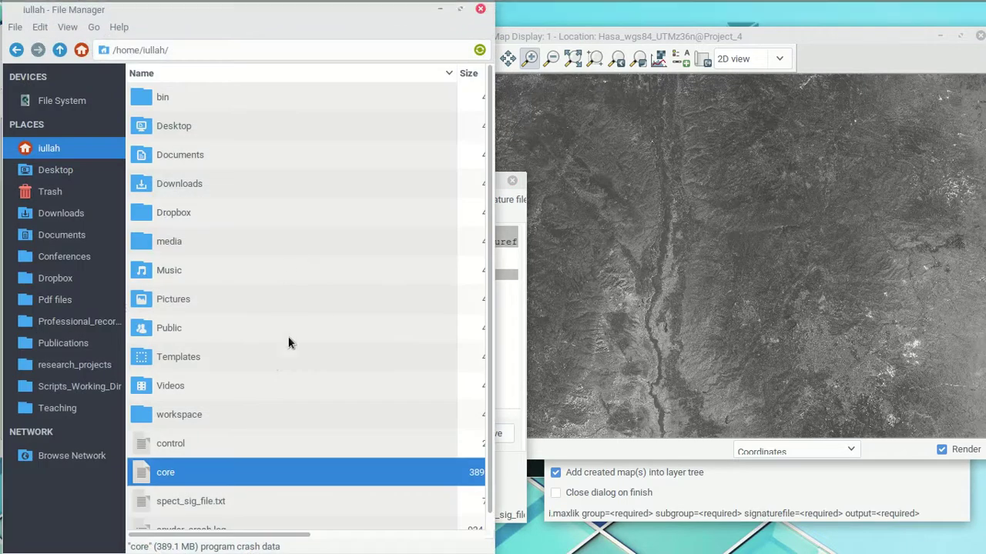
scroll(273, 353, "down", 1)
left_click(200, 486)
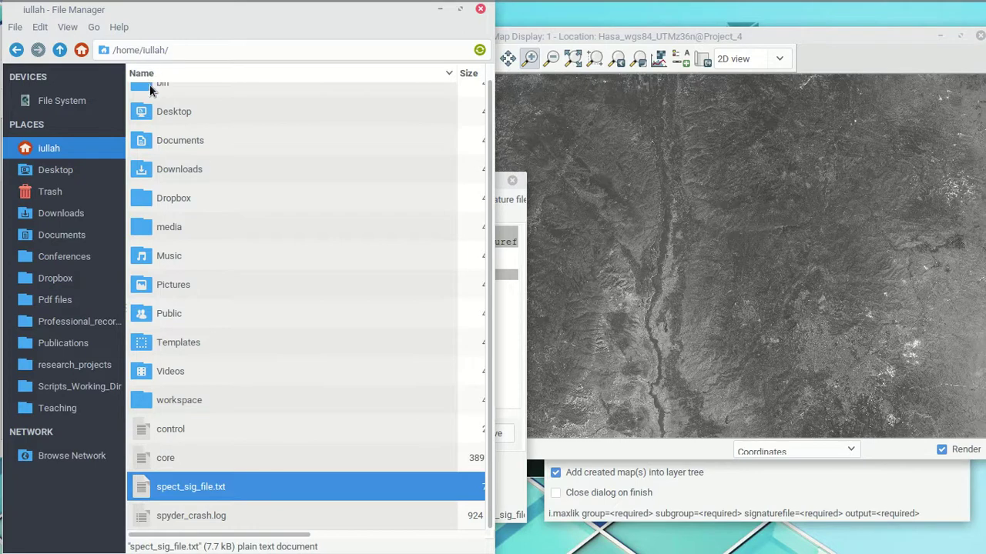
scroll(196, 170, "up", 1)
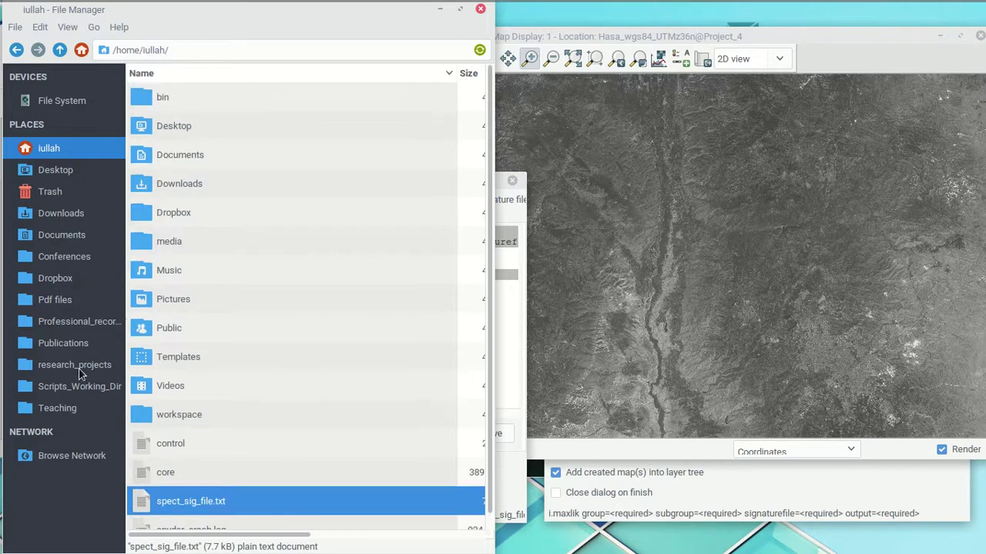
scroll(200, 445, "down", 1)
double_click(196, 488)
left_click_drag(877, 19, 387, 23)
left_click(457, 8)
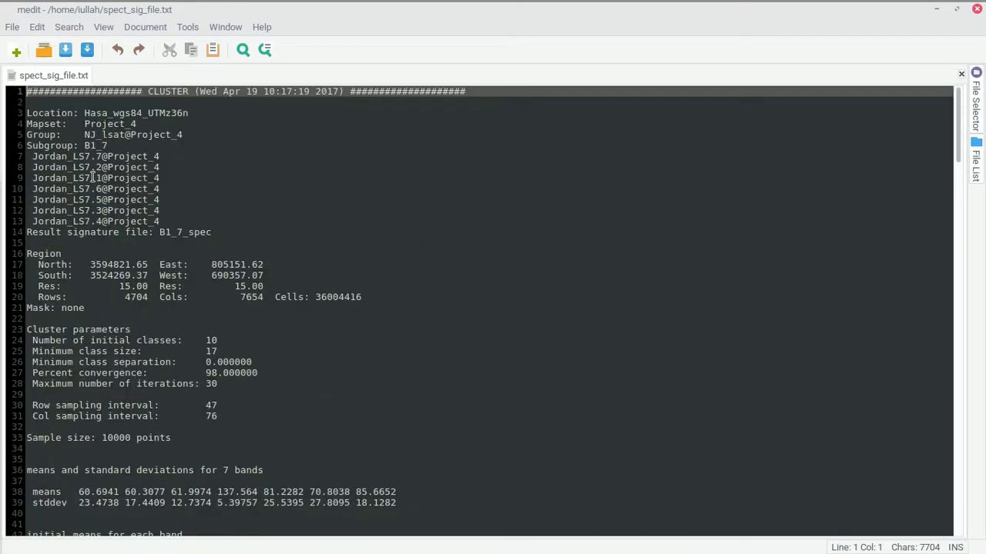
- Examine the cluster report's input bands, region settings, cluster parameters, sampling intervals and sample size
left_click_drag(160, 222, 6, 161)
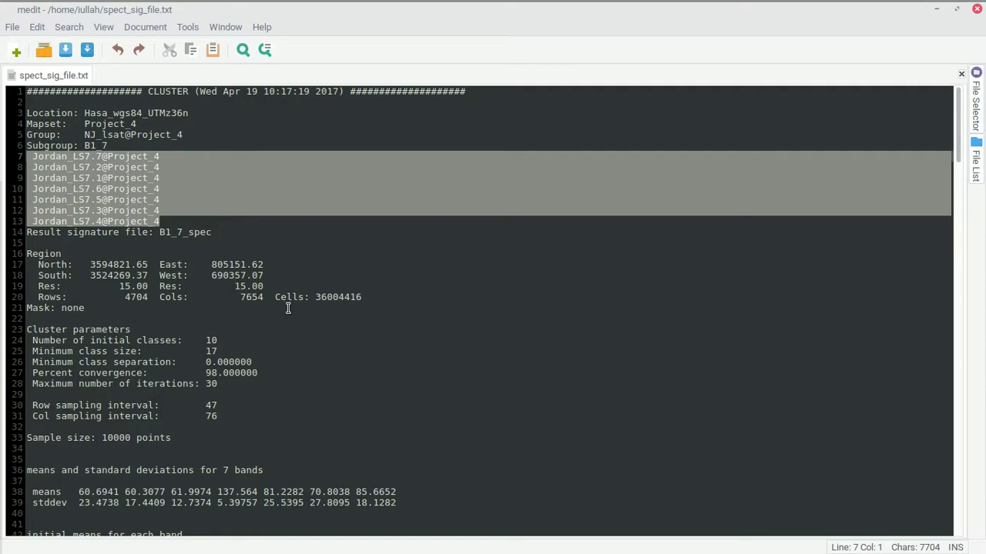
scroll(92, 287, "down", 1)
left_click_drag(361, 244, 26, 201)
scroll(321, 252, "down", 1)
scroll(321, 252, "down", 2)
left_click(225, 129)
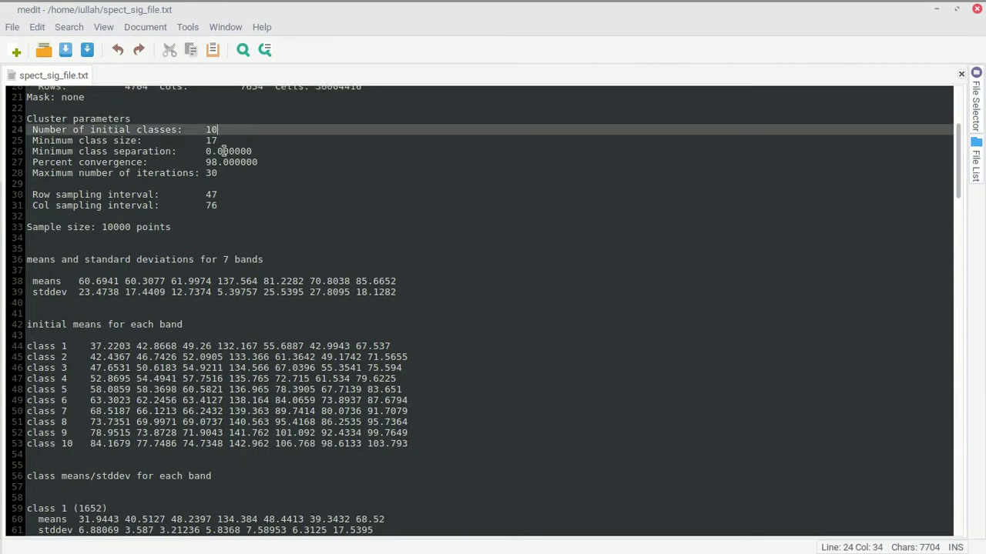
left_click(213, 174)
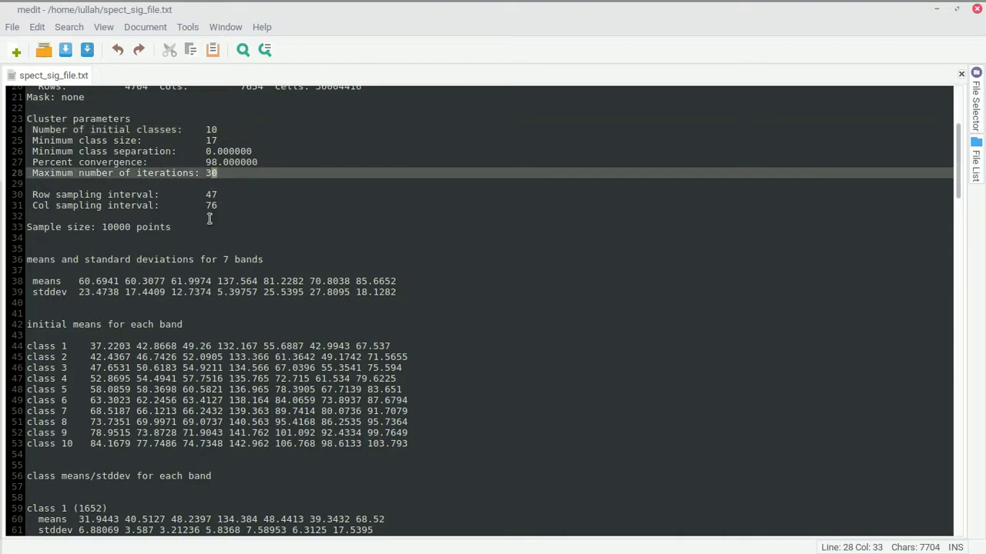
left_click_drag(231, 207, 158, 130)
left_click_drag(179, 229, 101, 230)
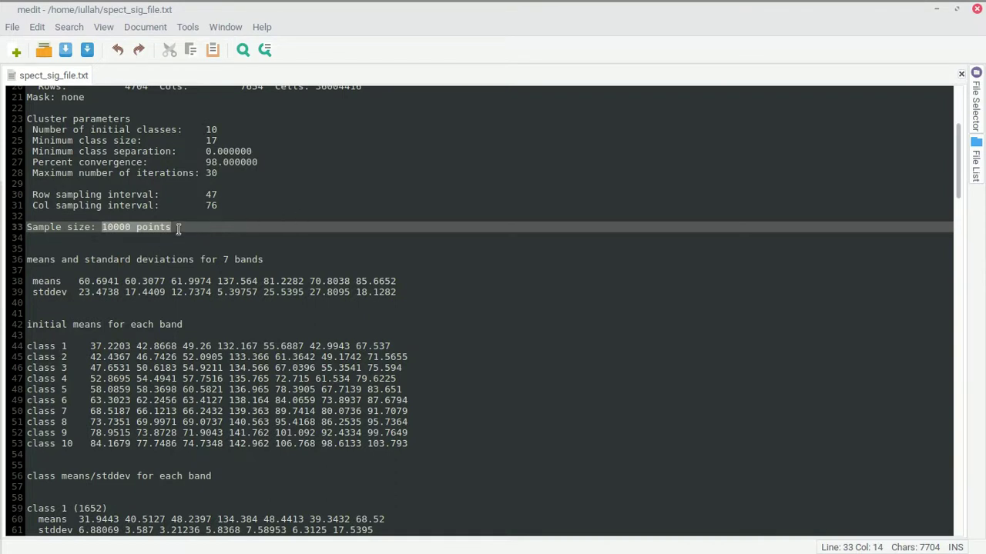
- Examine the report's initial band means, iterations and class separability matrix, and compare the final band means of class 1 and class 10
scroll(257, 227, "down", 3)
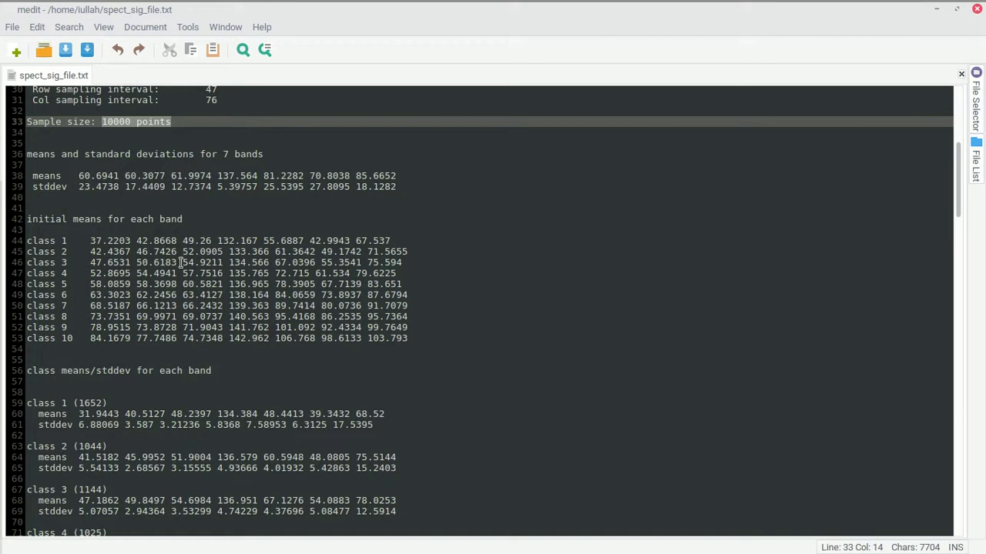
scroll(157, 275, "down", 3)
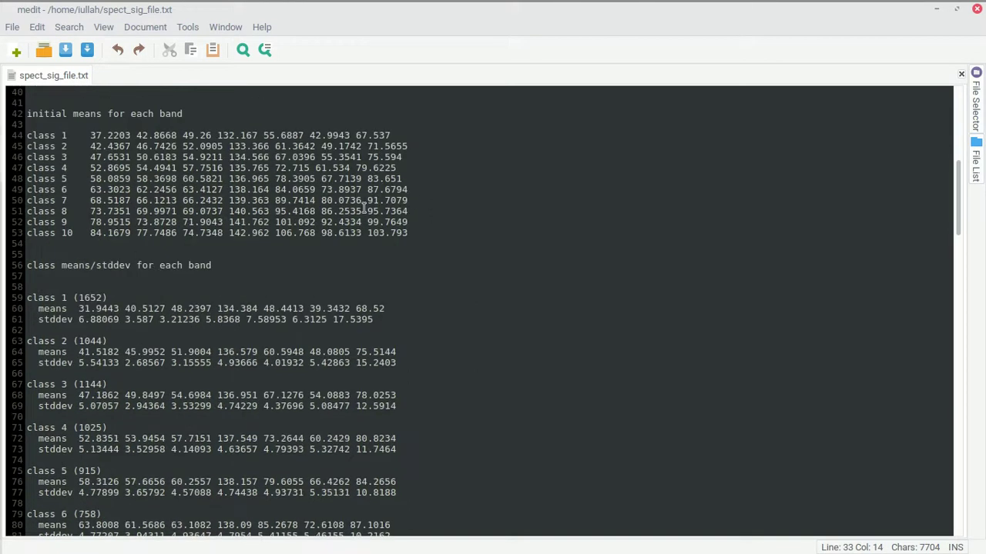
scroll(372, 218, "down", 20)
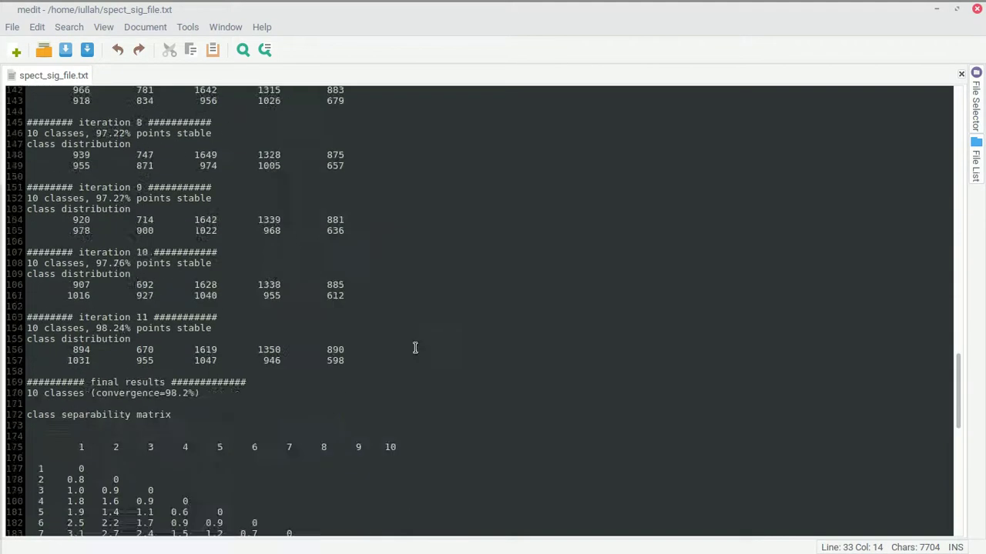
scroll(396, 367, "up", 3)
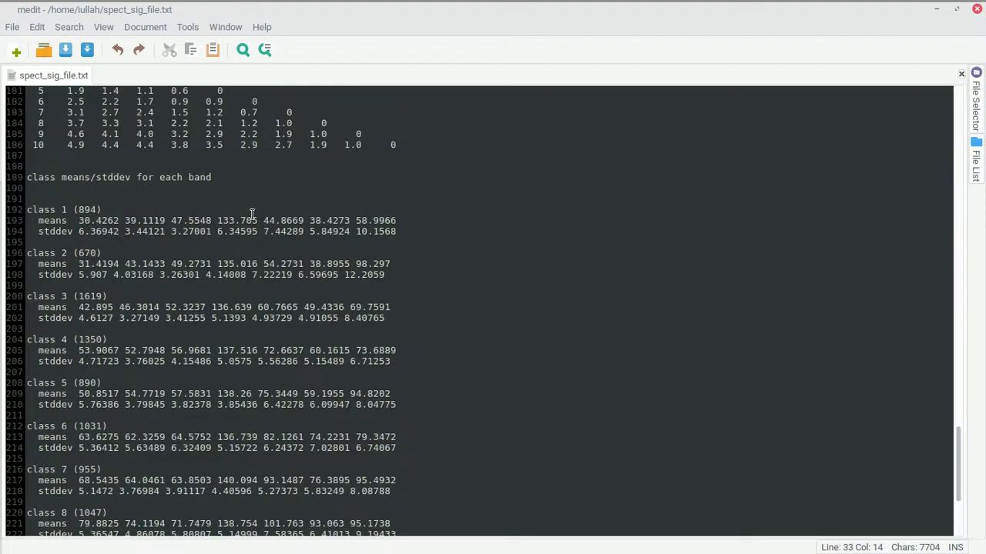
left_click_drag(397, 221, 80, 222)
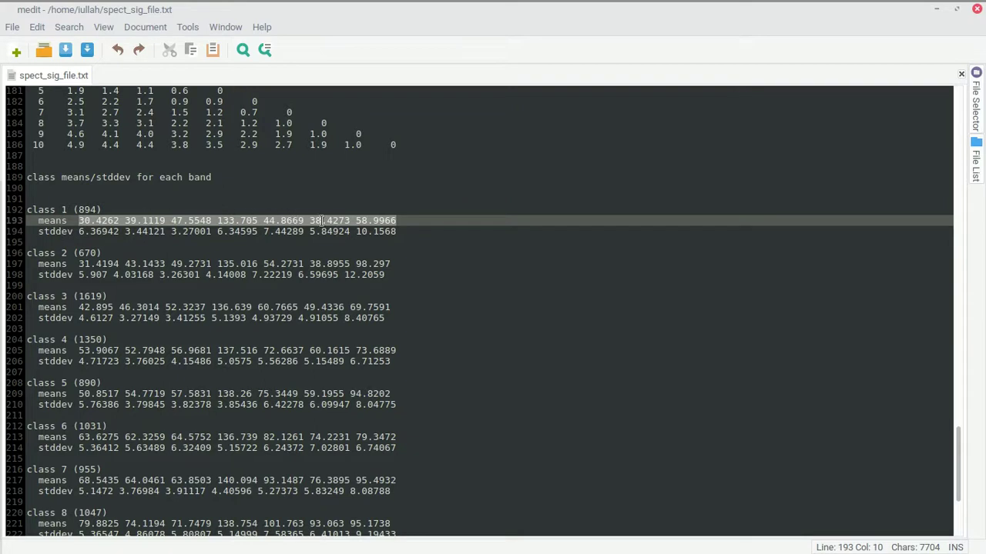
scroll(154, 267, "down", 5)
scroll(200, 383, "up", 2)
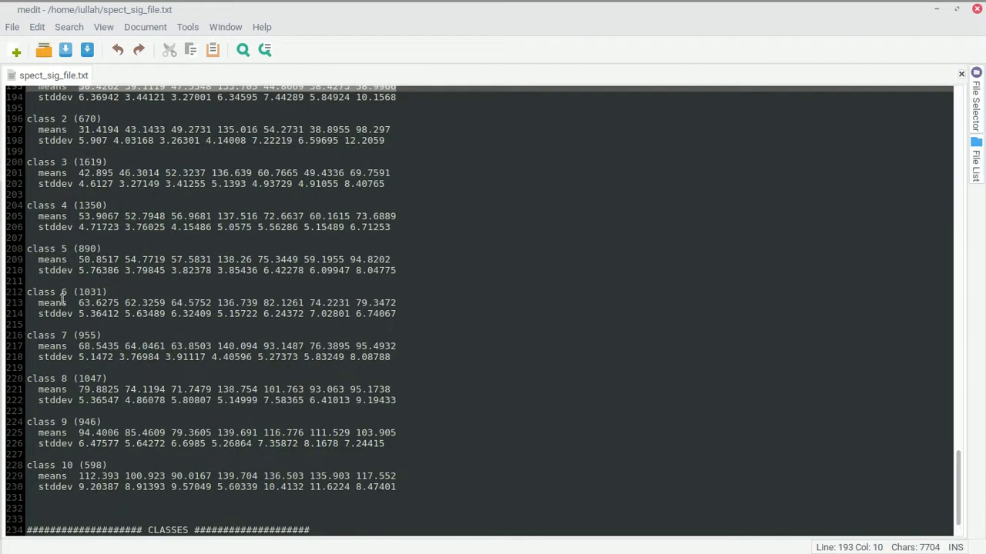
left_click_drag(407, 476, 79, 476)
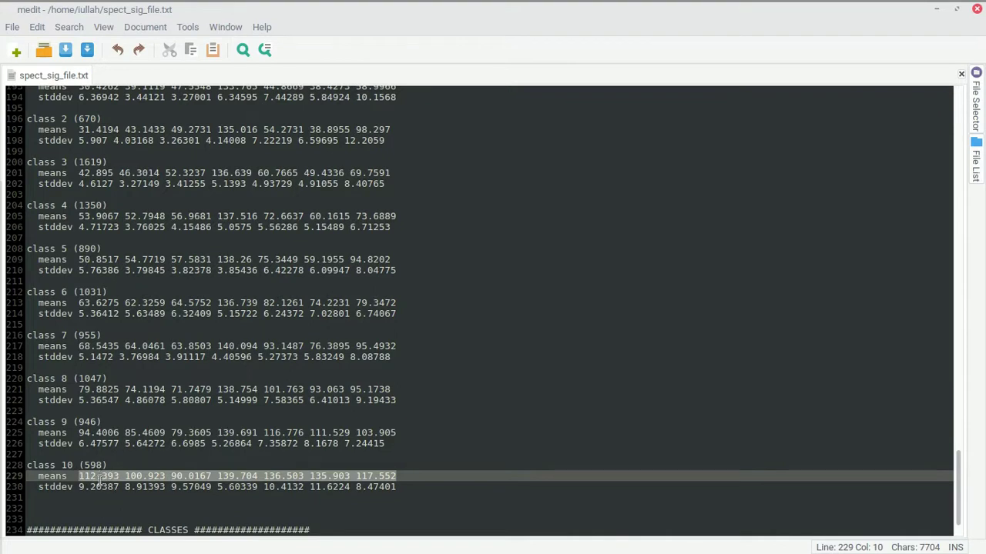
left_click_drag(113, 466, 23, 466)
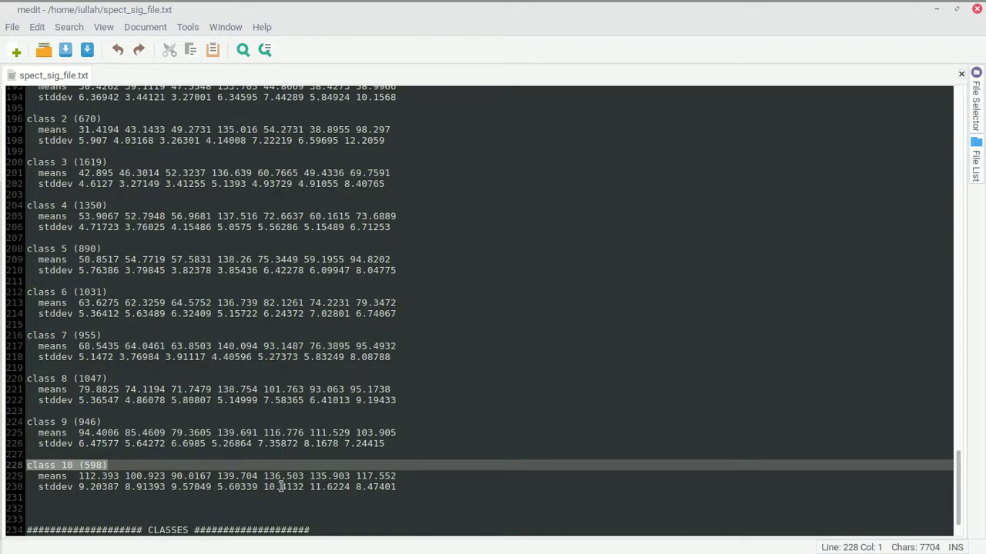
left_click_drag(400, 478, 74, 475)
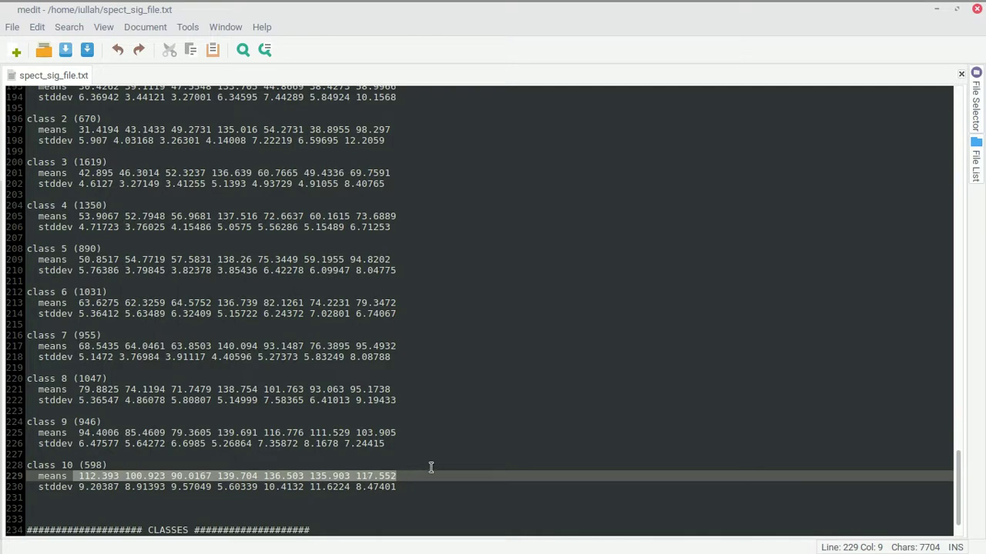
scroll(248, 319, "up", 5)
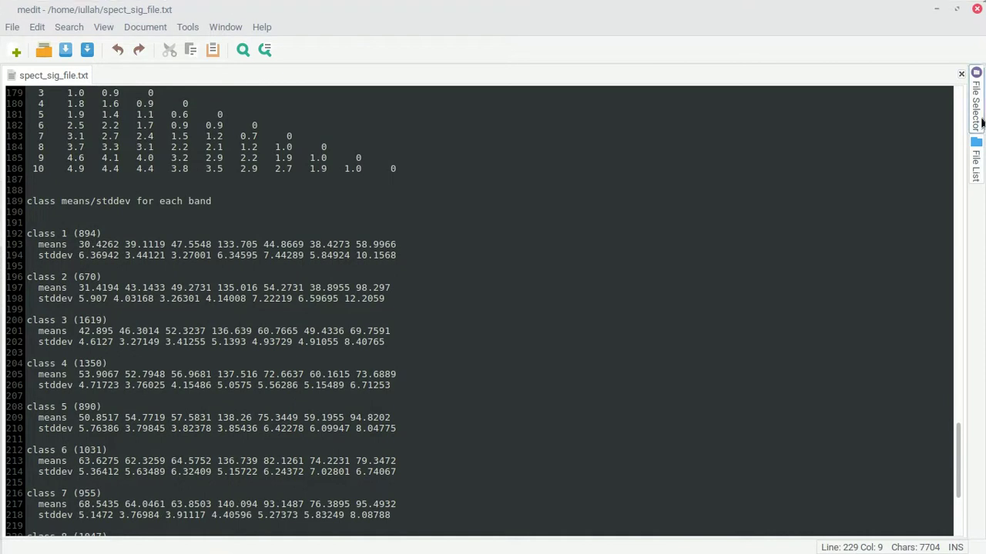
- Return to the i.maxlik dialog in GRASS GIS and choose NJ_lsat from Project_4 as the imagery group and B1_7 as the subgroup
left_click_drag(838, 20, 430, 27)
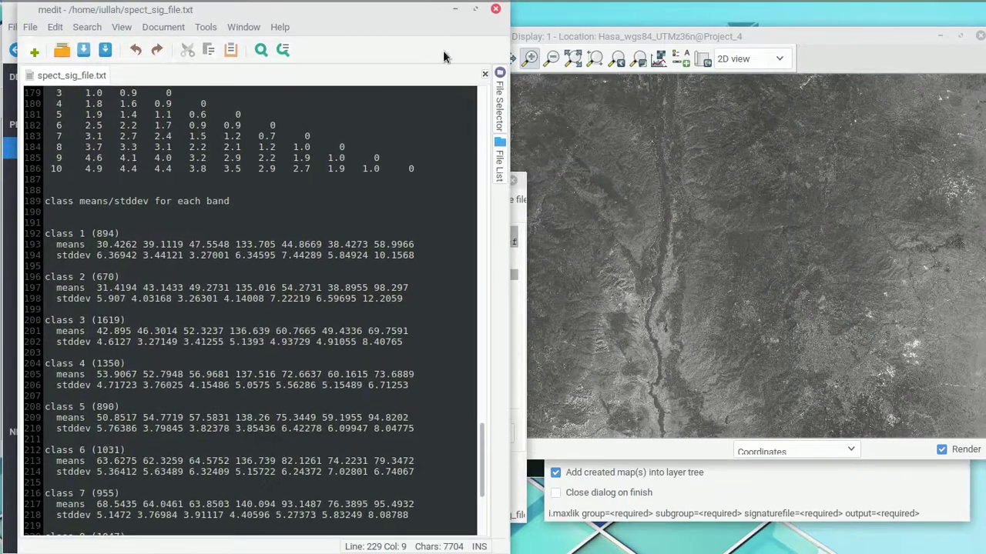
left_click(947, 503)
left_click_drag(796, 177, 778, 103)
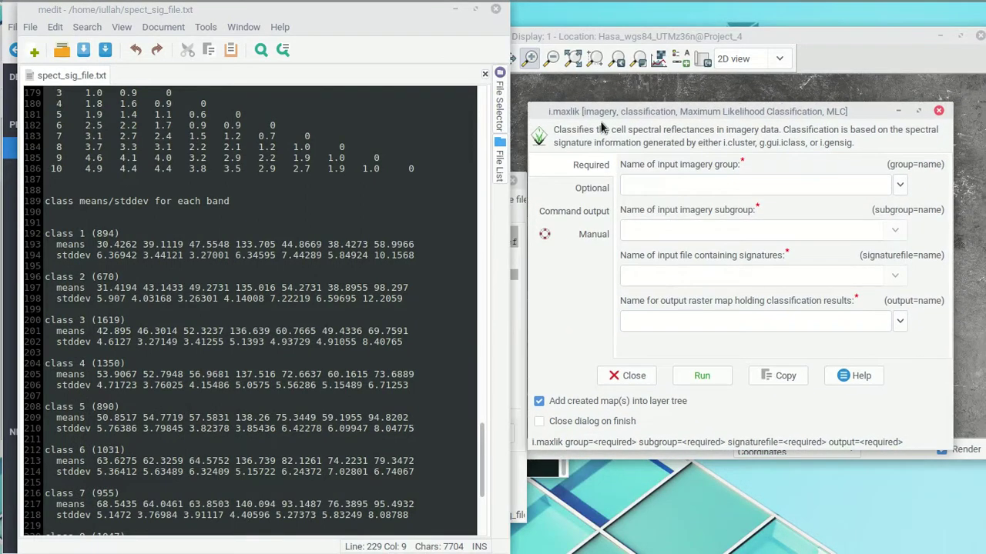
left_click(455, 9)
left_click(893, 188)
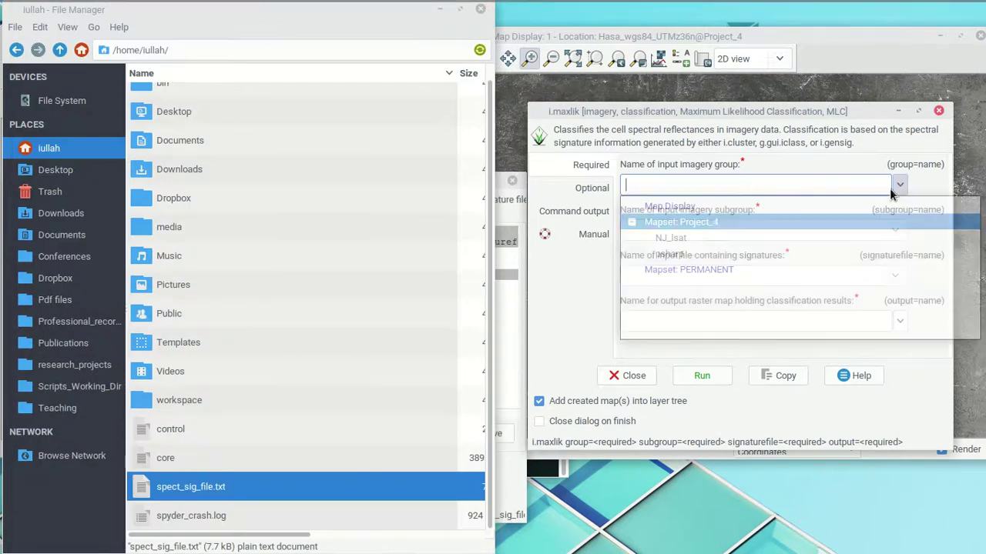
left_click(686, 238)
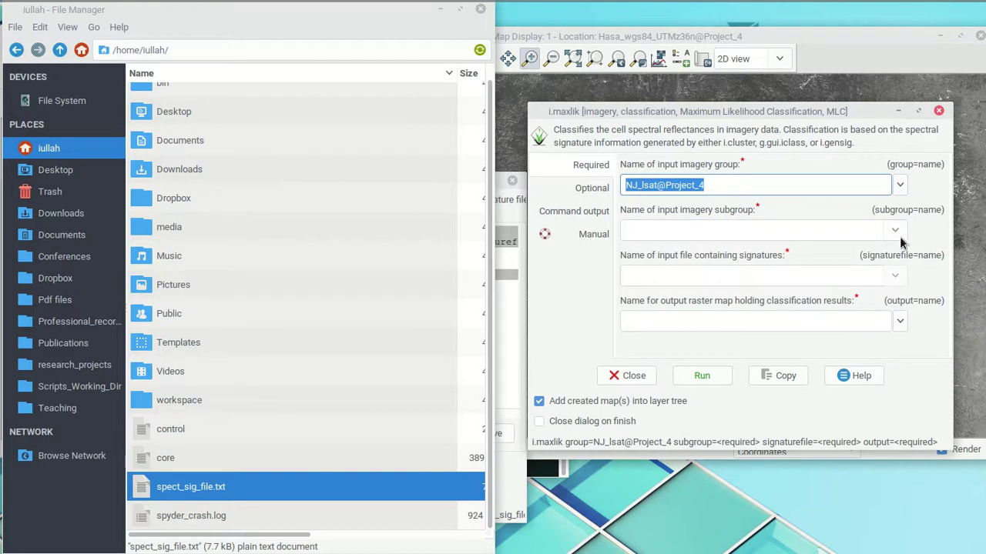
left_click(895, 231)
left_click(660, 248)
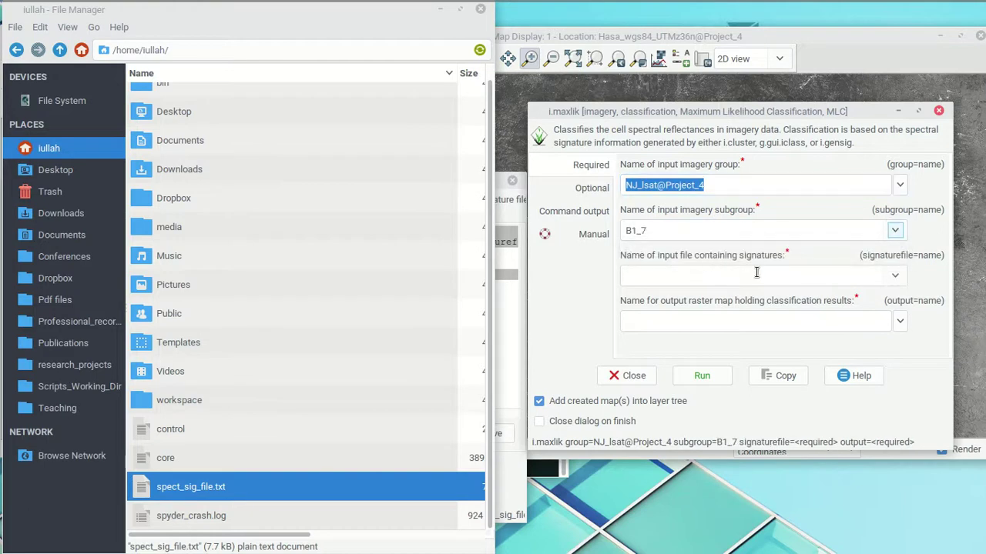
- Check i.maxlik's available signature files, minimize the file manager, and review i.cluster's parameters for the output signature file name
left_click(894, 276)
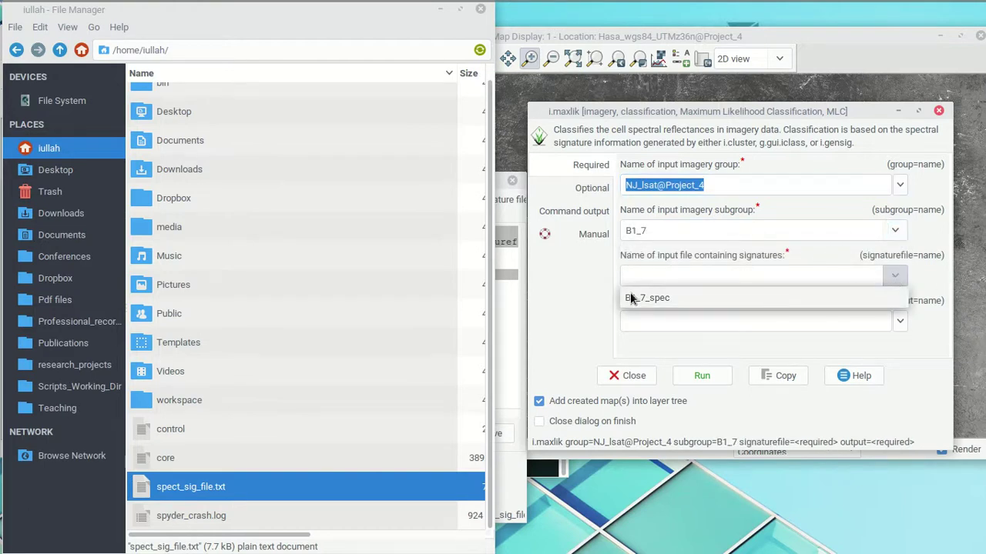
left_click(437, 11)
left_click(459, 9)
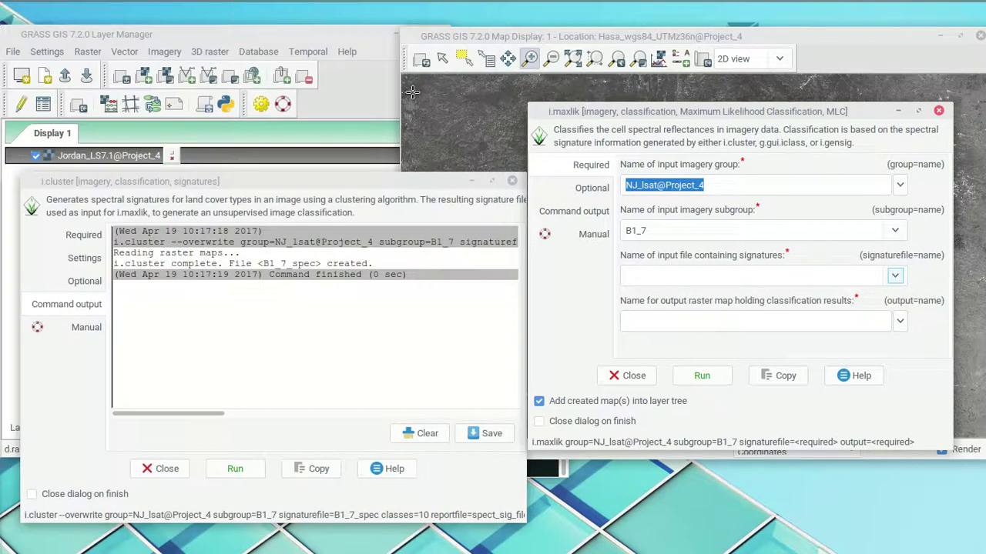
left_click(81, 279)
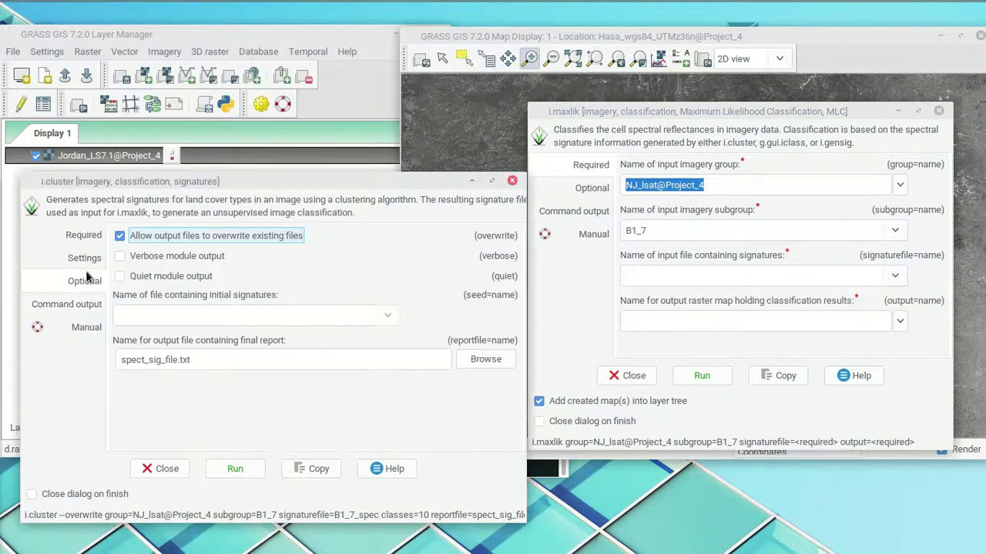
left_click(84, 258)
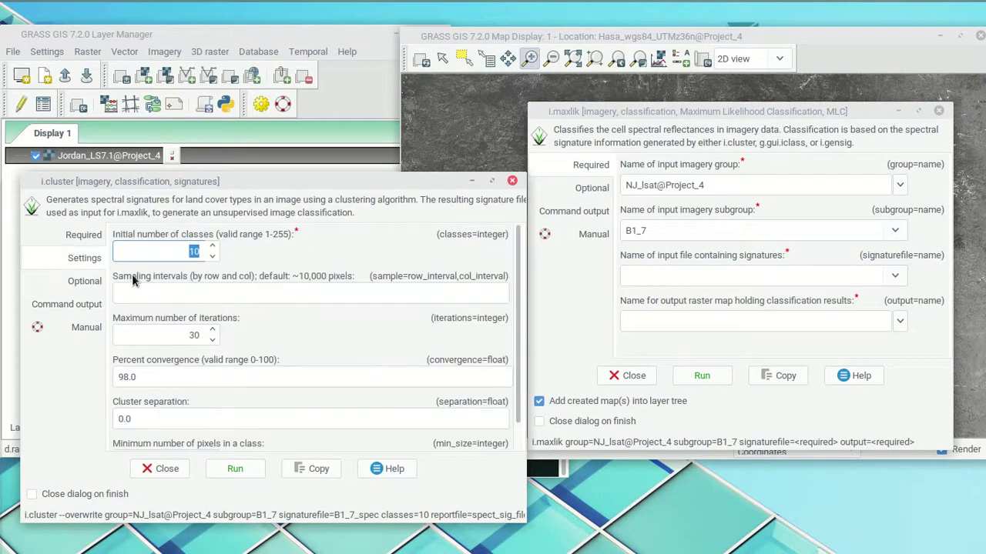
left_click(88, 237)
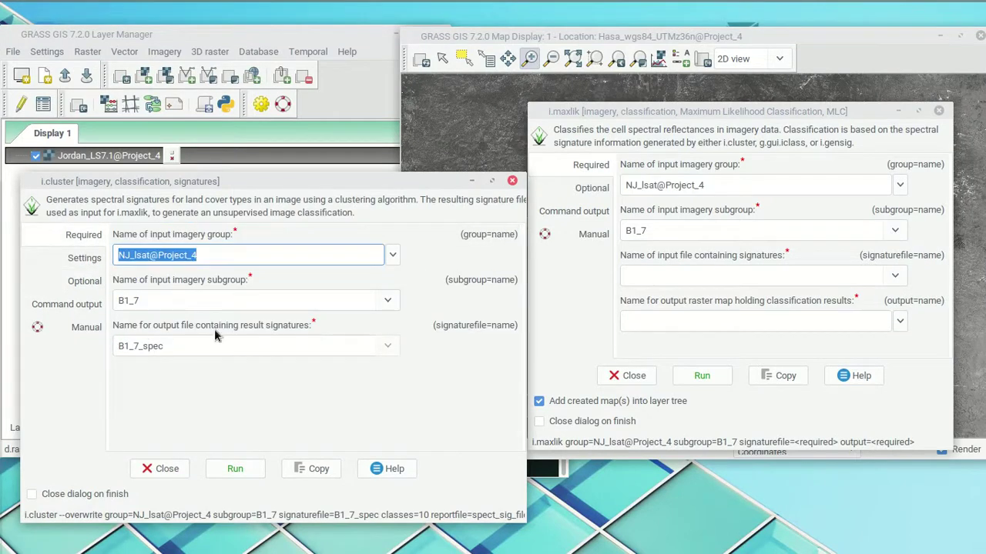
- Choose B1_7_spec as i.maxlik's input signature file and name the output classification raster Lsat_unsup_class
left_click(744, 274)
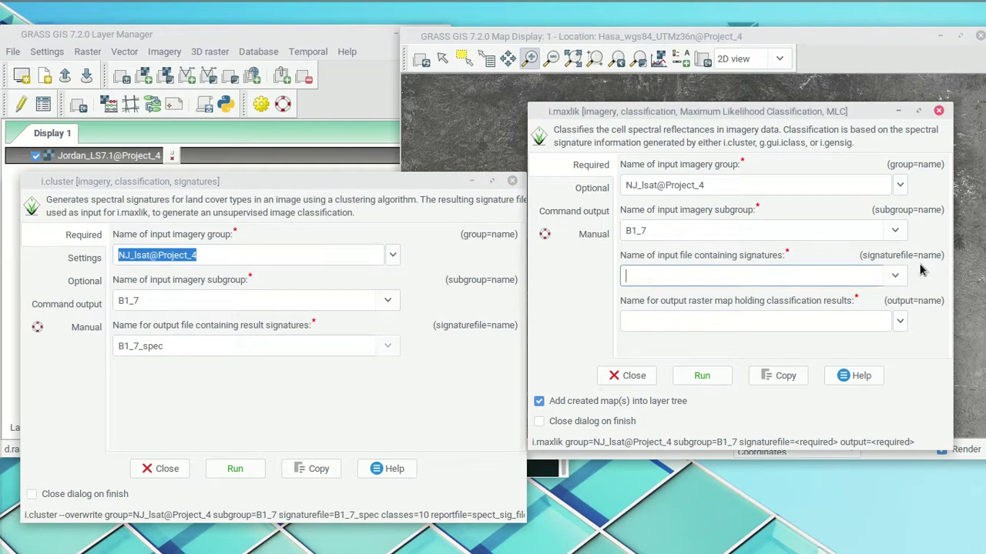
left_click(897, 277)
left_click(696, 297)
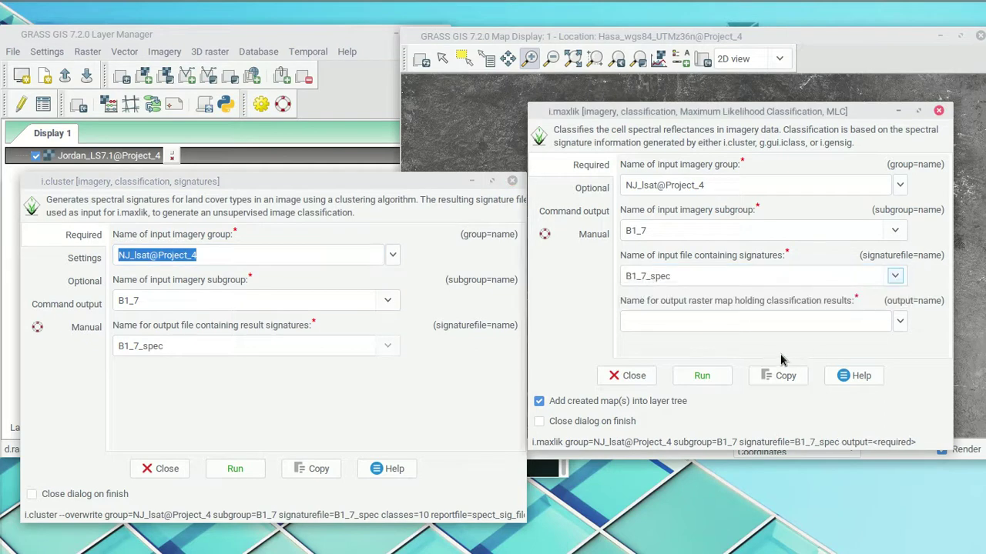
left_click(775, 328)
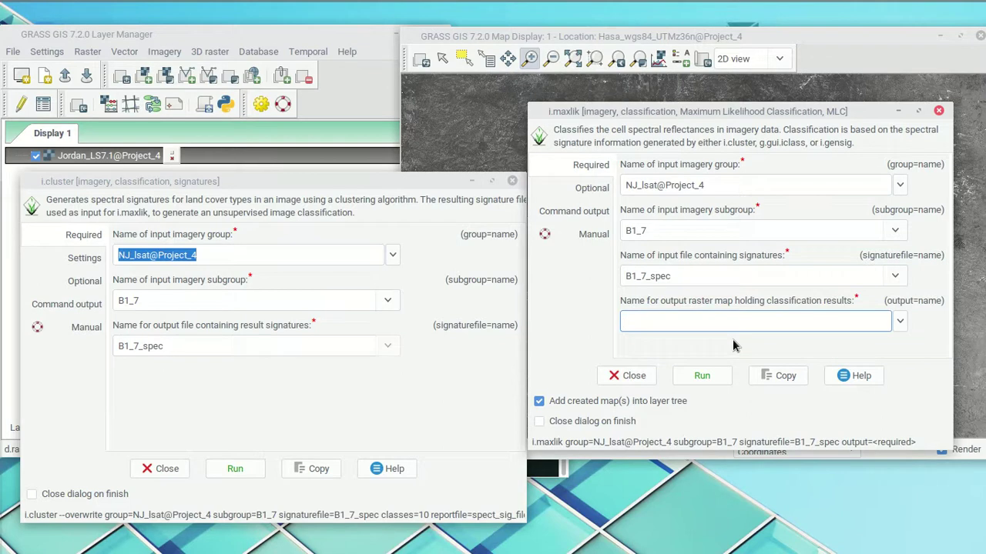
type("Lsat_unsup_class")
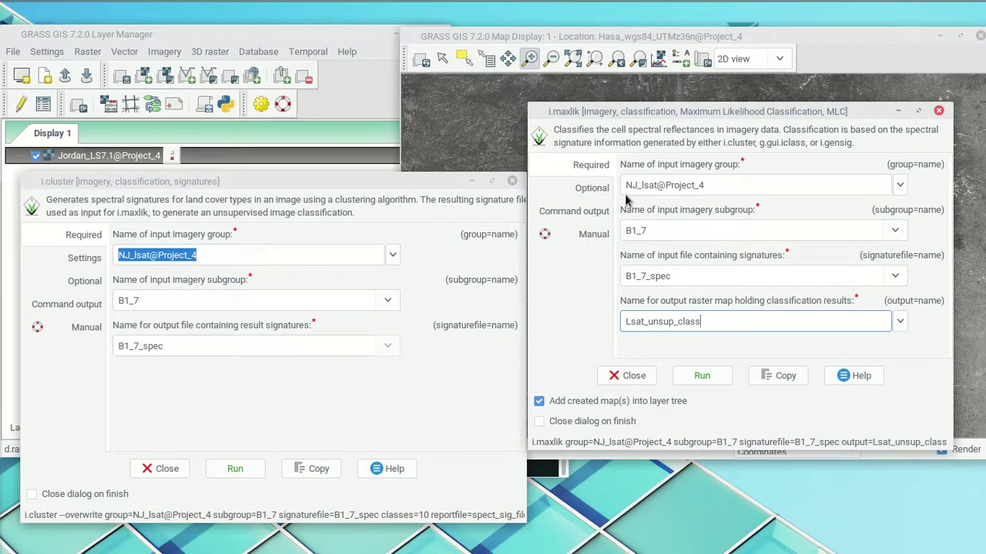
- Allow i.maxlik to overwrite existing output files, run the classification, and bring the map display forward to view the result
left_click(591, 189)
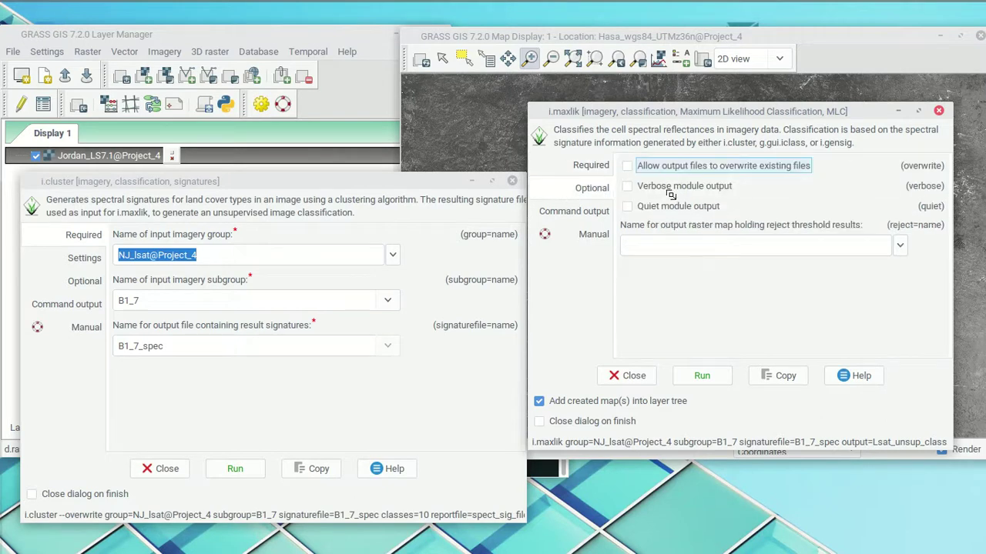
left_click(628, 166)
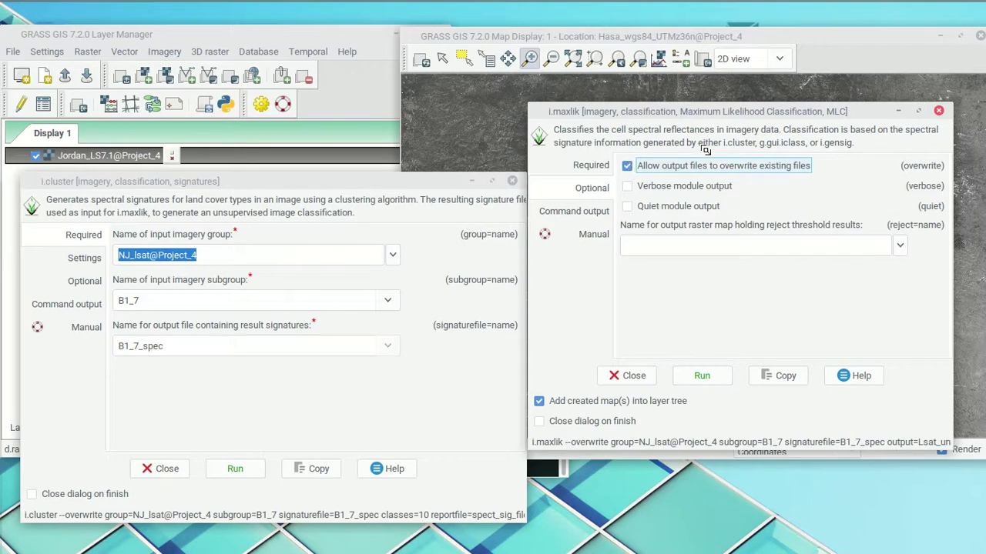
left_click(590, 166)
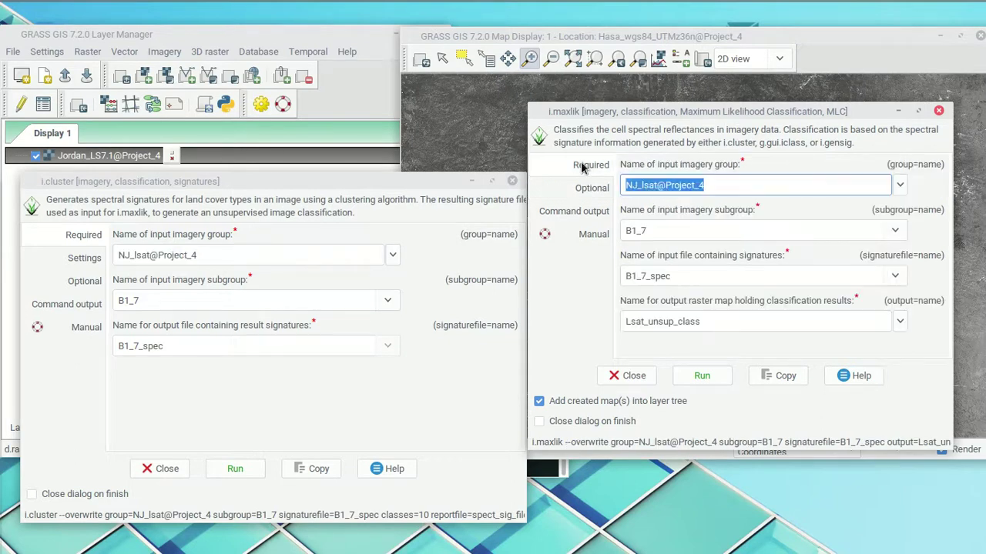
left_click_drag(703, 112, 707, 181)
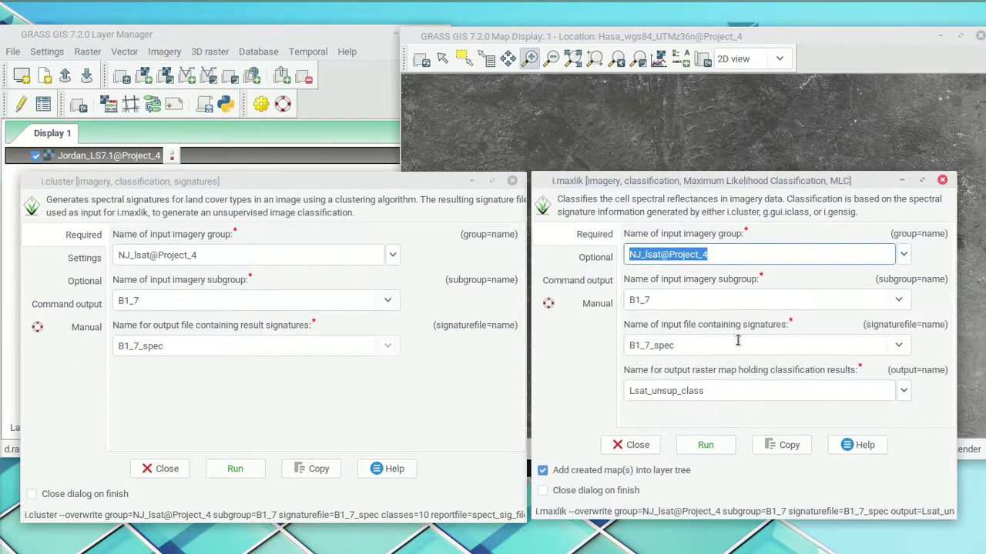
left_click(706, 446)
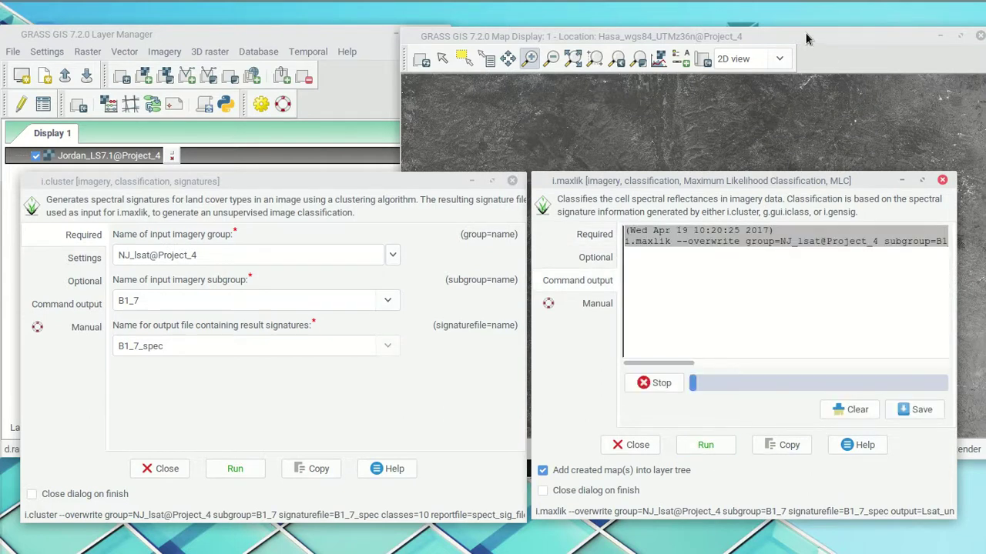
left_click(843, 48)
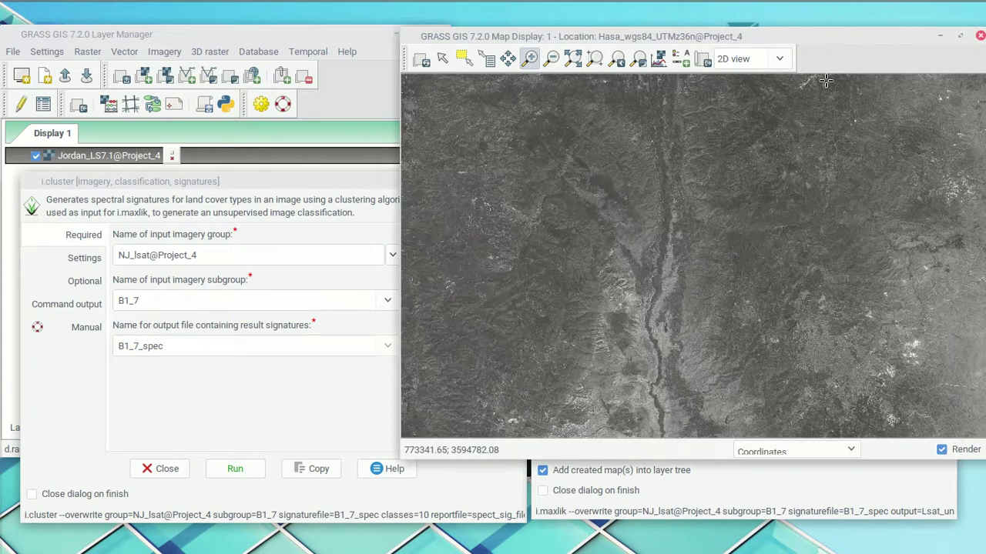
left_click(836, 501)
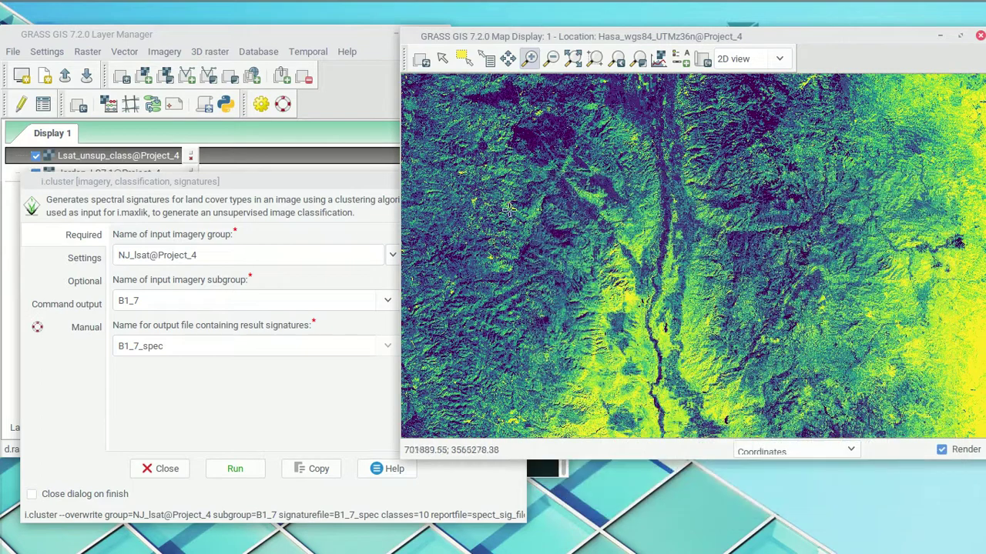
- Apply the random color table to the Lsat_unsup_class raster with r.colors and uncover the map display
left_click(336, 42)
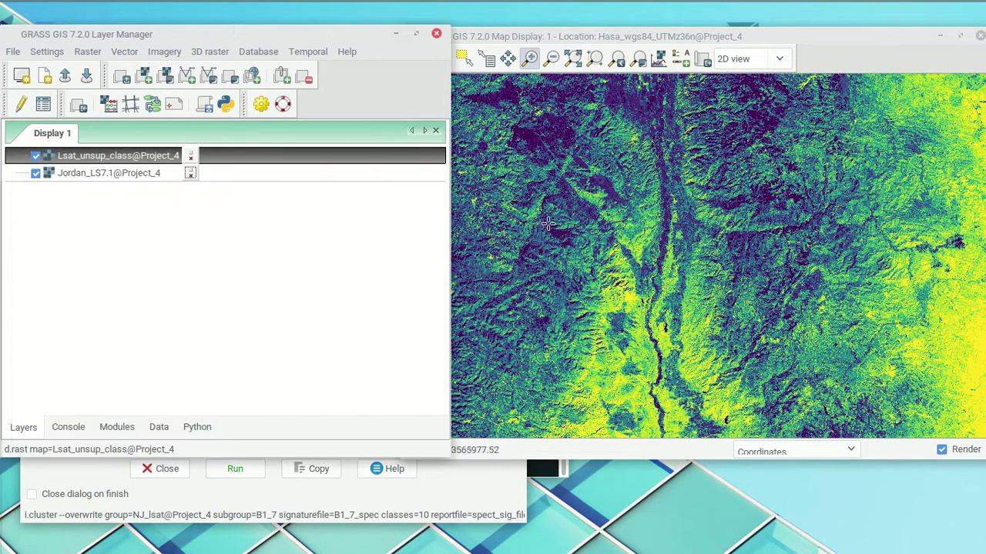
right_click(99, 155)
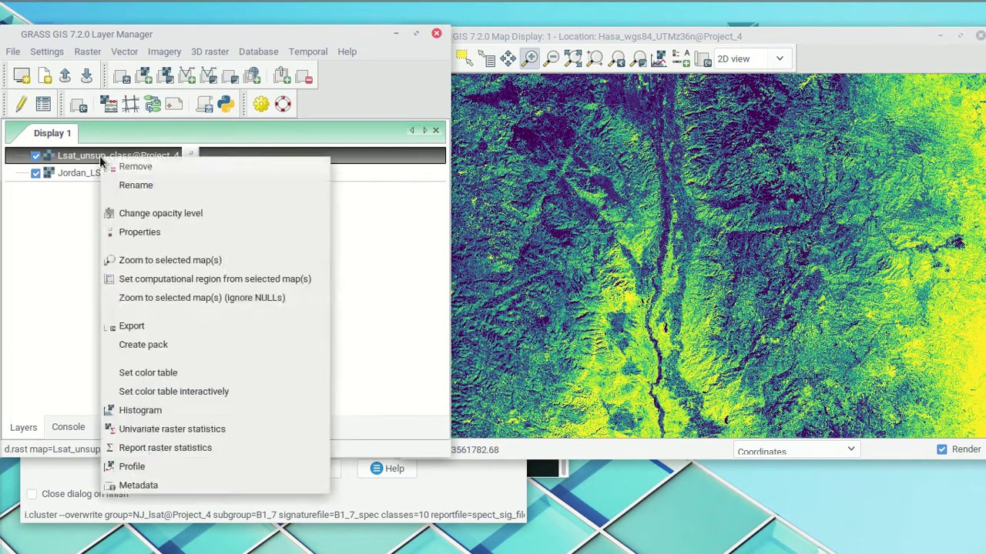
left_click(148, 373)
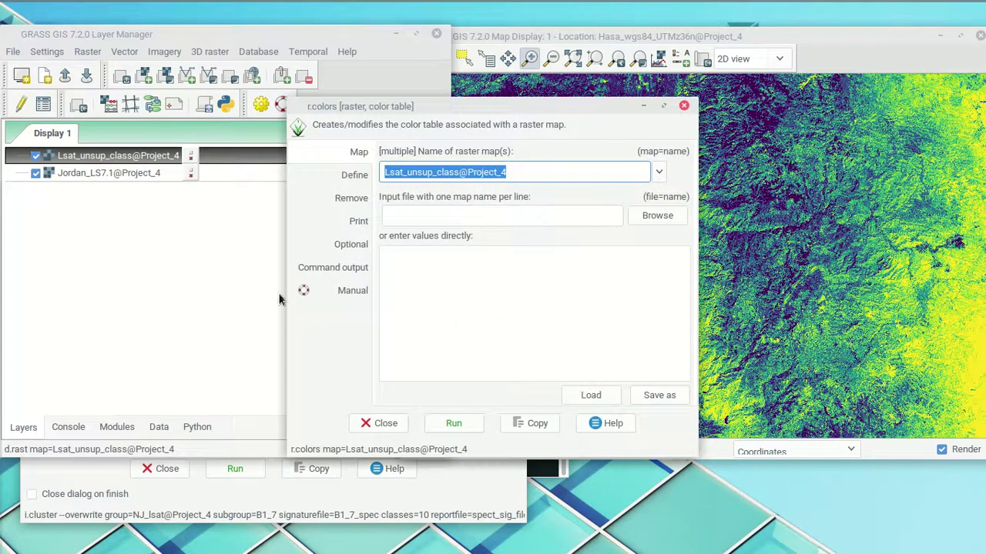
left_click(339, 183)
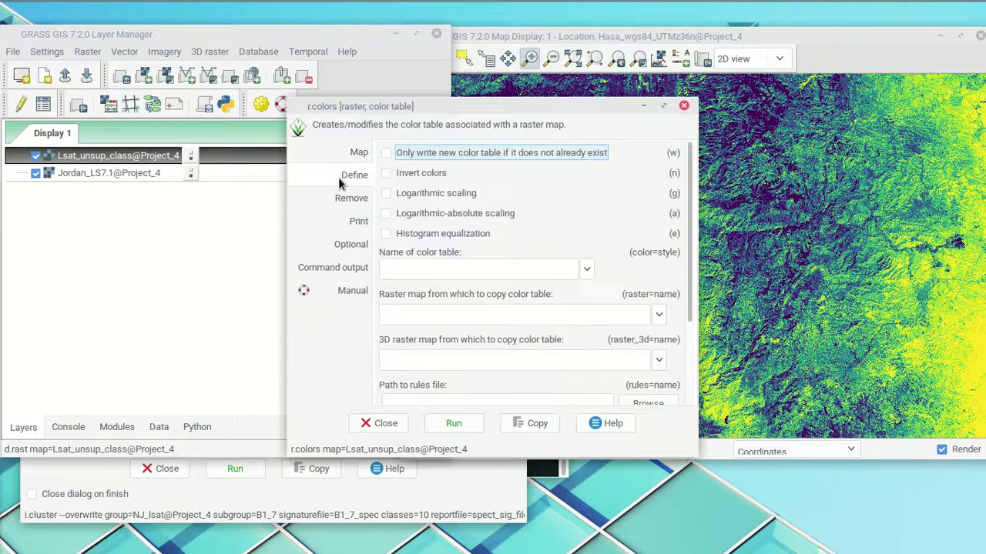
left_click(587, 272)
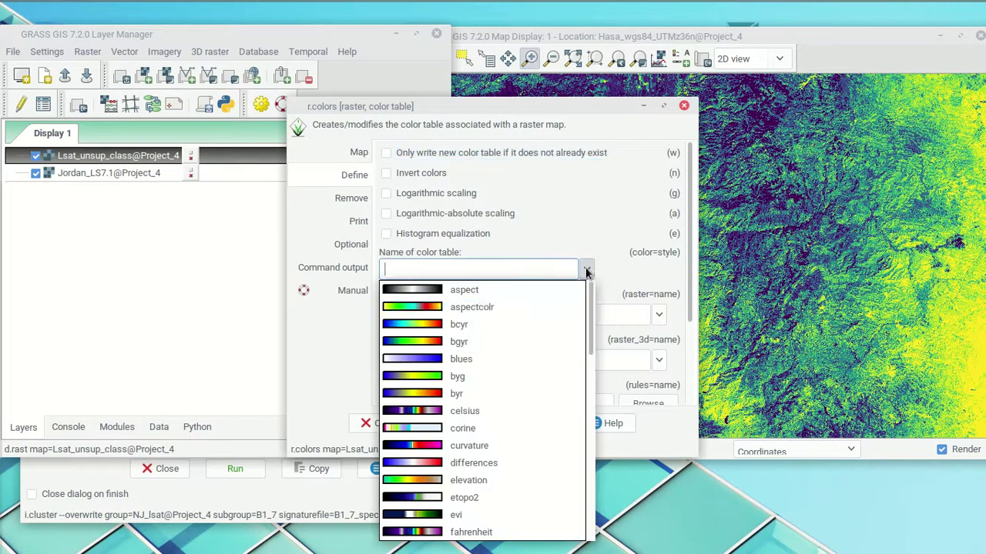
scroll(491, 408, "down", 2)
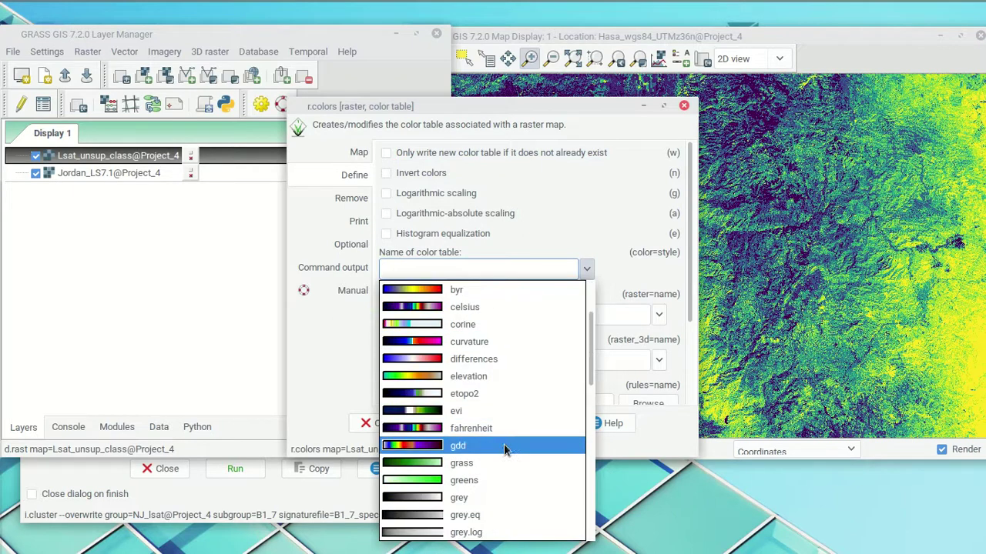
scroll(454, 423, "down", 4)
scroll(462, 435, "down", 3)
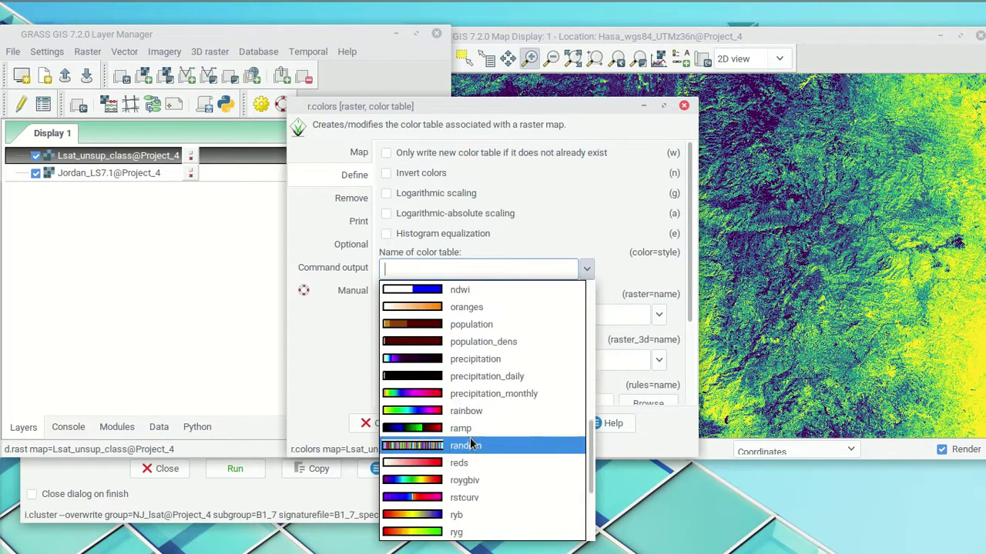
left_click(471, 447)
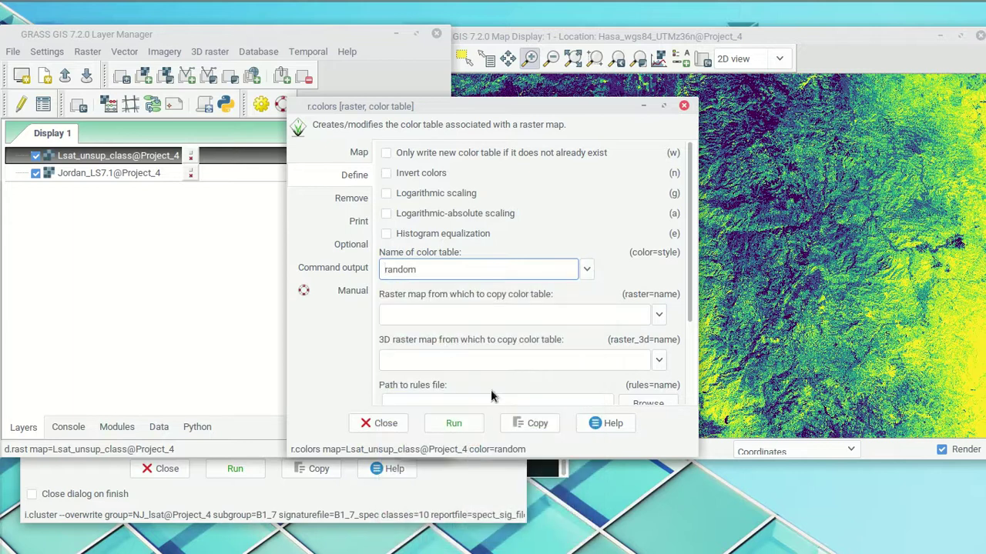
left_click(456, 423)
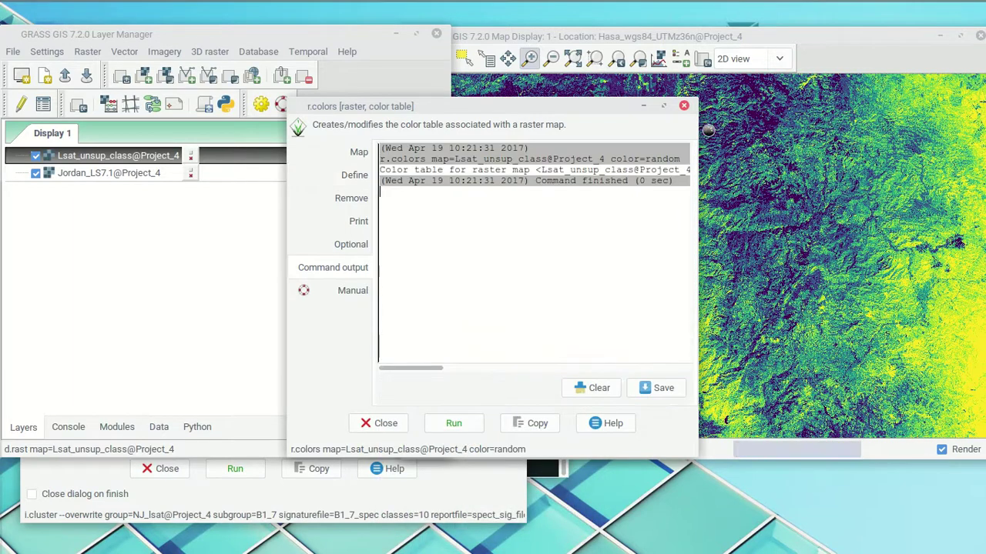
left_click_drag(622, 108, 227, 261)
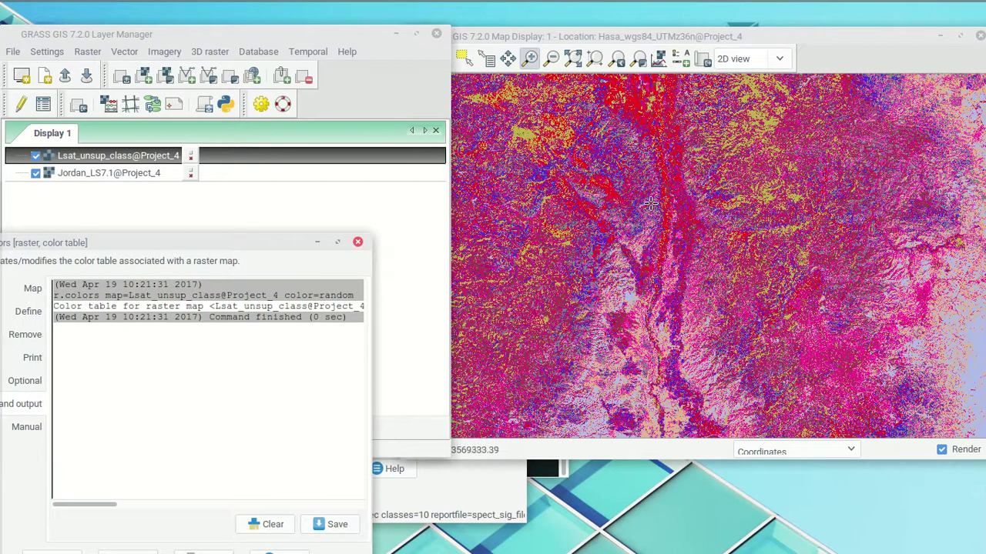
- Add a raster legend for Lsat_unsup_class and move it closer to the map's lower-left corner
left_click(684, 60)
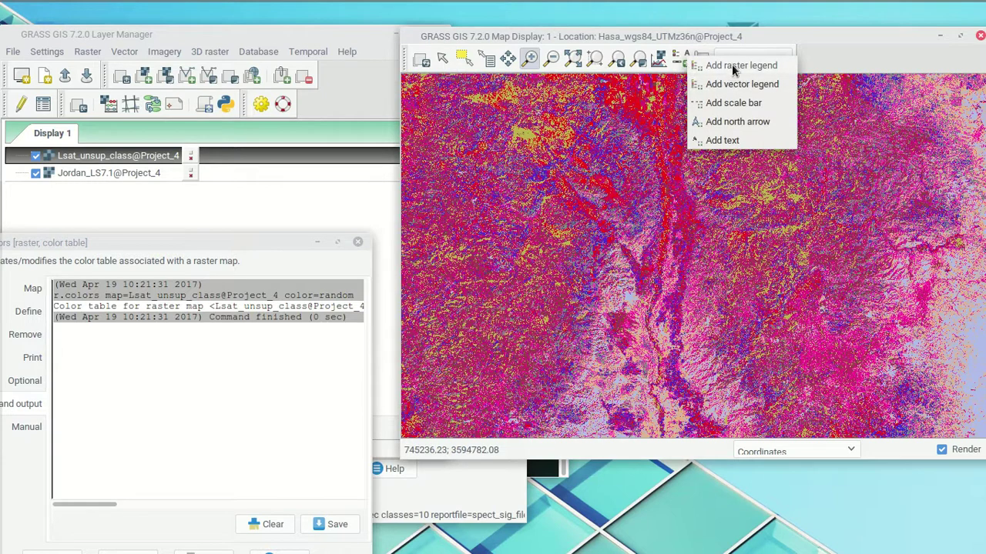
left_click(712, 65)
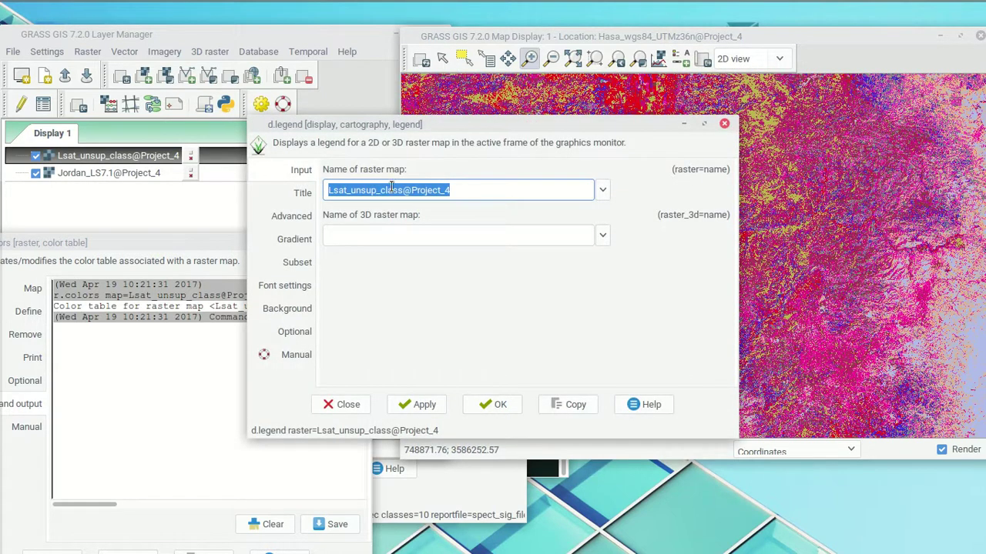
left_click(495, 403)
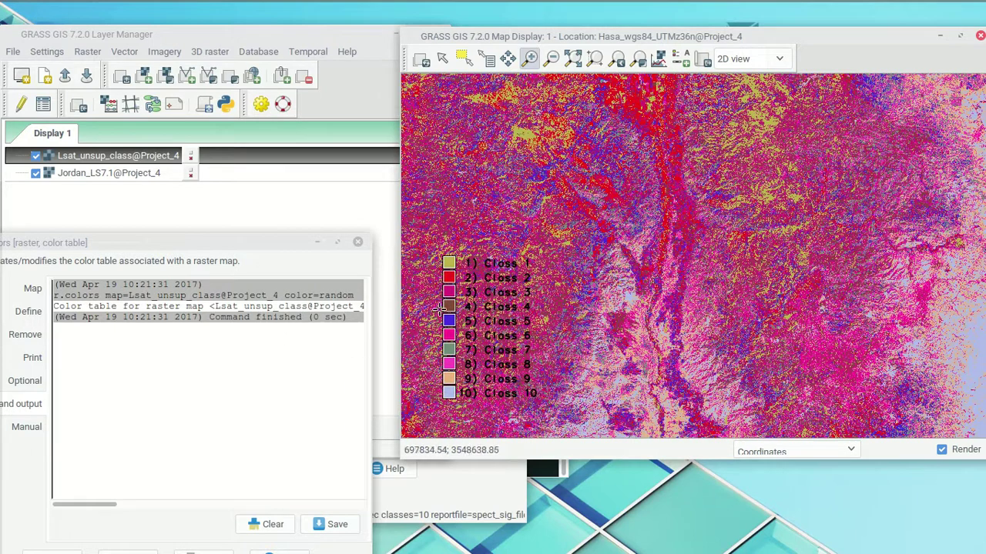
left_click(442, 59)
left_click_drag(452, 275, 430, 290)
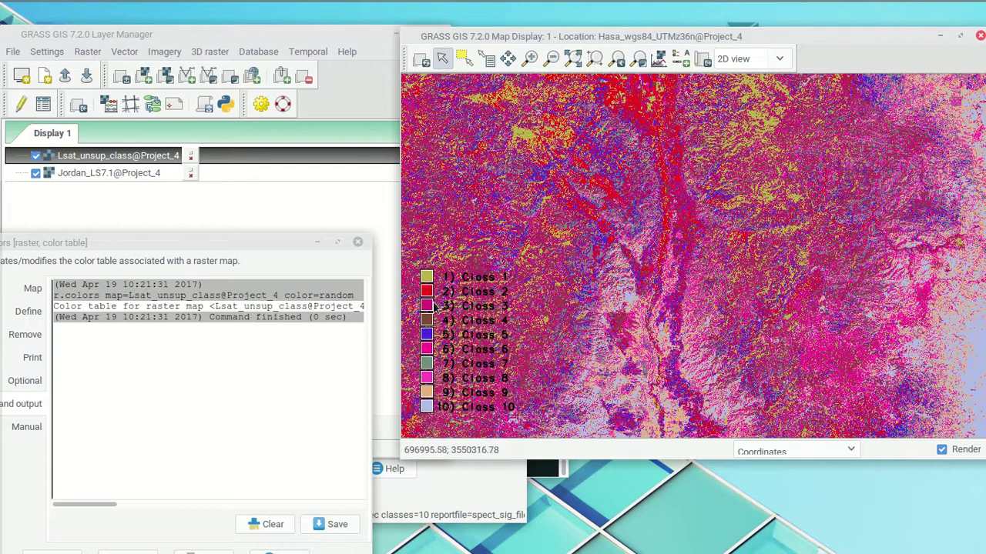
- Set the raster legend's text color to white and its font size to 12
double_click(428, 293)
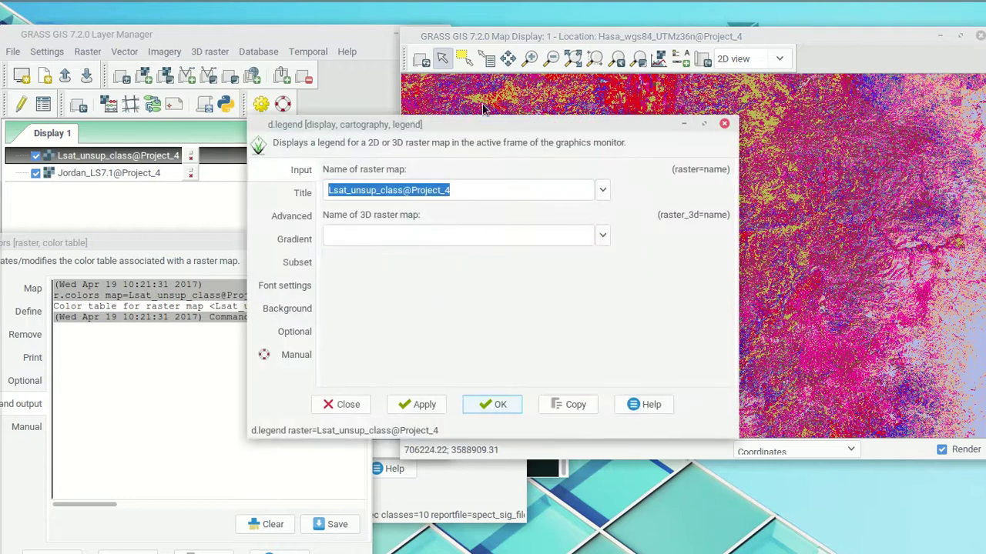
left_click(296, 285)
left_click(376, 191)
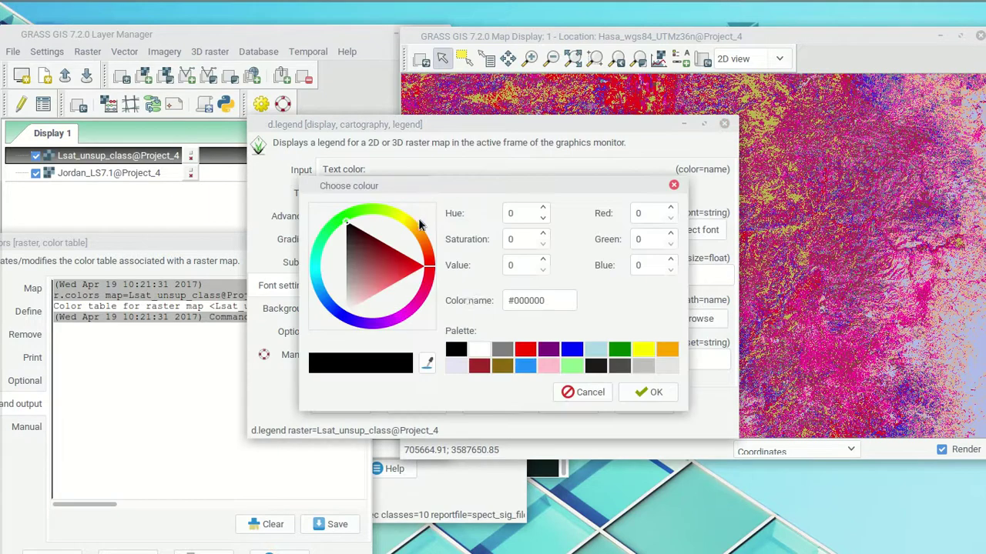
left_click(479, 350)
left_click(649, 394)
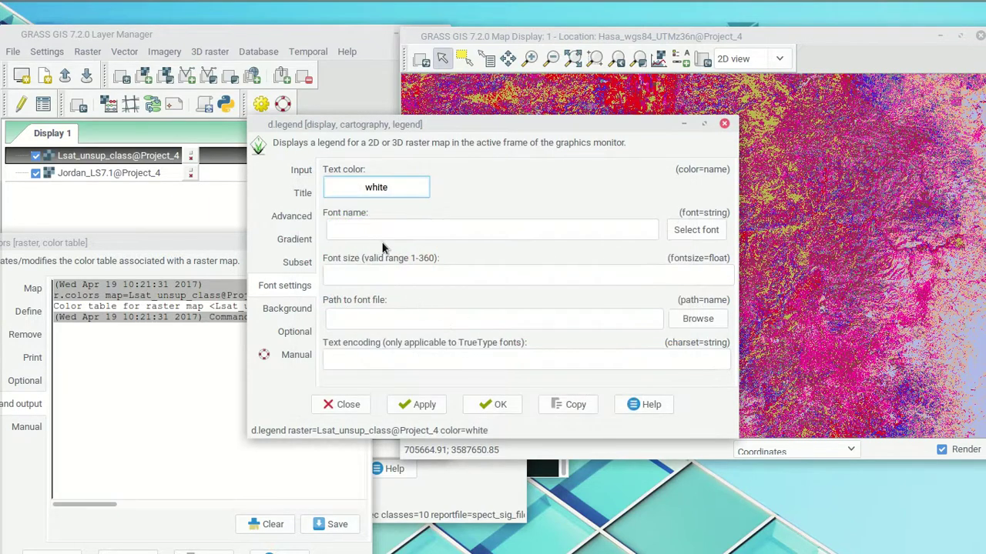
left_click(390, 278)
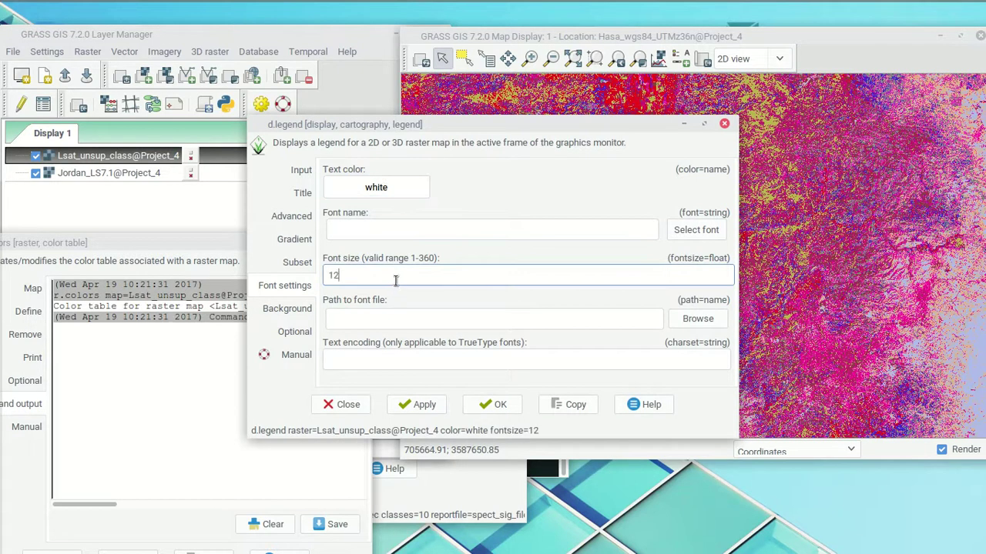
- Hide the category numbers in the raster legend and apply the legend changes to the map
left_click(295, 171)
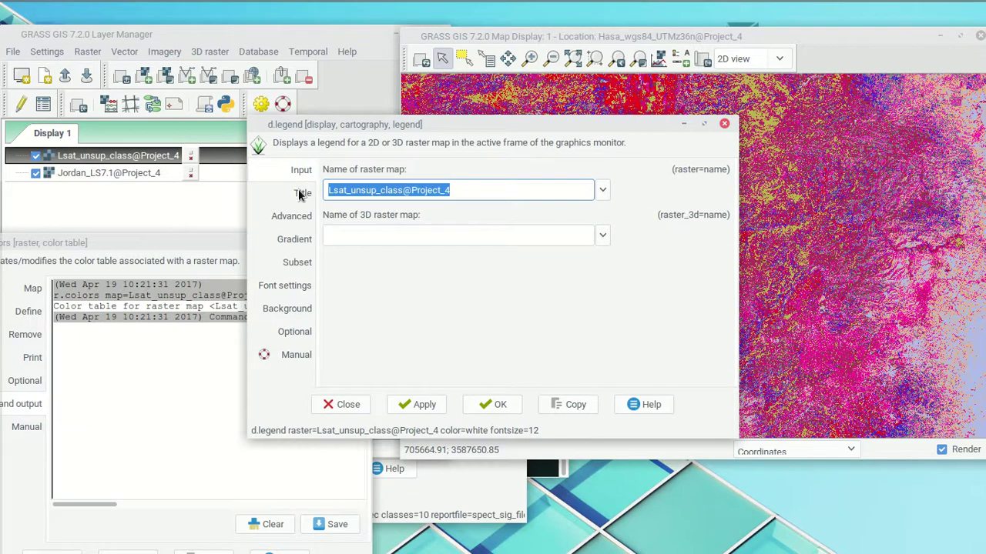
left_click(293, 218)
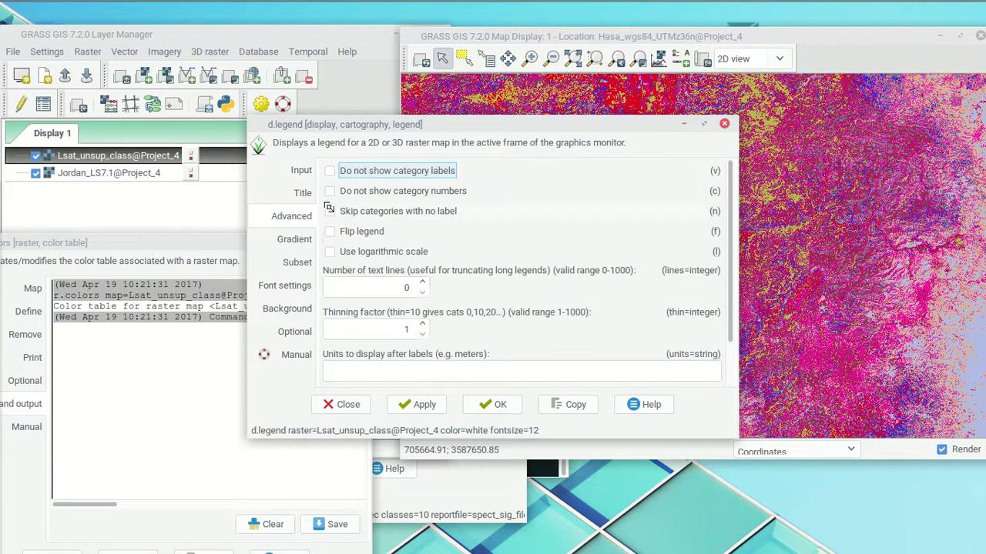
left_click(373, 194)
left_click(422, 403)
left_click(495, 403)
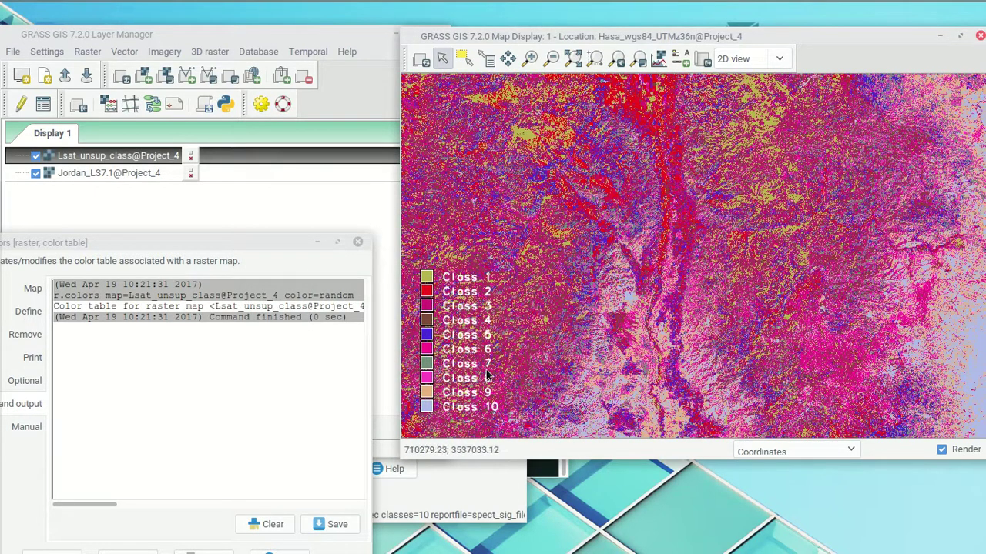
- Rerun r.colors with the random color table on Lsat_unsup_class and check the recolored map and its legend
left_click_drag(213, 248, 279, 174)
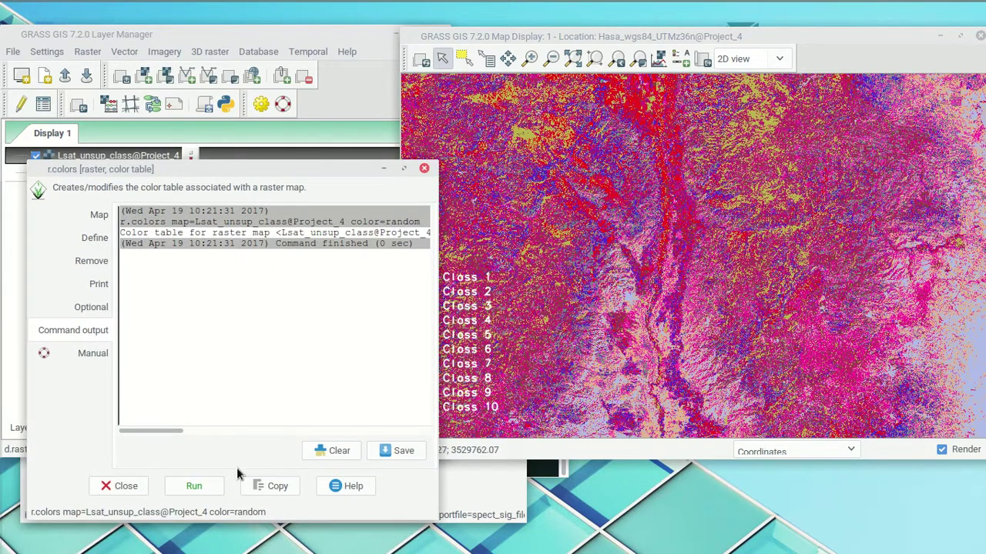
left_click(194, 486)
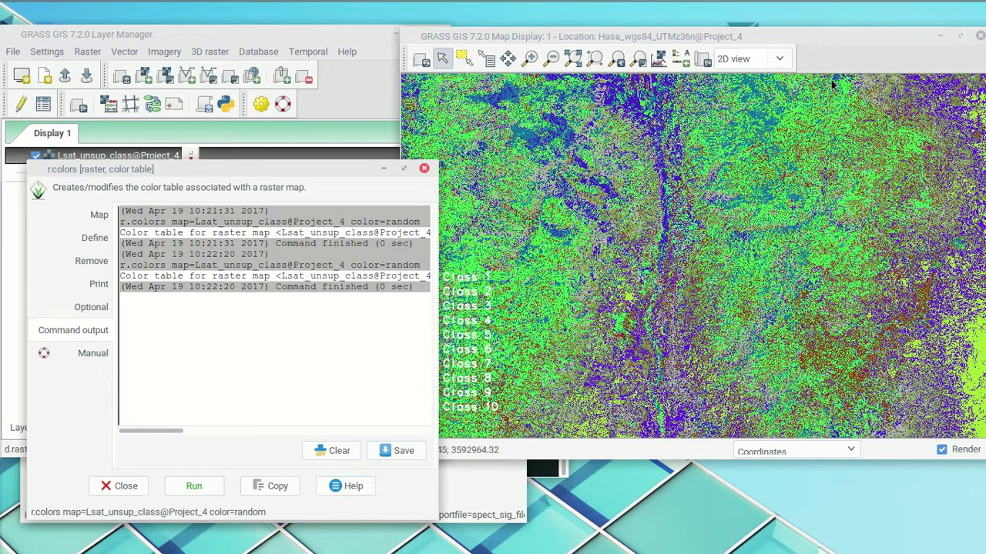
left_click(837, 49)
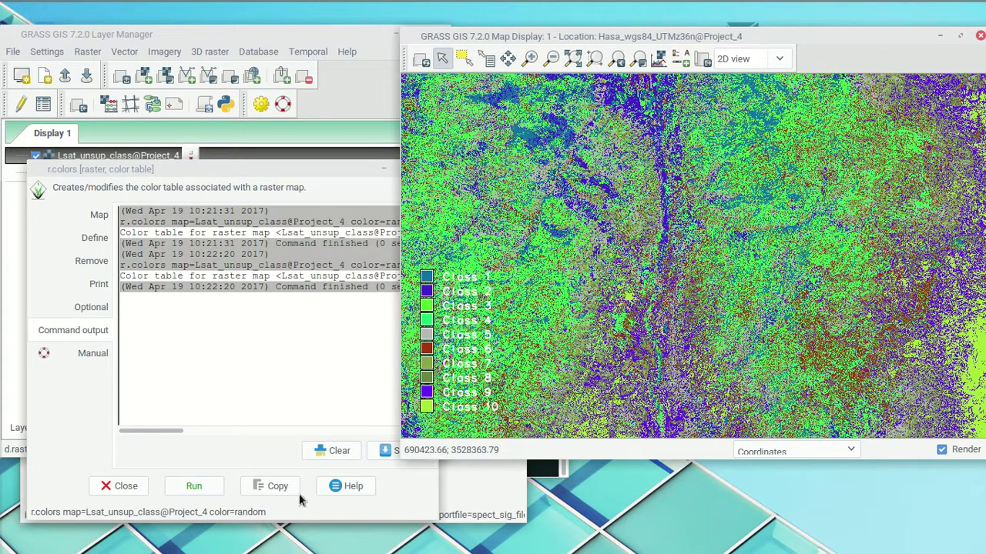
- Reapply the random color table to Lsat_unsup_class three more times to get a different set of class colors
left_click(196, 486)
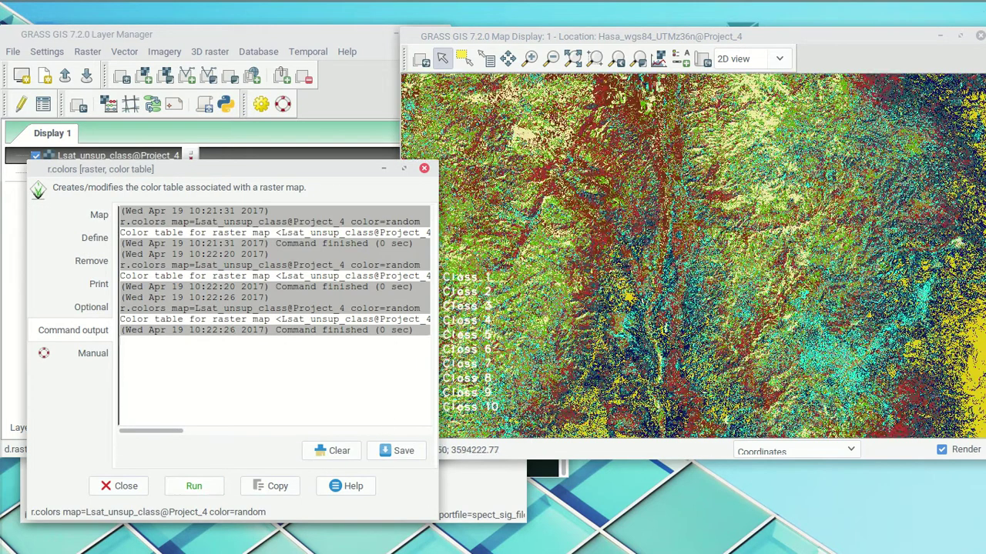
left_click(886, 51)
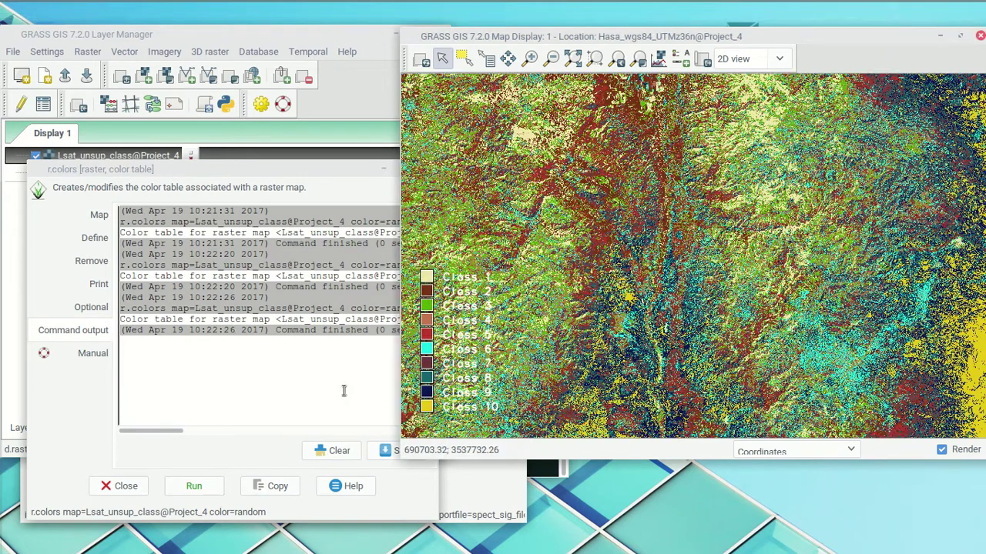
left_click(194, 486)
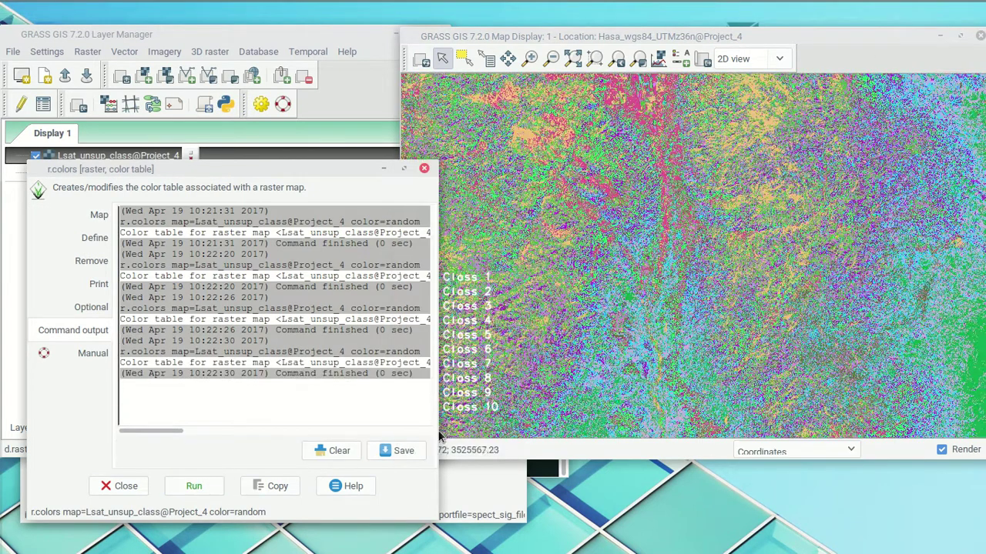
left_click_drag(309, 177, 247, 178)
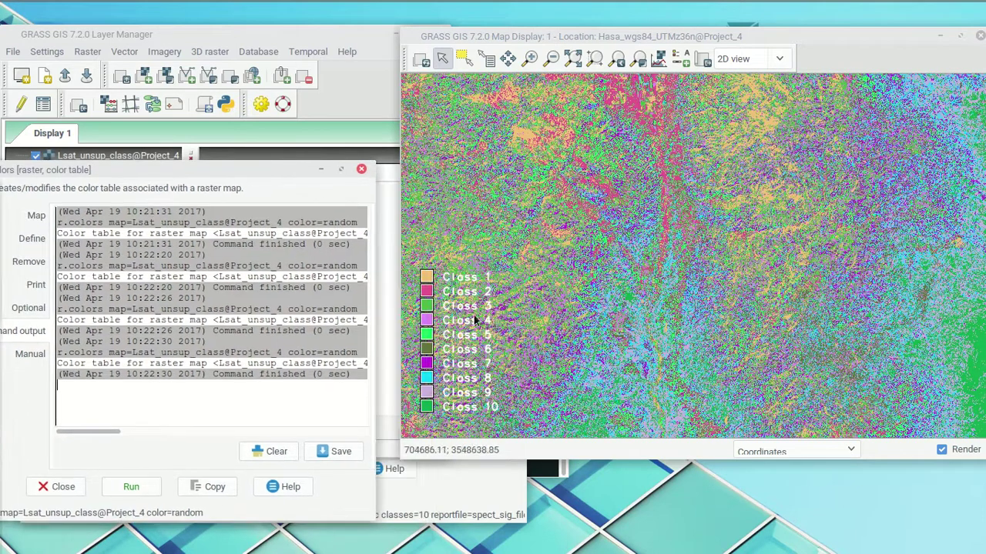
left_click(131, 486)
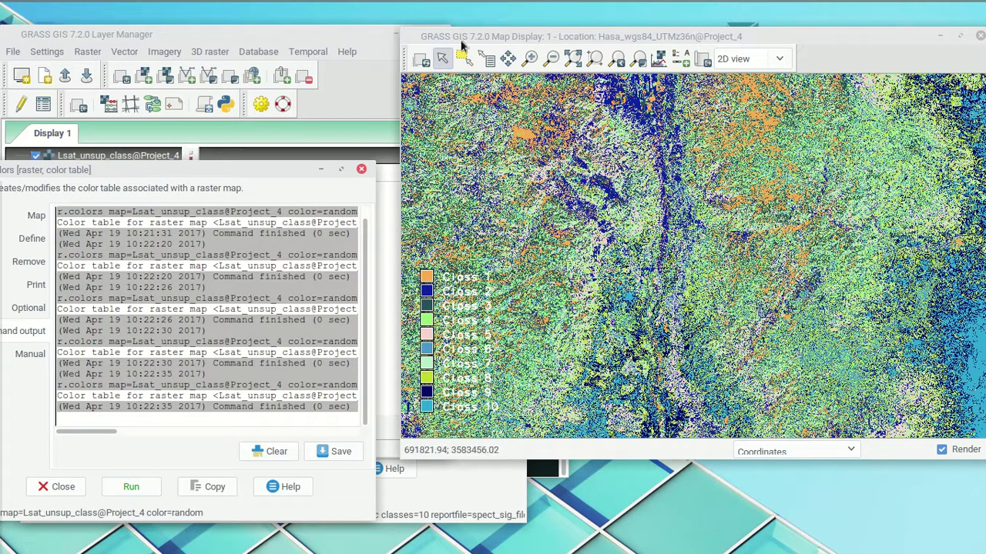
- Zoom in on the northern part of the central valley and hide the Lsat_unsup_class layer to see the imagery beneath
left_click(529, 59)
left_click_drag(616, 98, 741, 198)
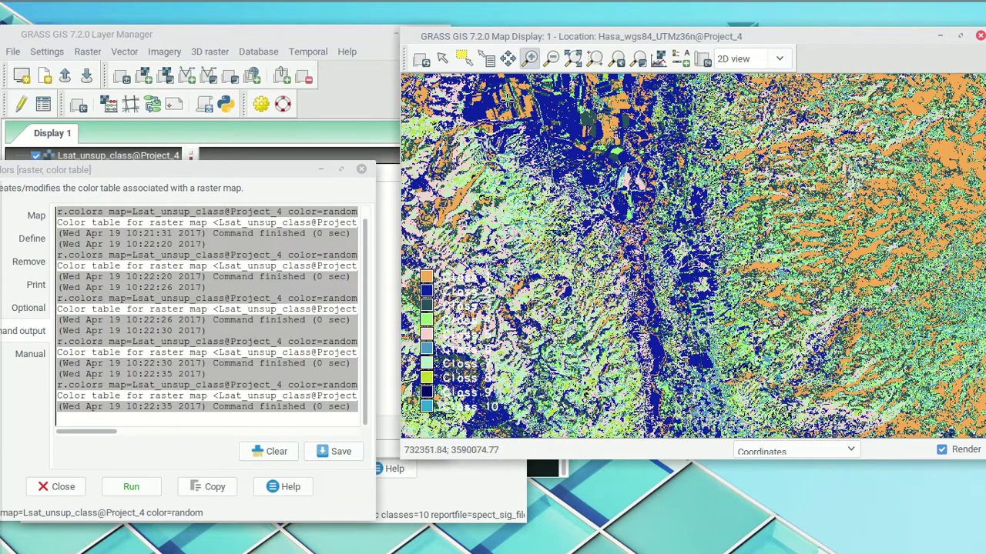
left_click(257, 29)
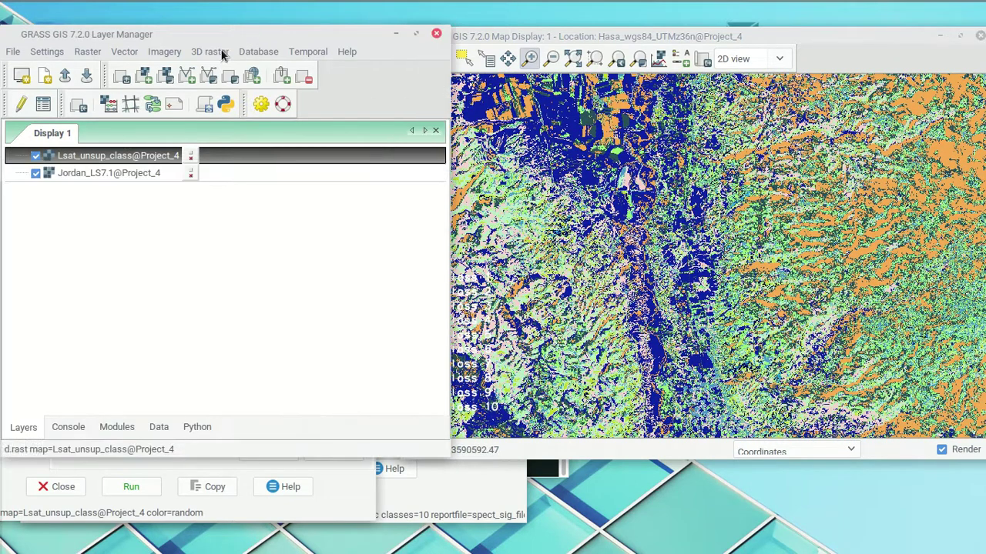
left_click(36, 155)
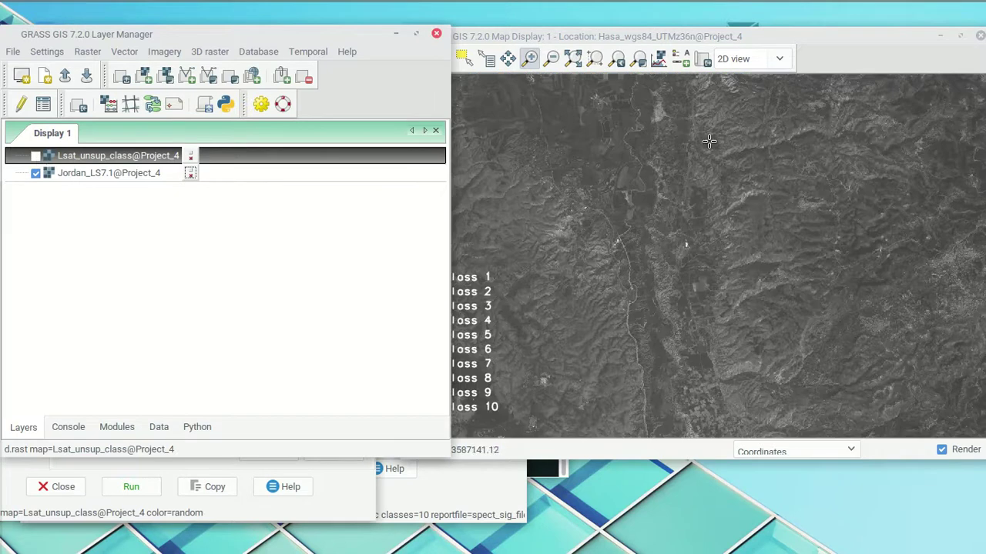
- Change the Jordan_LS7.1 layer so that it displays the NJ_NDVI raster map instead
double_click(102, 173)
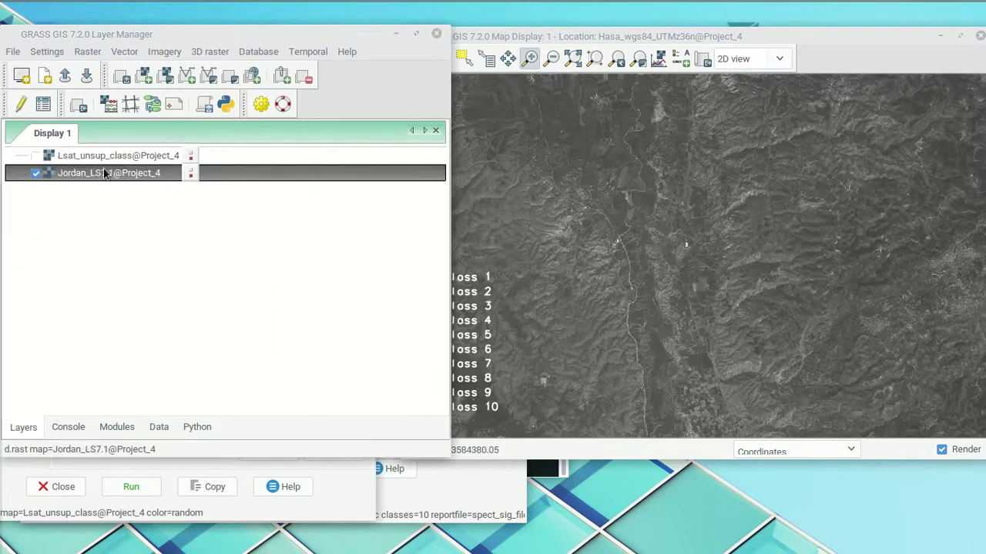
left_click(624, 241)
scroll(570, 296, "down", 5)
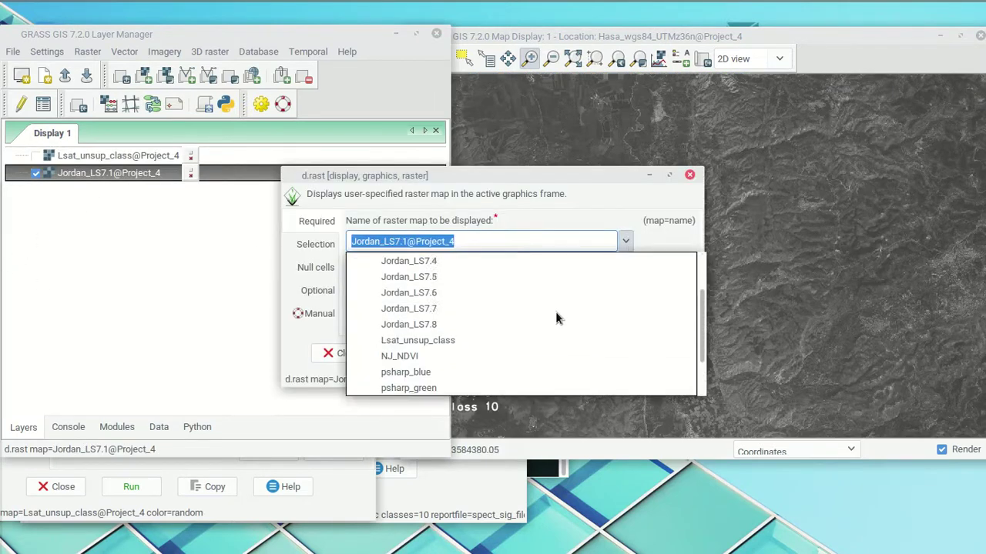
left_click(493, 300)
left_click(516, 349)
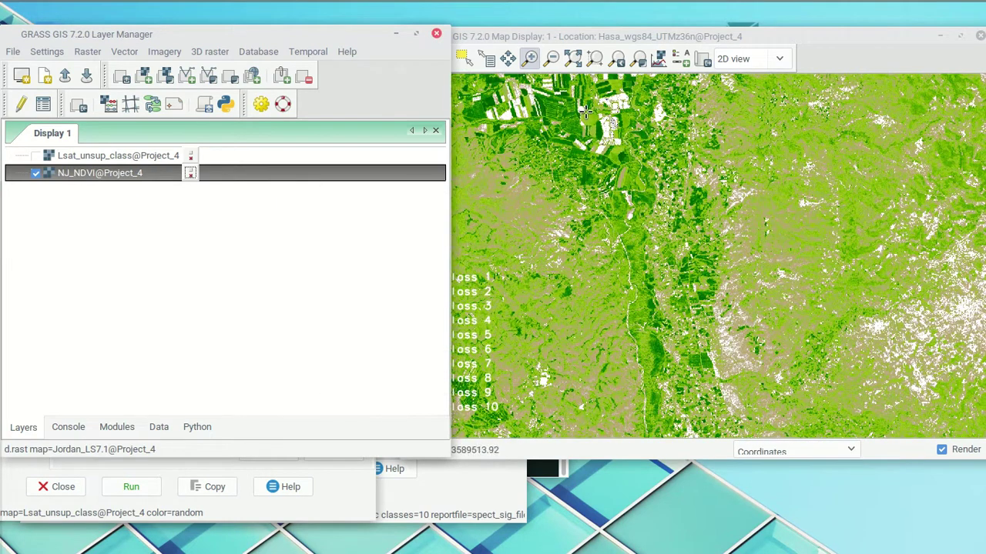
- Toggle Lsat_unsup_class over NJ_NDVI to compare the classes with the vegetation index, leaving the classification visible
left_click(35, 155)
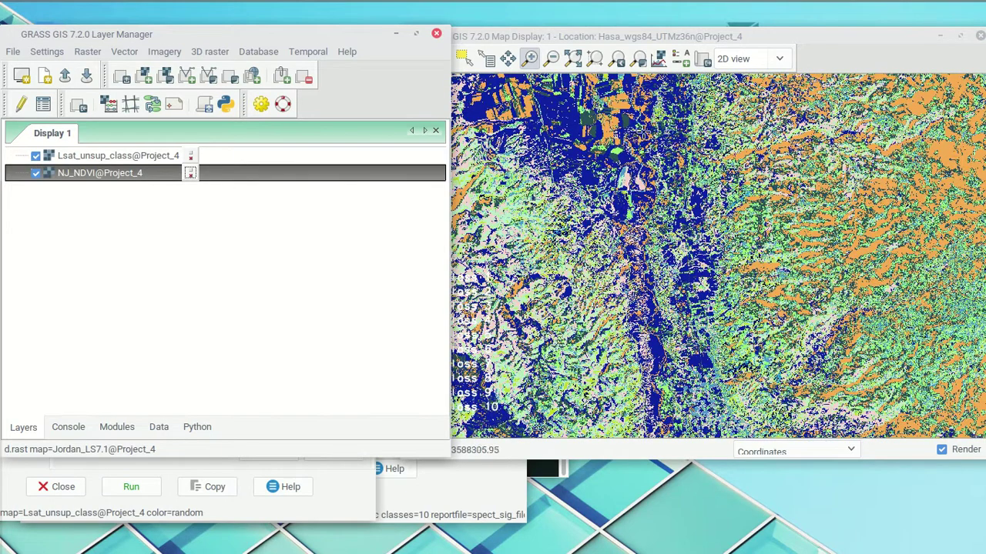
left_click(35, 155)
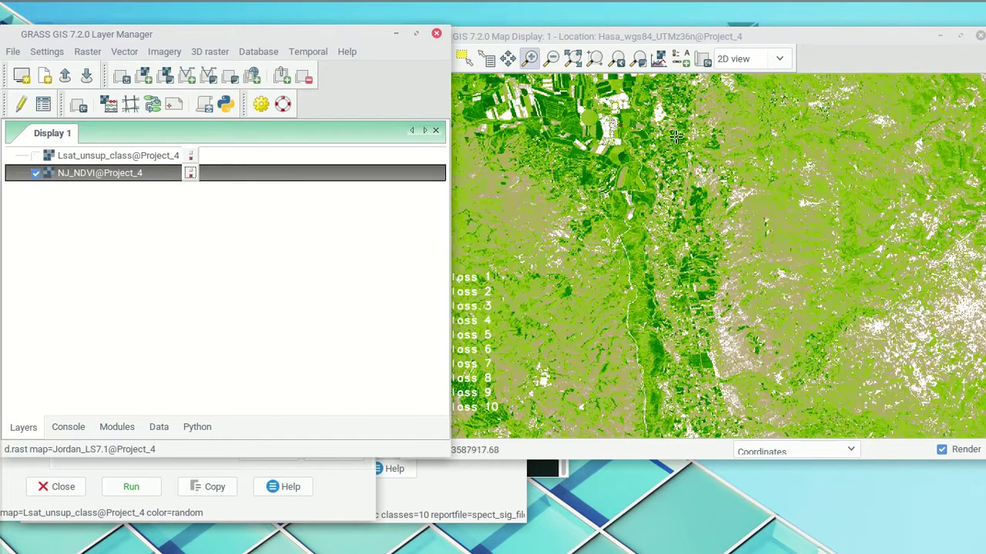
left_click(35, 157)
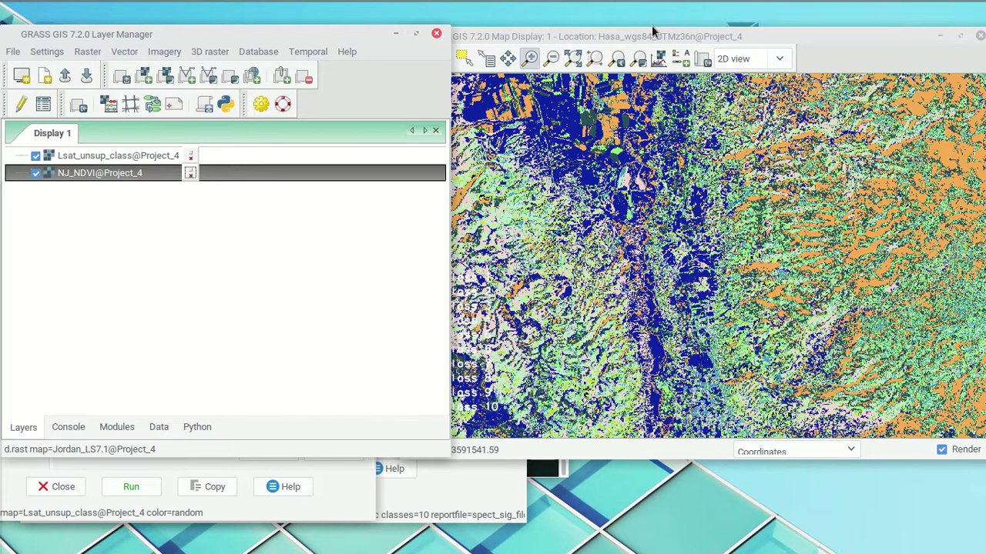
- Zoom the map back out and set the computational region extent from the display
left_click_drag(654, 36, 603, 37)
left_click(551, 58)
left_click_drag(468, 108, 860, 302)
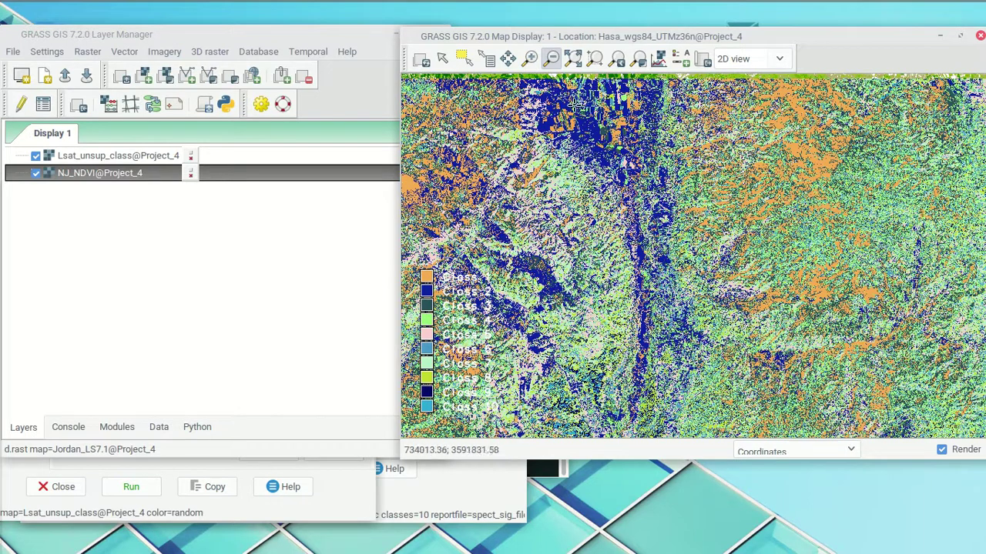
left_click(637, 62)
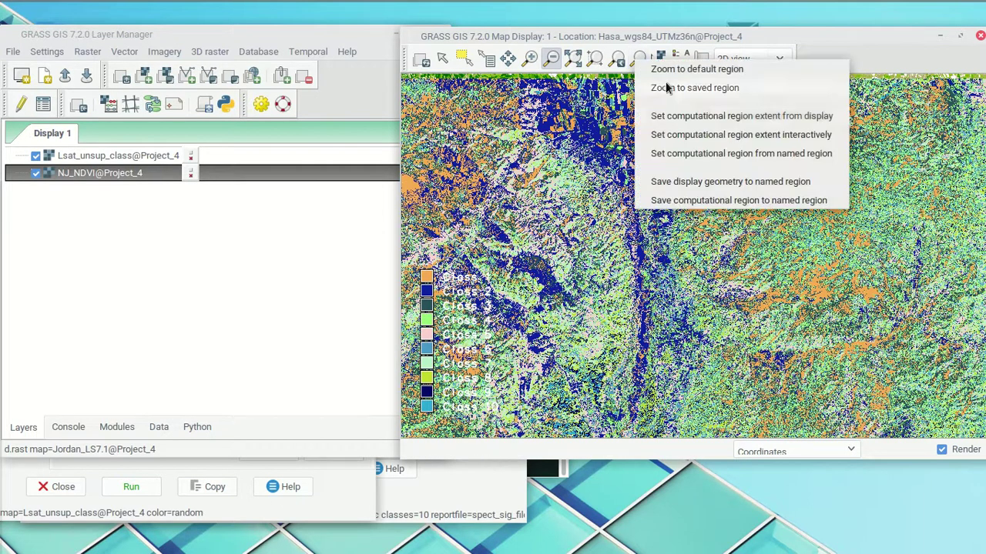
left_click(711, 121)
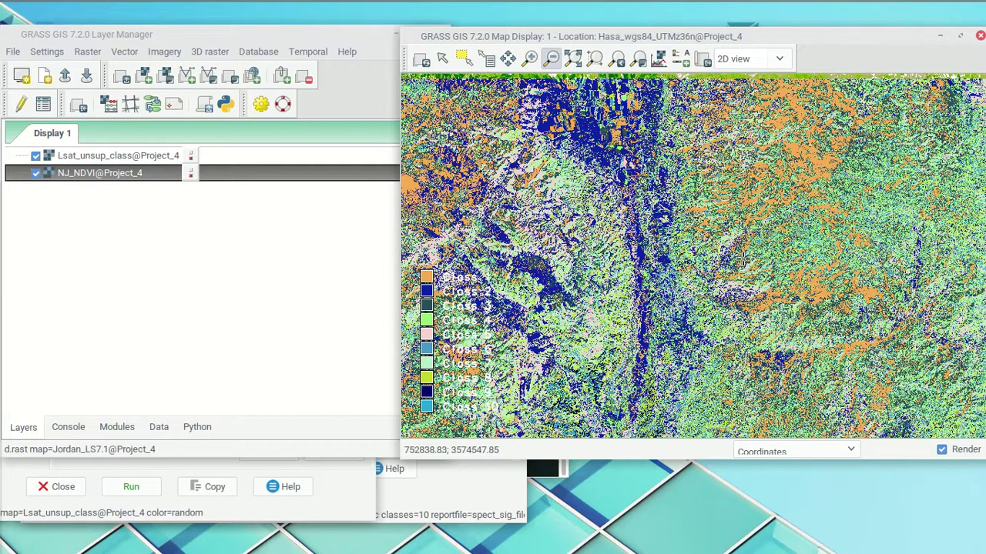
left_click(420, 500)
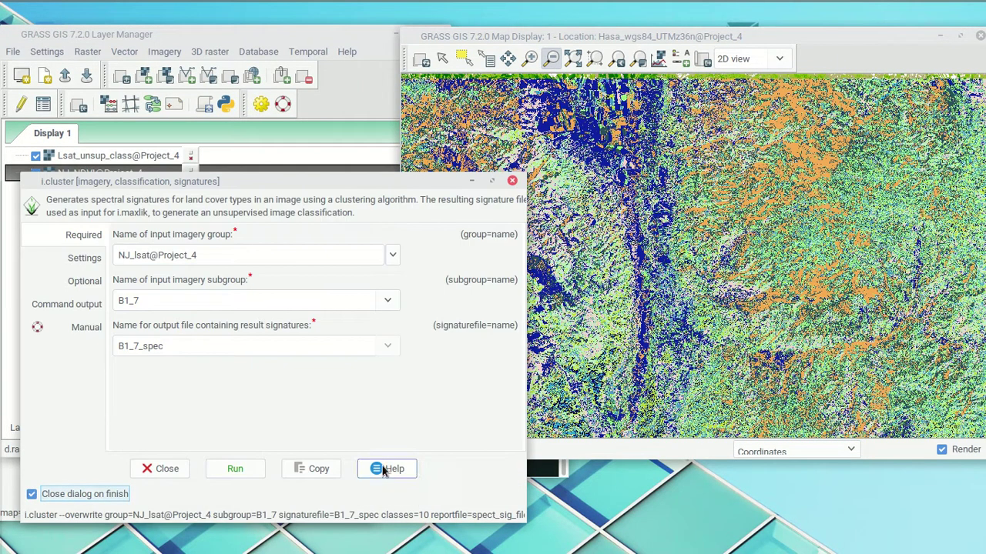
mouse_move(348, 4)
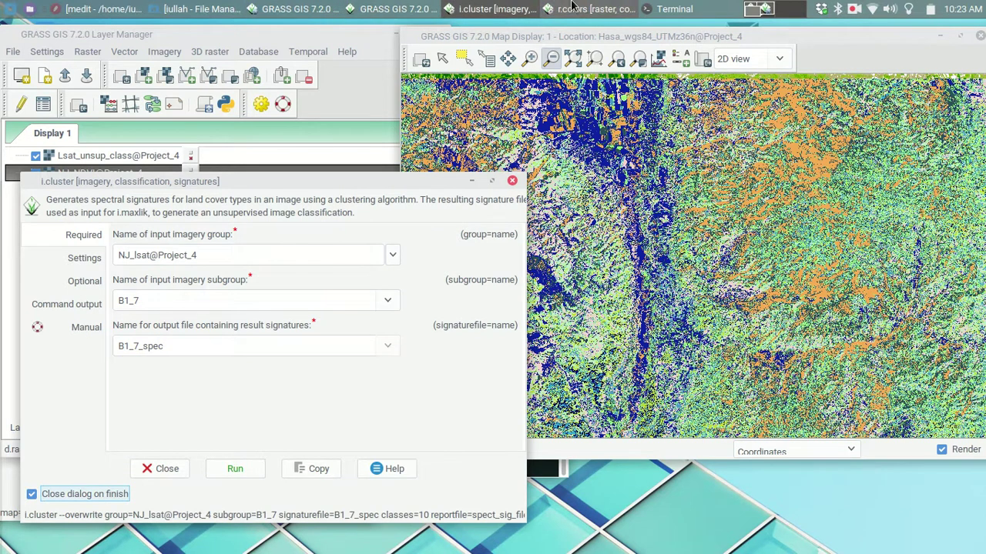
left_click(428, 8)
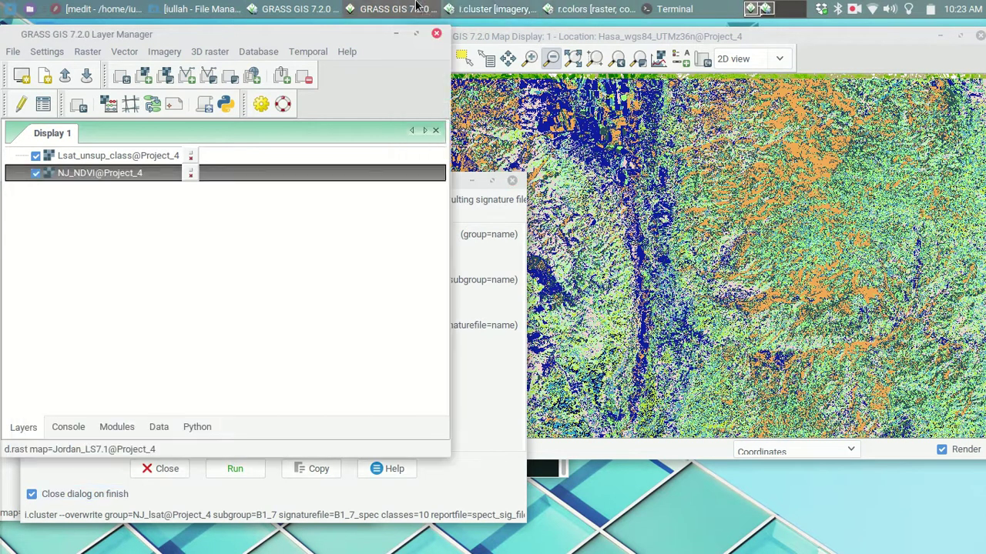
left_click(437, 7)
left_click(589, 8)
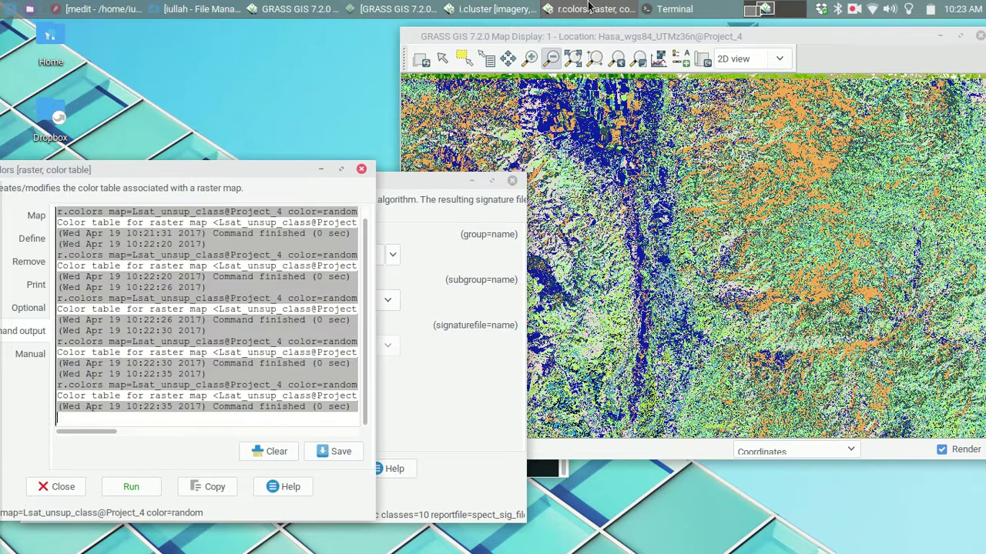
left_click(589, 7)
left_click(589, 7)
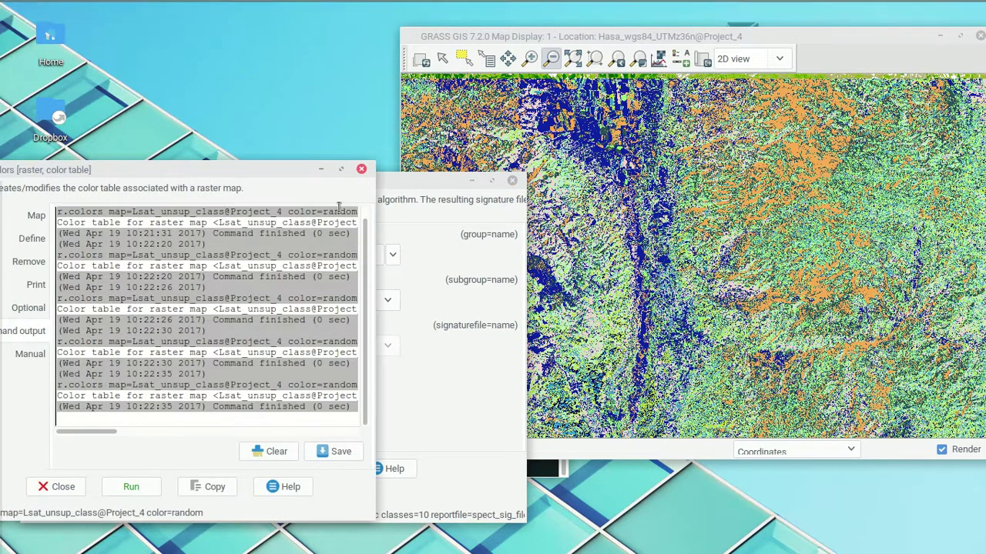
- Set the initial number of classes in i.cluster to 9 and rerun it for group NJ_lsat, subgroup B1_7
left_click(575, 4)
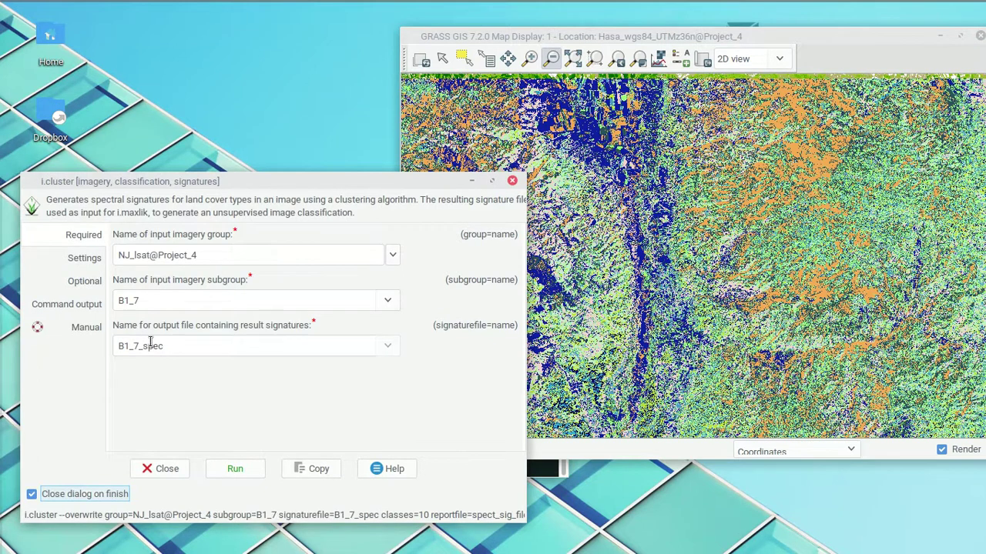
left_click(83, 258)
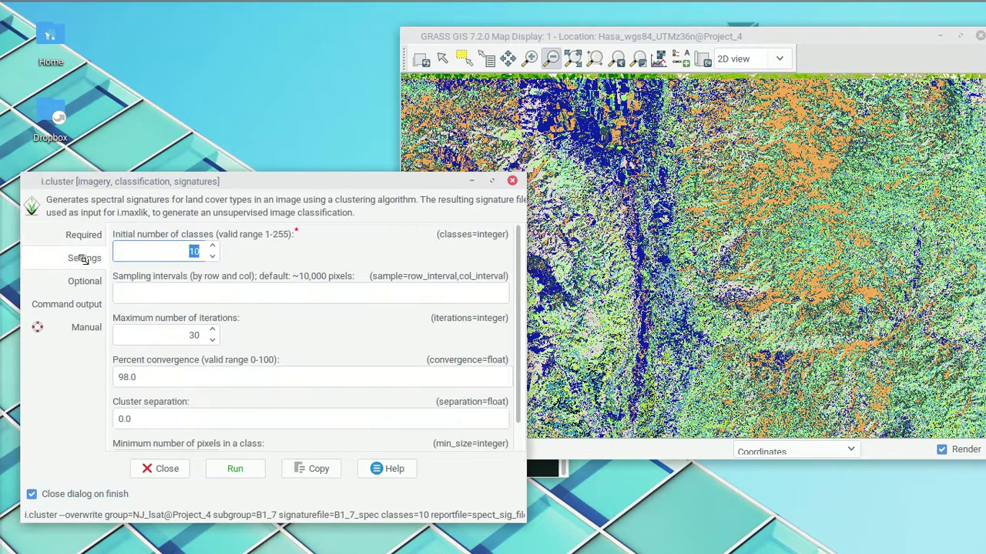
left_click(210, 258)
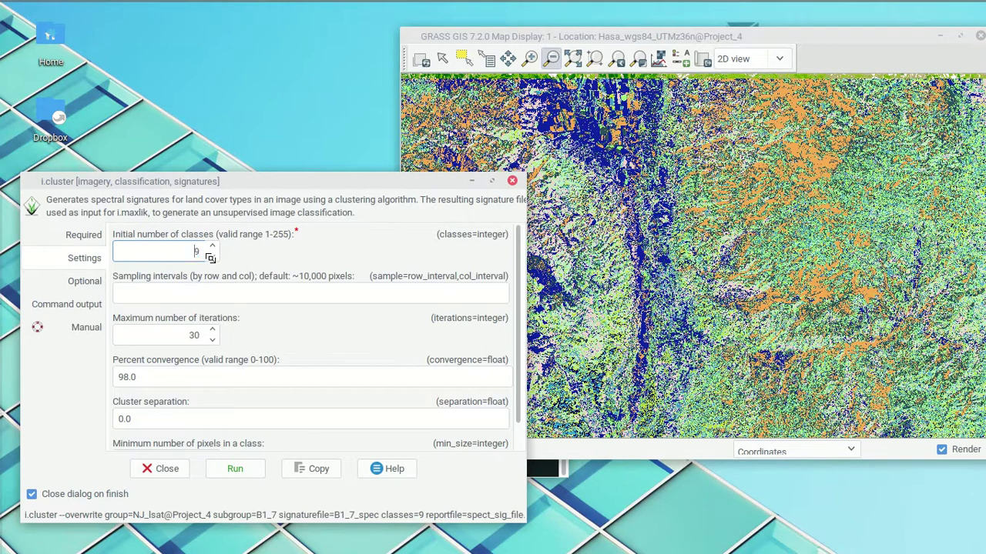
left_click(235, 469)
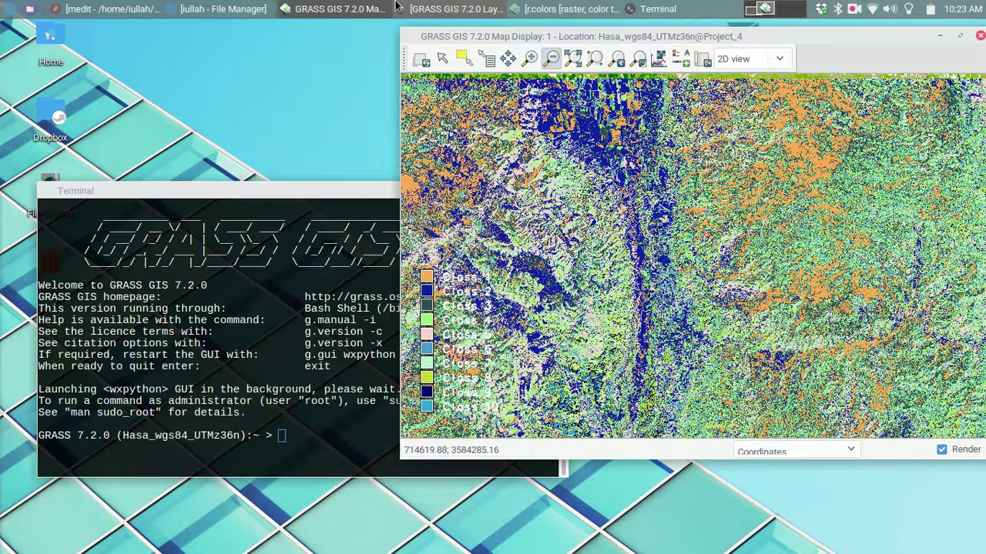
- Open a new i.cluster dialog from the Layer Manager and move it clear of the map area
left_click(570, 8)
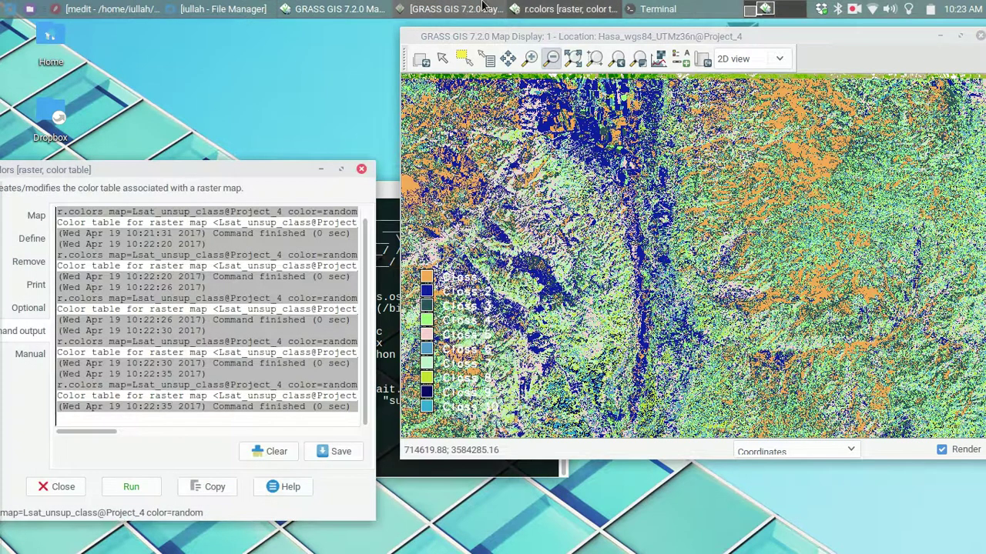
left_click(483, 7)
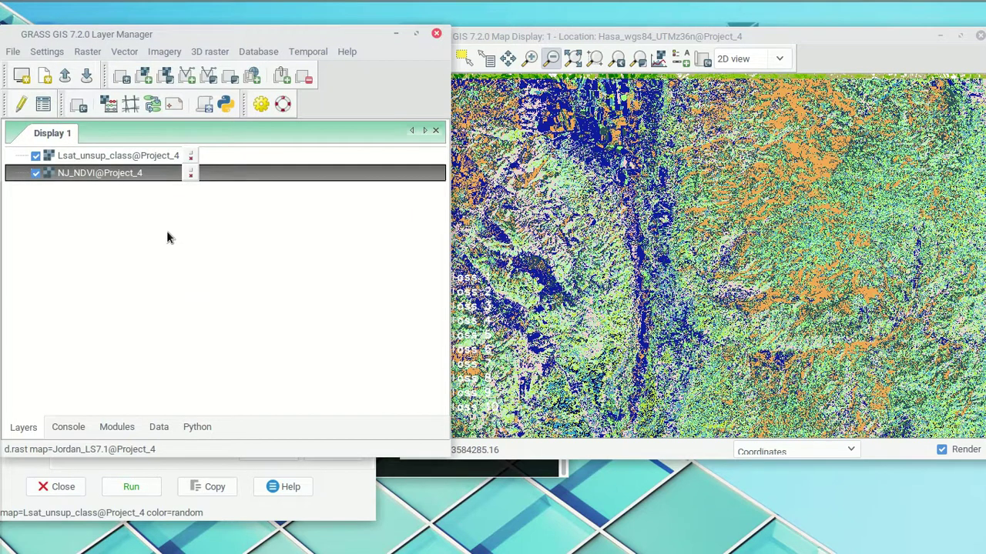
left_click(171, 52)
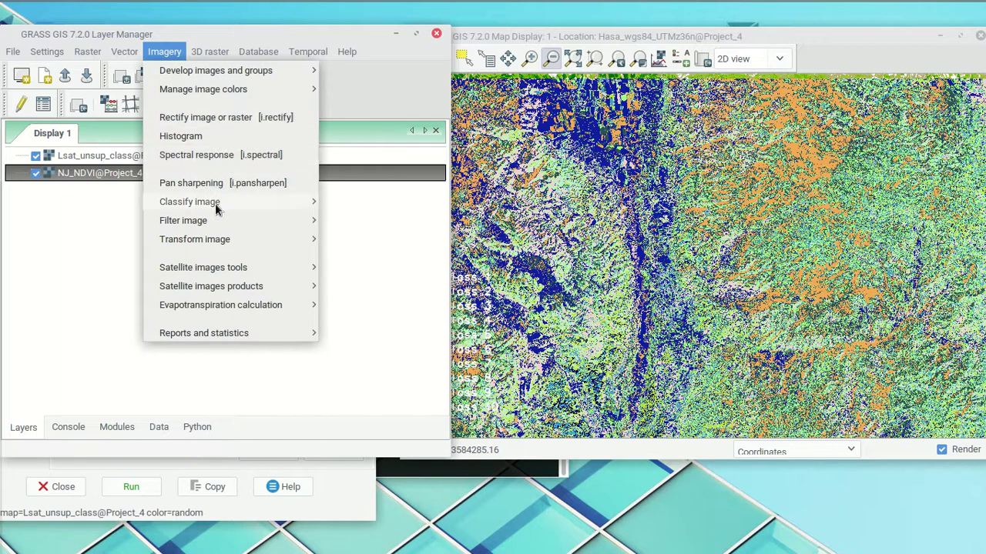
mouse_move(216, 206)
left_click(379, 201)
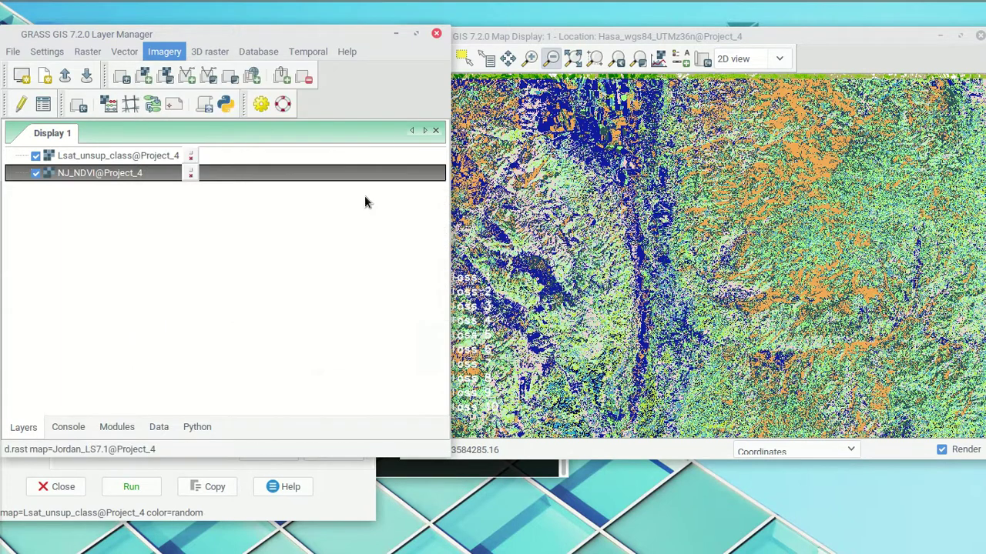
left_click_drag(468, 111, 229, 211)
- Open the i.maxlik maximum likelihood classification dialog, place it beside the i.cluster dialog, and bring i.cluster to the front
left_click(180, 51)
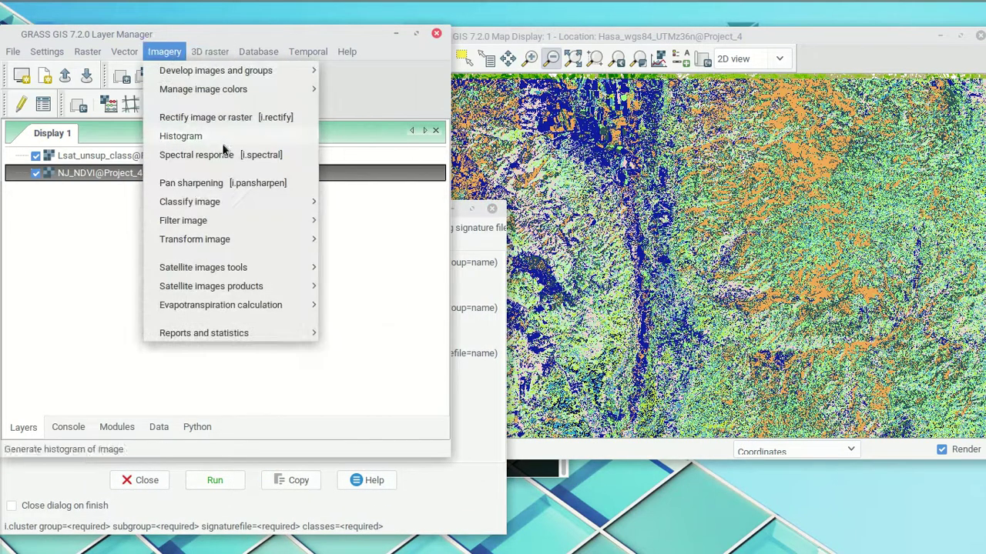
mouse_move(279, 203)
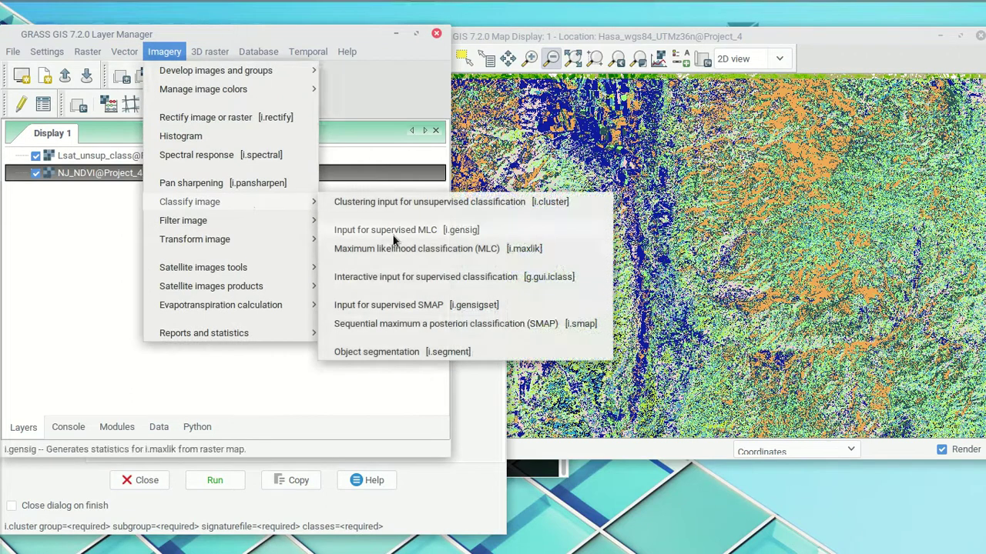
left_click(429, 248)
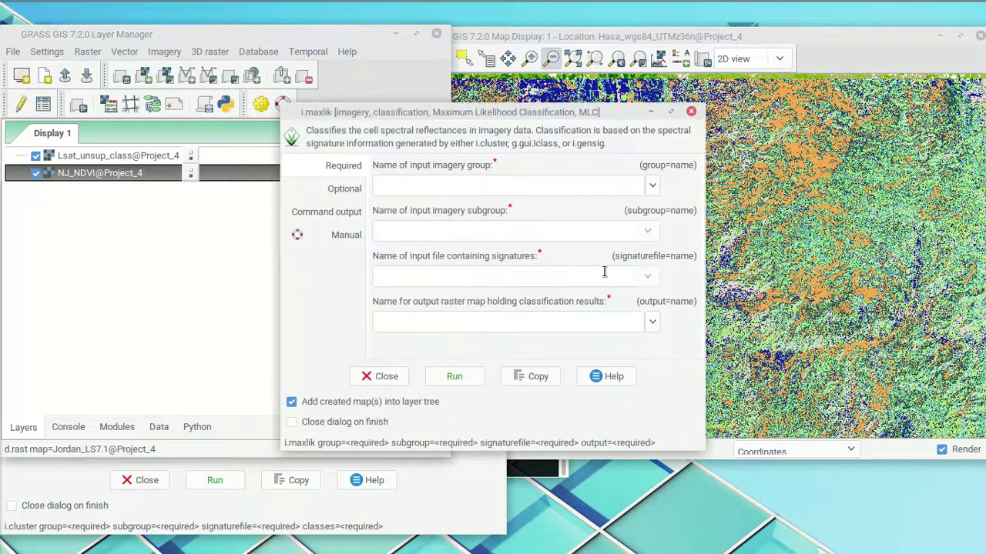
left_click_drag(537, 113, 779, 187)
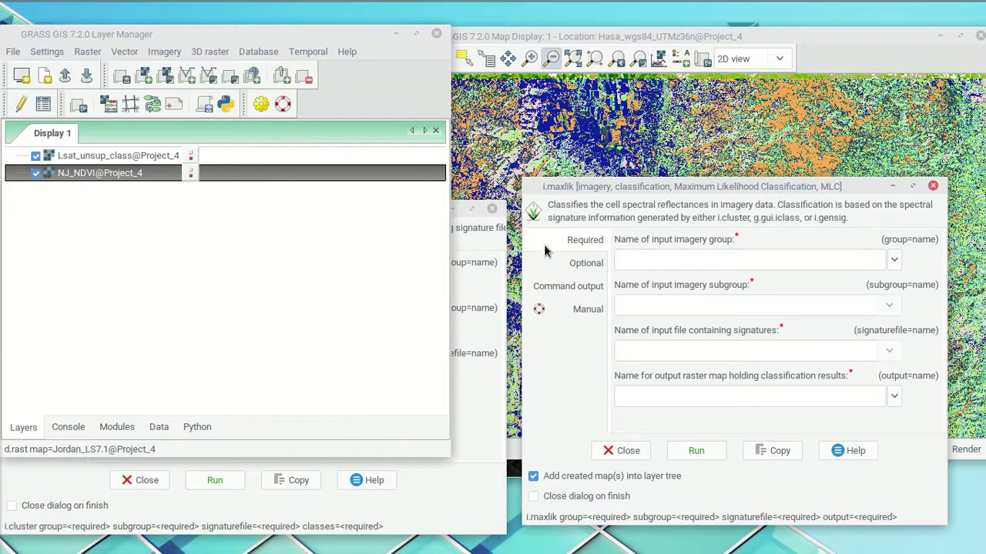
left_click(474, 519)
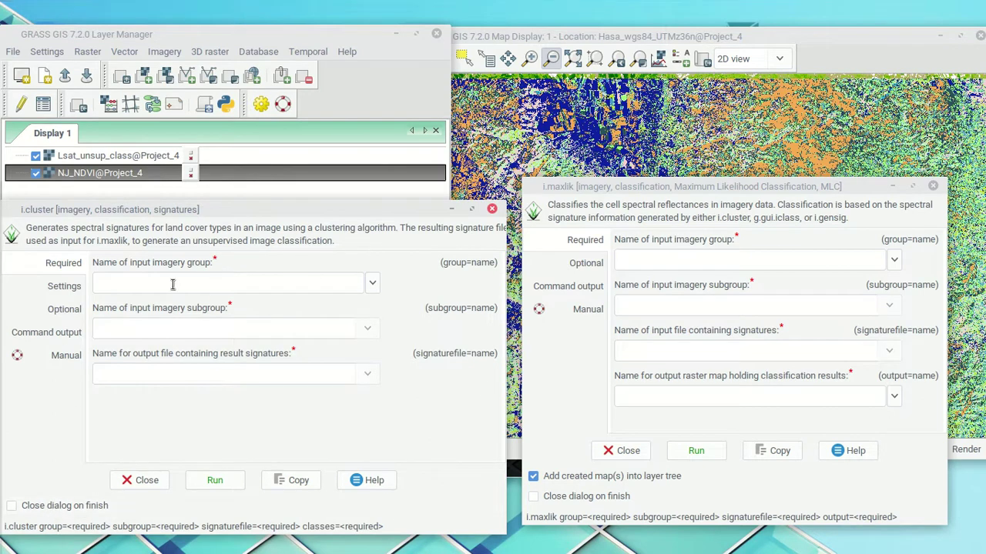
- Set i.cluster to group NJ_lsat, subgroup B1_7 and signature file B1_7_spec, with 8 initial classes
left_click(372, 283)
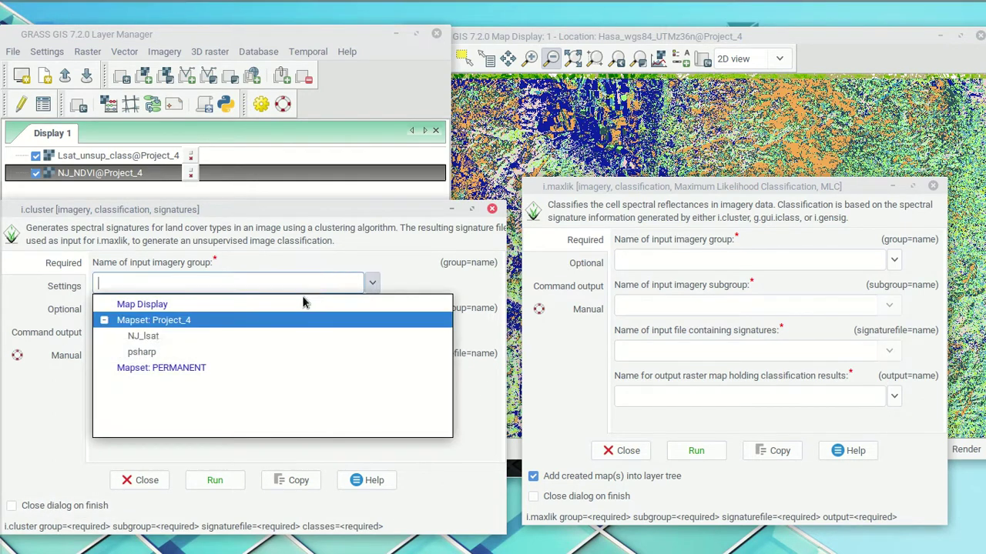
left_click(155, 336)
left_click(368, 328)
left_click(273, 352)
left_click(367, 374)
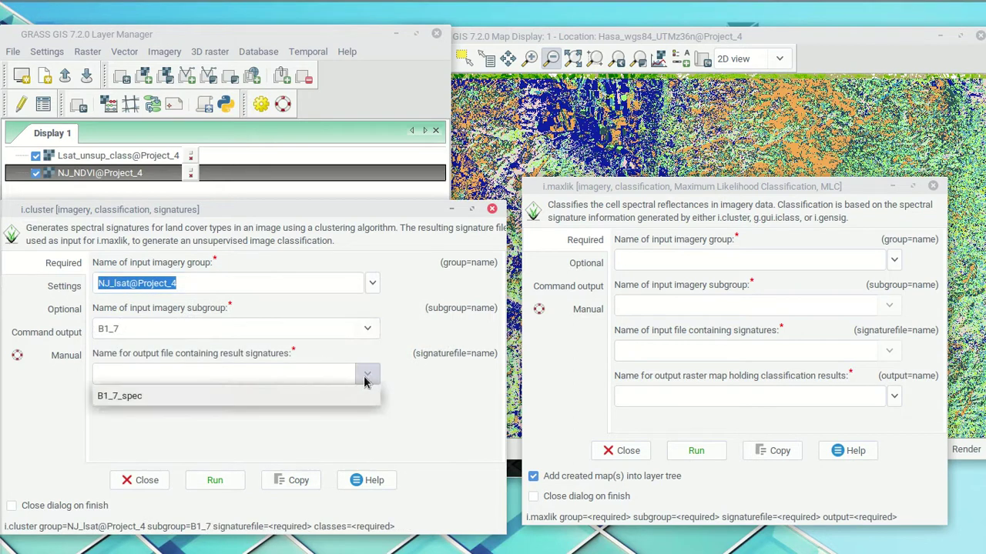
left_click(275, 396)
left_click(67, 286)
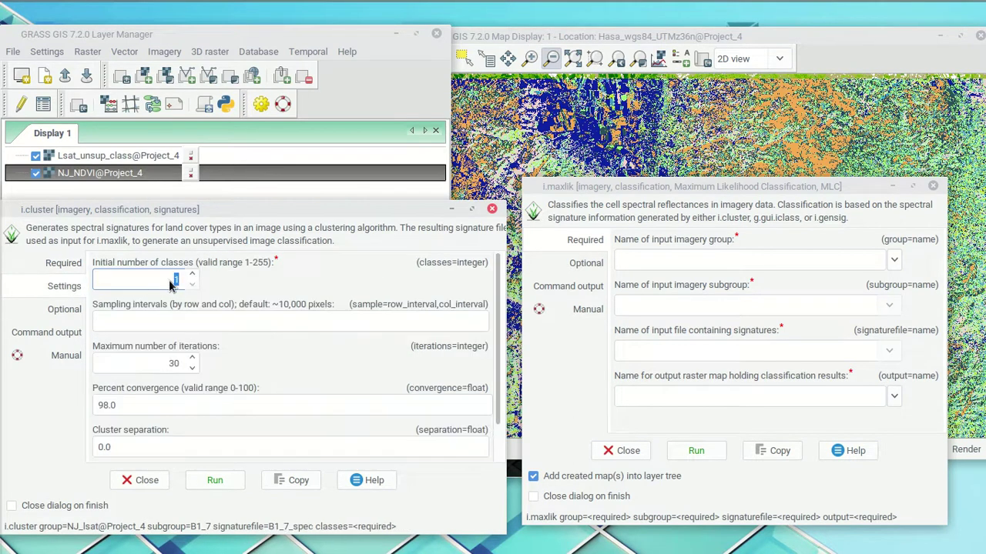
type("8")
- Allow i.cluster to overwrite existing files and close the old spect_sig_file.txt report in the text editor
left_click(64, 310)
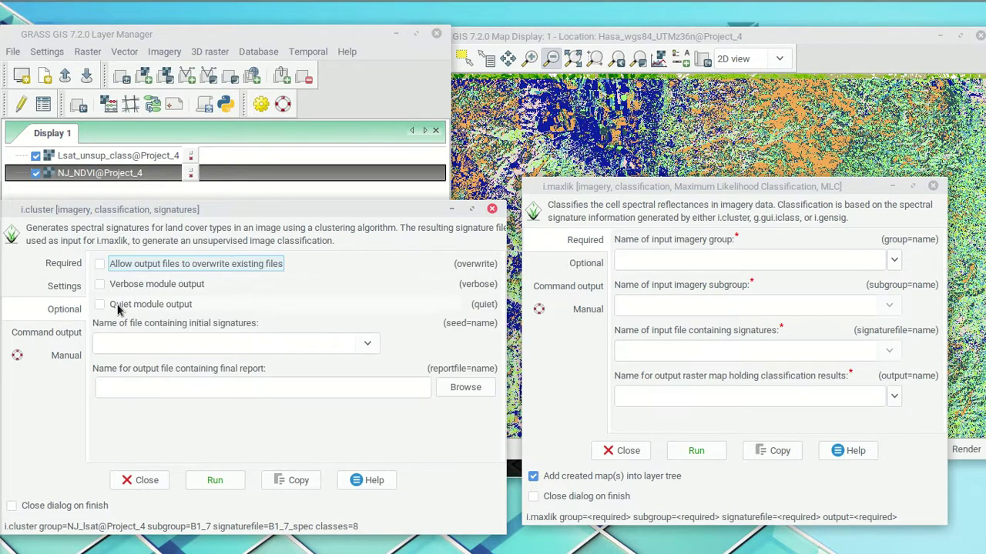
left_click(135, 272)
left_click(367, 387)
mouse_move(405, 7)
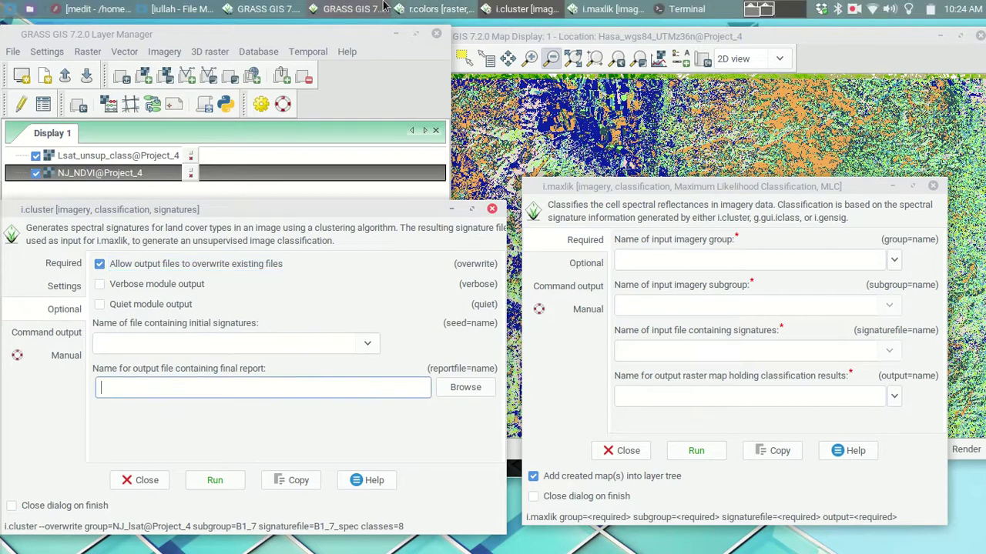
left_click(77, 6)
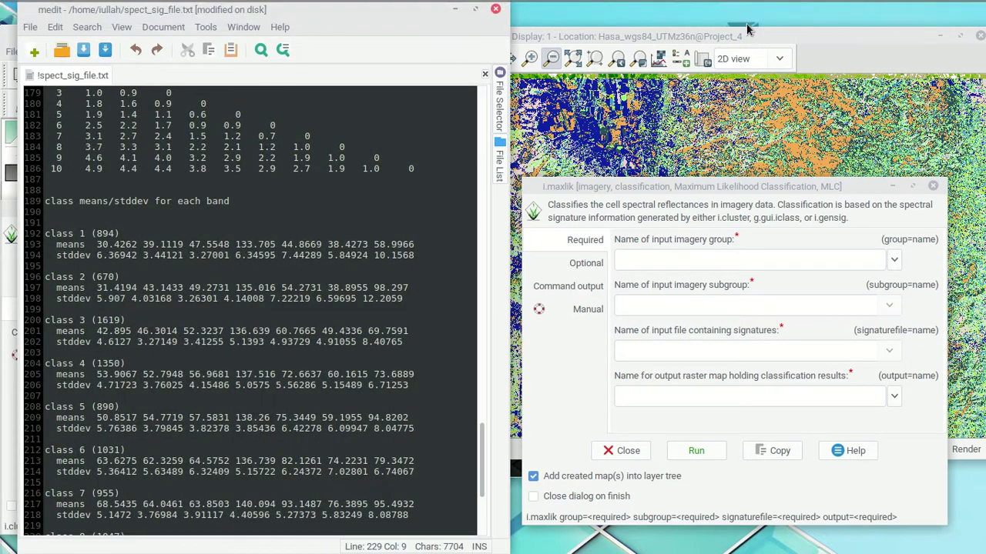
left_click(495, 8)
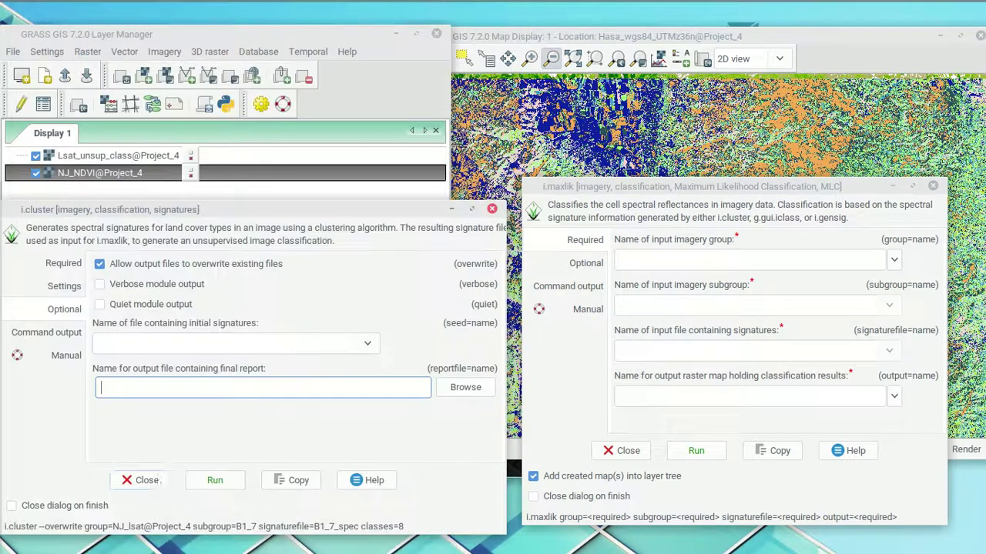
- Name the i.cluster final report file spec_sig_file.txt and run the clustering
type("spec_sig_fil")
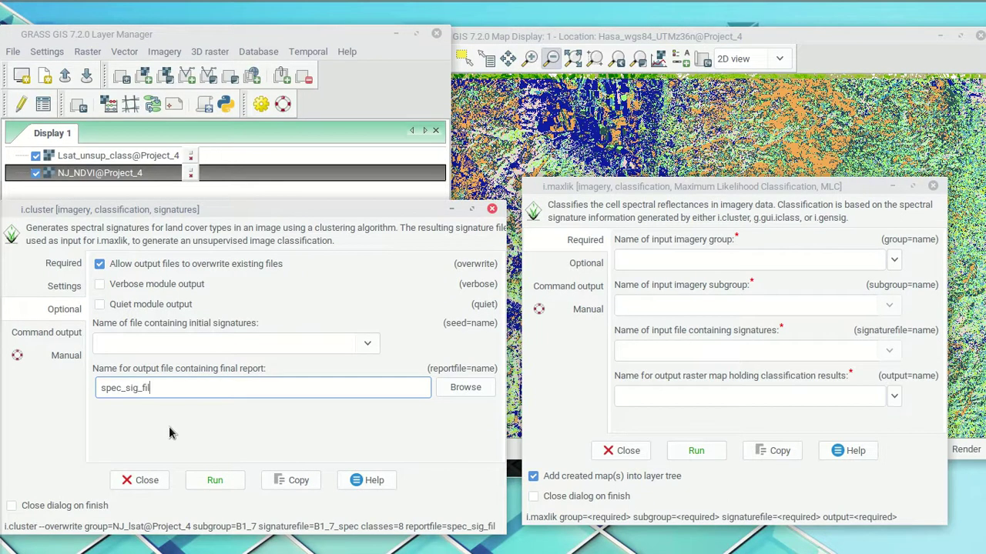
type("e.txt")
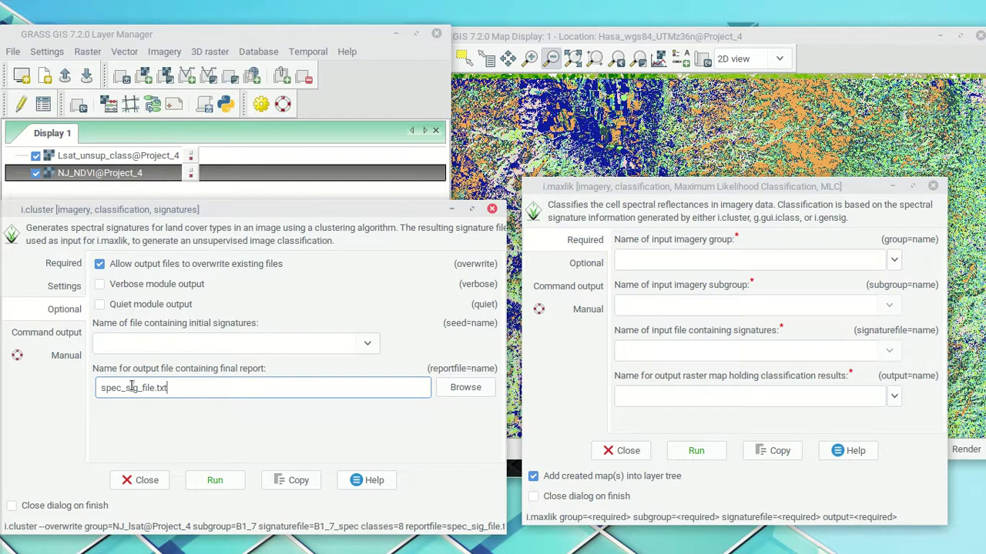
left_click(214, 479)
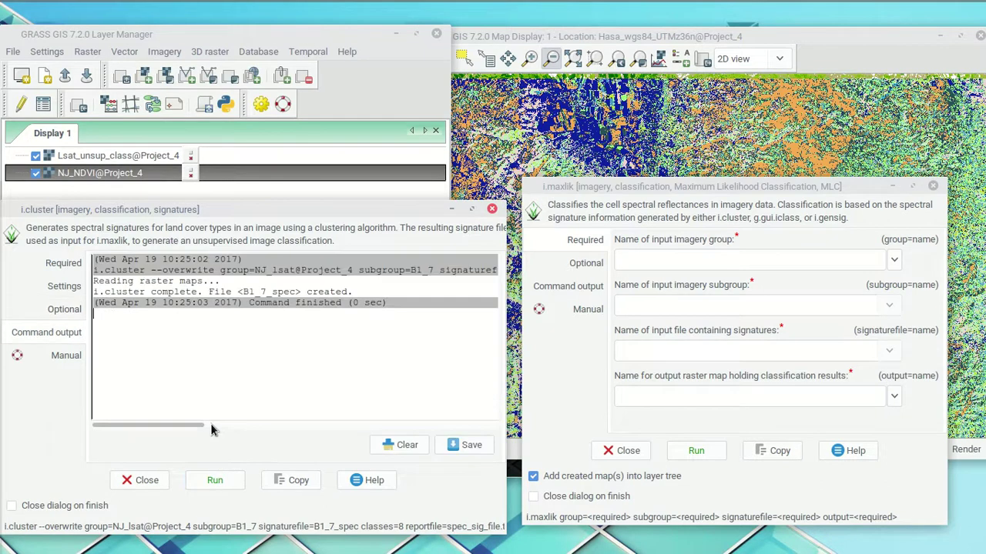
- Set the i.maxlik inputs to group NJ_lsat, subgroup B1_7 and signature file B1_7_spec
left_click(892, 261)
left_click(740, 311)
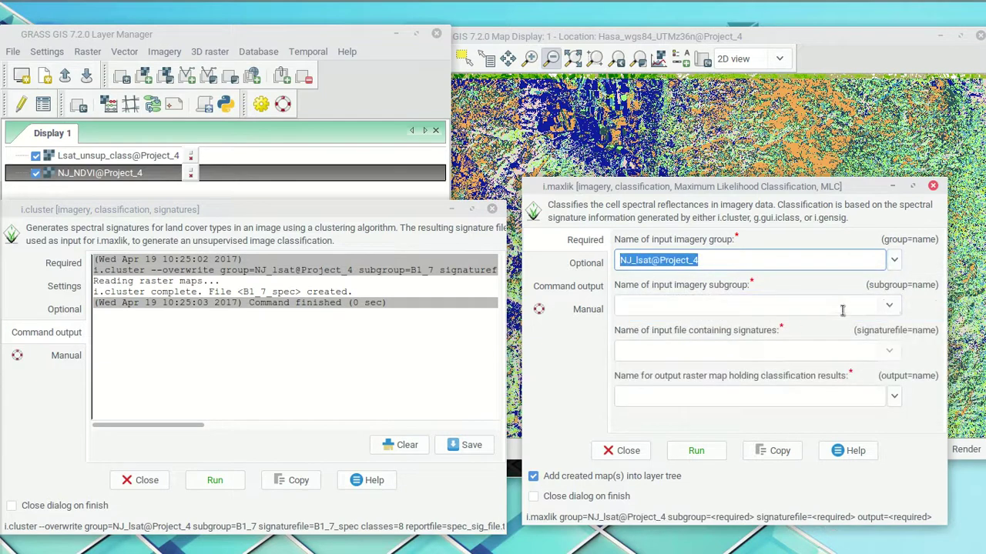
left_click(889, 306)
left_click(767, 326)
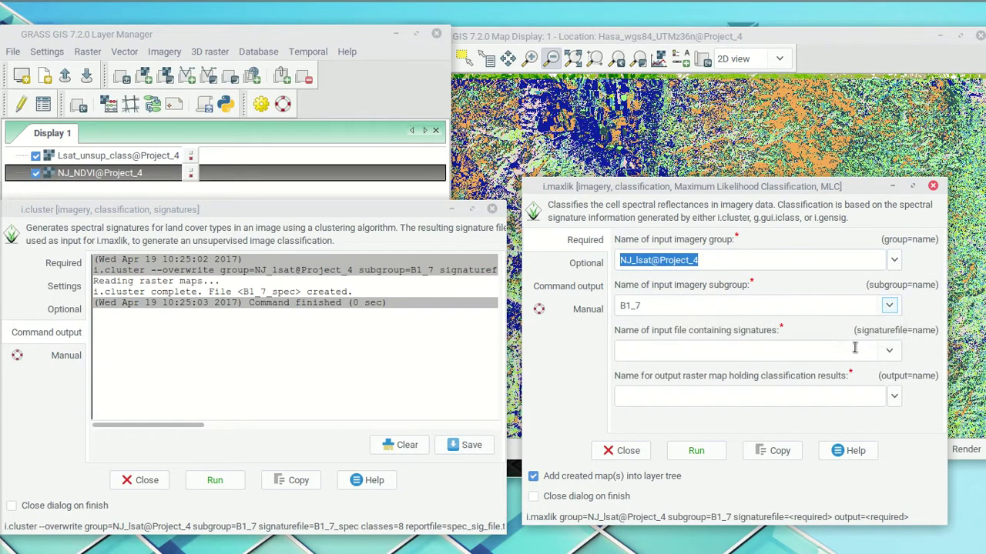
left_click(889, 351)
left_click(707, 372)
- Set the i.maxlik output raster to Lsat_unsup_class without the mapset suffix, allow overwriting, and run the classification
left_click(894, 396)
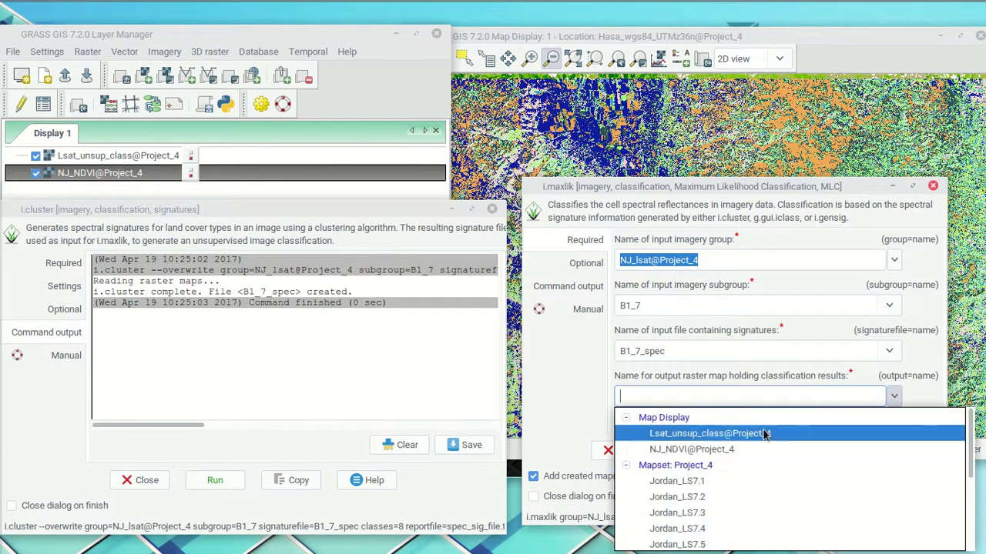
left_click(723, 434)
left_click_drag(762, 394, 695, 394)
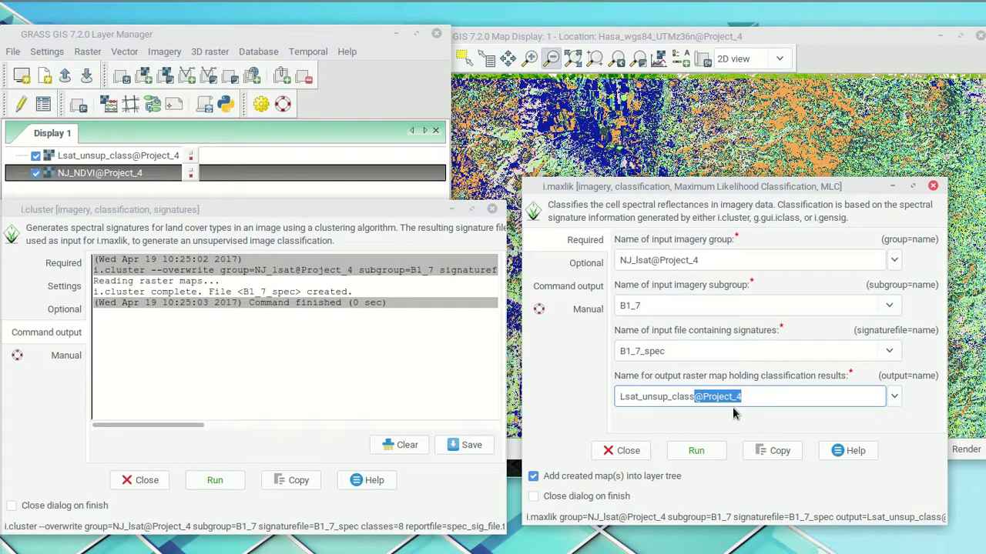
key("BackSpace")
left_click(589, 270)
left_click(640, 244)
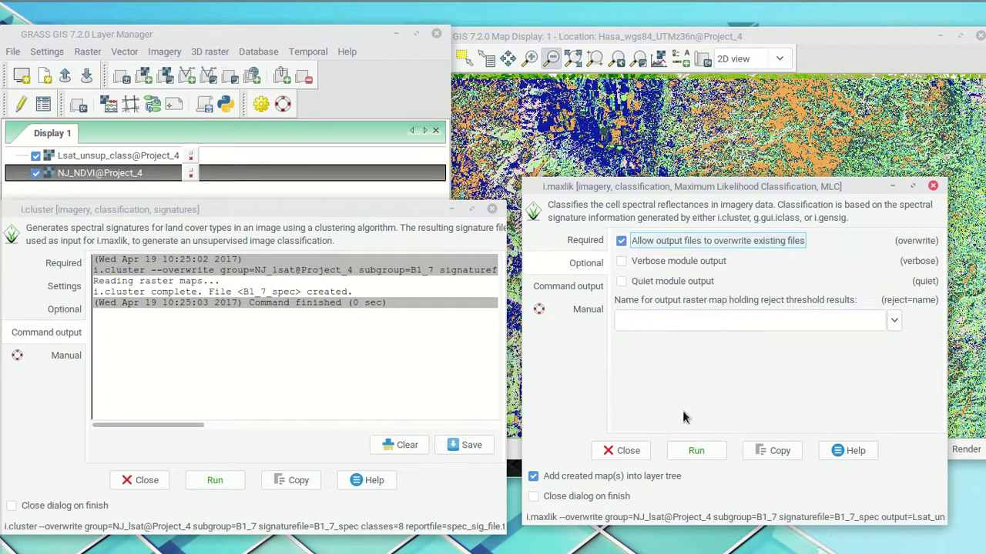
left_click(697, 453)
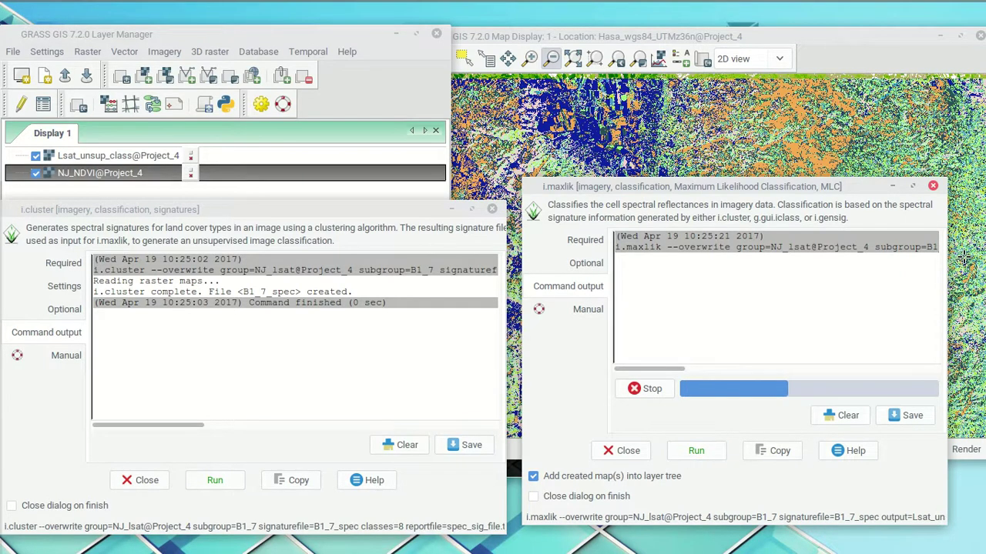
- Bring the map display forward and move the i.maxlik dialog aside to examine the new classification and its legend
left_click(867, 36)
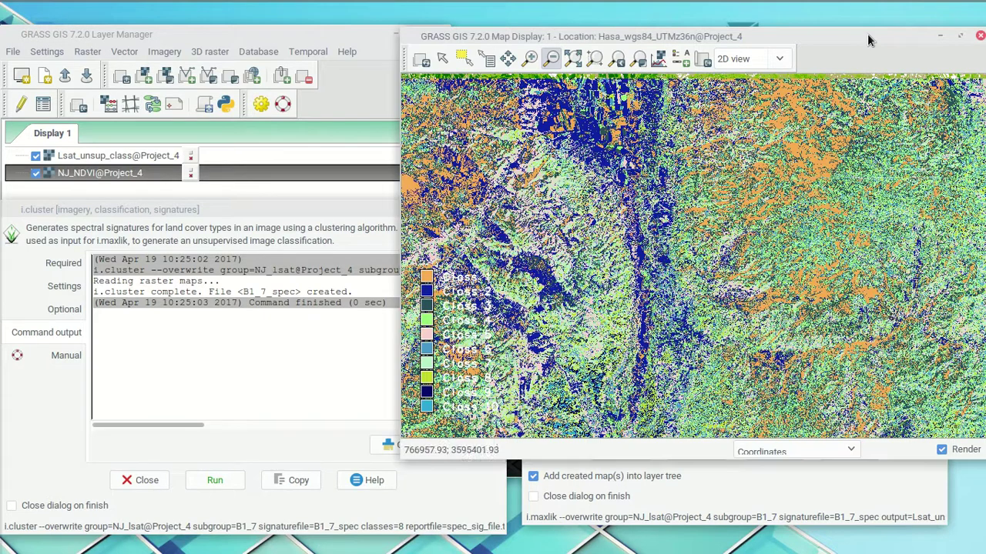
left_click(829, 524)
left_click_drag(810, 190, 870, 273)
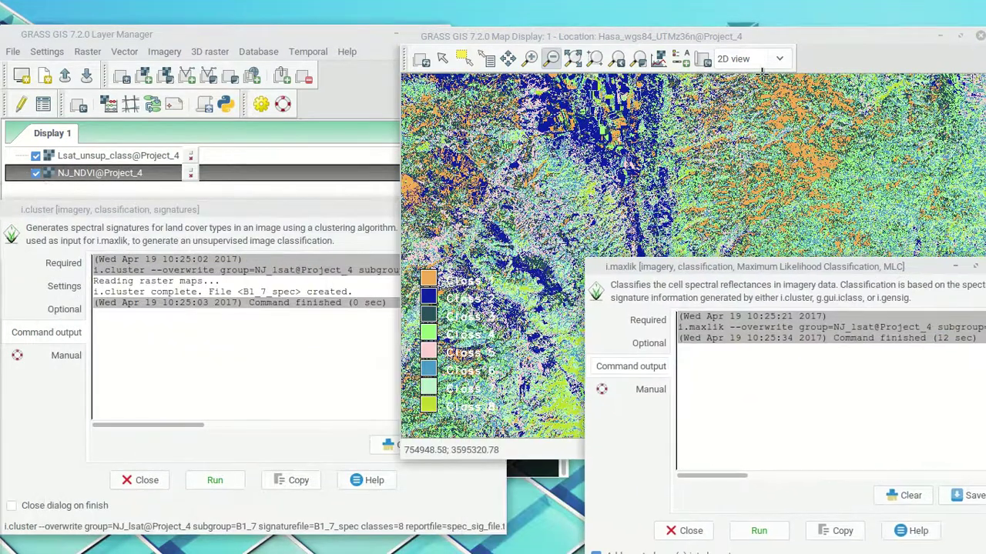
left_click(773, 198)
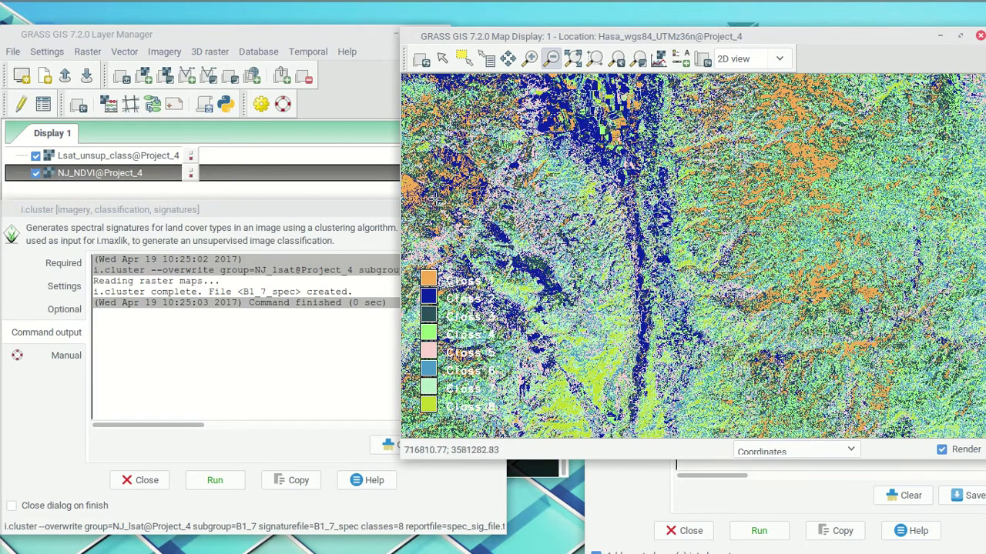
- Reduce the initial number of classes in i.cluster to 6 and rerun it
left_click_drag(289, 211, 317, 176)
left_click(95, 231)
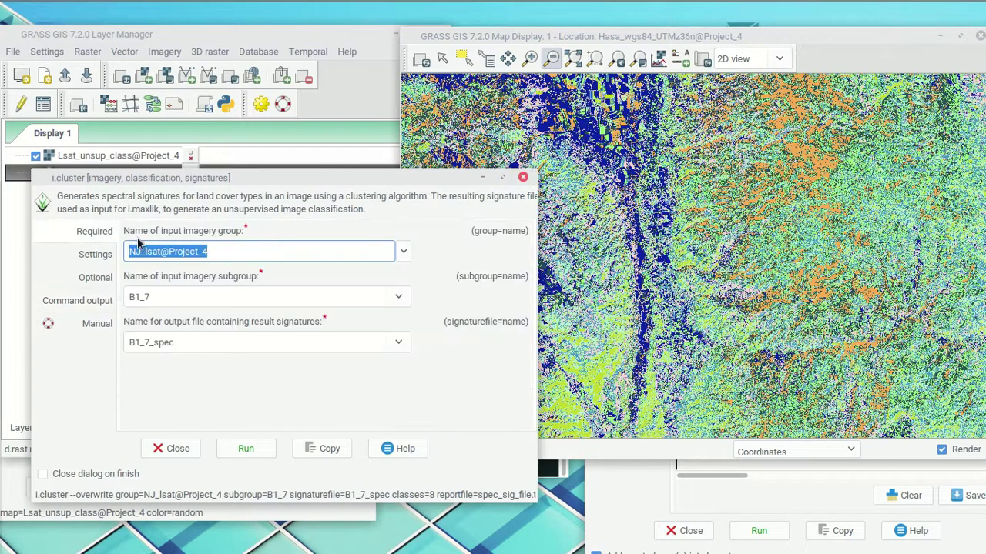
left_click(94, 260)
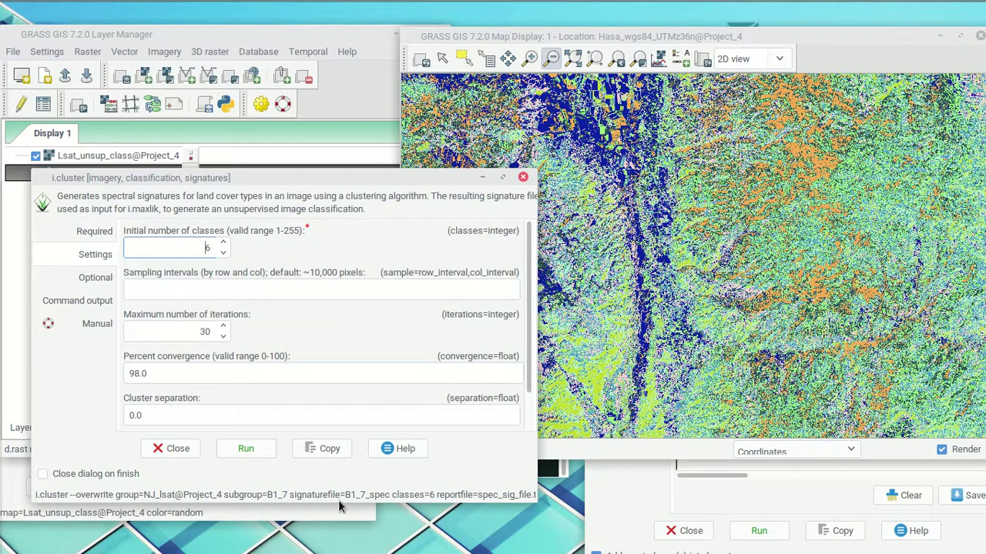
left_click(266, 452)
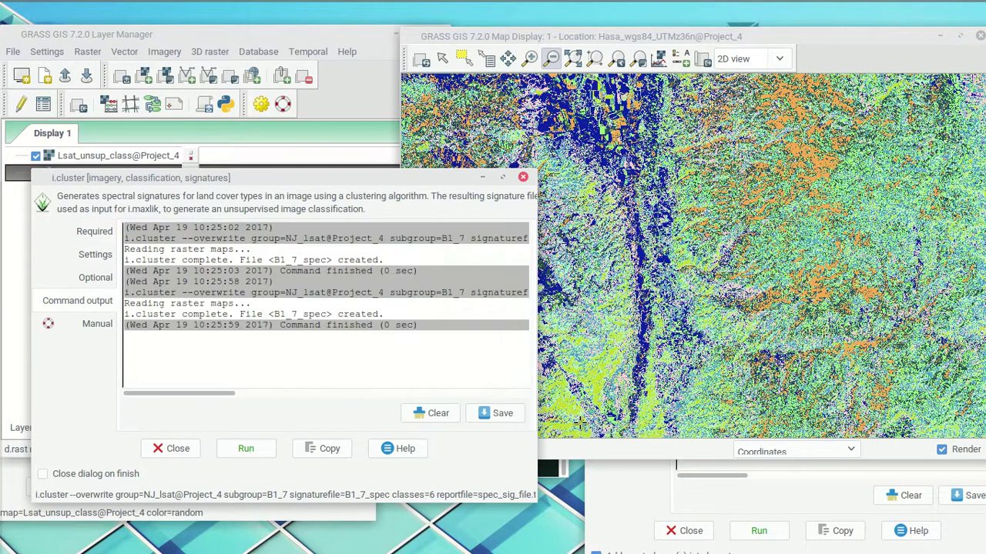
- Bring the i.maxlik dialog back beside the map and rerun the classification with the same settings
left_click(634, 487)
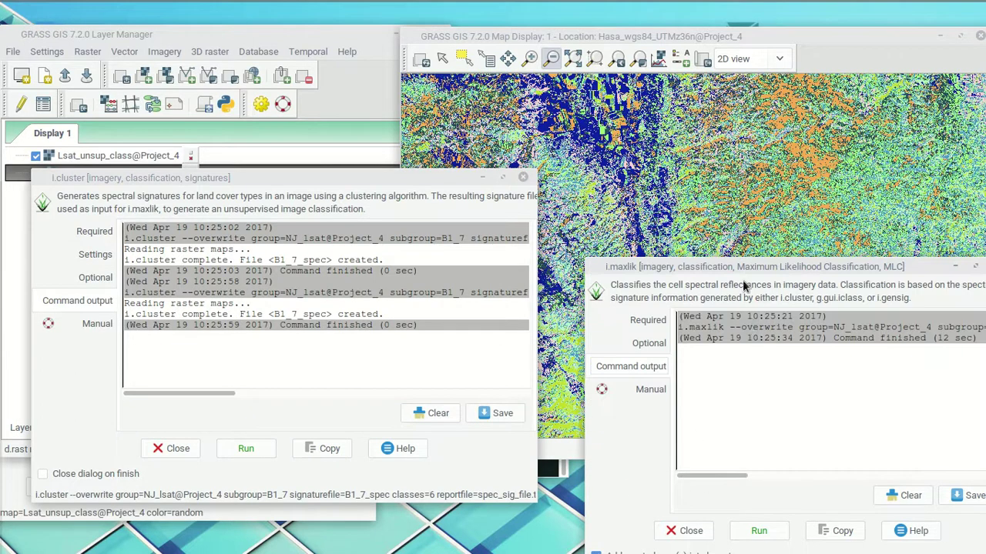
left_click_drag(739, 266, 333, 174)
left_click(353, 438)
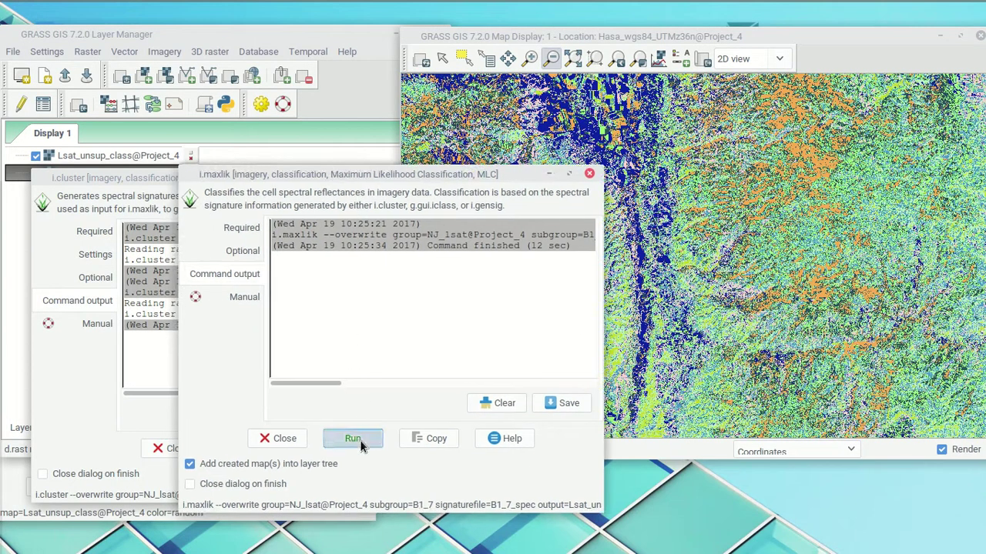
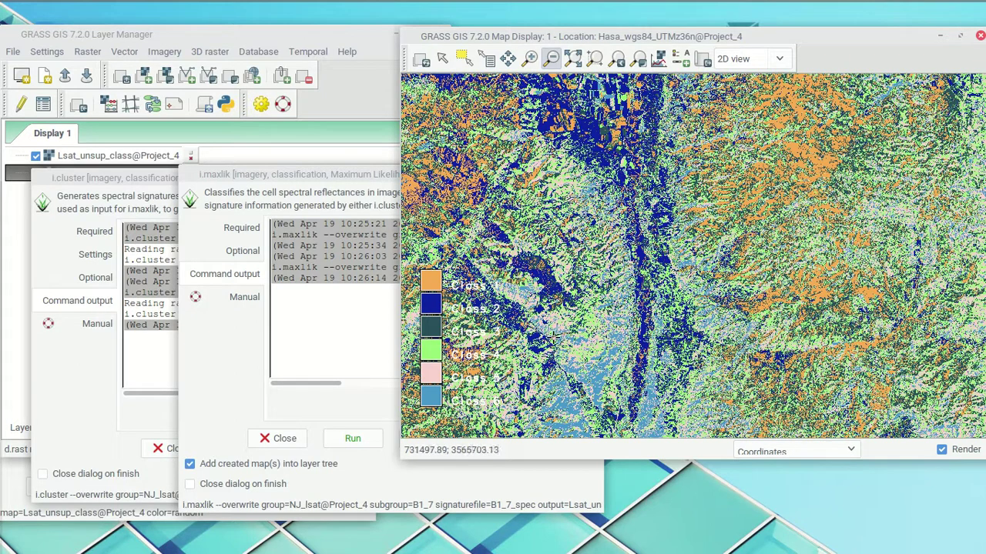
- Toggle the Lsat_unsup_class layer's visibility to compare the new classification with the NJ_NDVI layer beneath
left_click(137, 132)
left_click(35, 156)
left_click(34, 157)
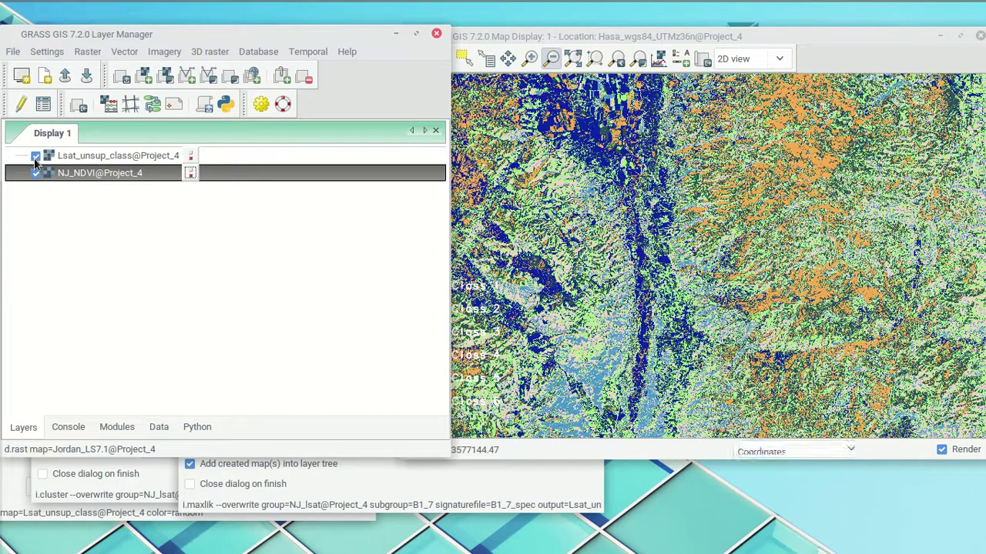
left_click(35, 156)
left_click(35, 156)
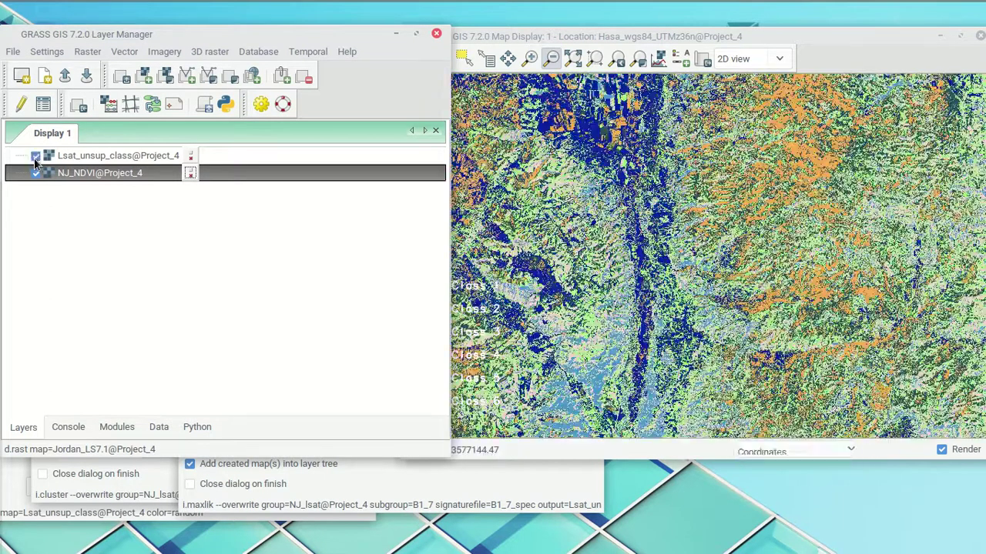
left_click(34, 158)
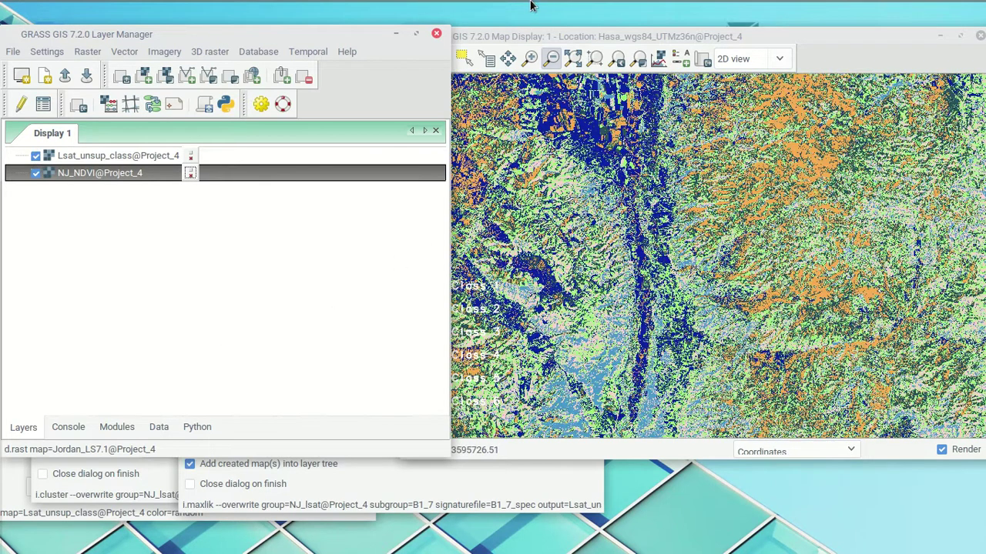
- Bring the i.cluster and i.maxlik dialogs back to the front and arrange them side by side
left_click(513, 8)
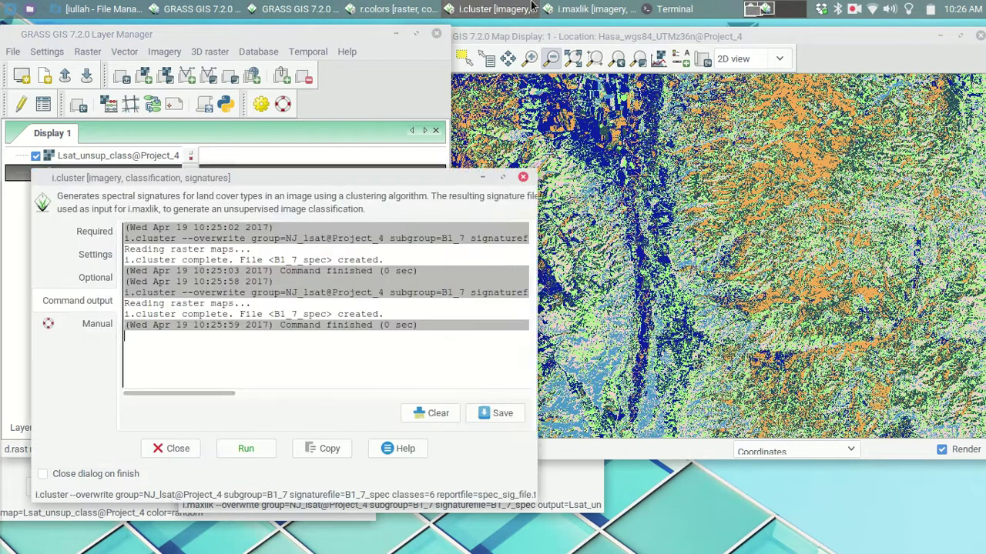
left_click(589, 9)
left_click_drag(410, 177, 775, 183)
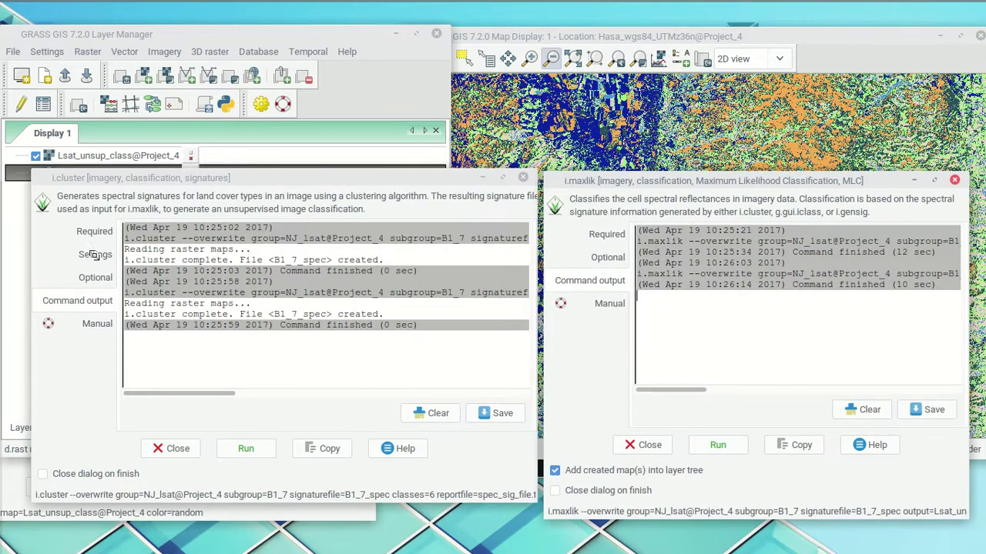
- Set the maximum number of iterations in the i.cluster settings to 1000
left_click(96, 187)
left_click(93, 253)
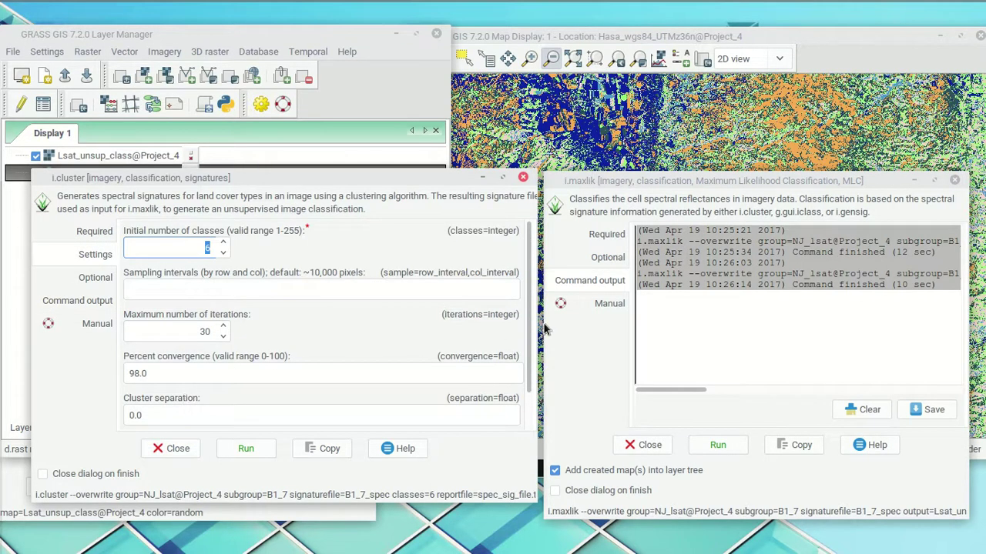
scroll(519, 336, "down", 1)
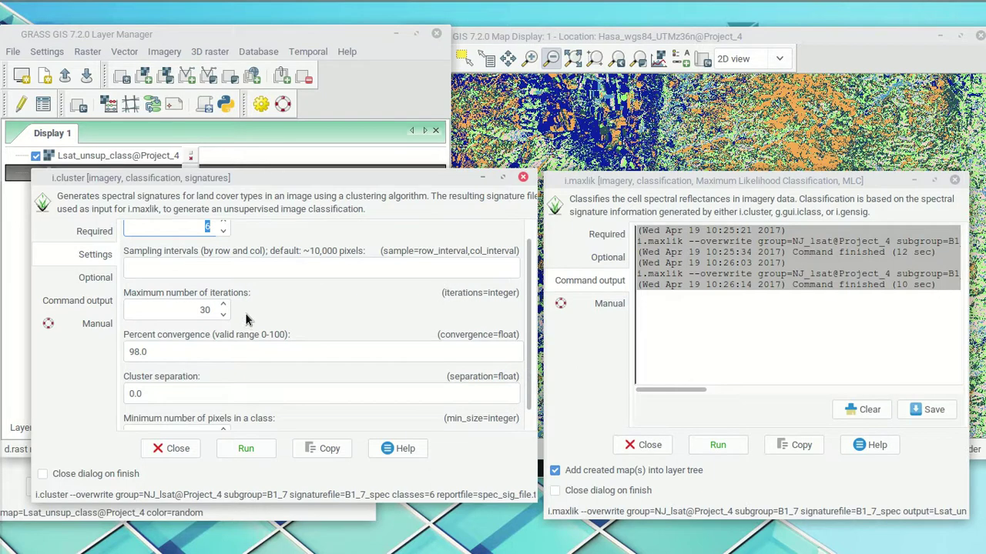
double_click(204, 309)
key("BackSpace")
left_click(208, 311)
double_click(207, 311)
type("1000")
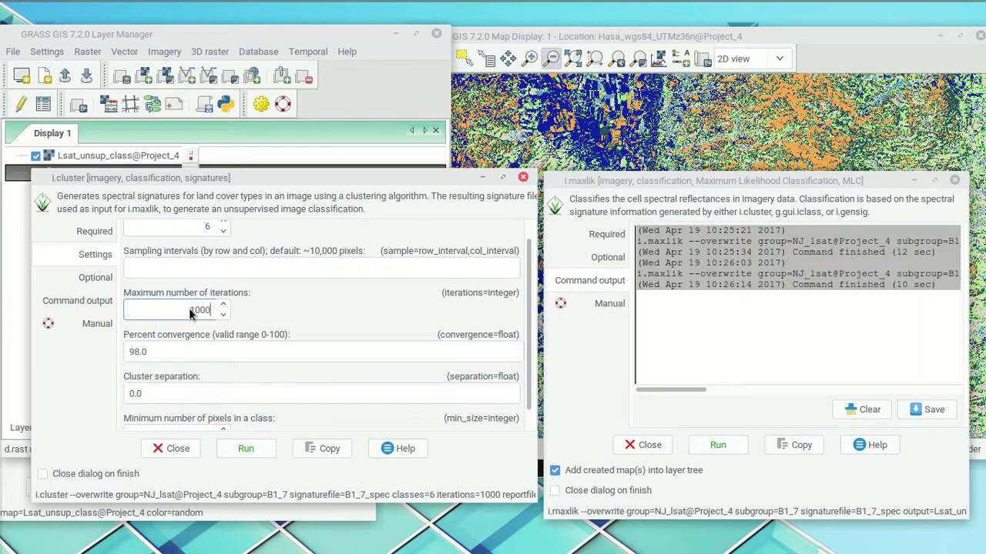
- Set the i.cluster percent convergence to 99
left_click(180, 351)
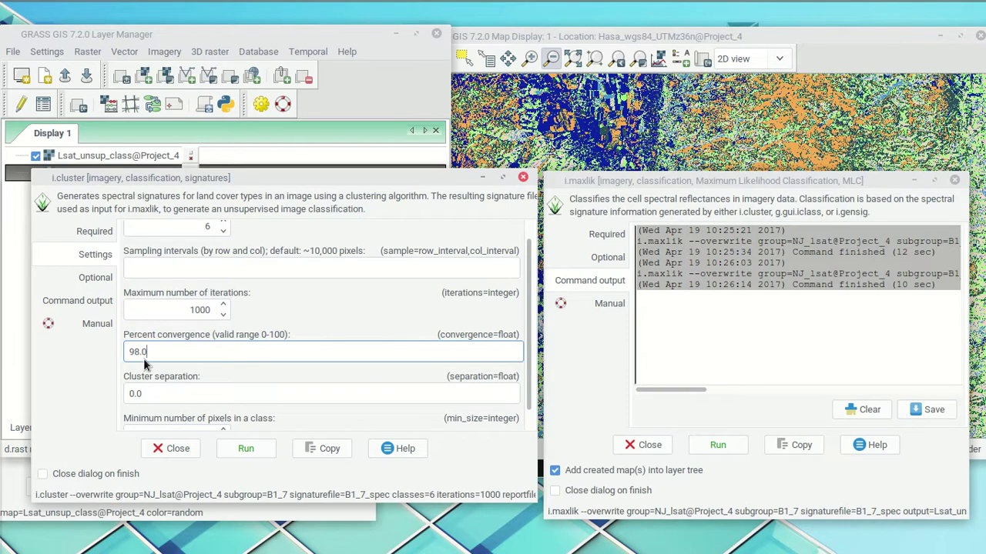
left_click_drag(148, 352, 118, 351)
left_click_drag(152, 358, 134, 354)
type("99")
left_click(206, 394)
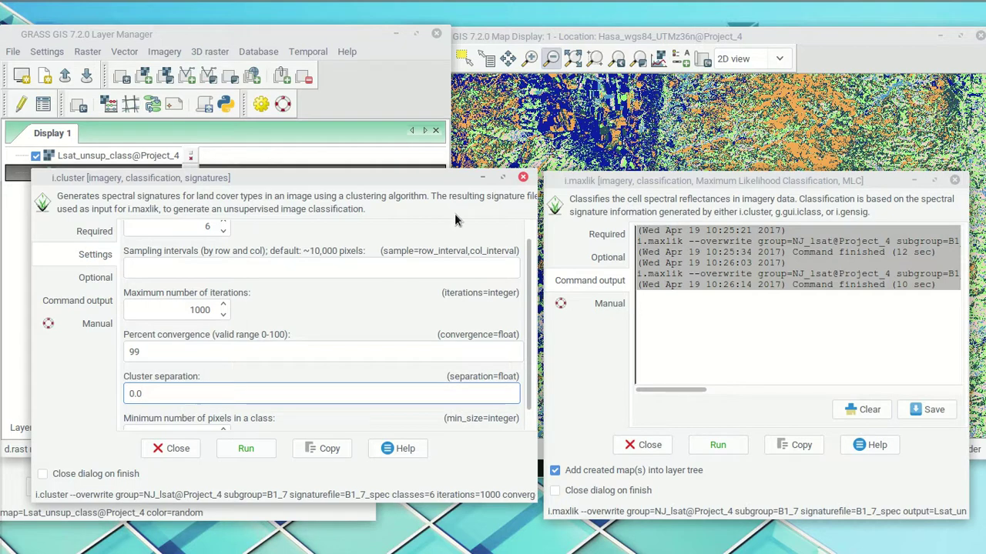
- Set the cluster separation in the i.cluster settings to 1 after checking the current classification in the map display
left_click(871, 51)
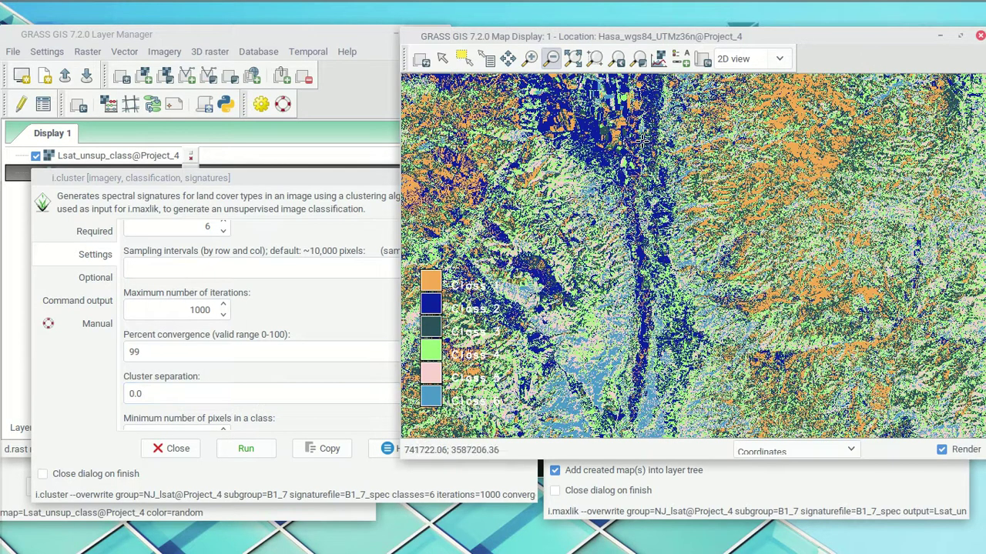
left_click(156, 391)
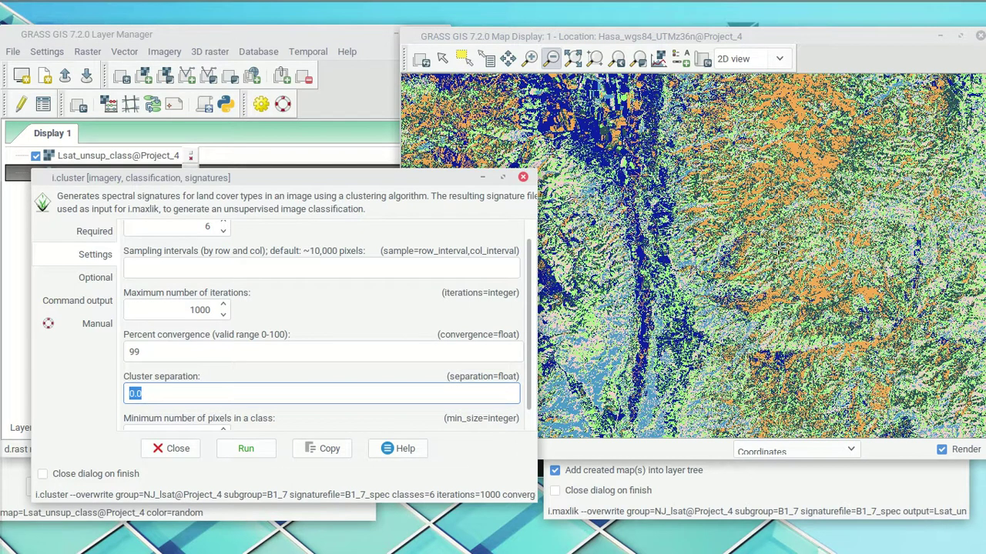
left_click(172, 396)
left_click(897, 54)
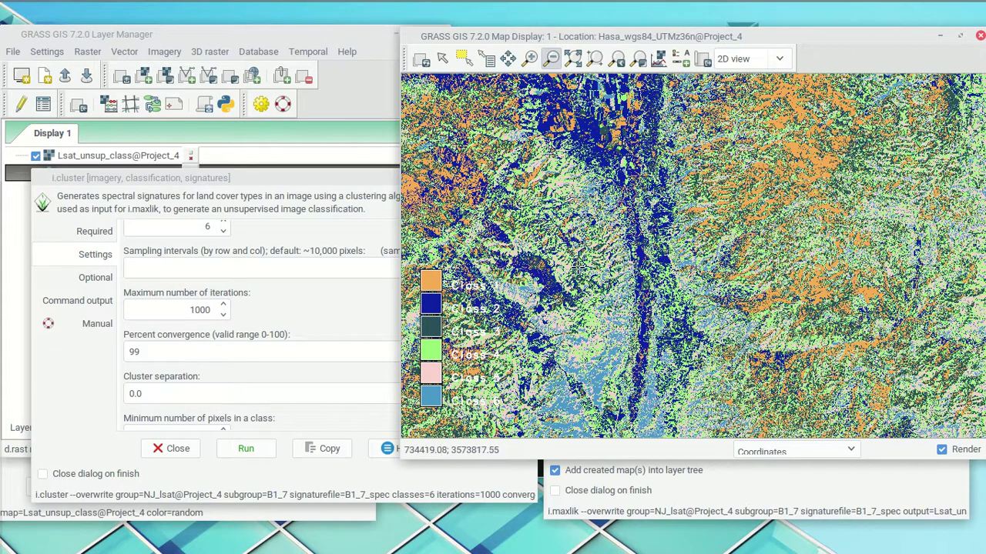
left_click(99, 392)
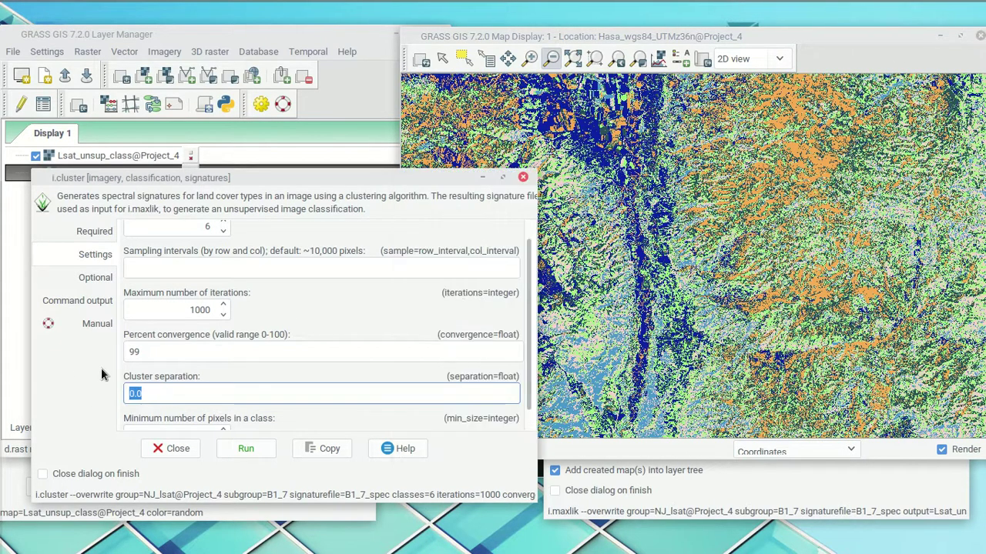
type("1")
- Rerun i.cluster and i.maxlik with cluster separation 1 and view the reclassified map in the map display
left_click(246, 448)
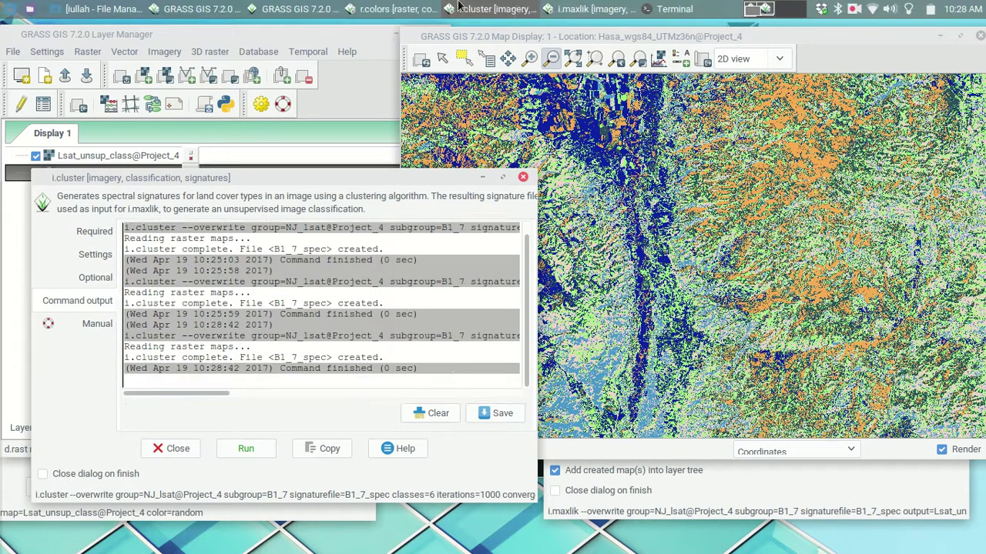
left_click(601, 9)
left_click(719, 445)
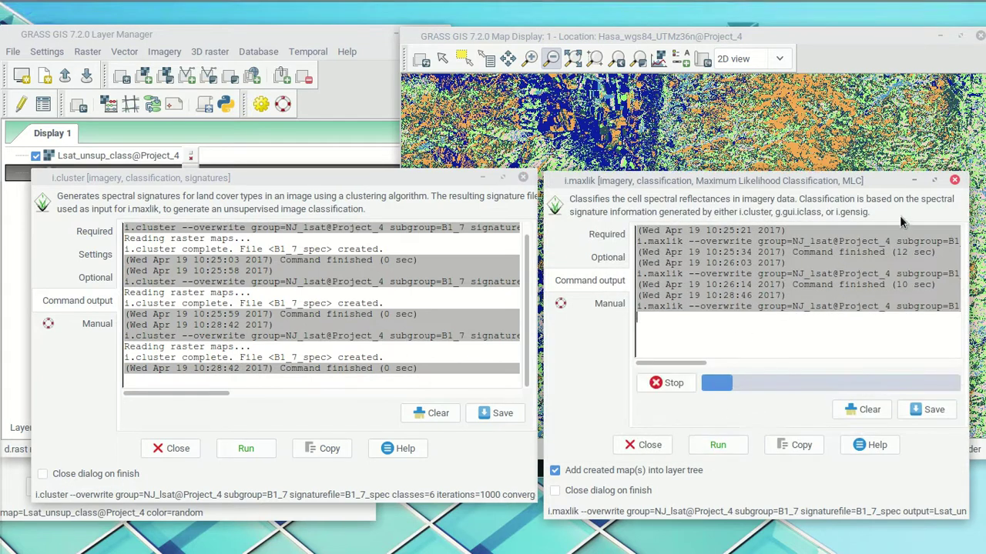
left_click(844, 52)
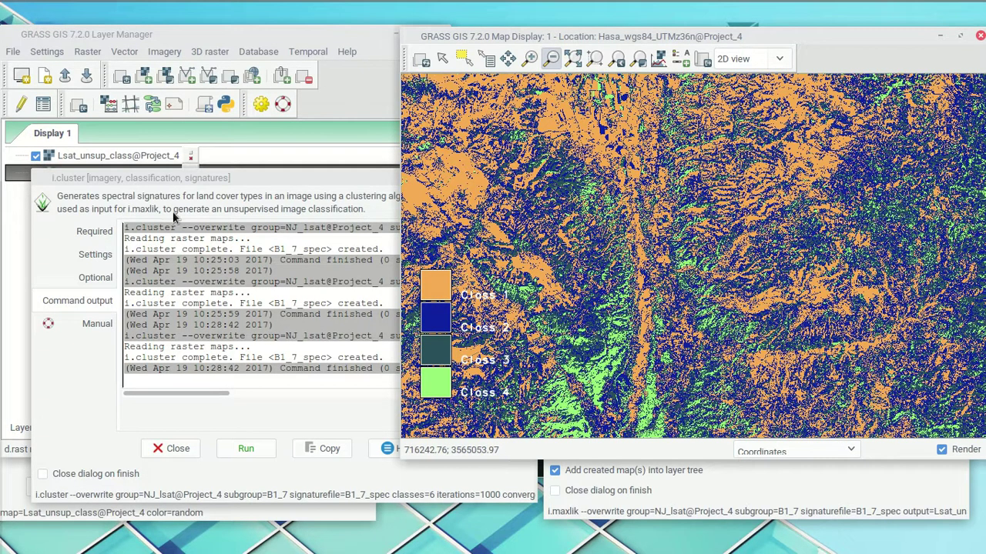
- Return to the i.cluster settings and set the cluster separation to .9
left_click(181, 178)
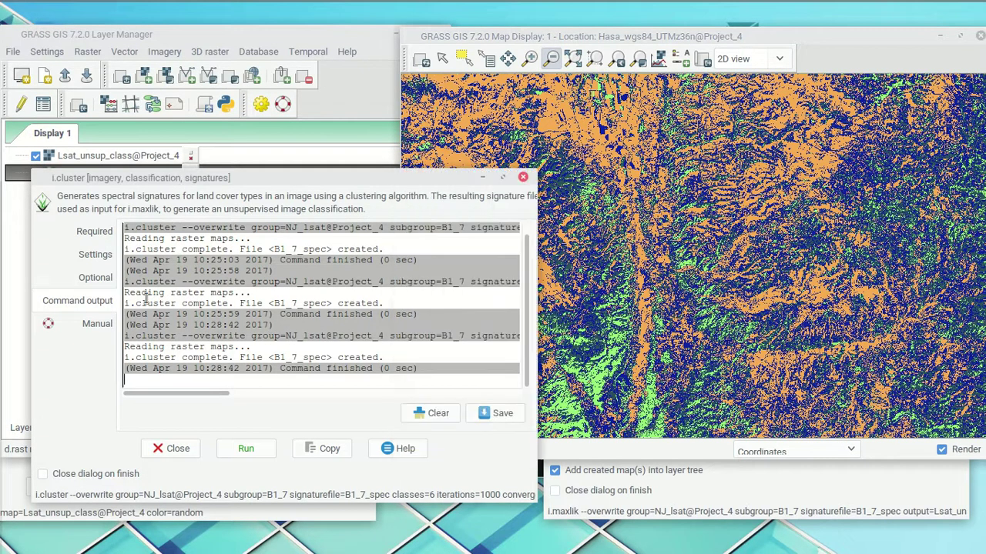
left_click(97, 256)
left_click(154, 388)
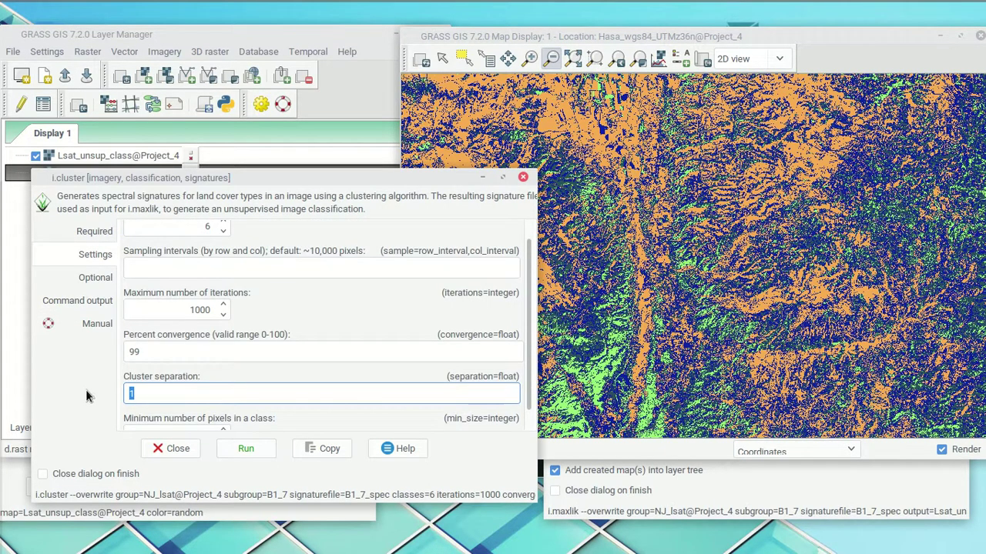
type("9.9")
- Regenerate the signatures with i.cluster, reclassify with i.maxlik and bring the map display forward to view the outcome
left_click(259, 451)
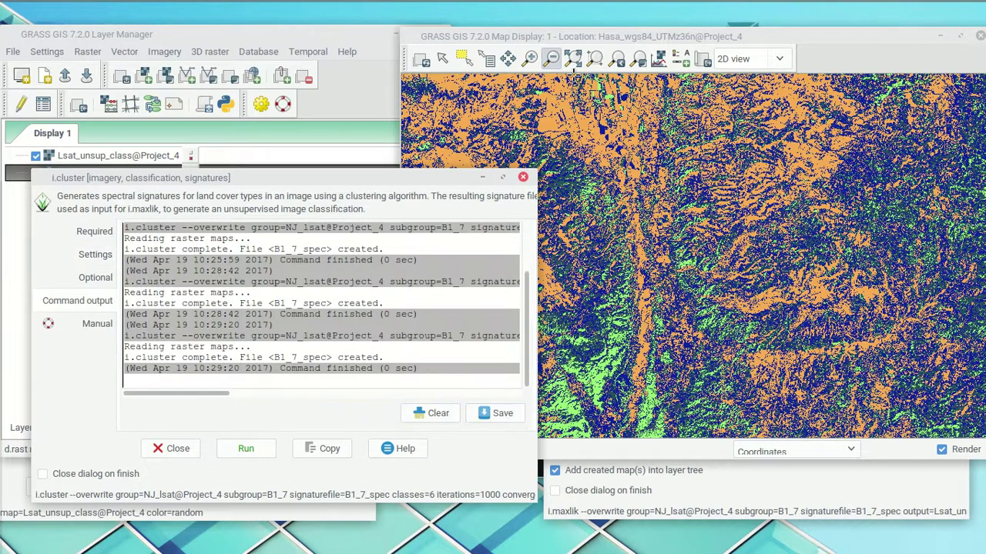
mouse_move(490, 6)
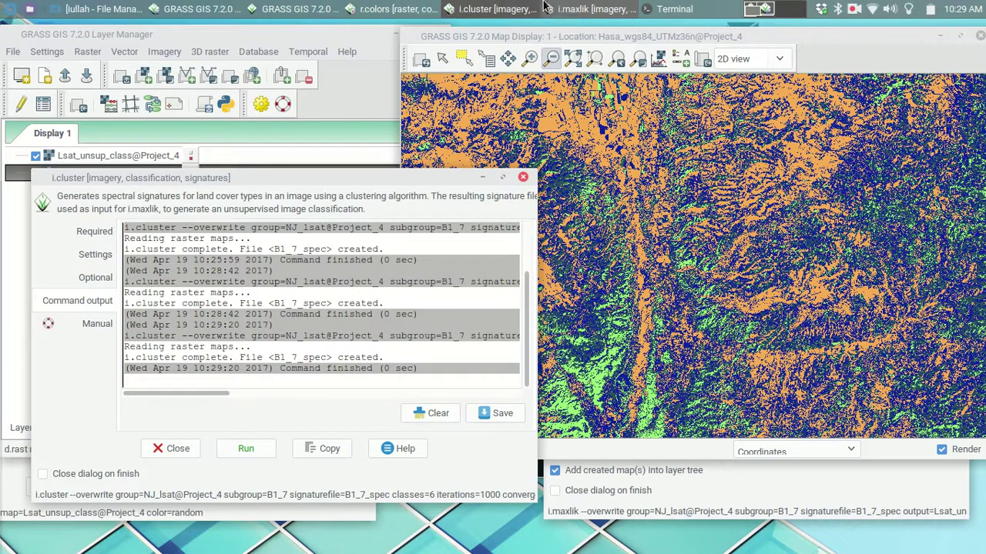
left_click(589, 8)
left_click(718, 445)
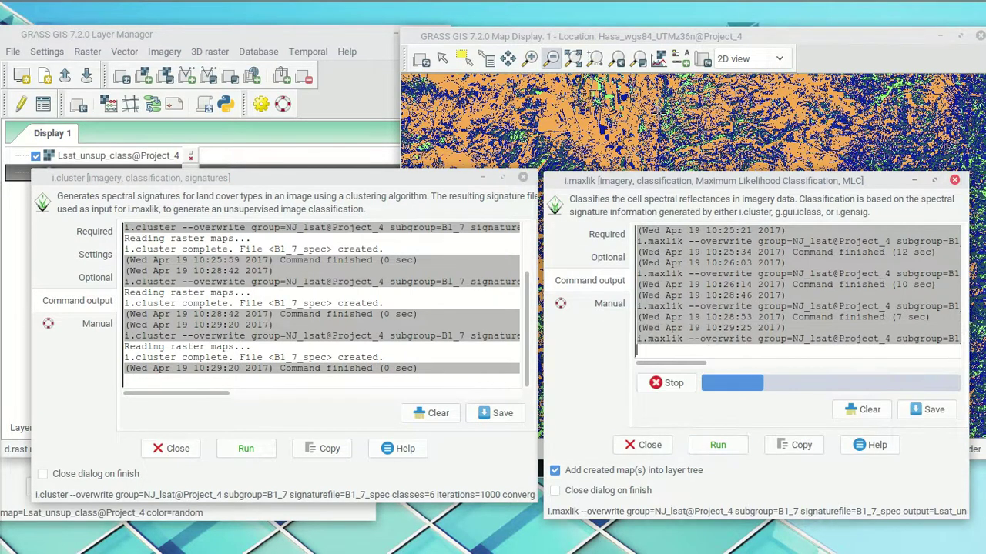
left_click(824, 38)
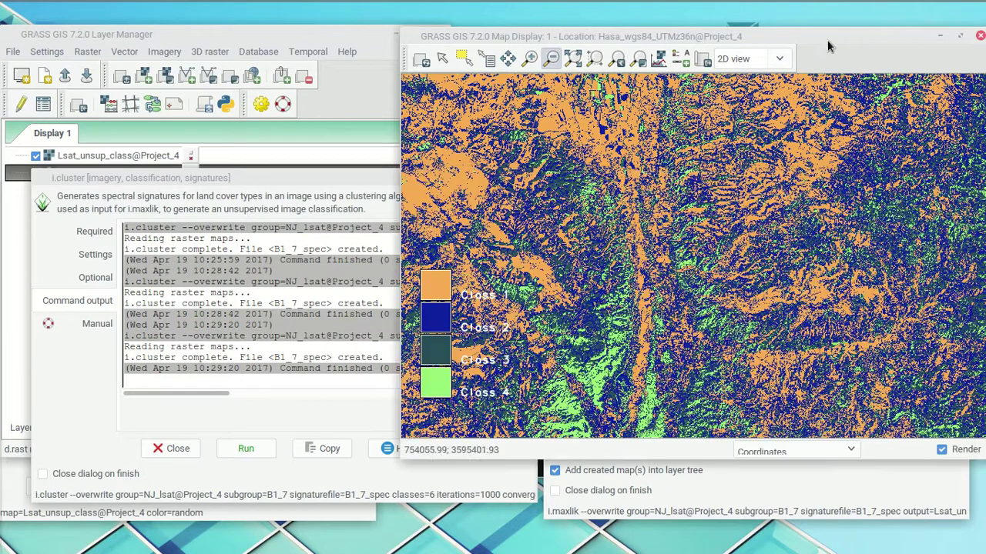
- Bring the i.maxlik dialog forward and set the i.cluster cluster separation to .8
left_click(906, 511)
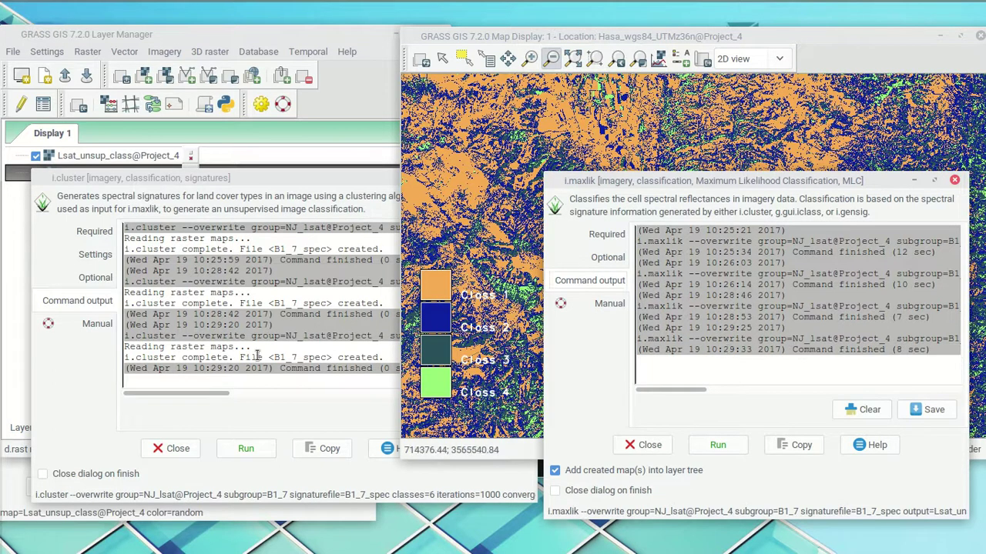
left_click(91, 254)
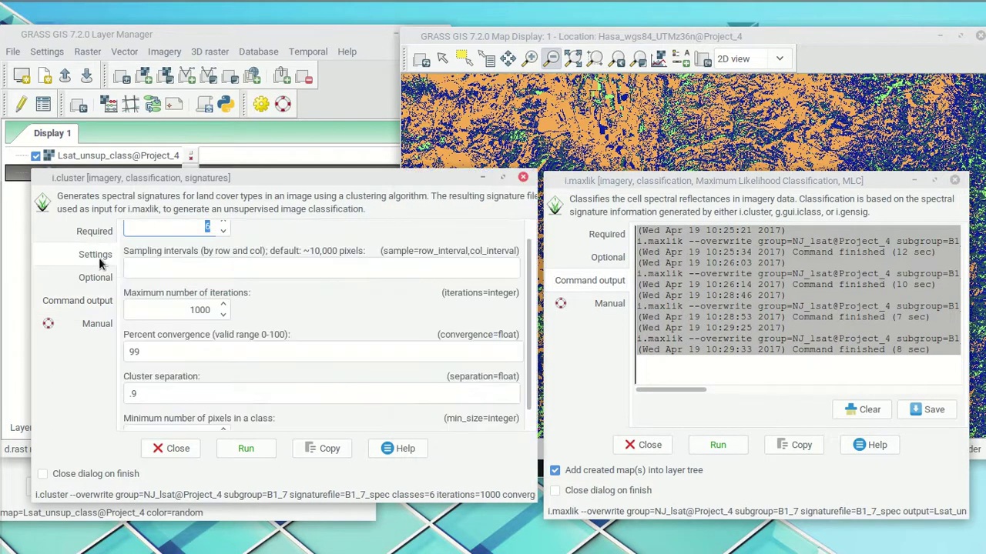
left_click(149, 394)
type(".9")
key("BackSpace")
key("BackSpace")
type("8")
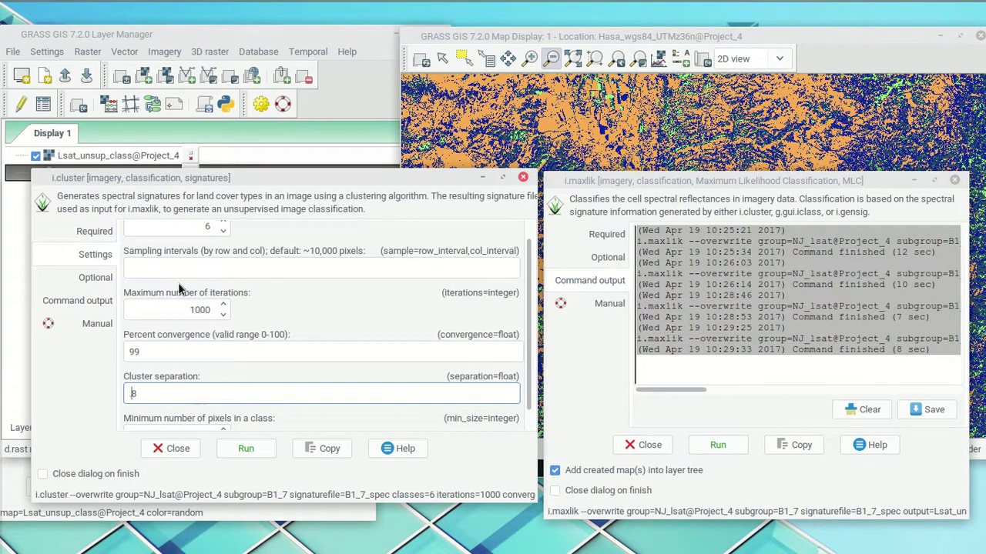
- Run i.cluster and i.maxlik again with cluster separation .8 and view the reclassified map
left_click(258, 449)
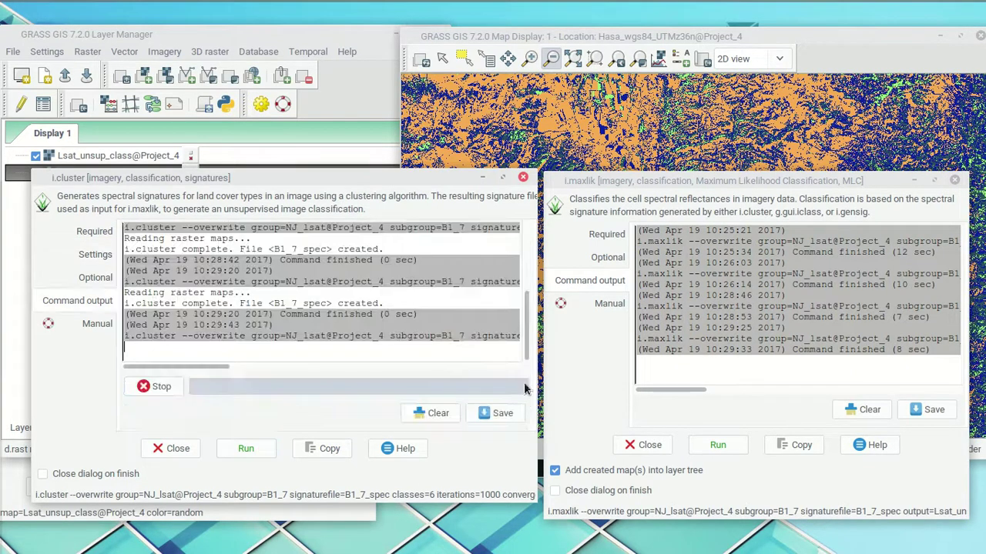
left_click(718, 445)
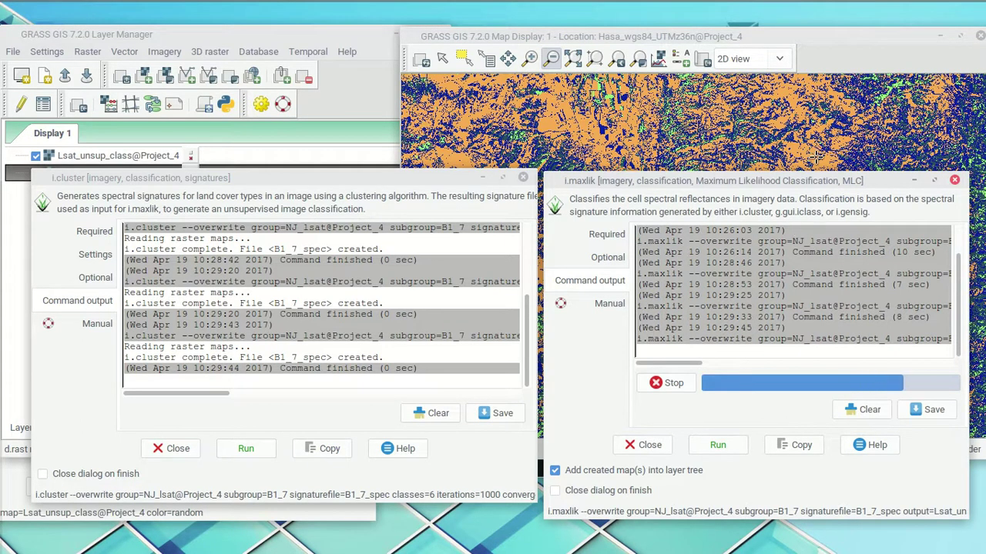
left_click(832, 44)
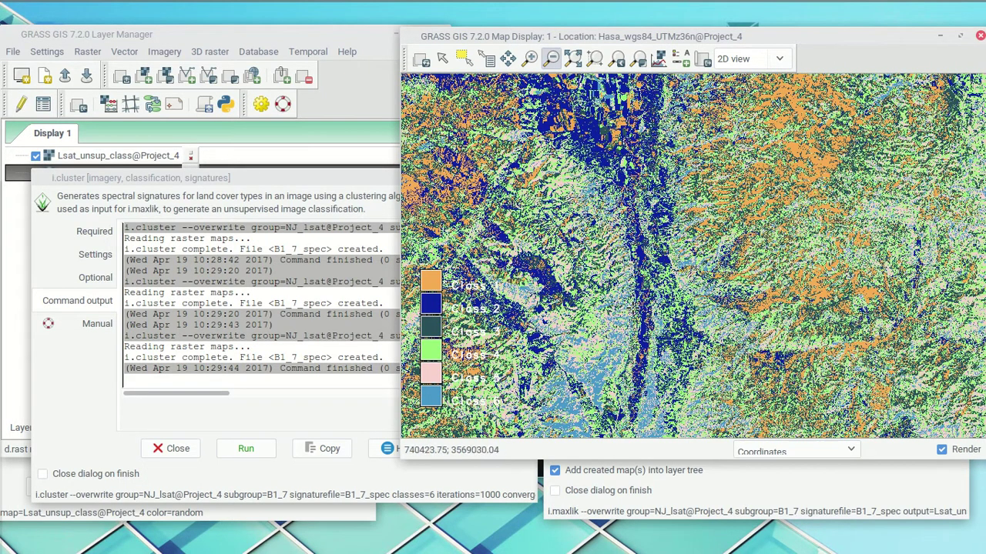
- Recheck the i.cluster settings, then zoom the map display in on the agricultural fields in the northern part of the valley
left_click(83, 249)
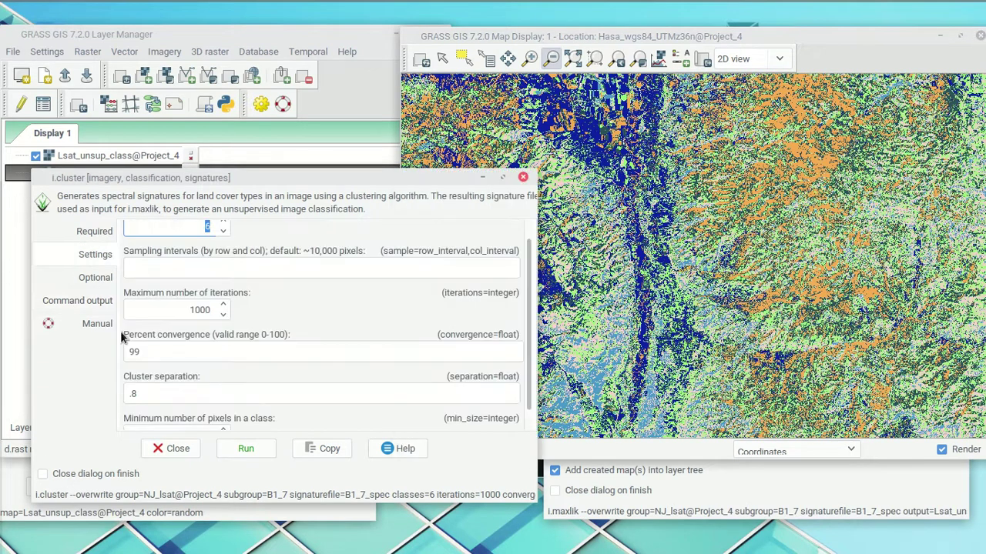
left_click(140, 392)
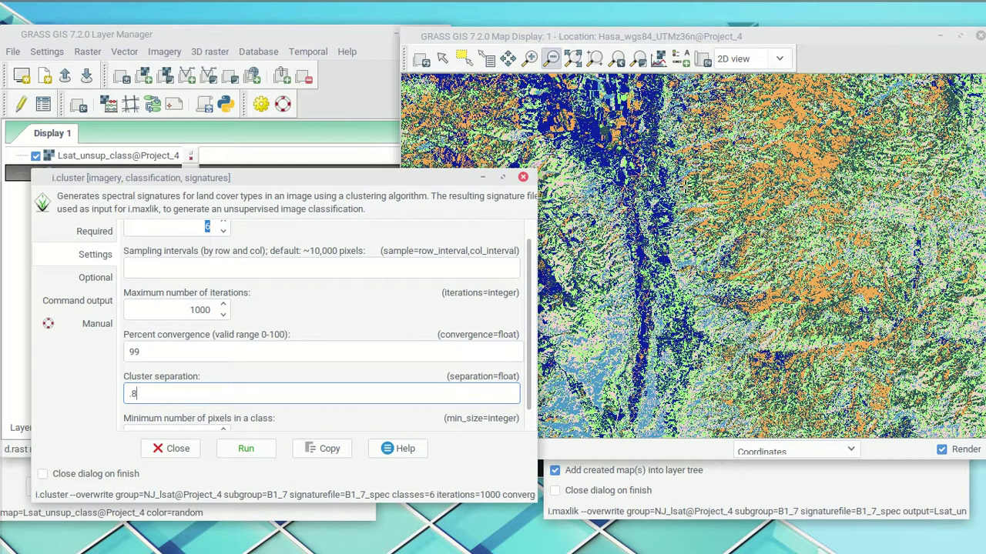
left_click(832, 70)
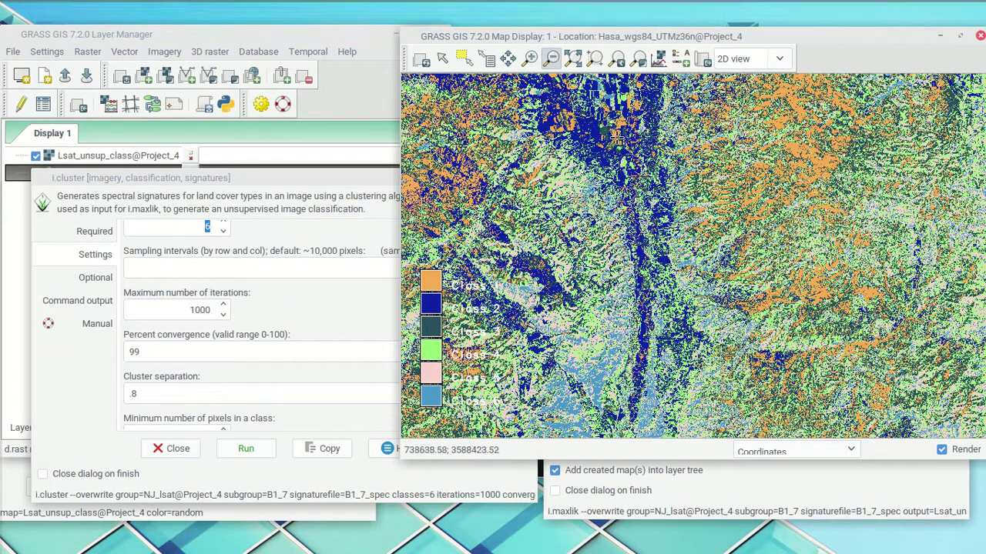
left_click(529, 57)
left_click_drag(577, 104, 677, 177)
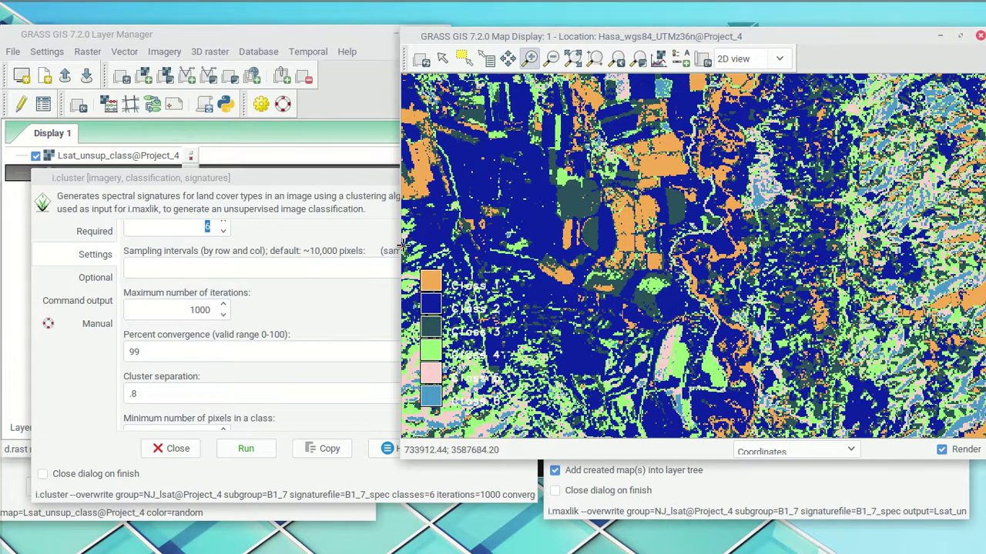
- Review the i.cluster cluster separation, maximum iterations and percent convergence settings against the zoomed-in classification map
left_click(150, 393)
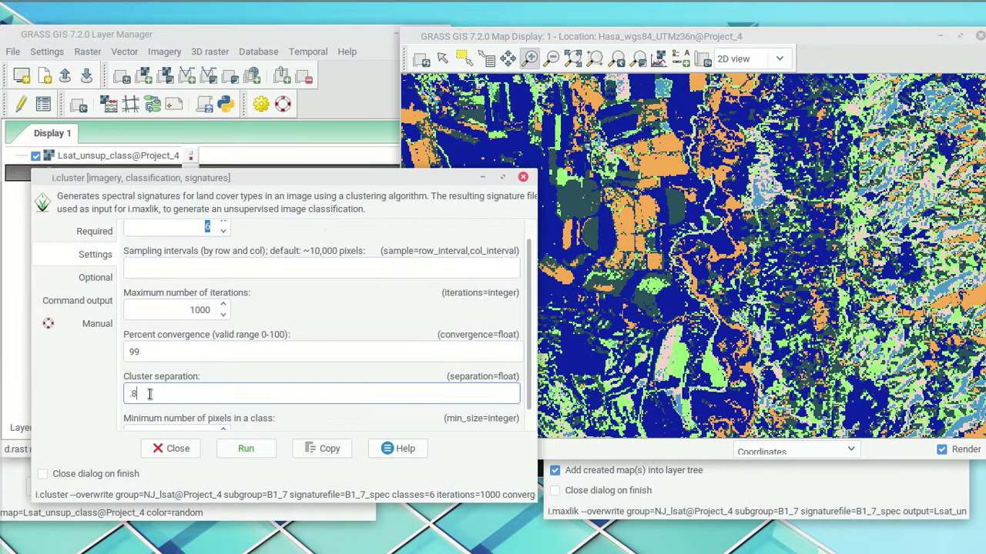
left_click_drag(140, 394, 113, 396)
left_click(142, 393)
left_click(835, 40)
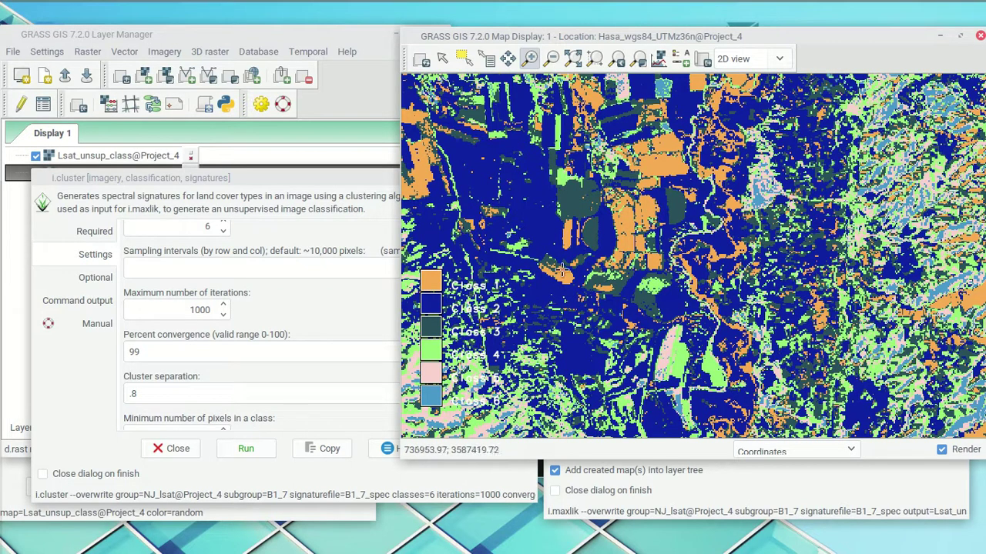
left_click(167, 398)
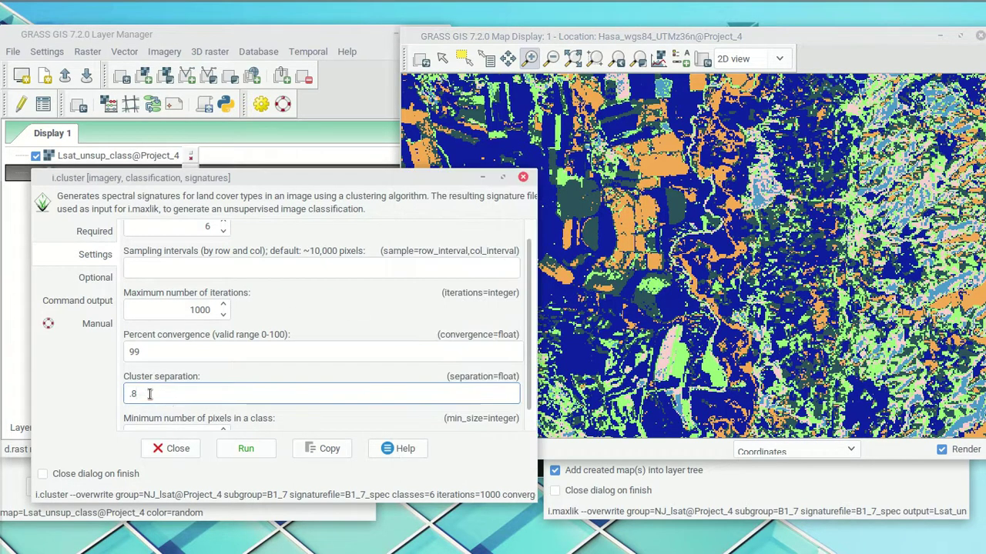
left_click(183, 309)
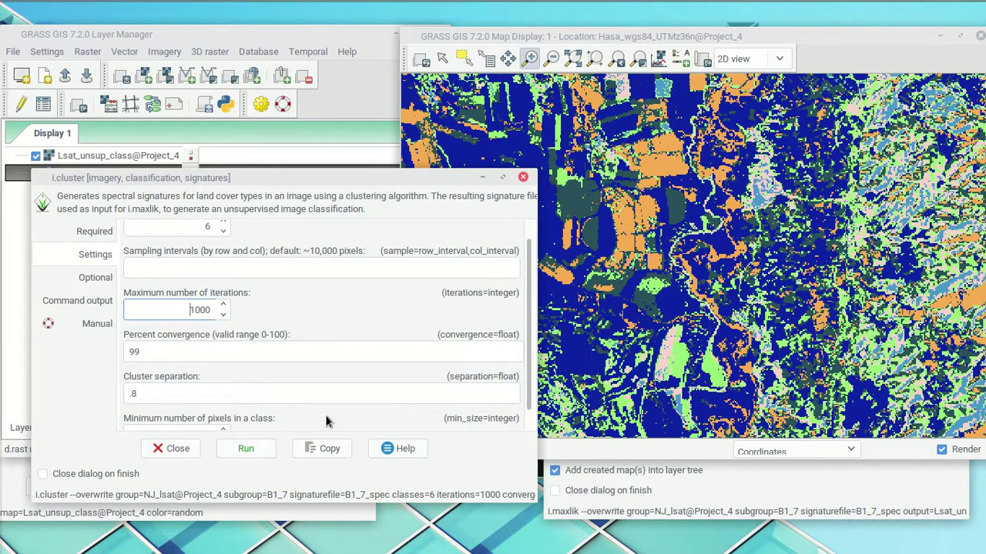
left_click_drag(213, 349, 54, 353)
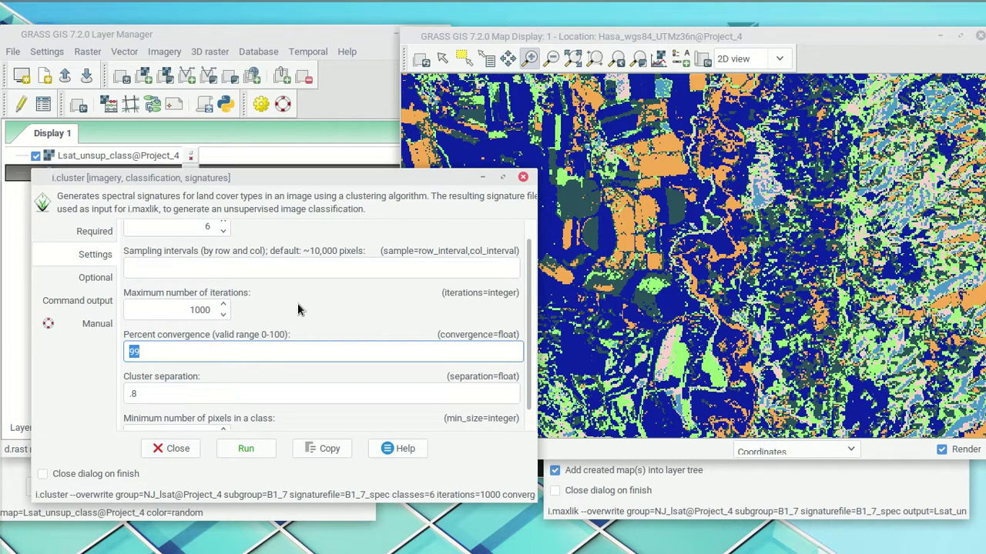
left_click_drag(339, 174, 335, 136)
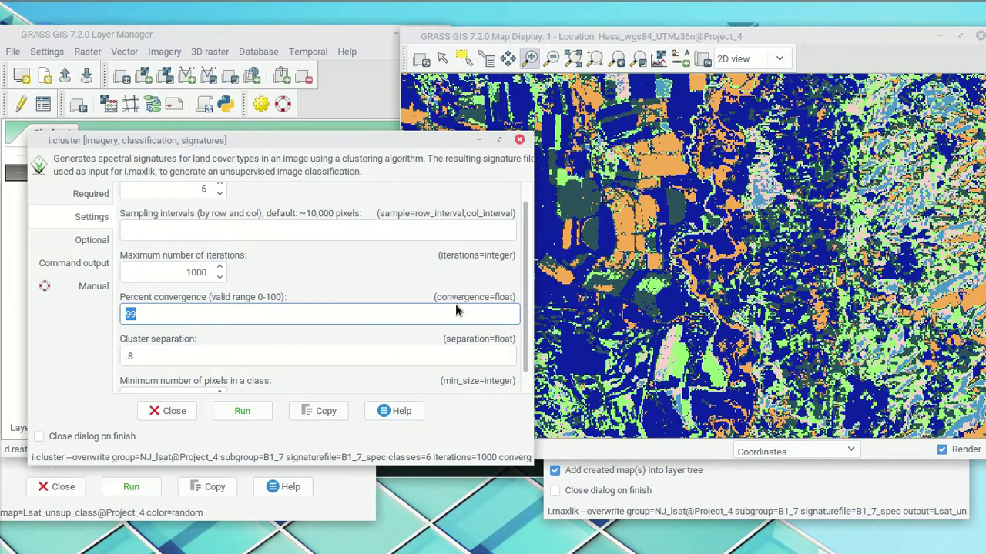
left_click(823, 42)
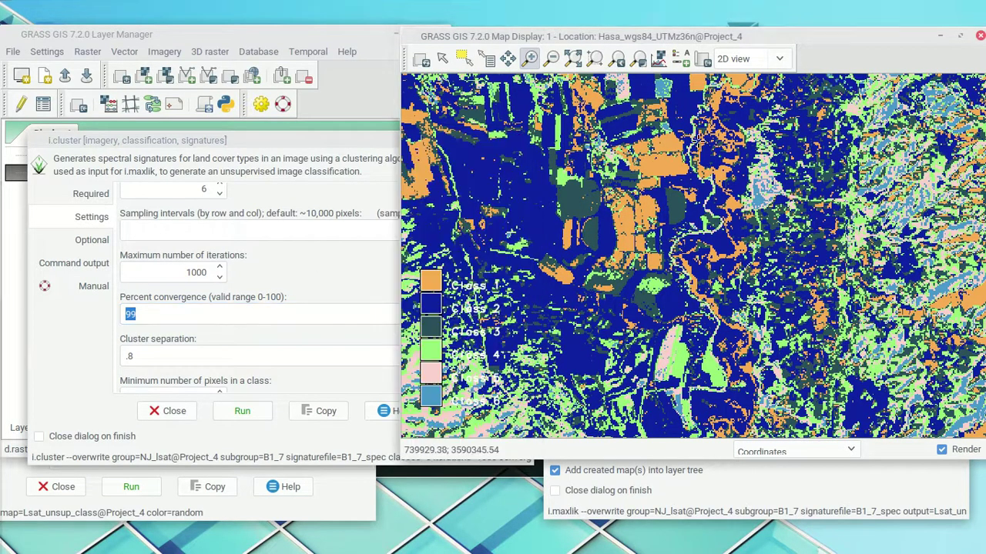
- Switch to the file manager and open spect_sig_file.txt in the text editor to examine the i.cluster report
mouse_move(263, 6)
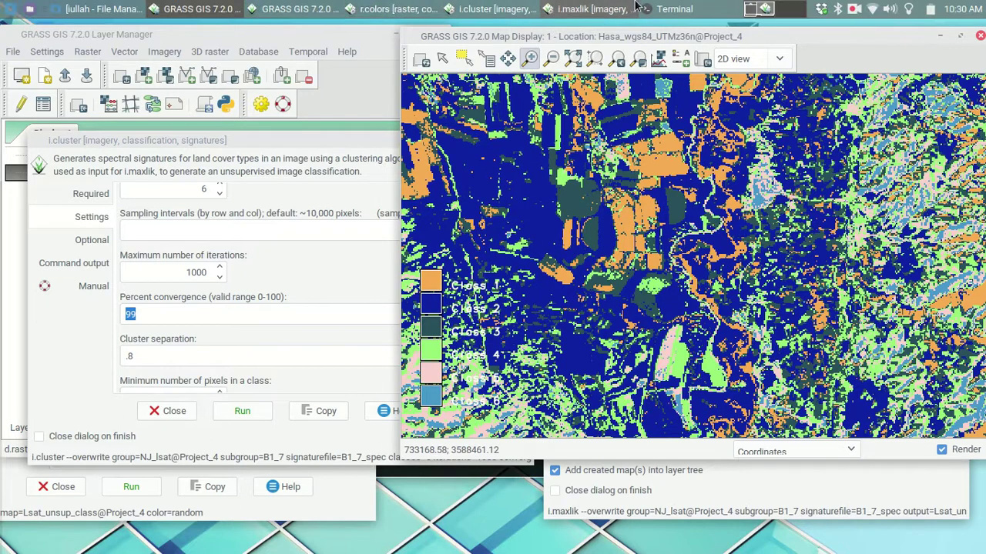
left_click(72, 6)
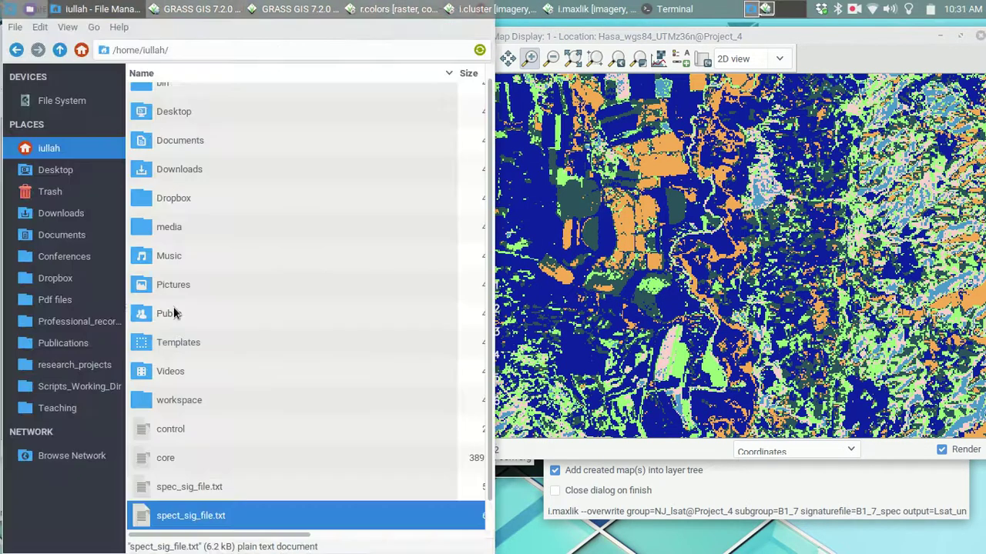
left_click(197, 493)
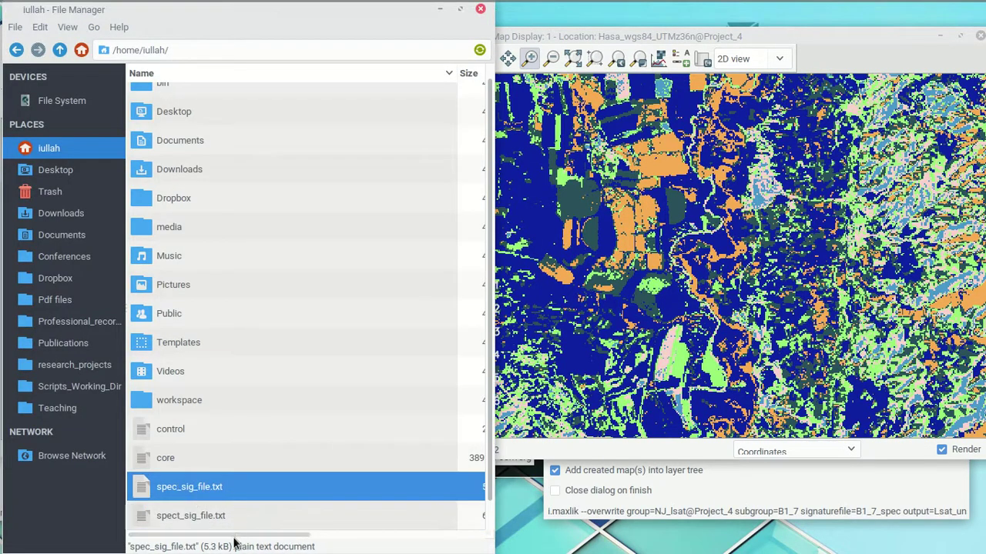
left_click(232, 520)
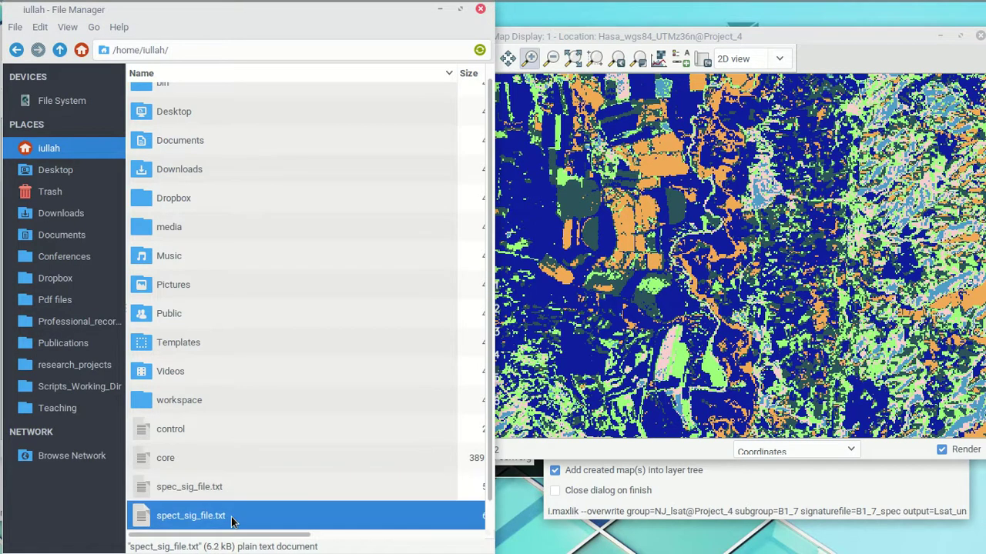
double_click(230, 520)
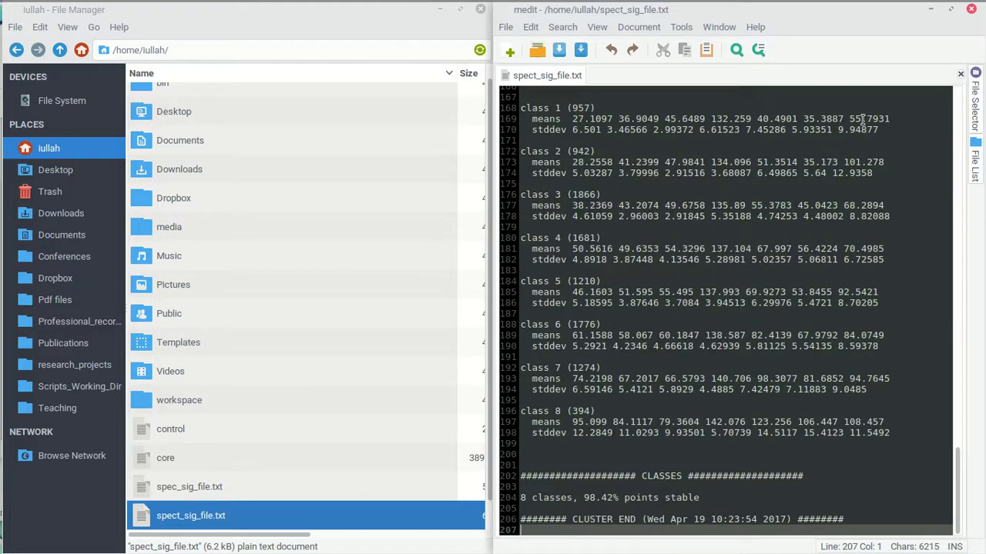
- Open spec_sig_file.txt and compare its class means and standard deviations per band with those in spect_sig_file.txt
left_click_drag(892, 118, 739, 119)
double_click(205, 489)
scroll(845, 384, "down", 20)
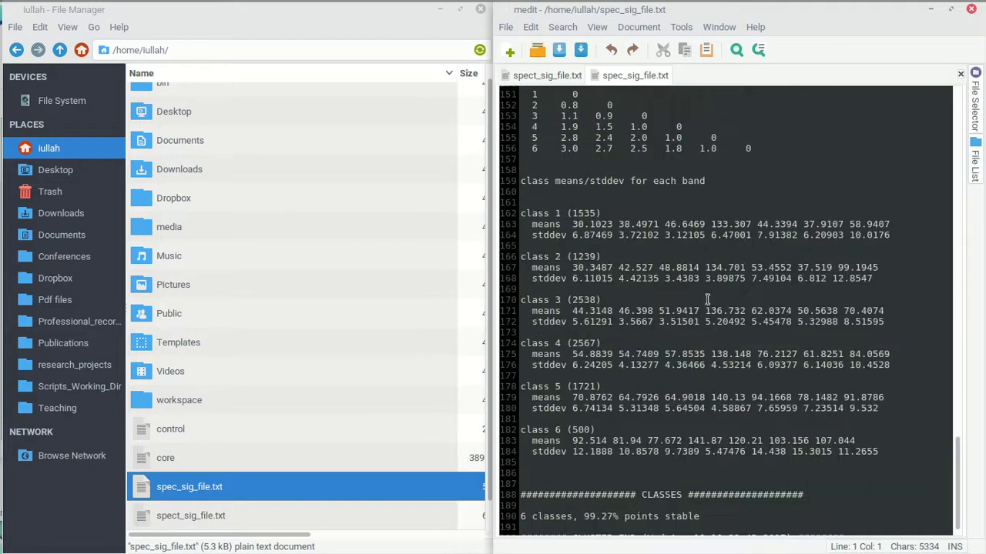
left_click_drag(901, 223, 572, 235)
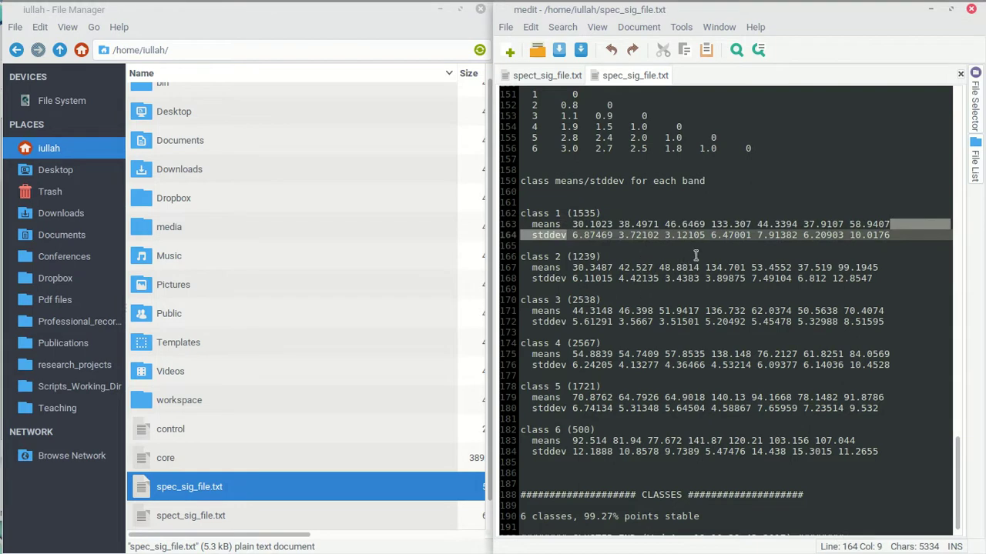
- Return to the GRASS GIS Layer Manager and toggle the Lsat_unsup_class layer to compare the classification with NJ_NDVI
double_click(794, 21)
left_click(698, 138)
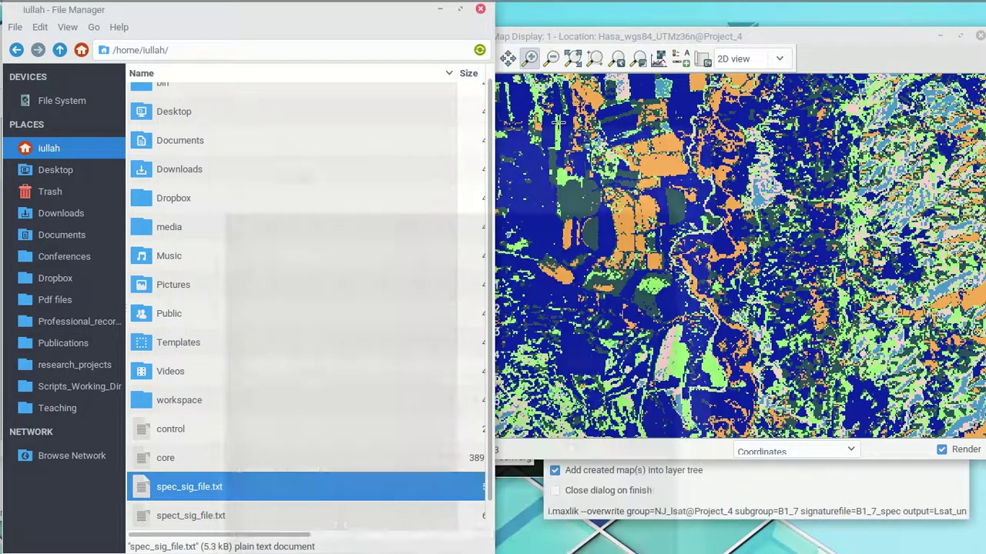
left_click(217, 6)
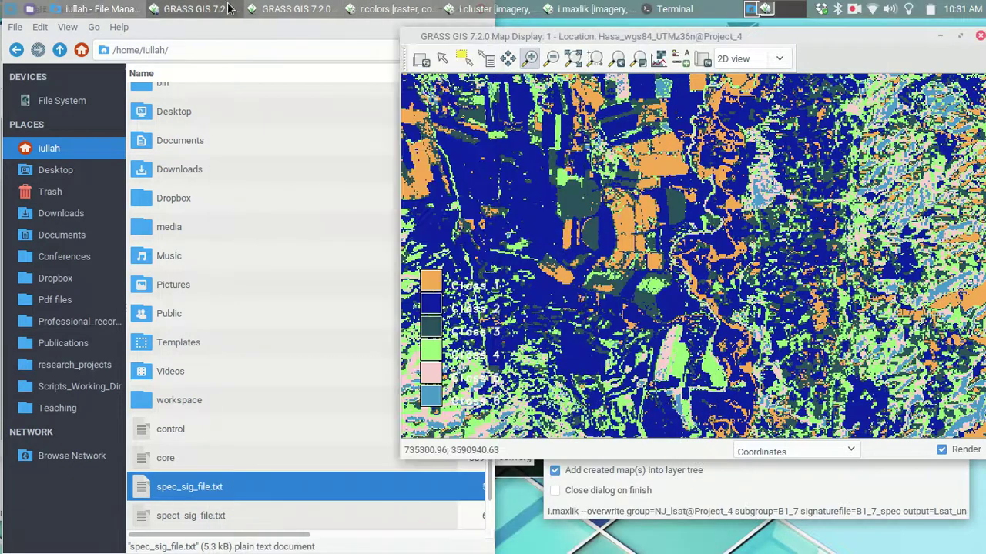
left_click(217, 7)
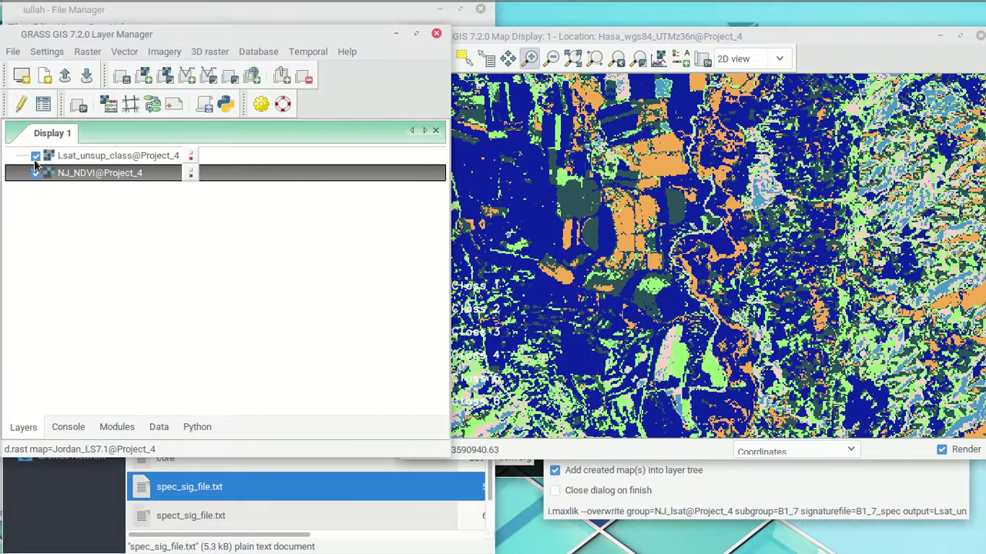
left_click(35, 158)
left_click(36, 158)
left_click(35, 157)
left_click(36, 157)
left_click(892, 52)
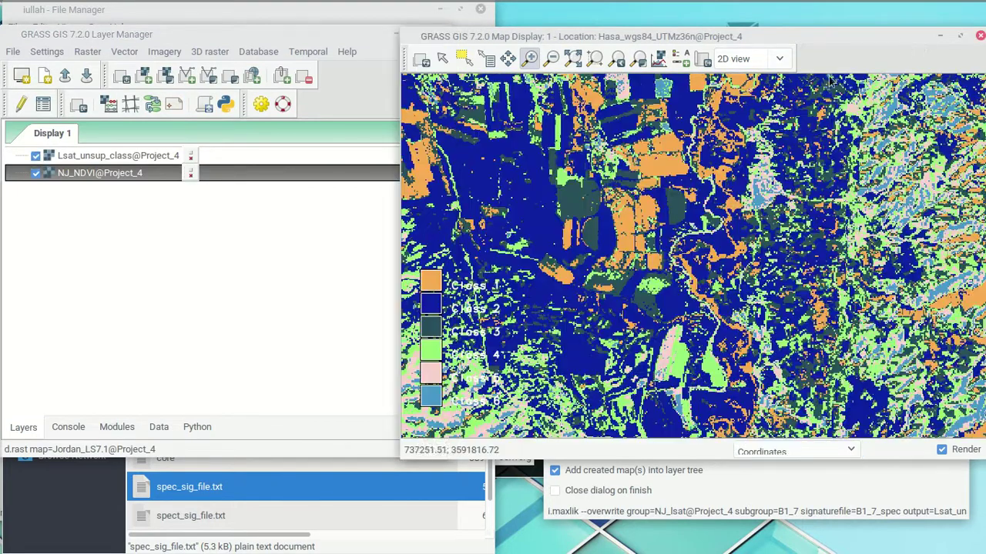
left_click(35, 157)
left_click(34, 158)
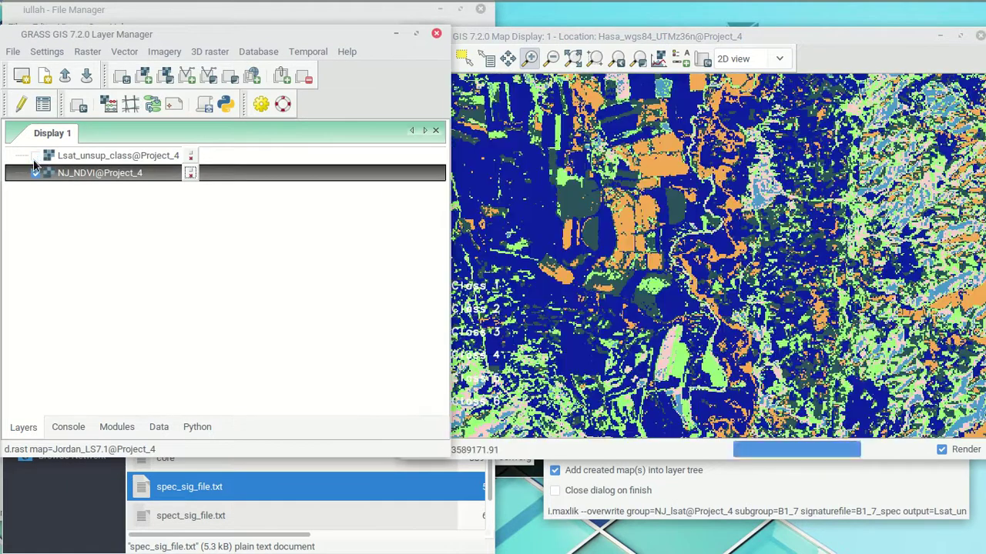
left_click(34, 158)
left_click(34, 157)
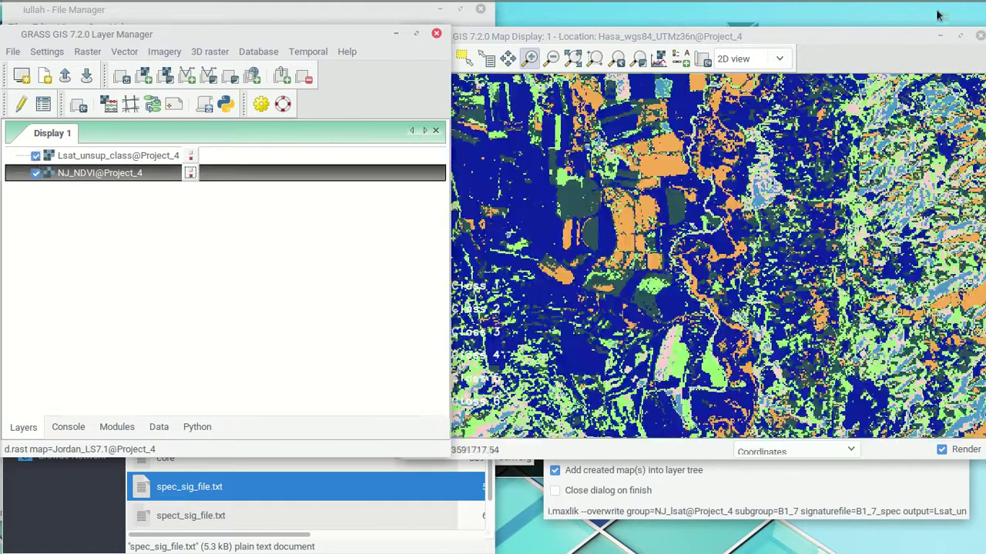
- Uncover the map legend and repeatedly hide and show Lsat_unsup_class to check each class against the NDVI vegetation pattern
left_click_drag(339, 40, 314, 40)
left_click(11, 156)
left_click(11, 155)
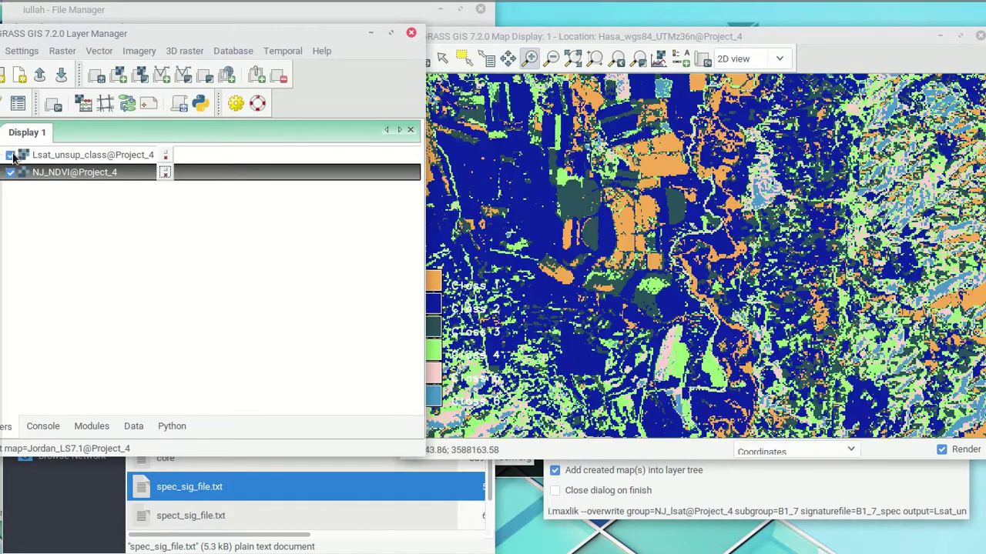
left_click(11, 155)
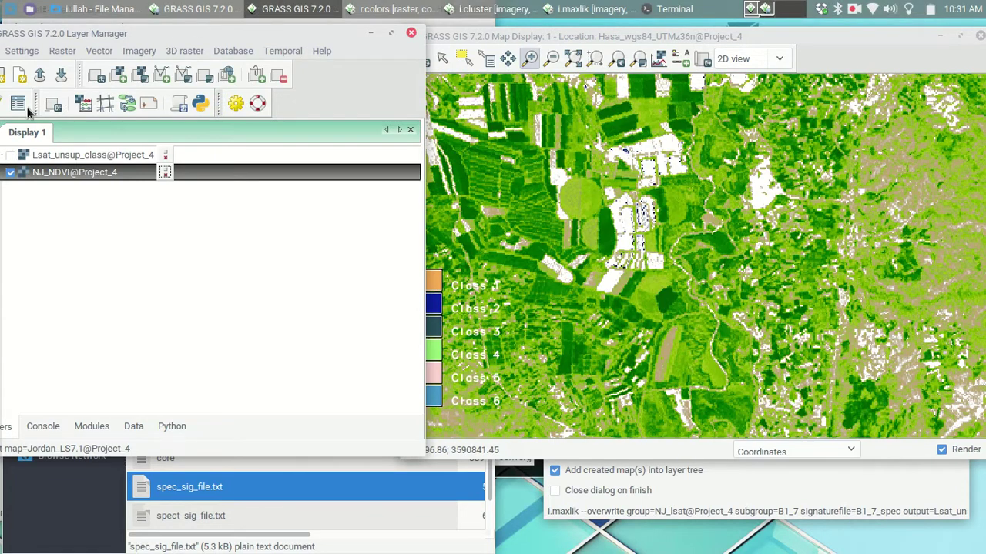
left_click(11, 156)
left_click(11, 156)
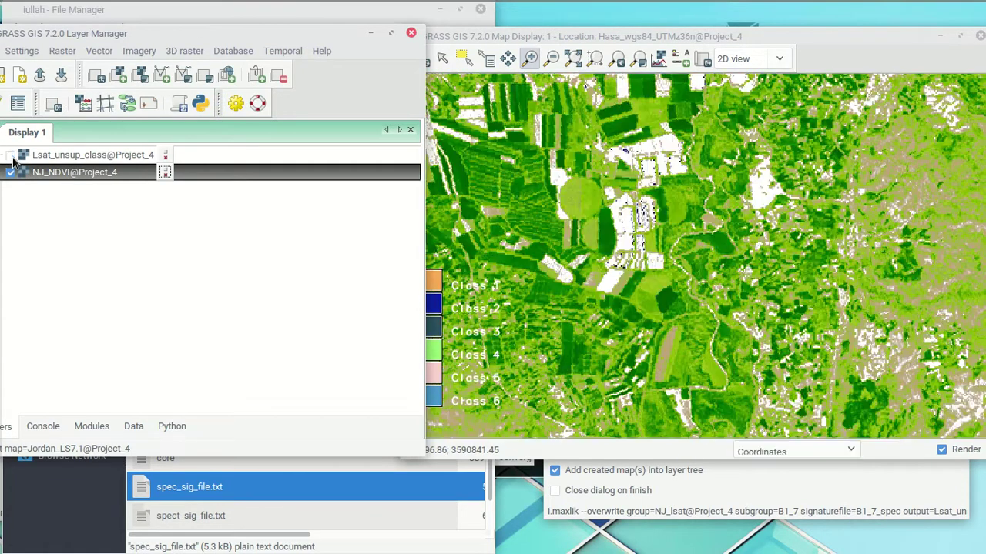
left_click(11, 156)
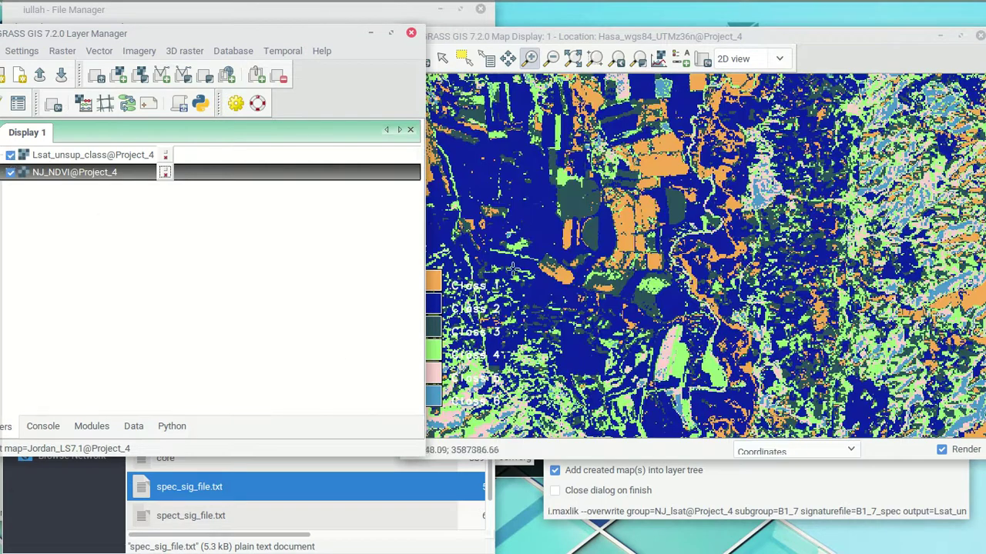
left_click(11, 155)
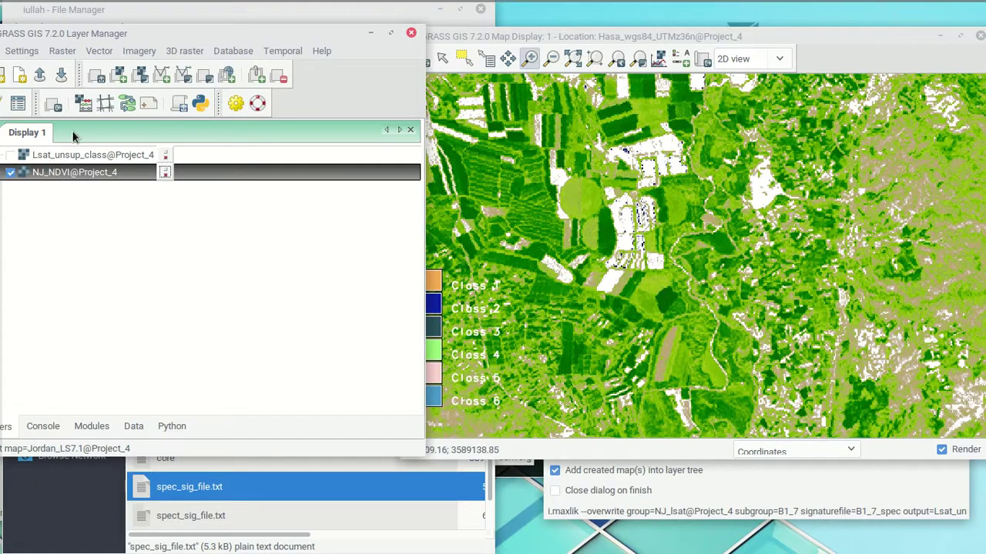
left_click(10, 156)
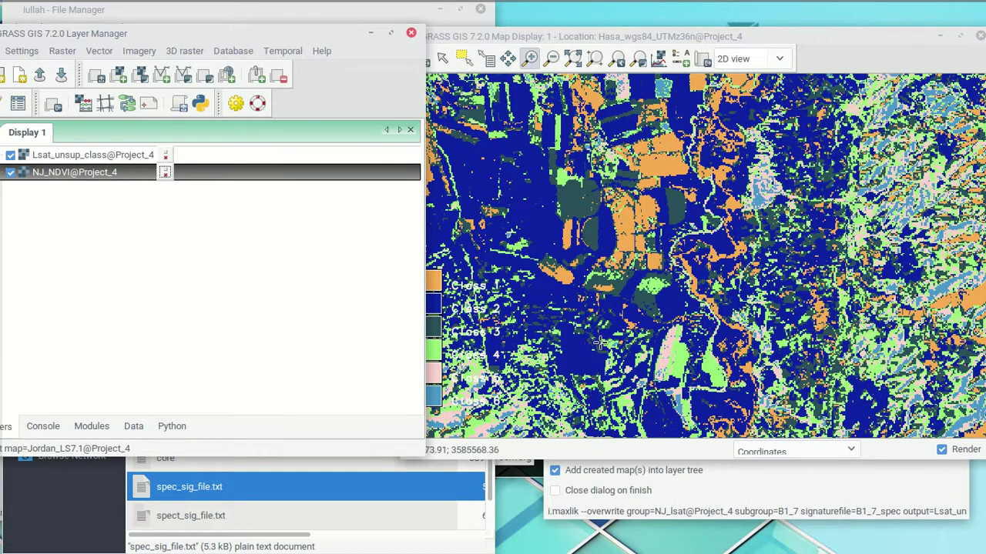
left_click(10, 155)
left_click(10, 155)
left_click(10, 156)
left_click(10, 156)
left_click(10, 155)
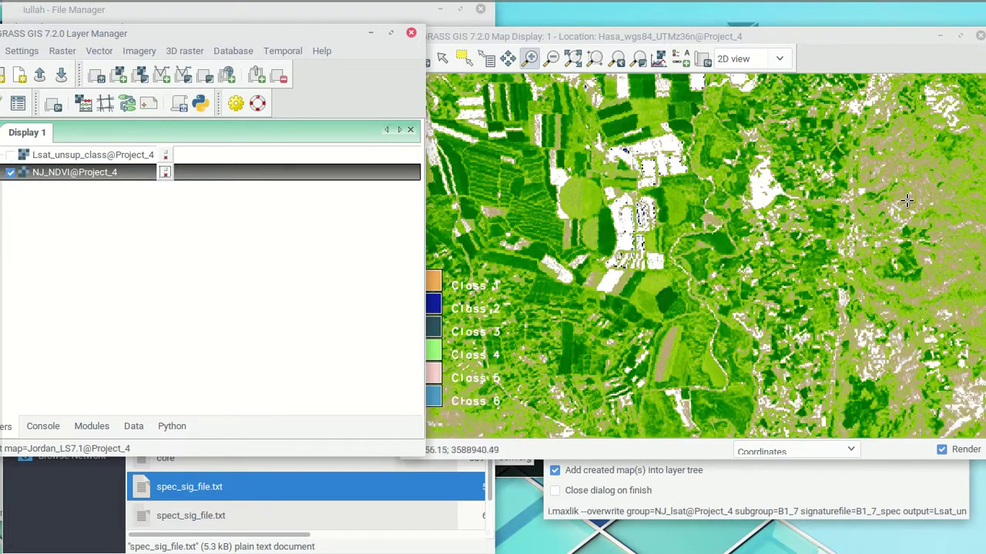
left_click(10, 156)
left_click(10, 155)
left_click(10, 156)
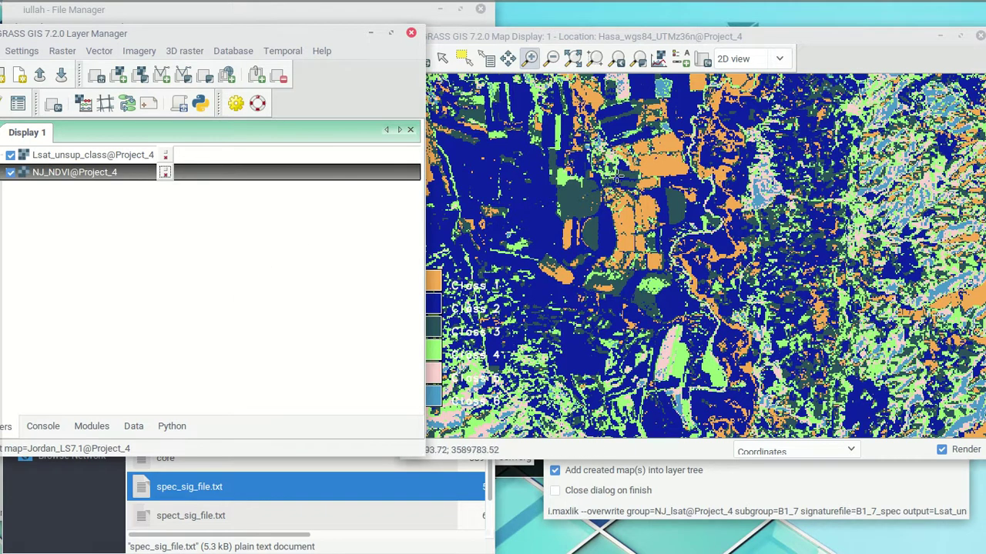
- Bring up the i.cluster and i.maxlik dialogs and review the clustering settings alongside the classified map
mouse_move(353, 6)
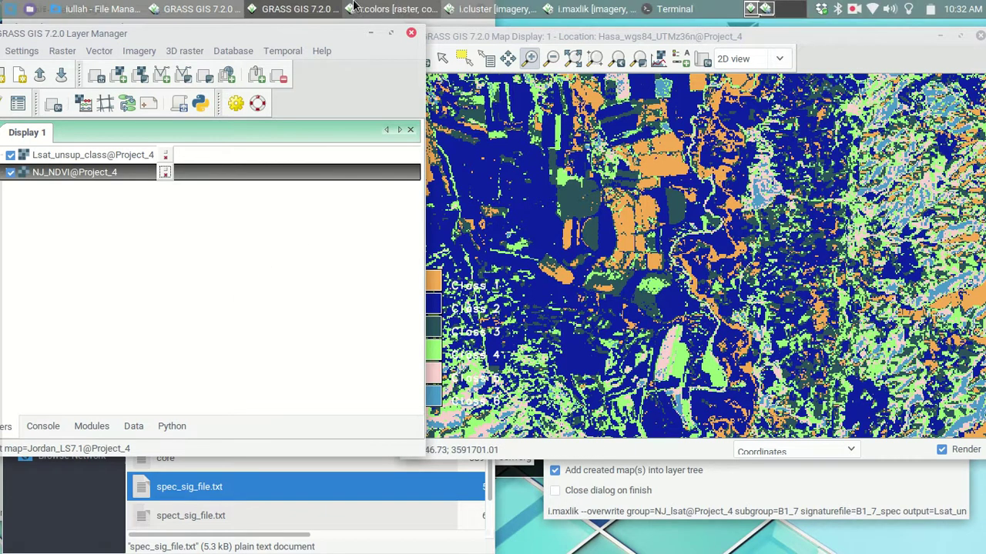
left_click(508, 7)
left_click(591, 8)
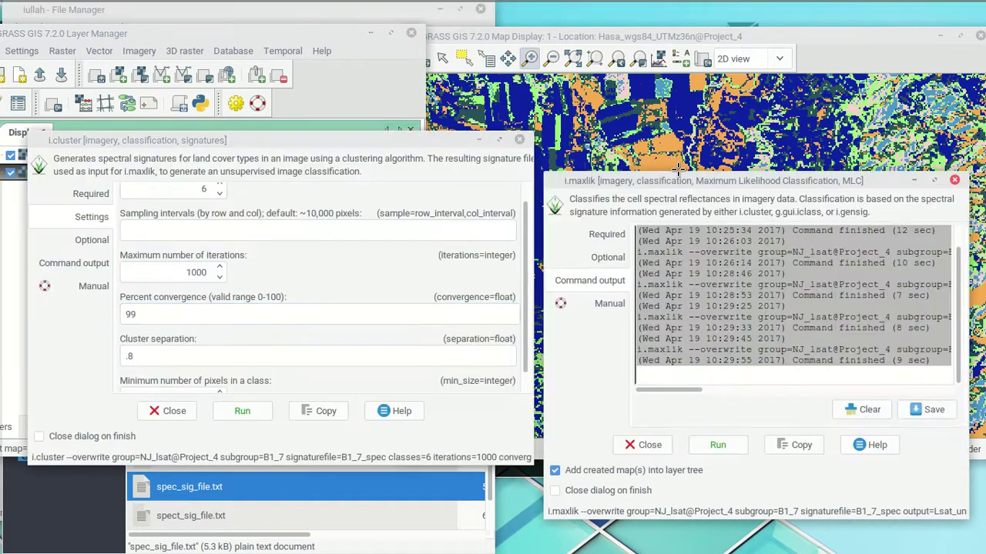
left_click_drag(847, 40, 837, 13)
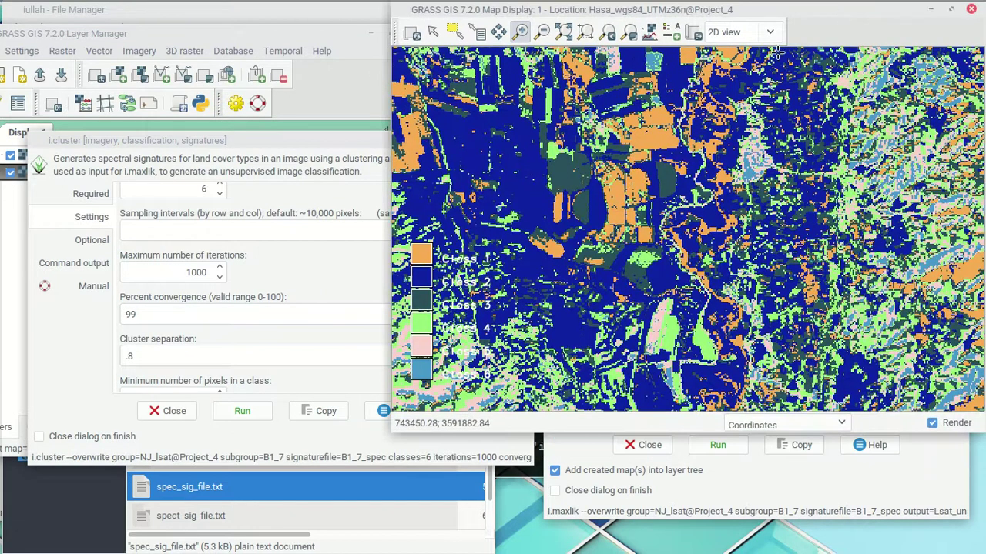
key("alt+Tab")
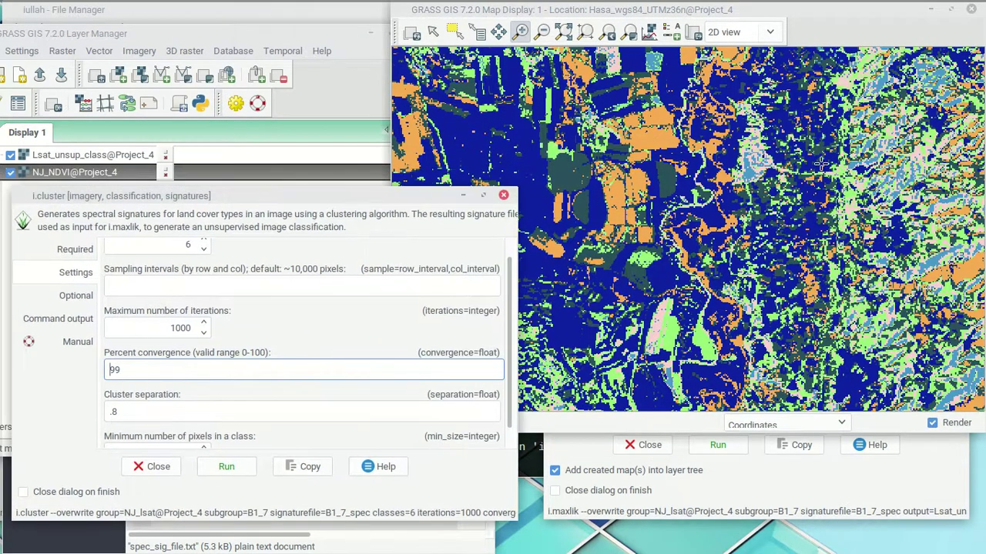
left_click(847, 21)
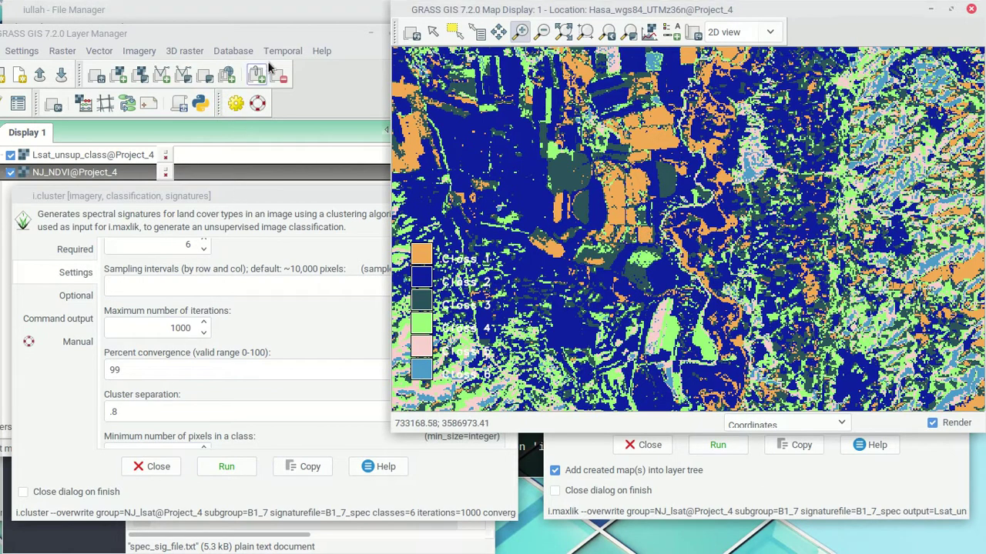
- Open the i.gensig tool for supervised MLC input and arrange its dialog beside the i.maxlik dialog
left_click_drag(266, 37, 290, 31)
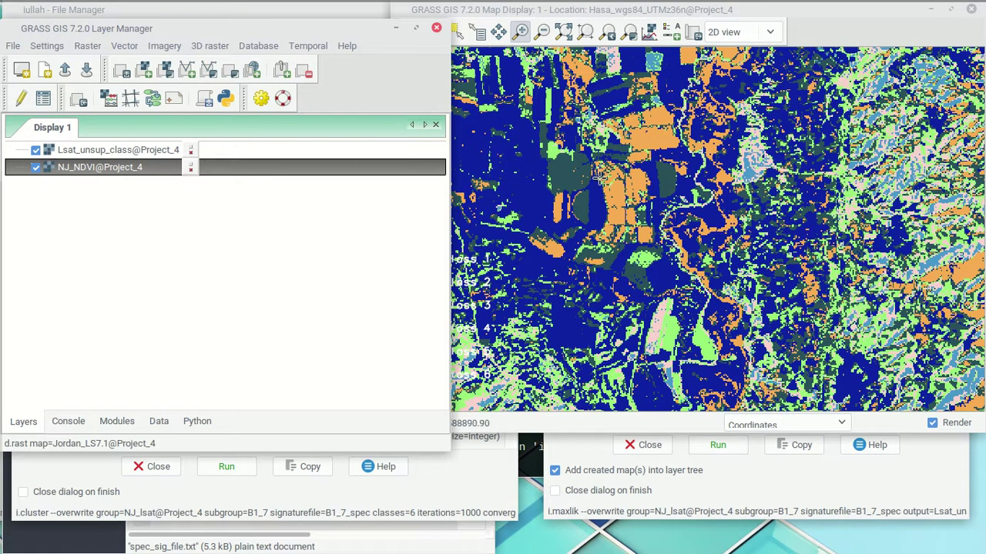
left_click(837, 522)
left_click_drag(747, 183, 714, 231)
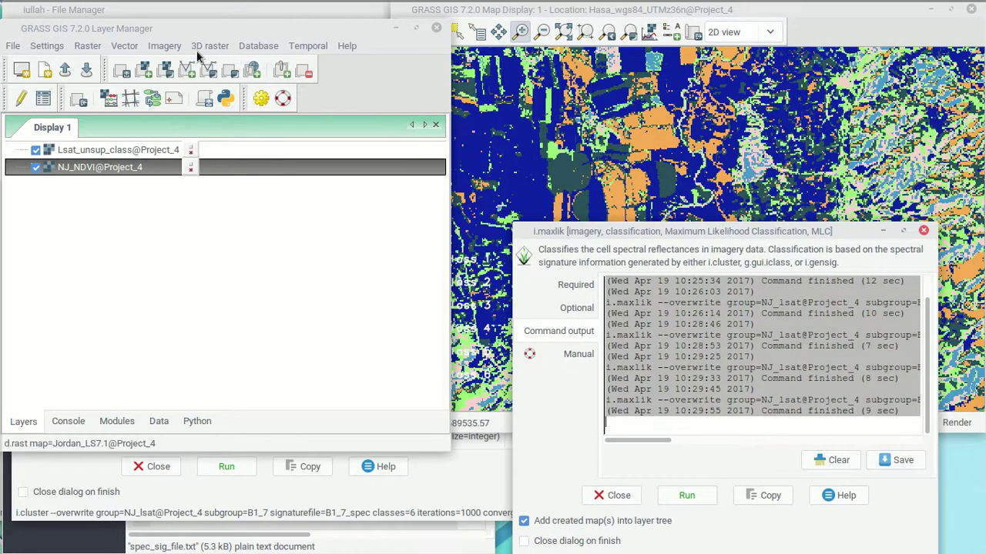
left_click(164, 47)
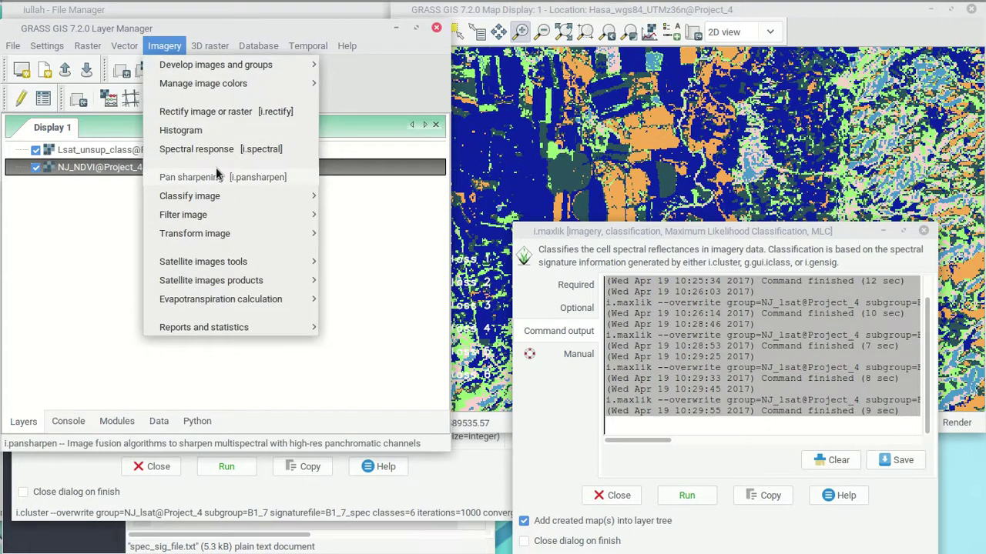
mouse_move(284, 199)
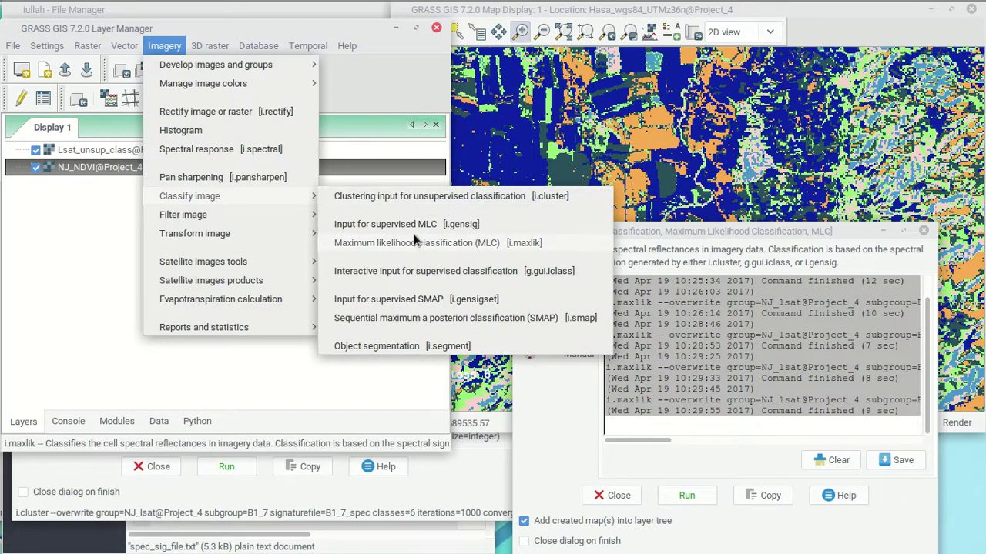
left_click(472, 229)
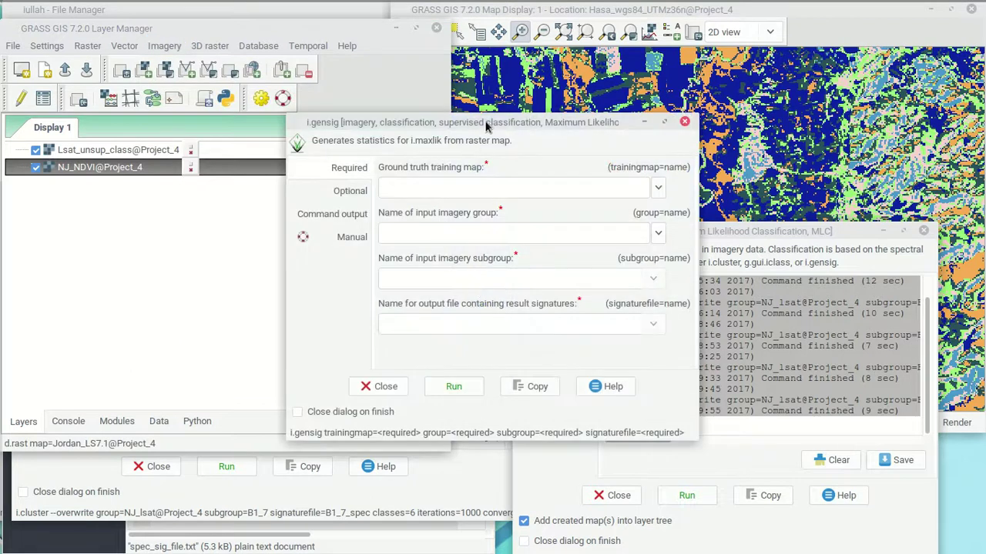
left_click_drag(484, 116, 314, 108)
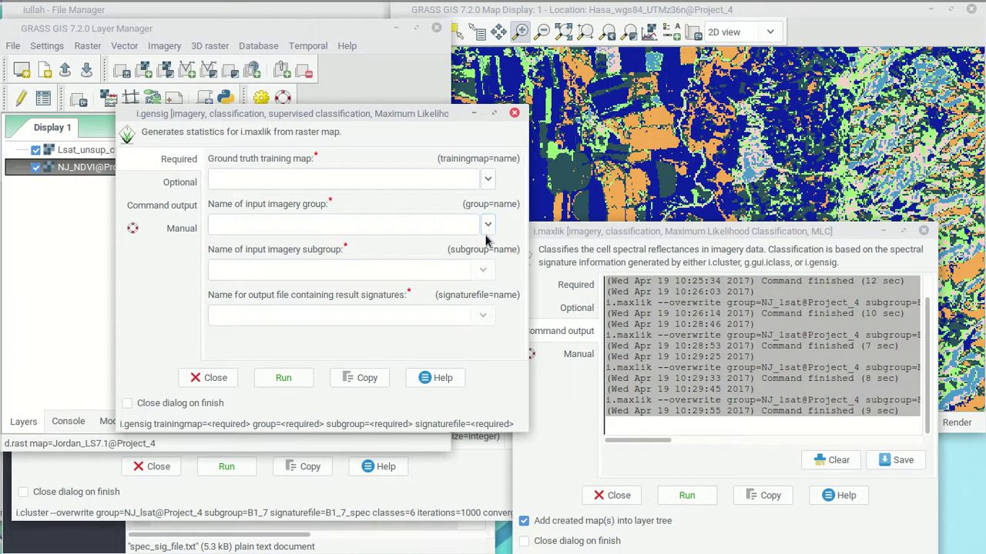
left_click(735, 243)
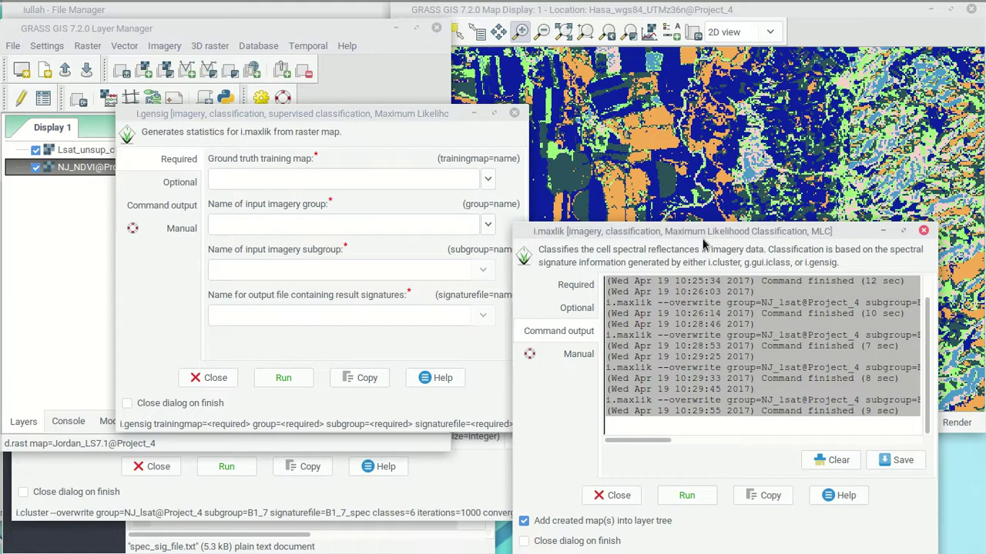
left_click_drag(414, 118, 345, 123)
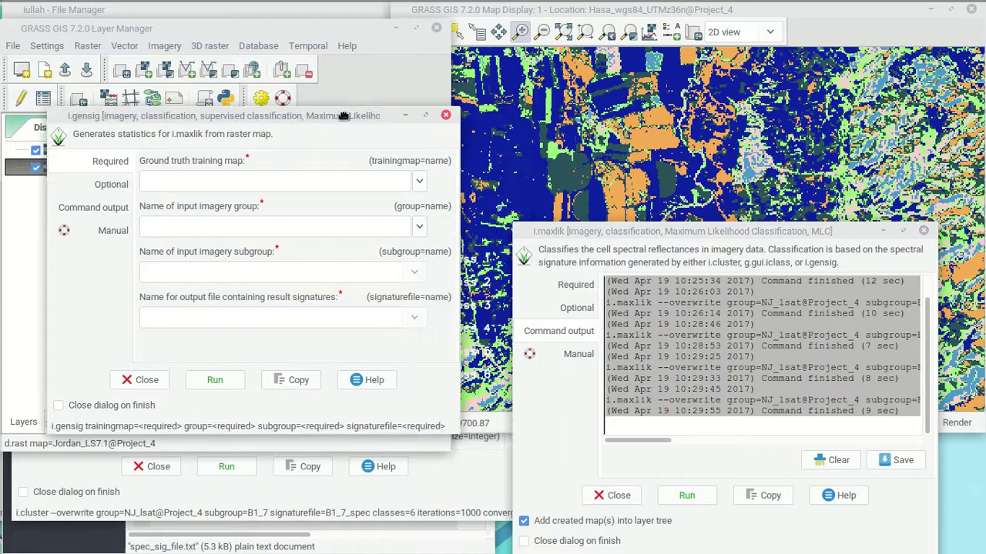
- Configure i.gensig with training map Lsat_unsup_class@Project_4, group NJ_lsat@Project_4, subgroup B1_7 and signature file sup_sig, allowing existing files to be overwritten
left_click(419, 184)
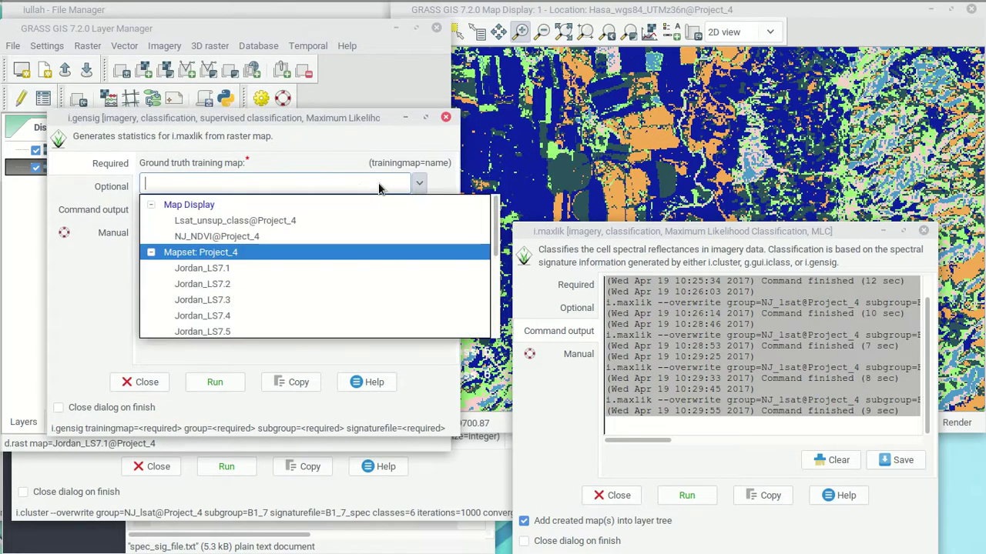
left_click(243, 222)
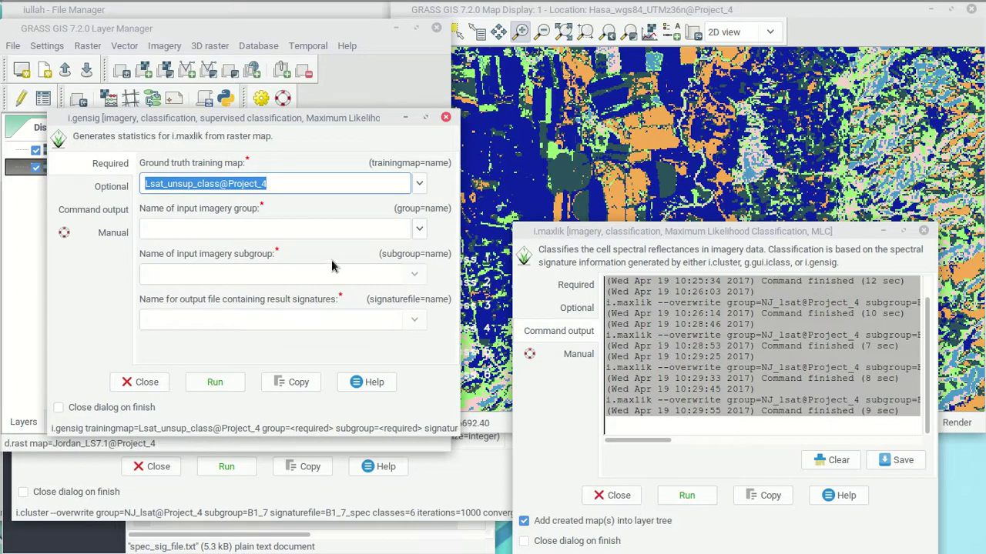
left_click(419, 227)
left_click(193, 286)
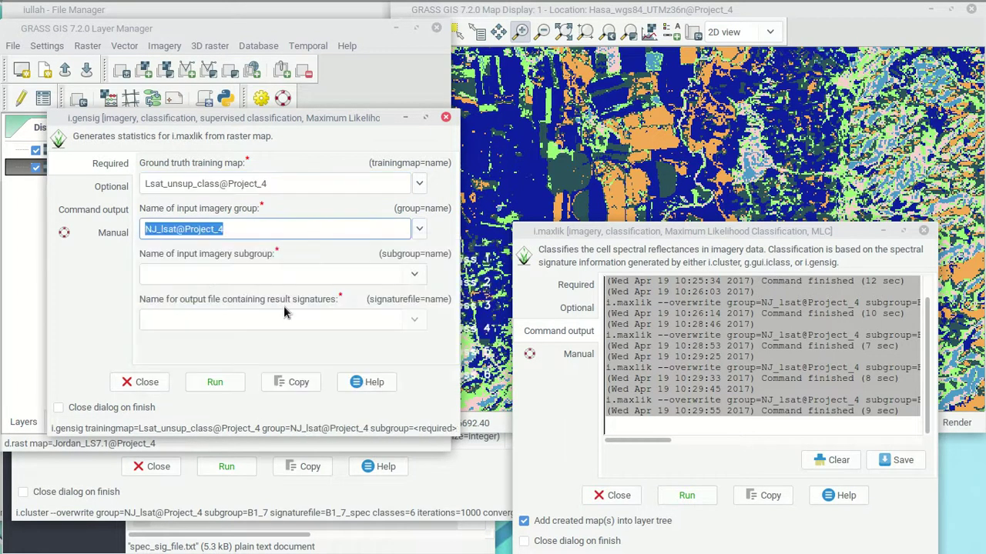
left_click(410, 269)
left_click(240, 298)
left_click(321, 318)
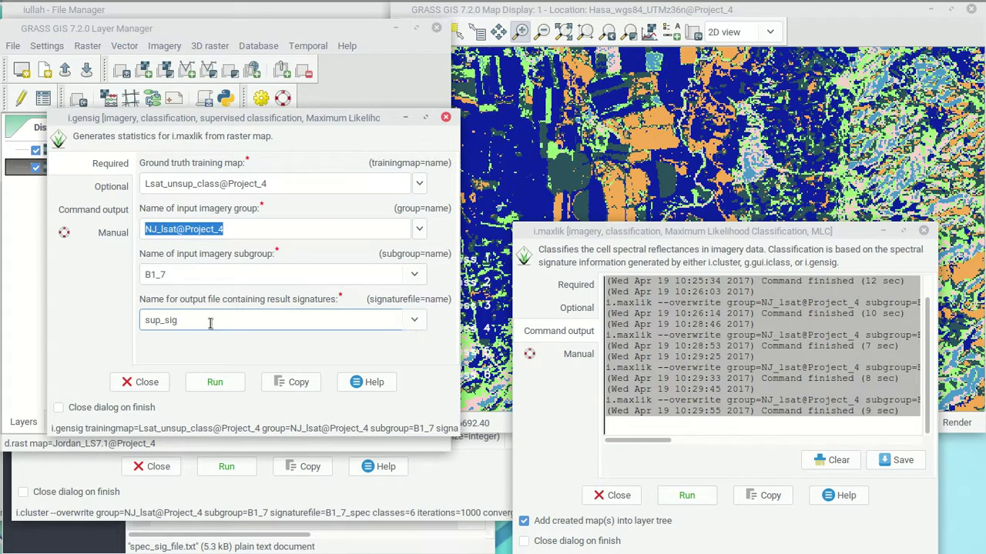
left_click(115, 188)
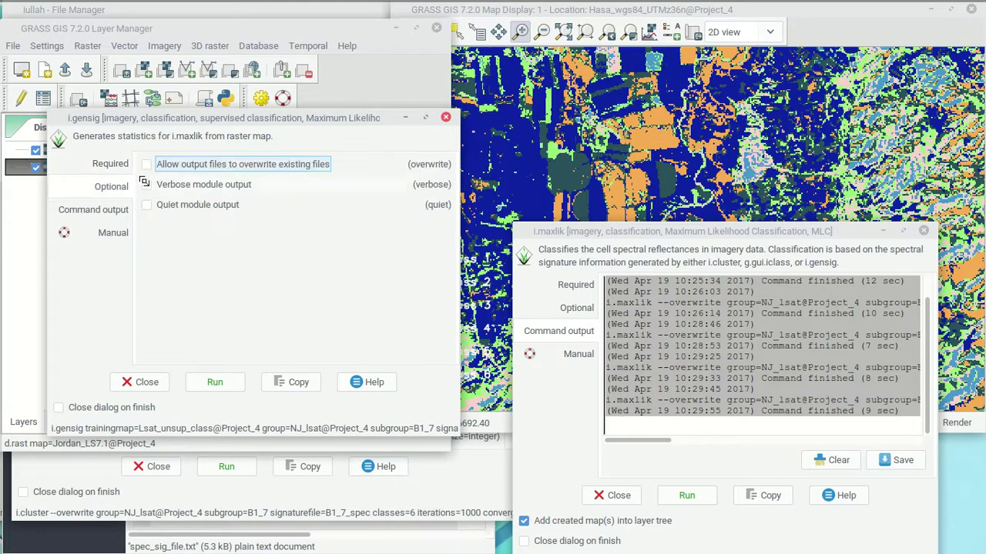
left_click(147, 165)
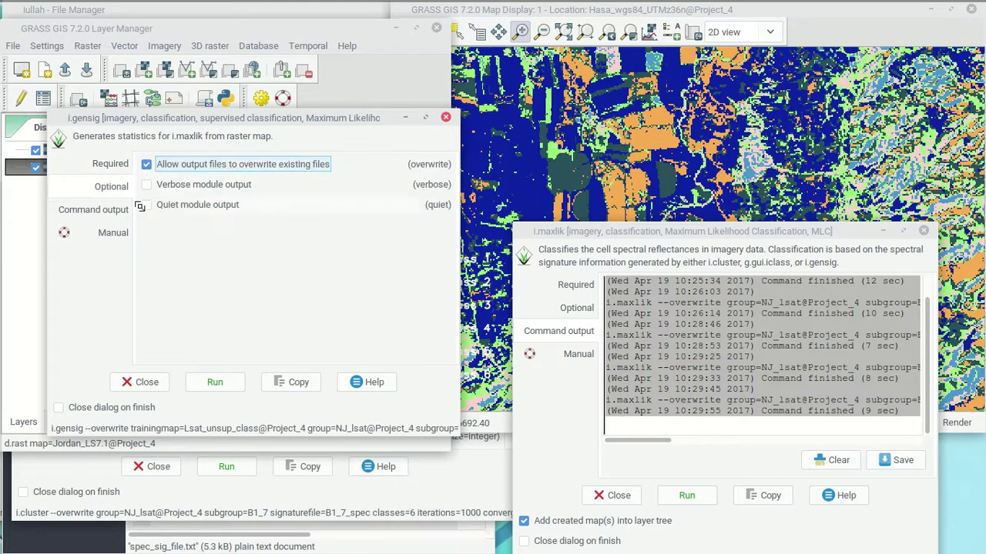
- Run i.gensig to generate the sup_sig signatures, then move the i.maxlik dialog into view and show its required inputs
left_click(220, 385)
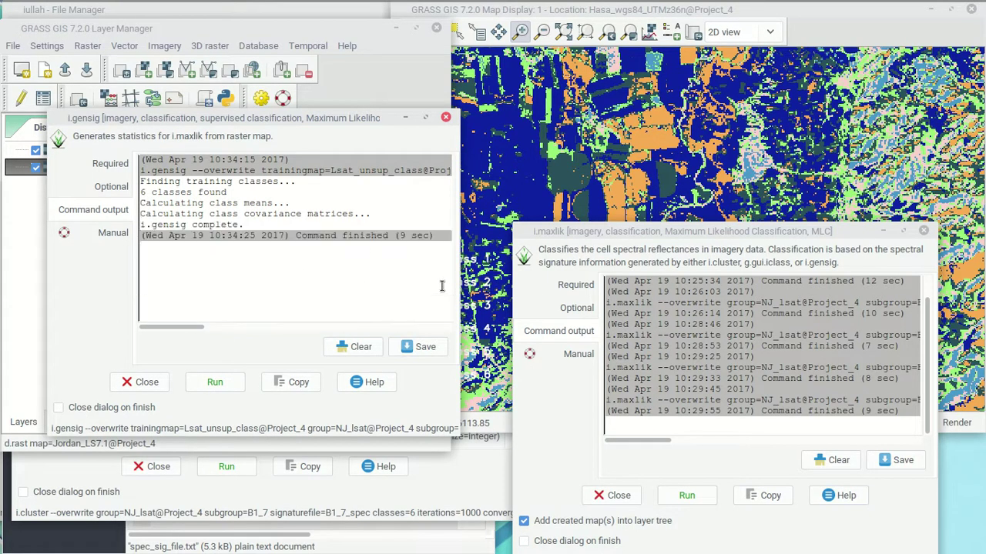
left_click_drag(699, 231, 686, 165)
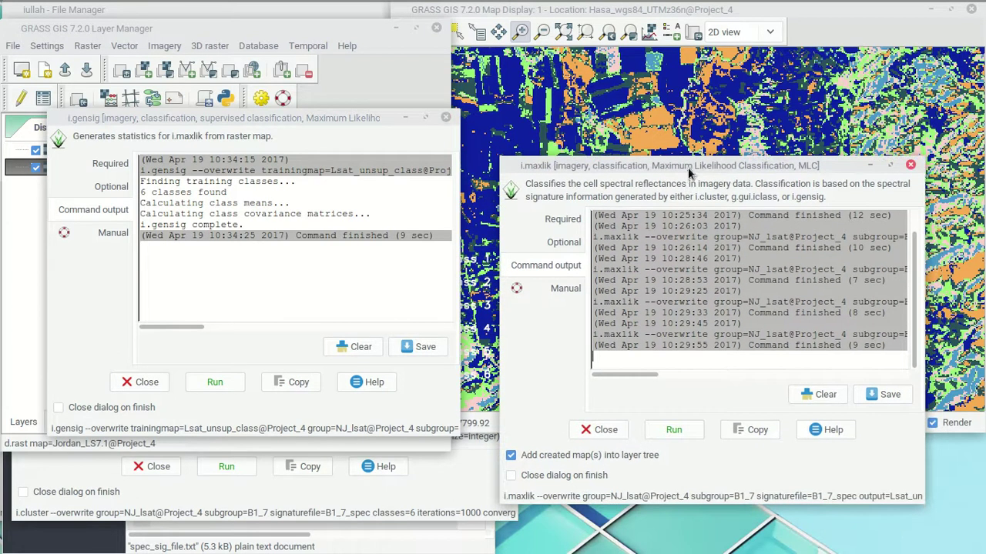
left_click(571, 221)
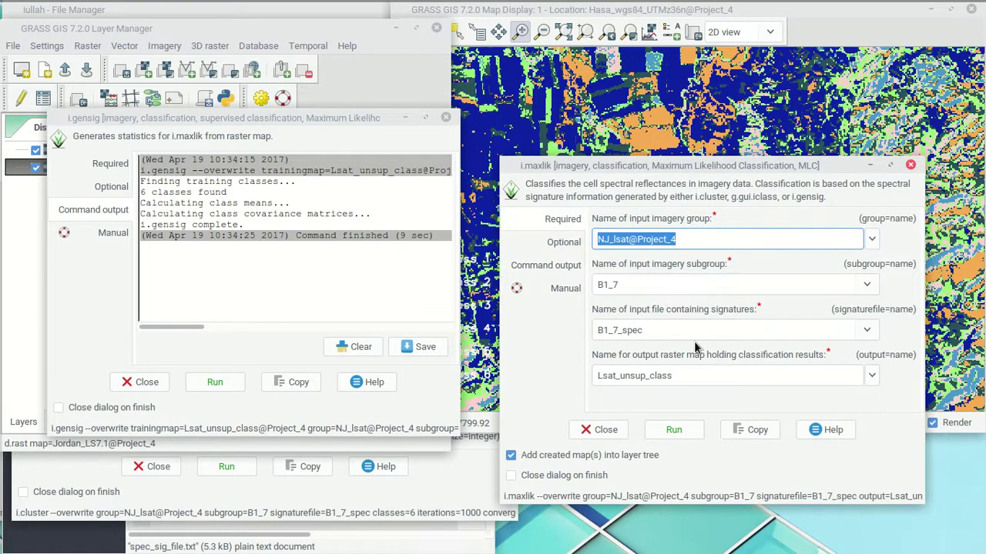
- Set the i.maxlik input signature file to sup_sig, reusing the output file name from i.gensig
left_click(872, 375)
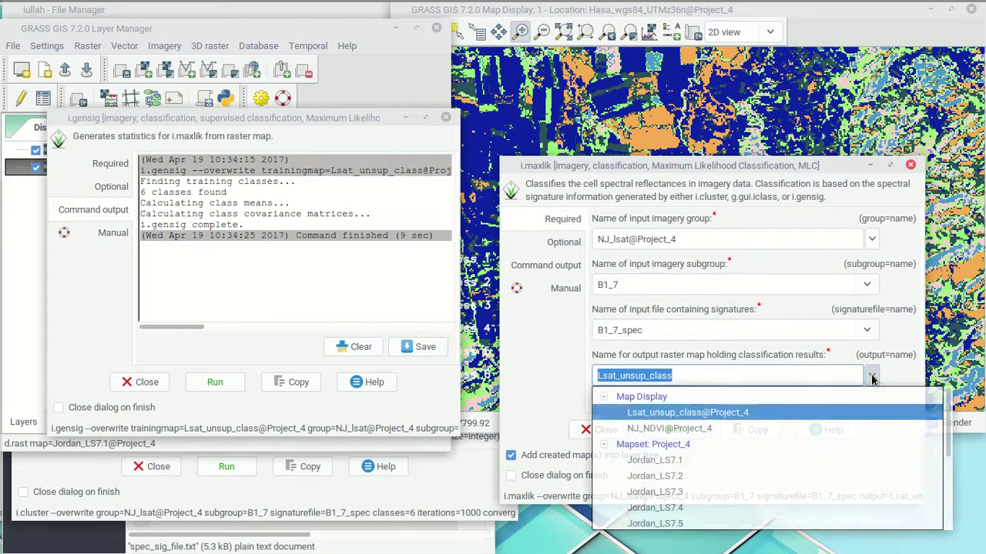
left_click(708, 375)
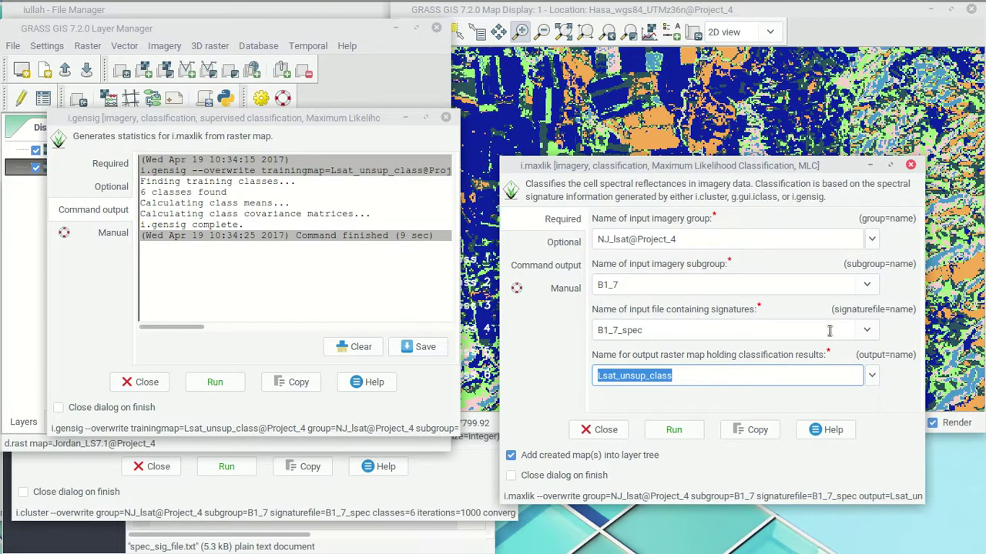
left_click(866, 330)
left_click(747, 348)
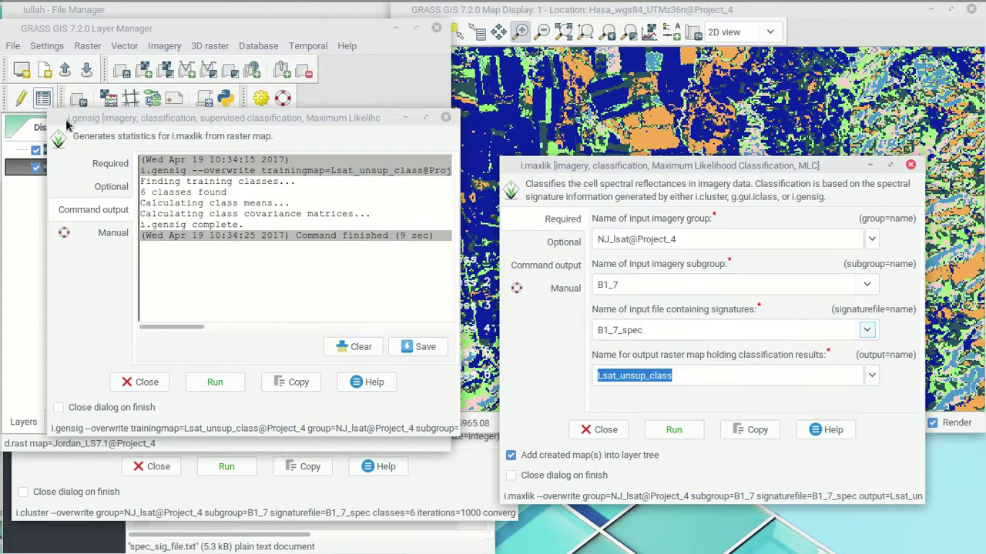
left_click(112, 165)
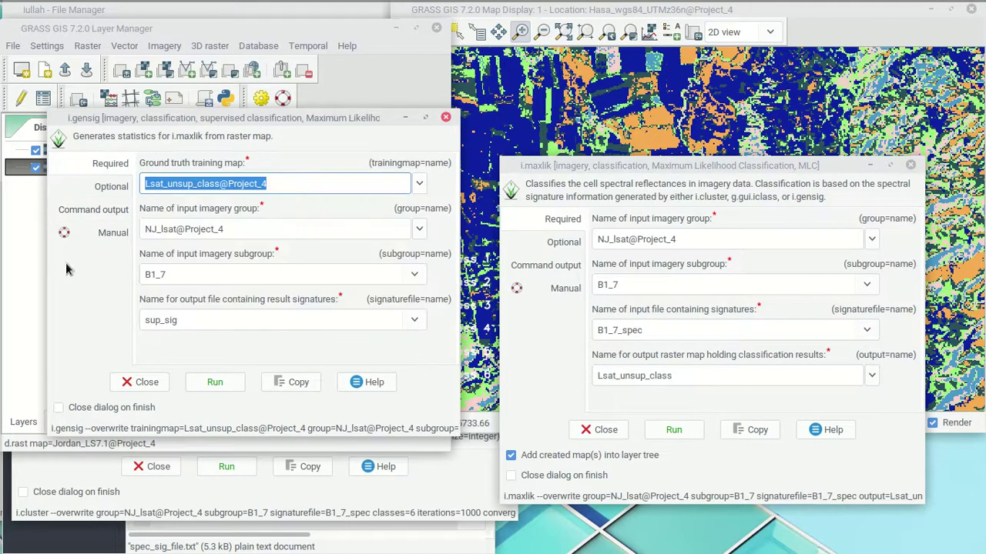
double_click(185, 316)
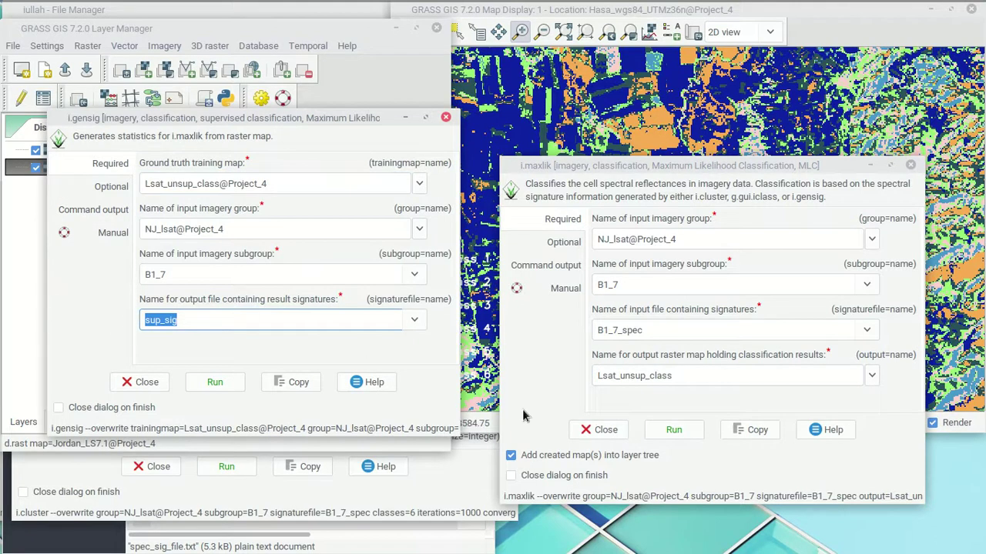
key("ctrl+c")
double_click(616, 329)
key("ctrl+v")
- Name the i.maxlik output map Lsat_refined_class and run the classification
left_click(743, 375)
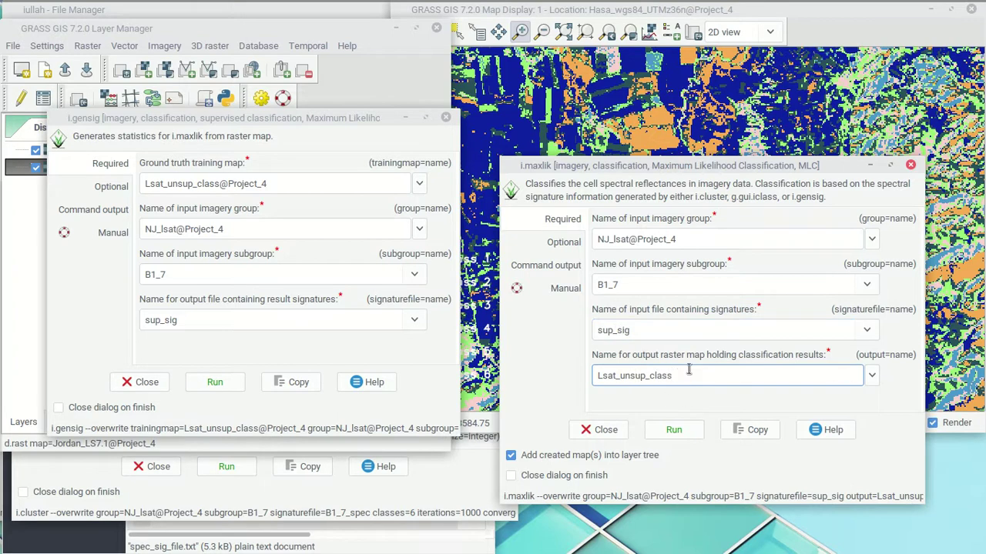
key("BackSpace")
key("BackSpace")
key("BackSpace")
key("BackSpace")
type("refined")
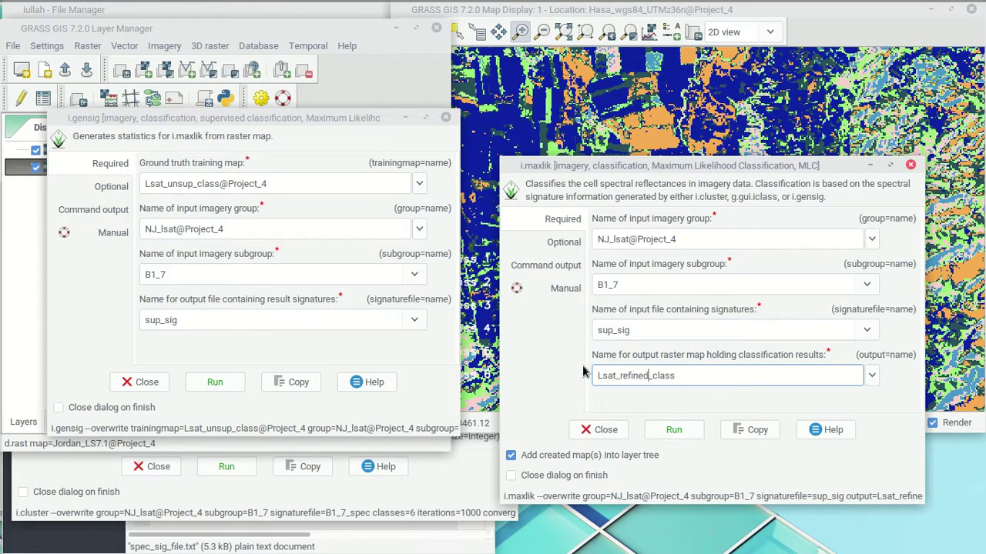
left_click(680, 431)
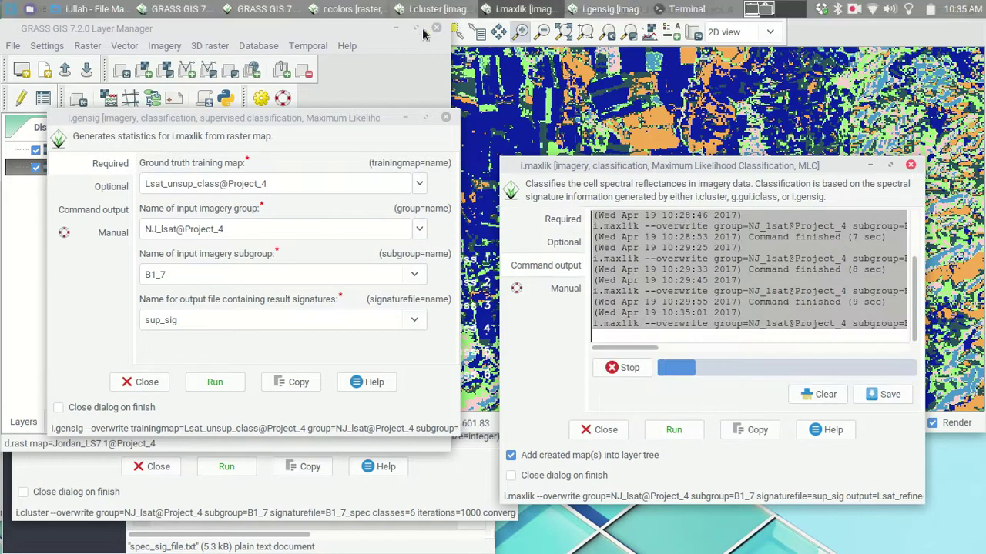
- Bring the layer list and the map display forward to view the Lsat_refined_class result
left_click(343, 30)
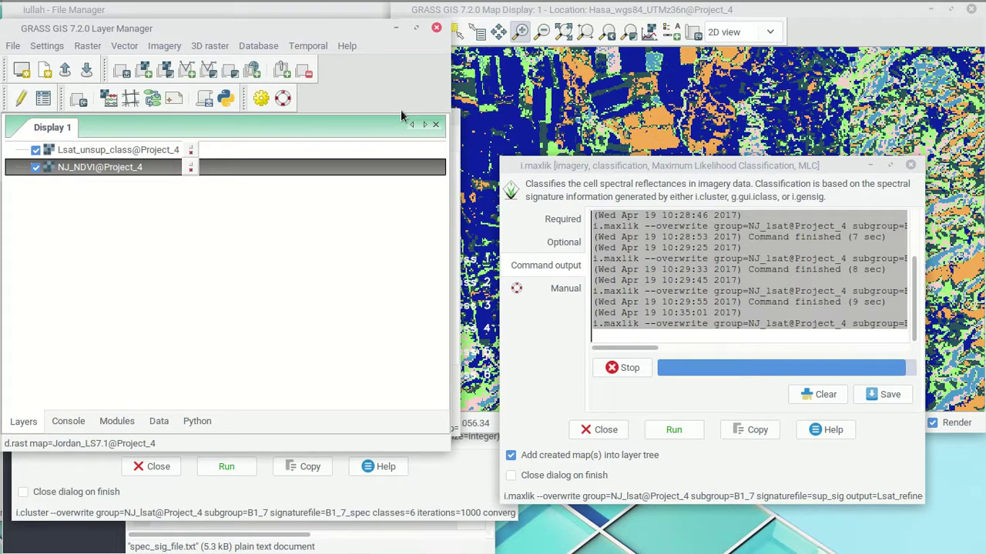
left_click_drag(72, 151, 73, 172)
left_click(874, 42)
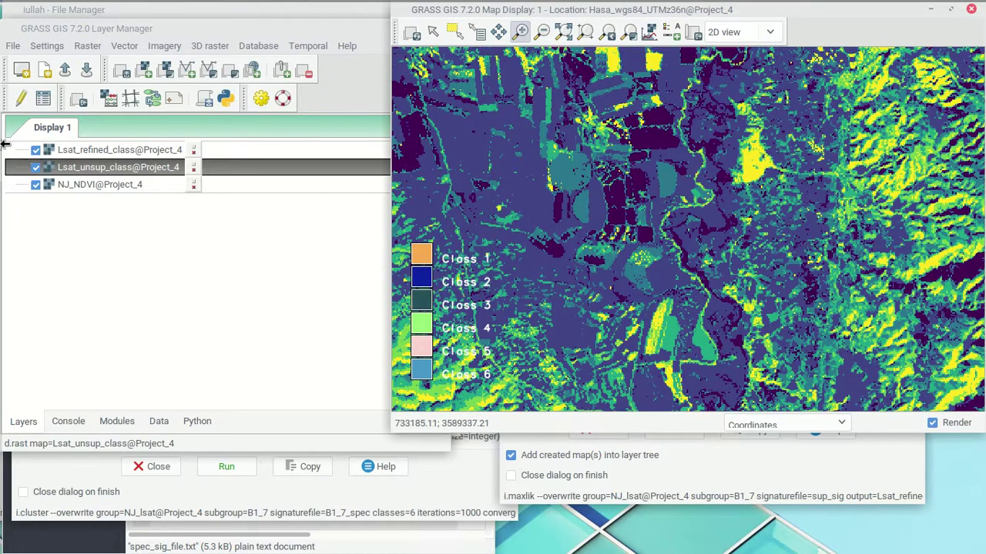
- Copy the color table of Lsat_unsup_class@Project_4 to Lsat_refined_class@Project_4 with r.colors and move the dialog off the map
left_click(104, 154)
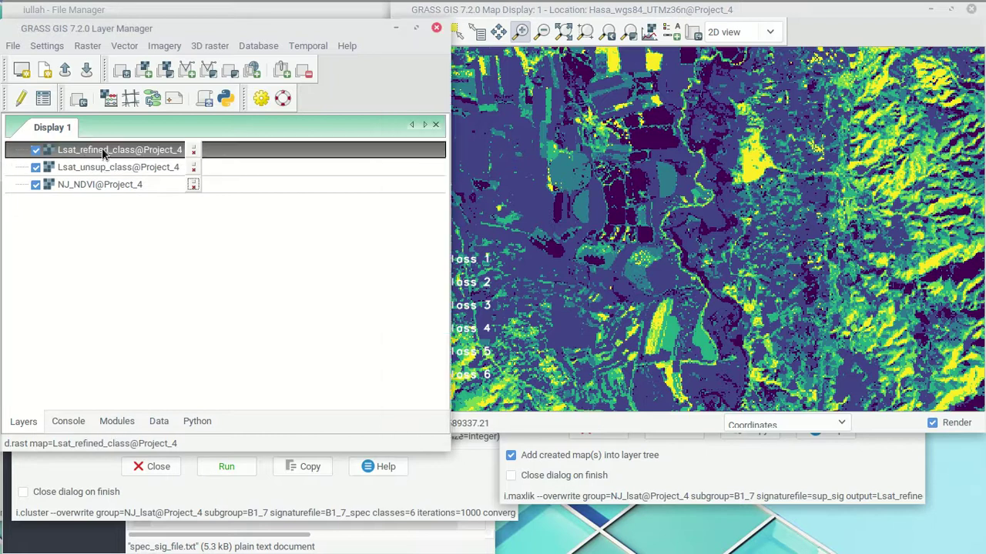
right_click(105, 153)
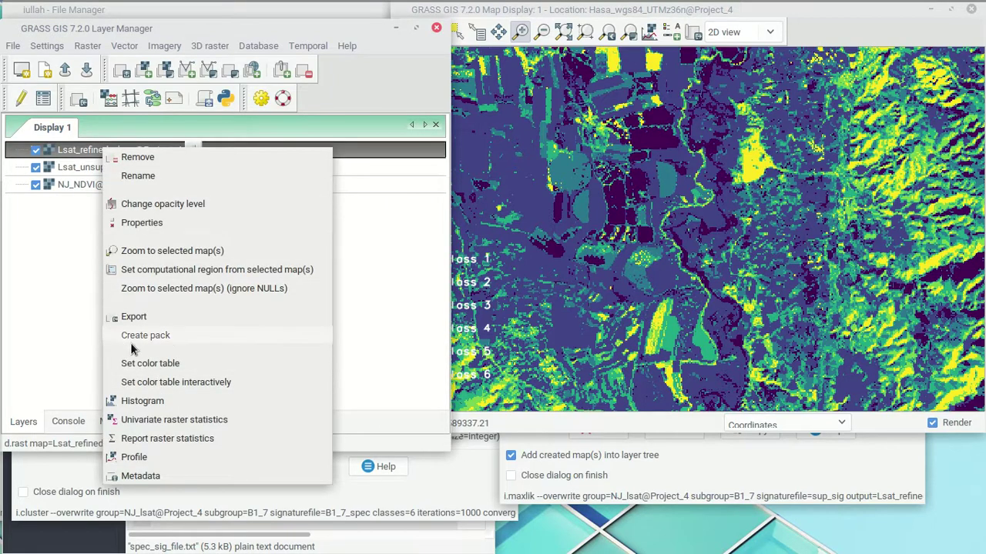
left_click(156, 366)
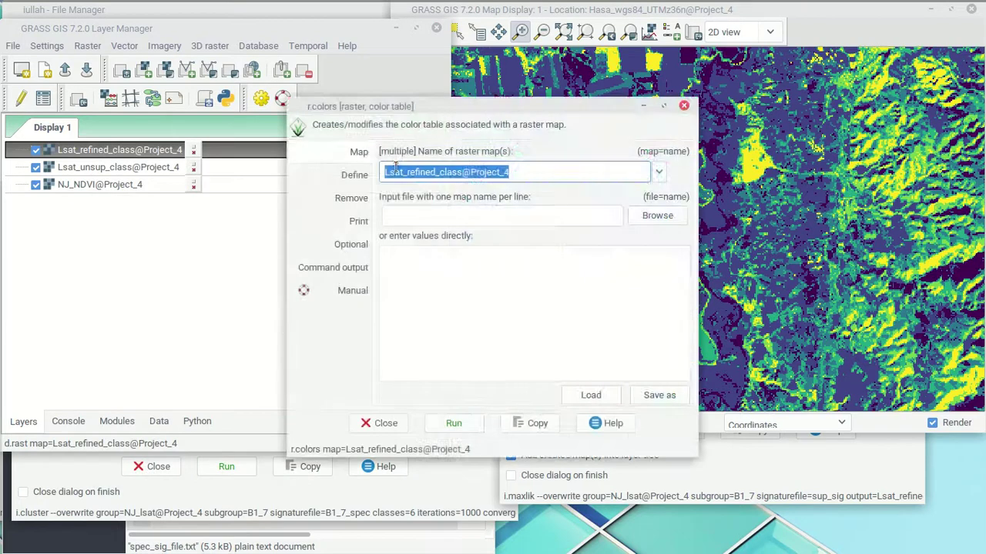
left_click(358, 175)
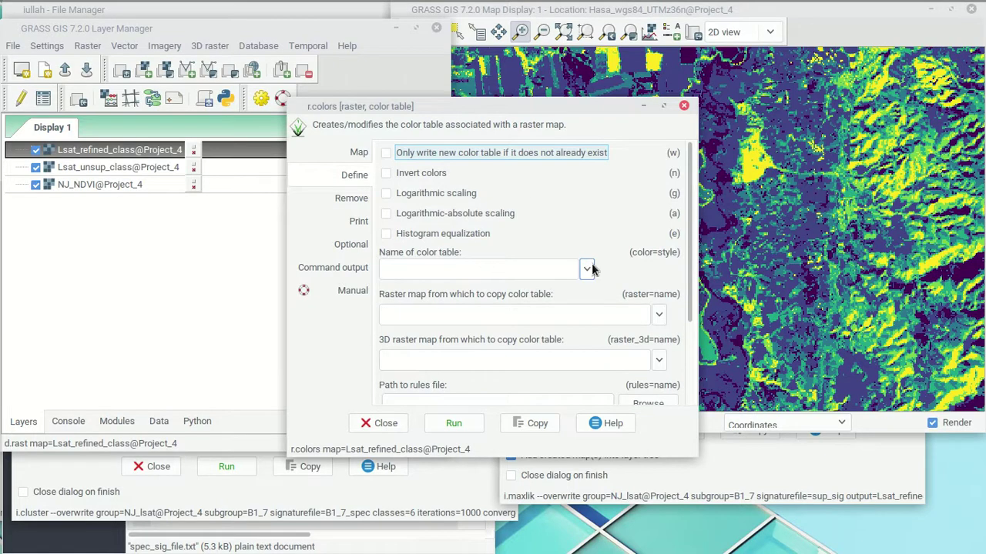
left_click(658, 317)
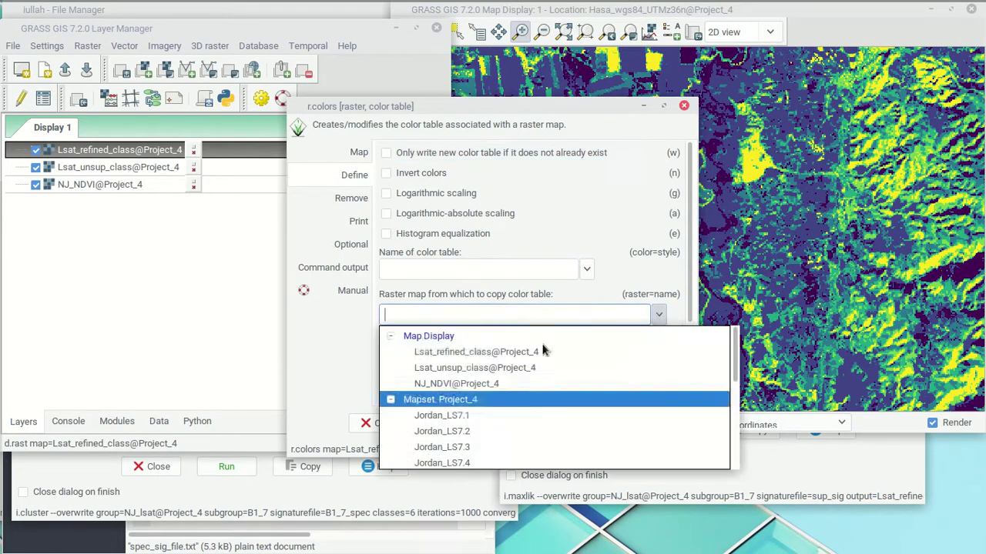
left_click(506, 368)
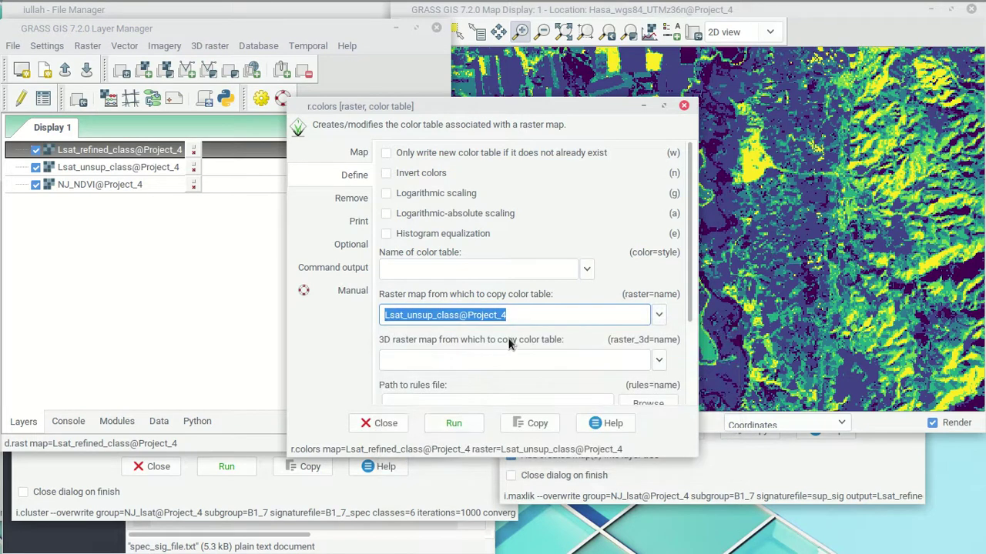
left_click(472, 425)
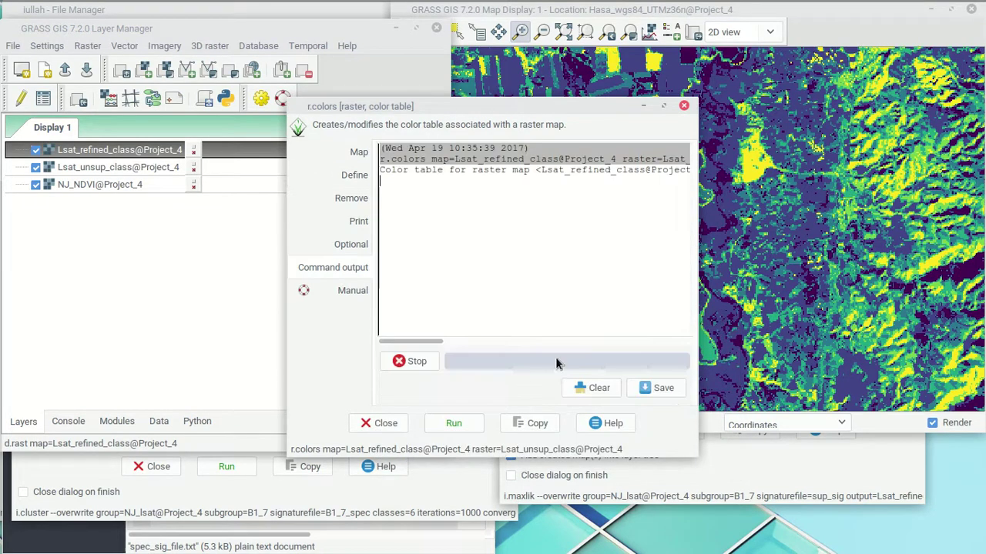
left_click_drag(576, 112, 229, 226)
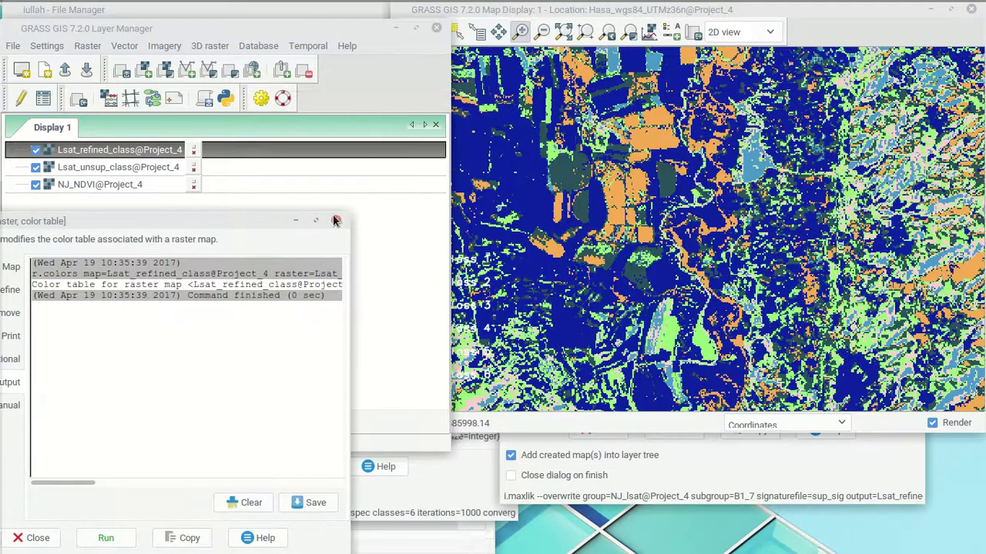
- Repeatedly hide and show Lsat_refined_class to compare the refined classification with Lsat_unsup_class
left_click(719, 17)
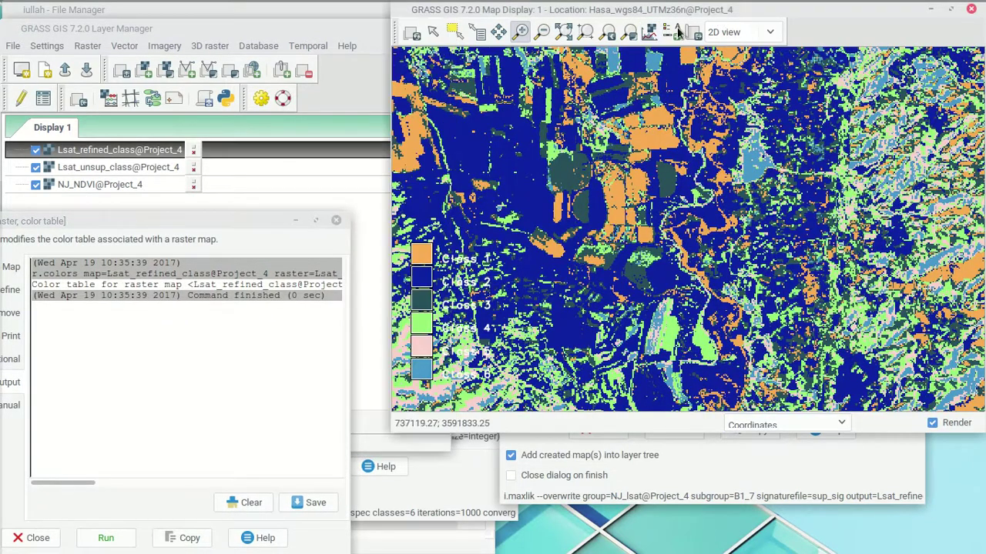
left_click(375, 32)
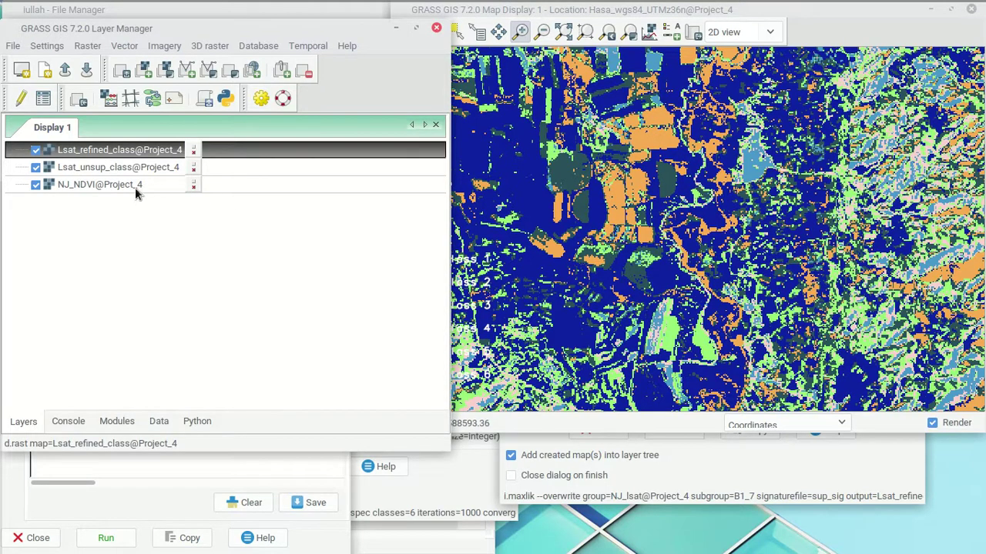
left_click(36, 150)
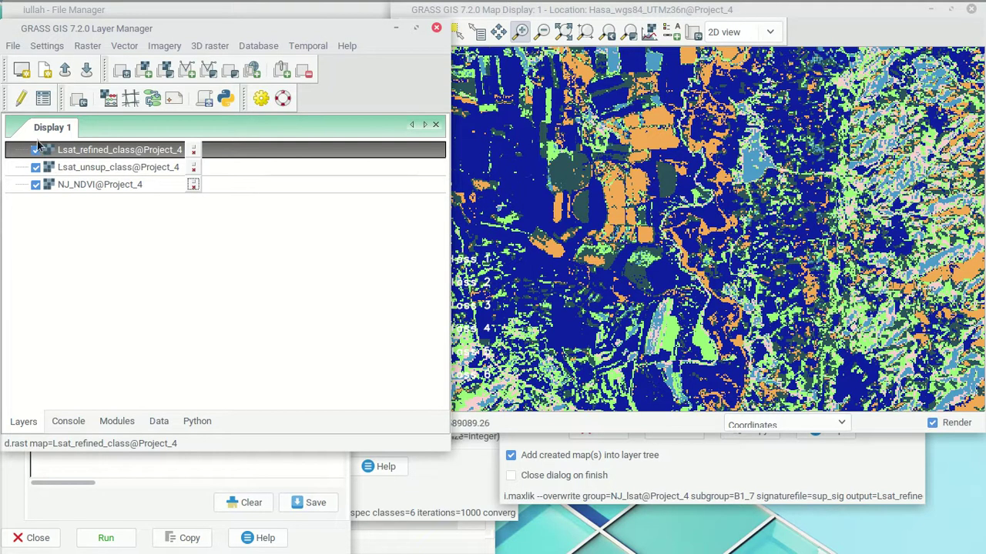
left_click(34, 151)
left_click(34, 151)
left_click(35, 151)
left_click(34, 151)
left_click(35, 151)
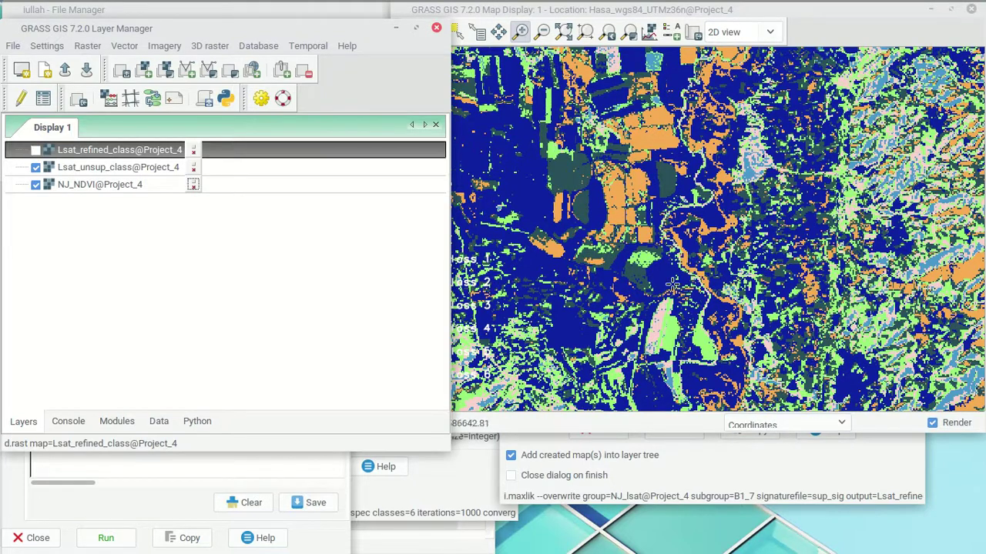
- Bring the i.gensig dialog back to the front and look through the maps offered as ground truth training map
left_click(17, 499)
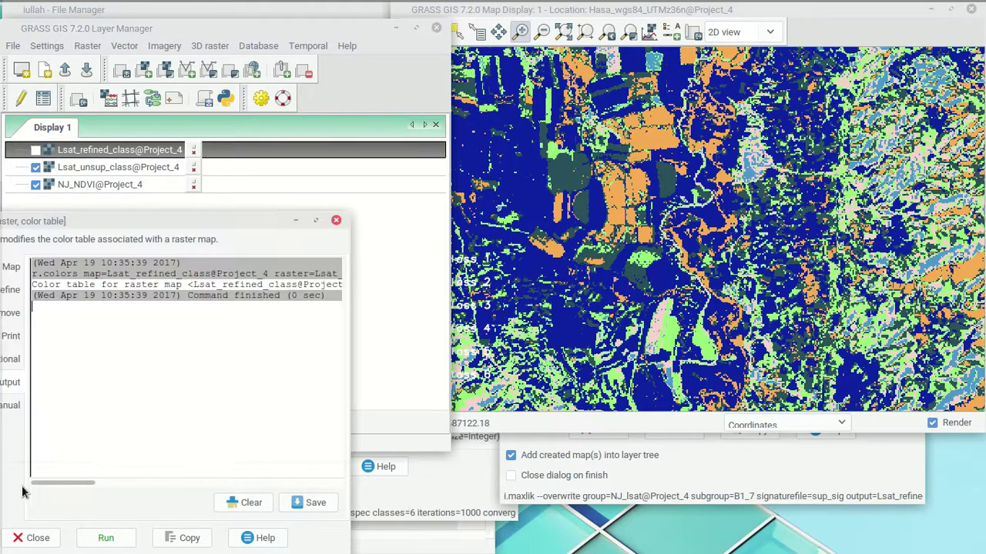
left_click_drag(207, 220, 304, 97)
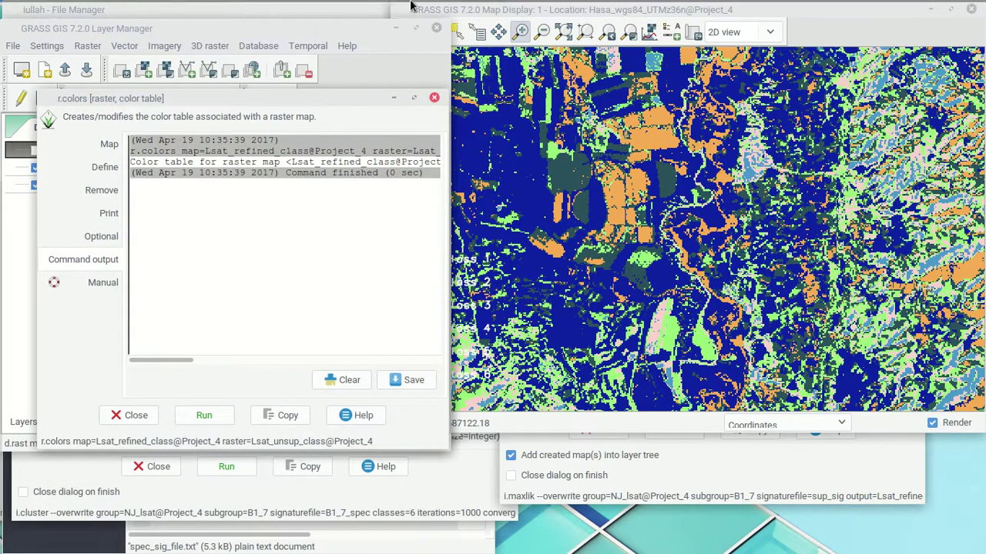
left_click(563, 9)
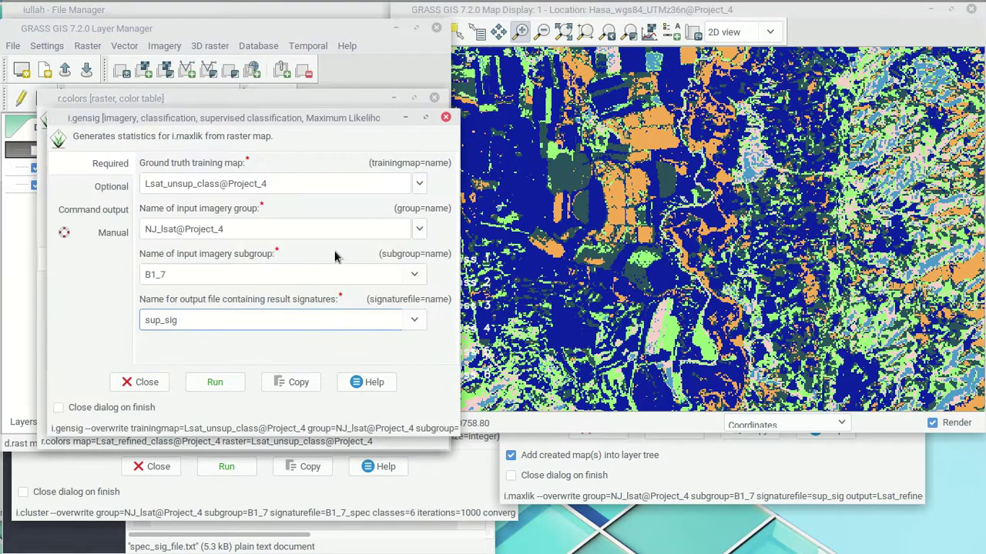
left_click(418, 185)
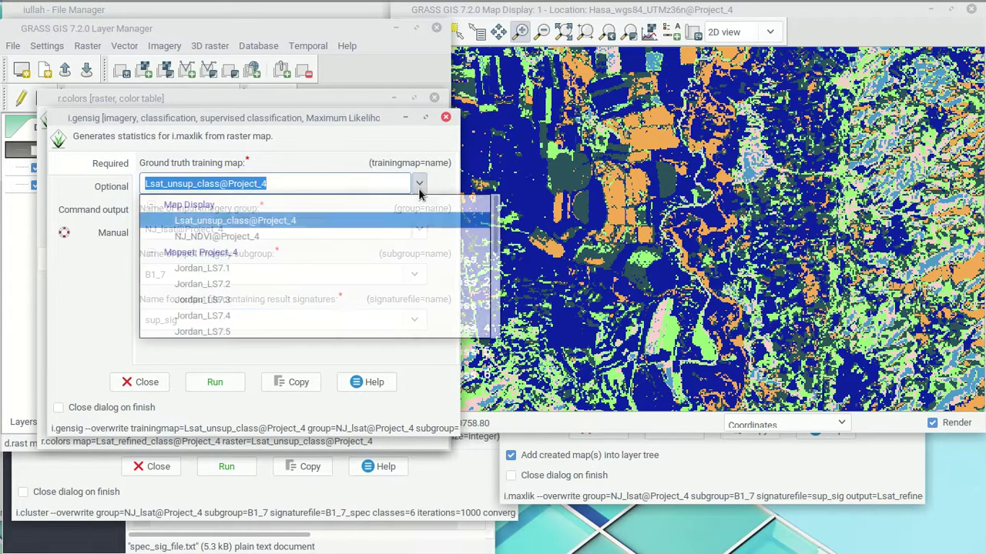
left_click(346, 184)
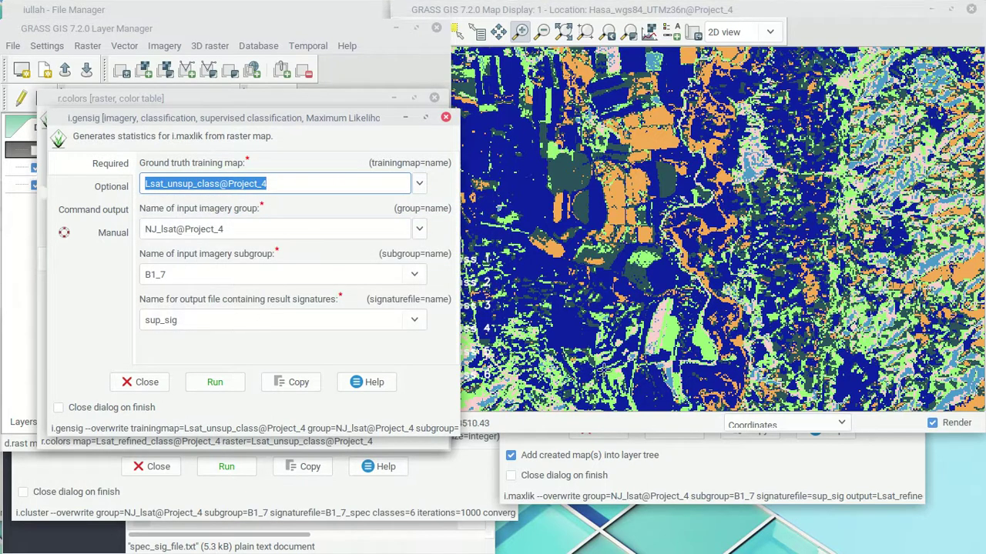
- Set the i.gensig ground truth training map to Lsat_refined_class, copying the output map name from i.maxlik
left_click(861, 505)
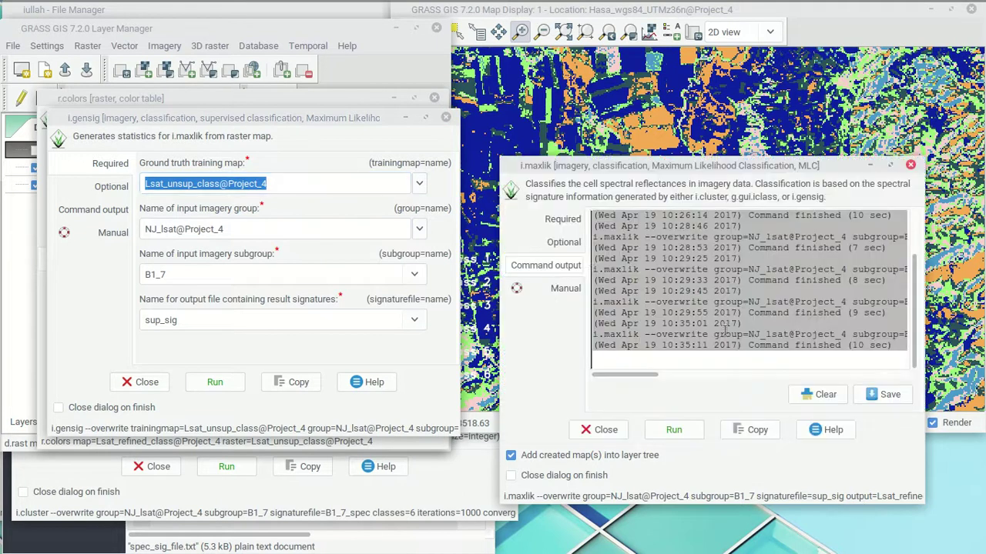
left_click(561, 220)
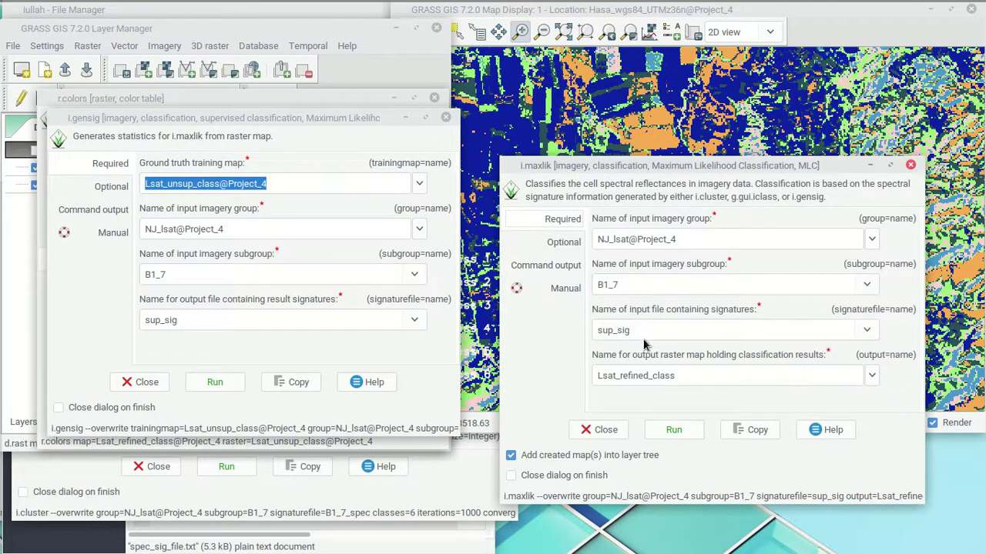
double_click(625, 375)
key("ctrl+c")
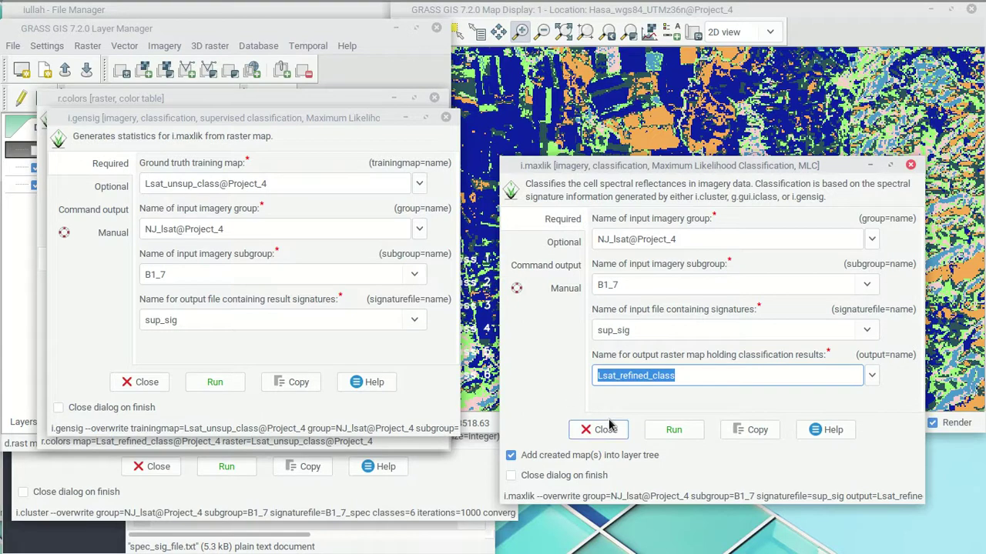
double_click(282, 183)
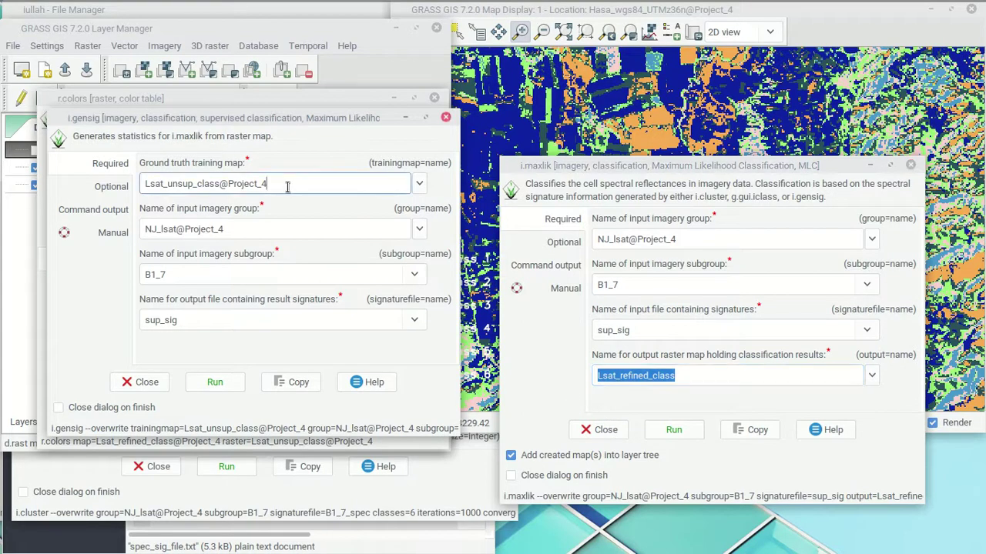
key("ctrl+v")
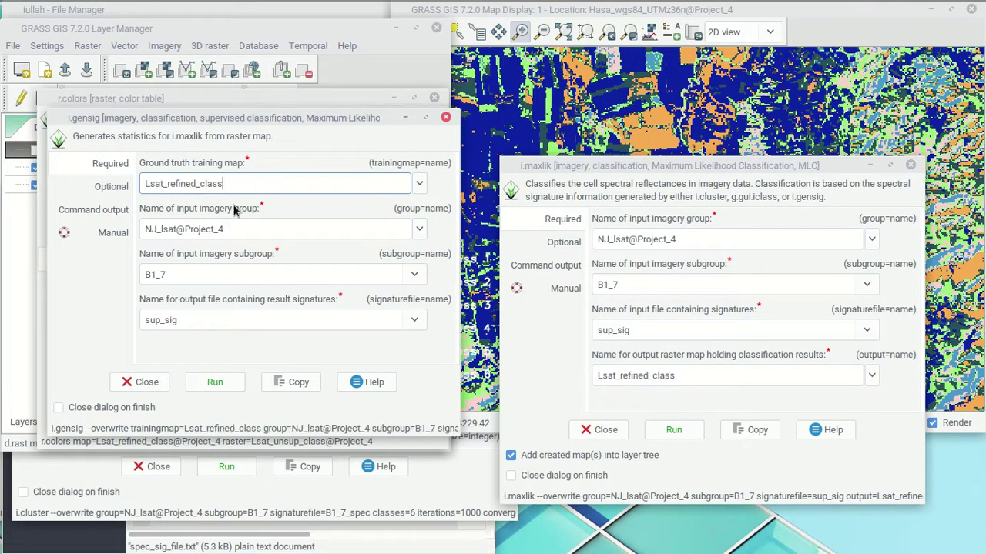
- Generate signatures from the Lsat_refined_class training map with i.gensig, writing them to the signature file sup_sig2
left_click(244, 229)
left_click(203, 326)
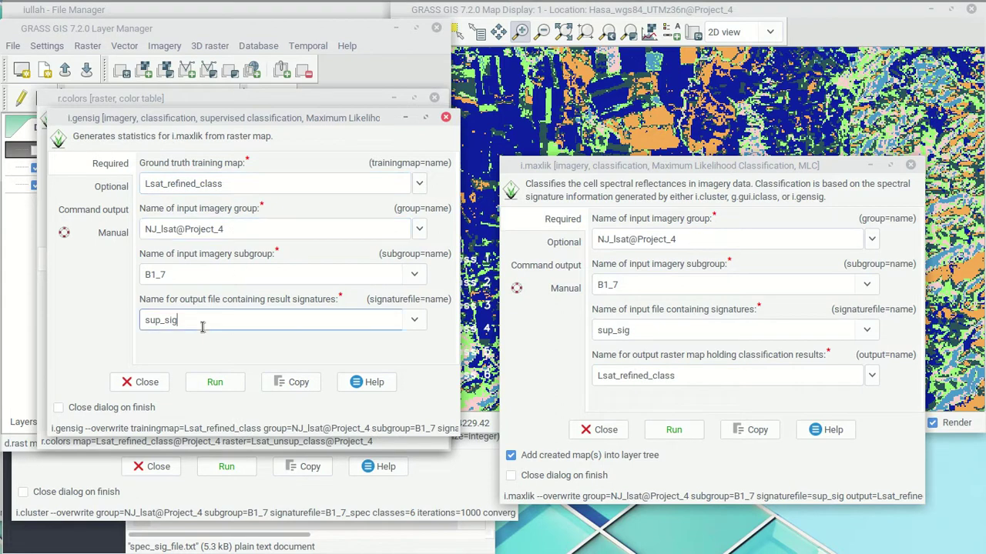
left_click(215, 383)
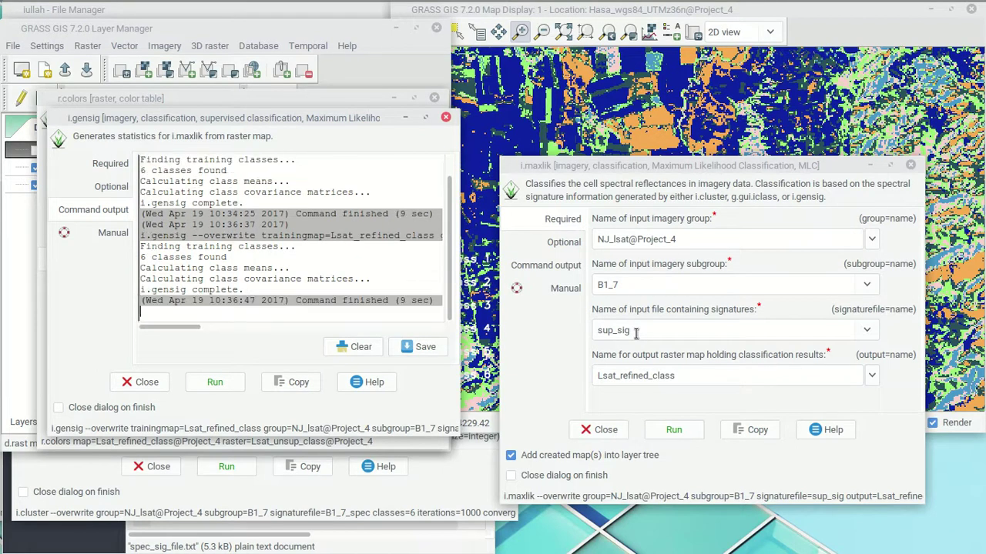
- Classify the NJ_lsat group with i.maxlik using signature file sup_sig2 and output map Lsat_refined_class2, and bring the map display forward
left_click(649, 332)
type("2")
left_click(684, 377)
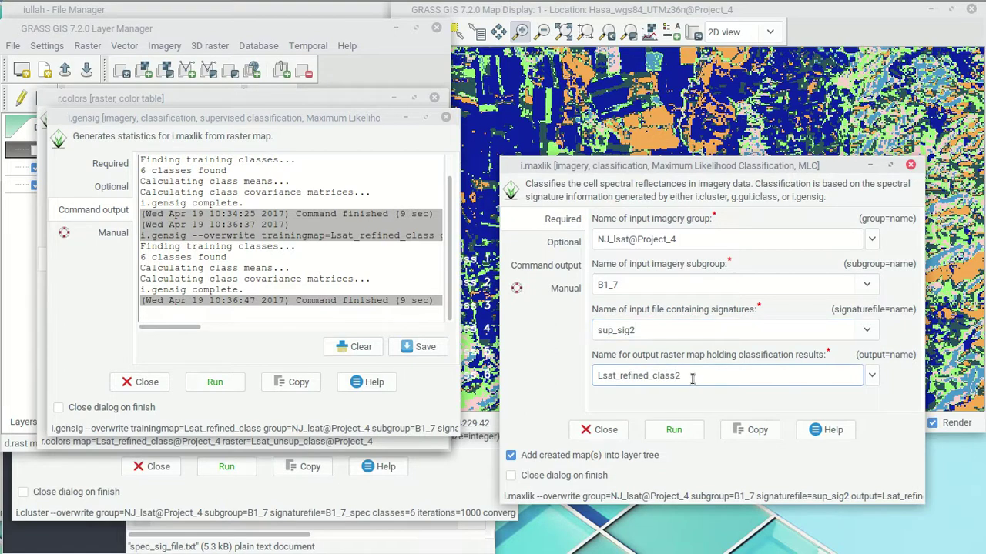
left_click(674, 429)
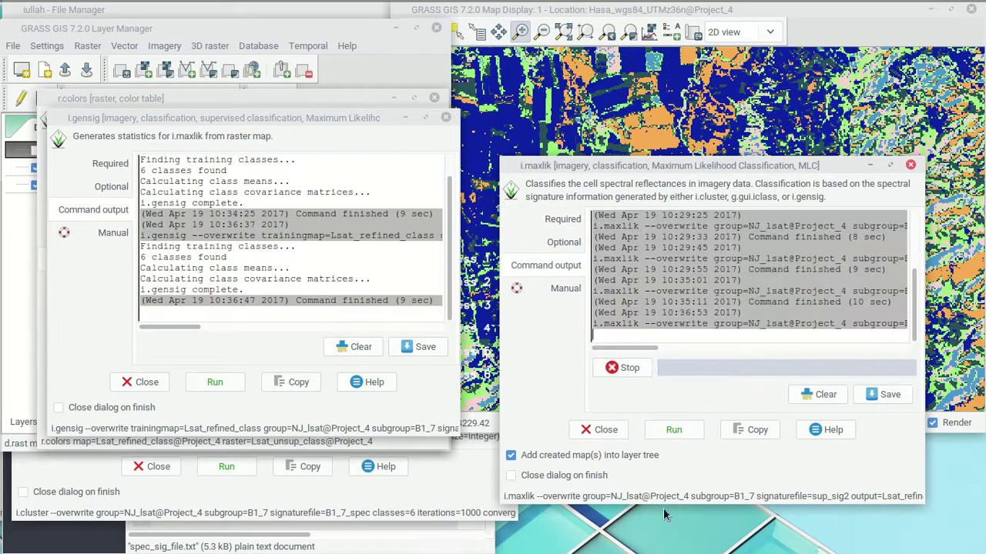
left_click(302, 29)
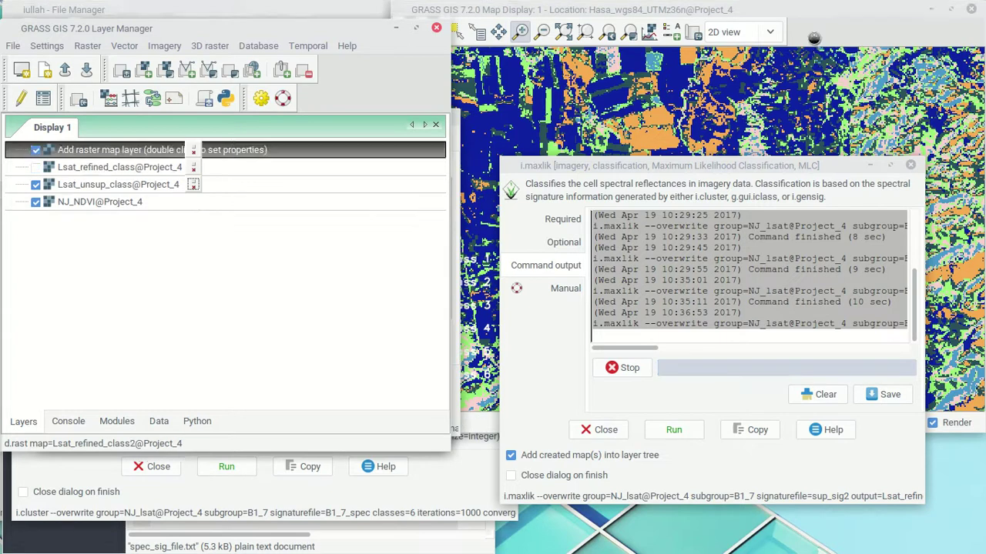
left_click(822, 33)
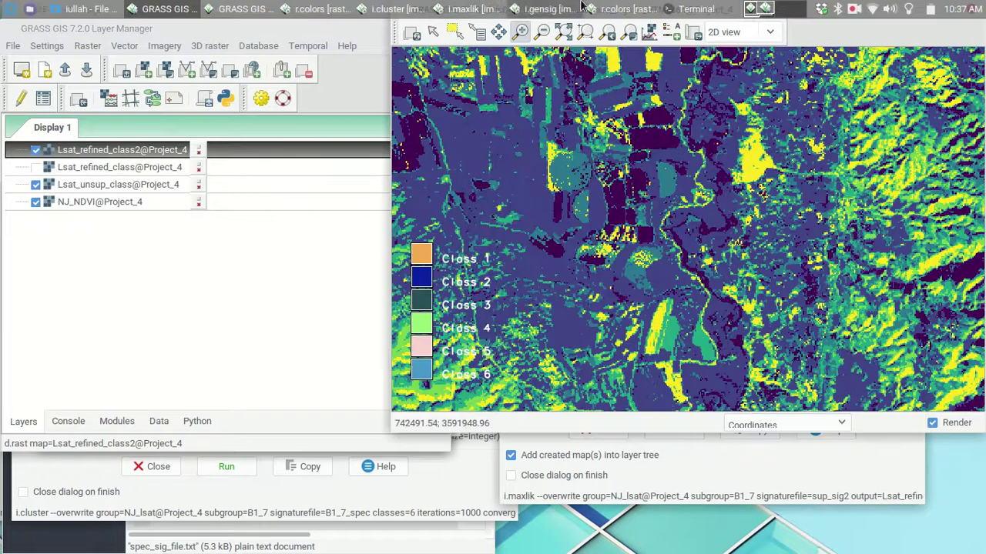
- Copy the color table of Lsat_unsup_class@Project_4 to Lsat_refined_class2@Project_4 with r.colors and close the dialog
left_click(654, 9)
left_click(106, 145)
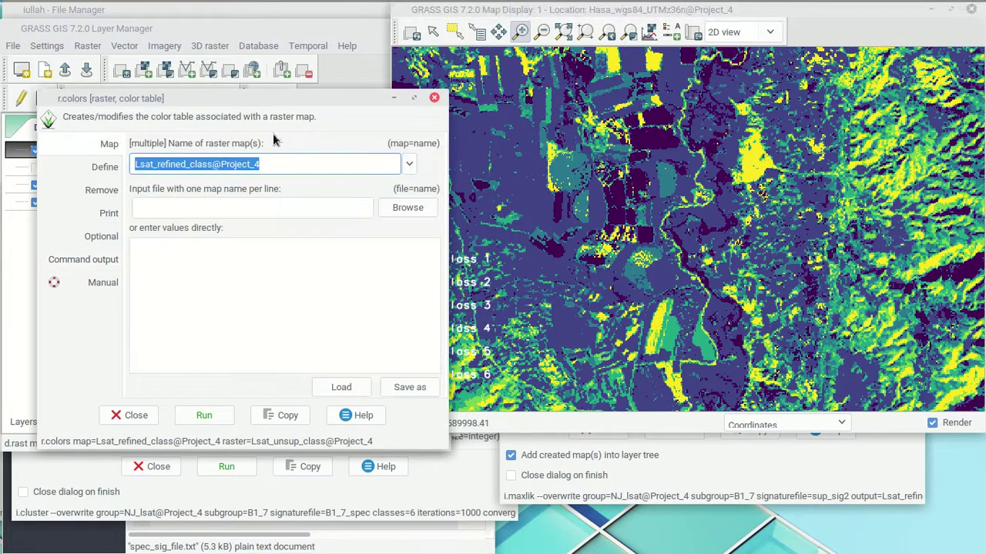
left_click(408, 166)
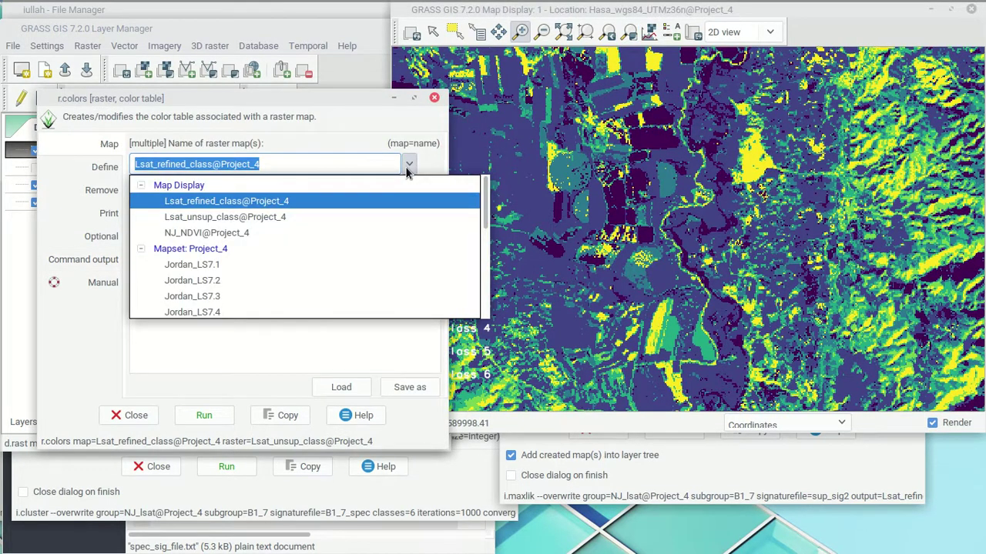
left_click(256, 166)
left_click(216, 164)
type("2")
left_click(215, 420)
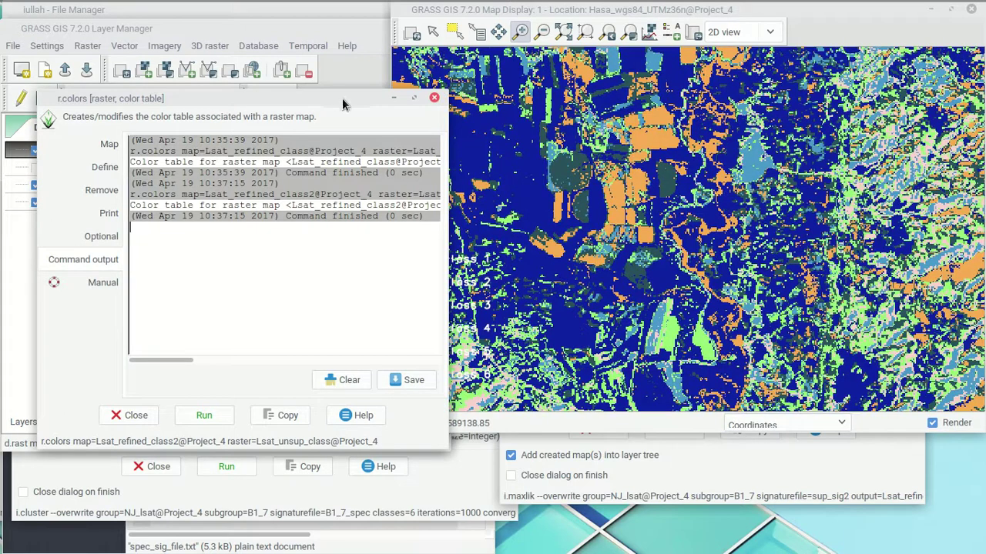
left_click(434, 99)
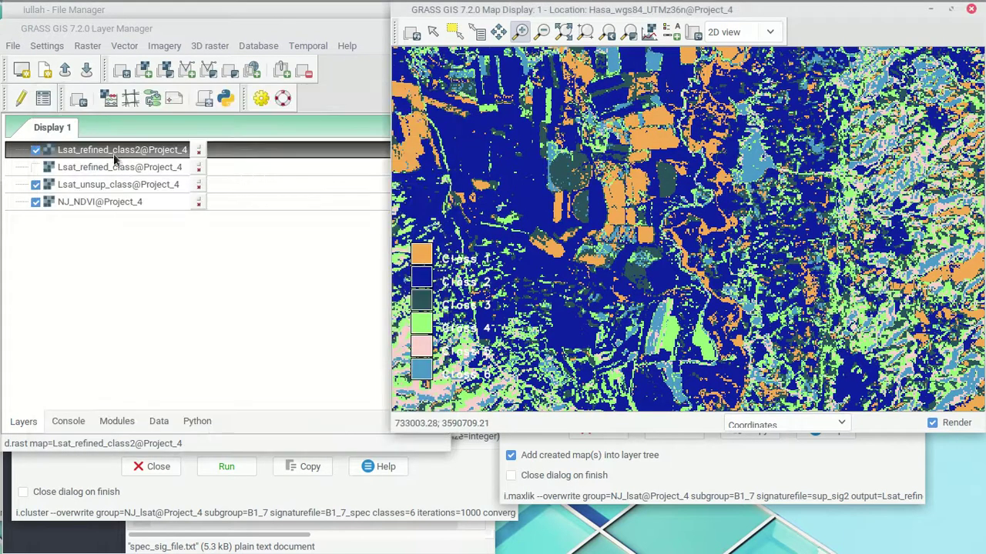
- Toggle Lsat_refined_class2 and Lsat_refined_class to compare the second refinement with the first and with the unsupervised classification
left_click(36, 167)
left_click(36, 150)
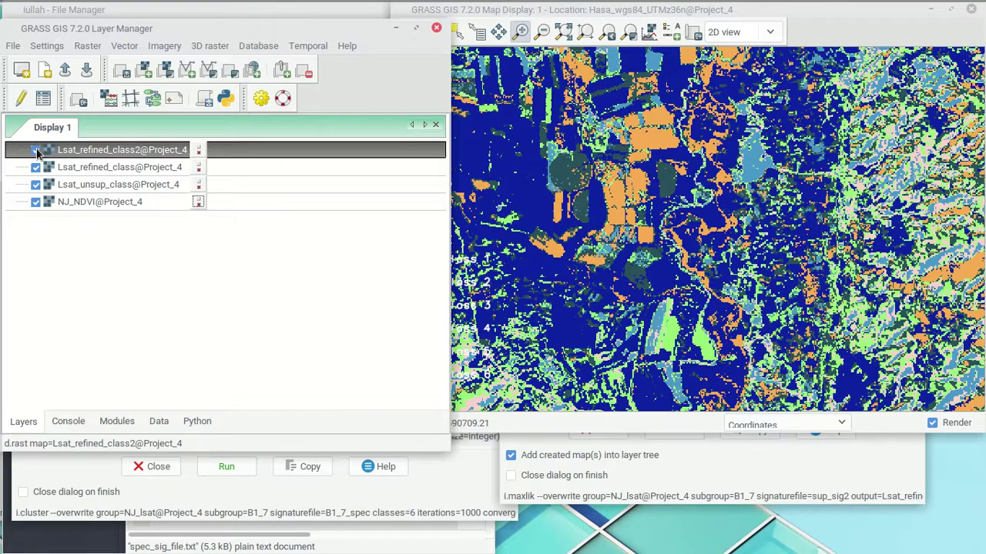
left_click(36, 151)
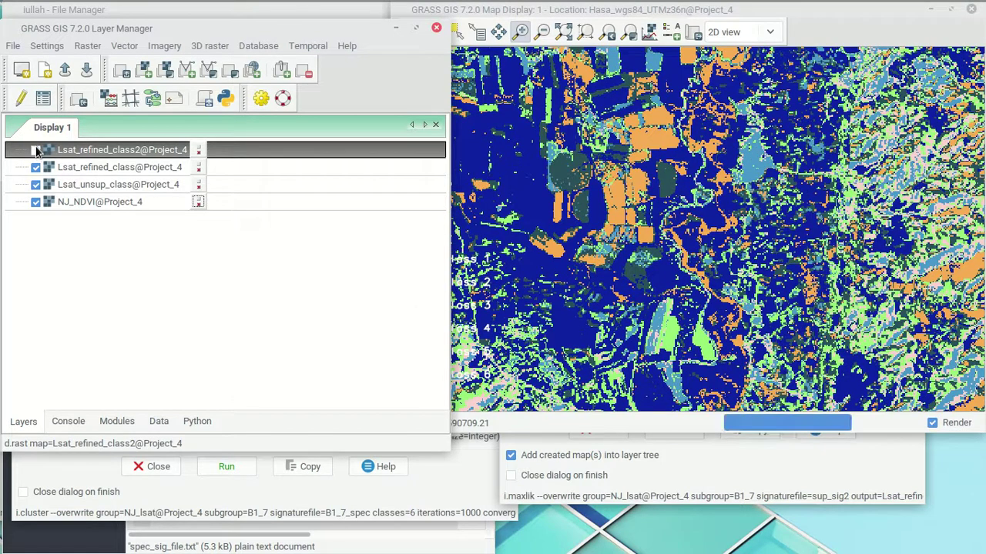
left_click(36, 150)
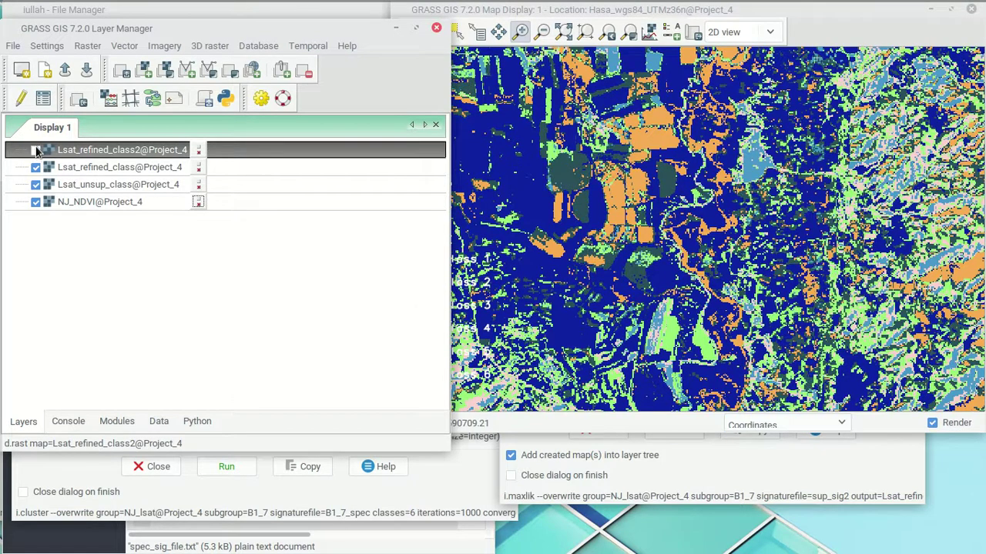
left_click(35, 167)
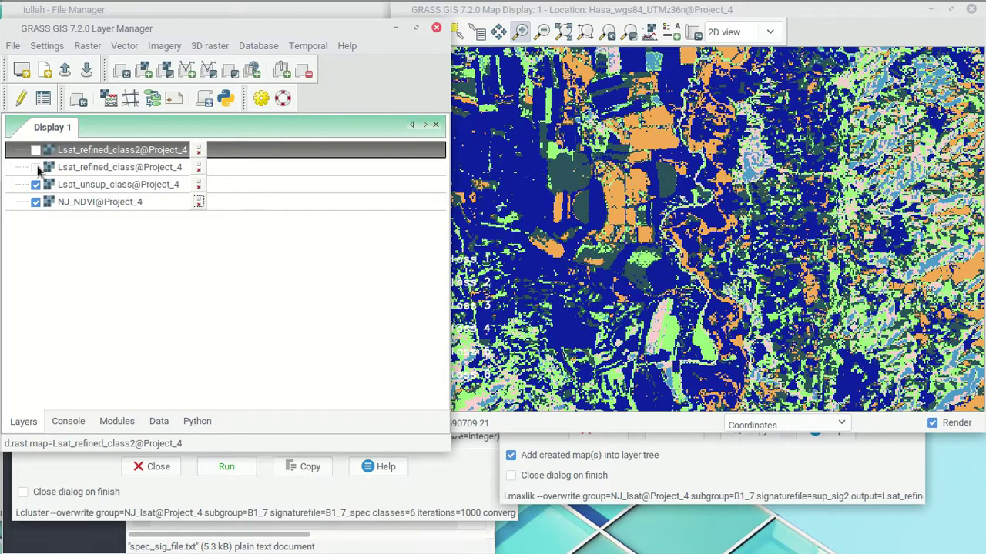
left_click(35, 167)
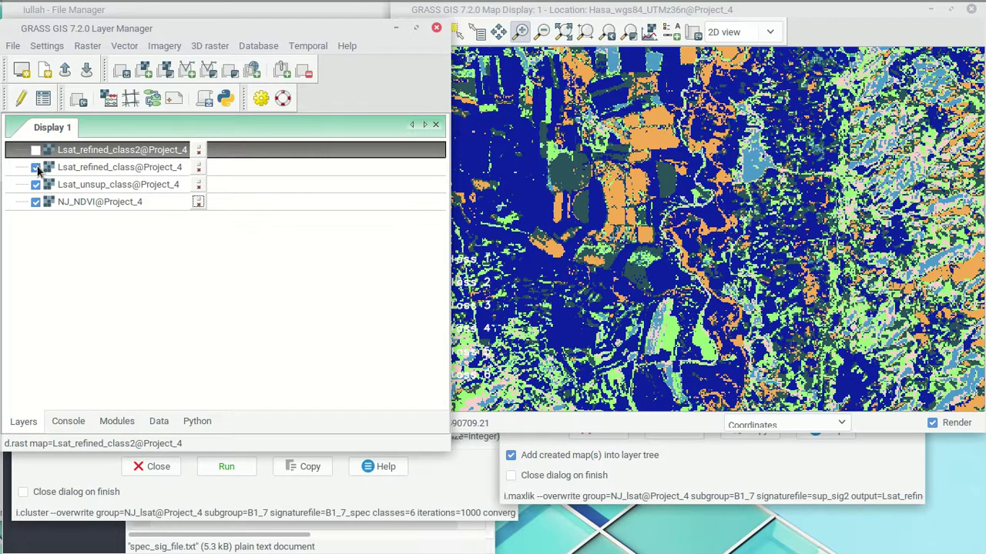
left_click(35, 150)
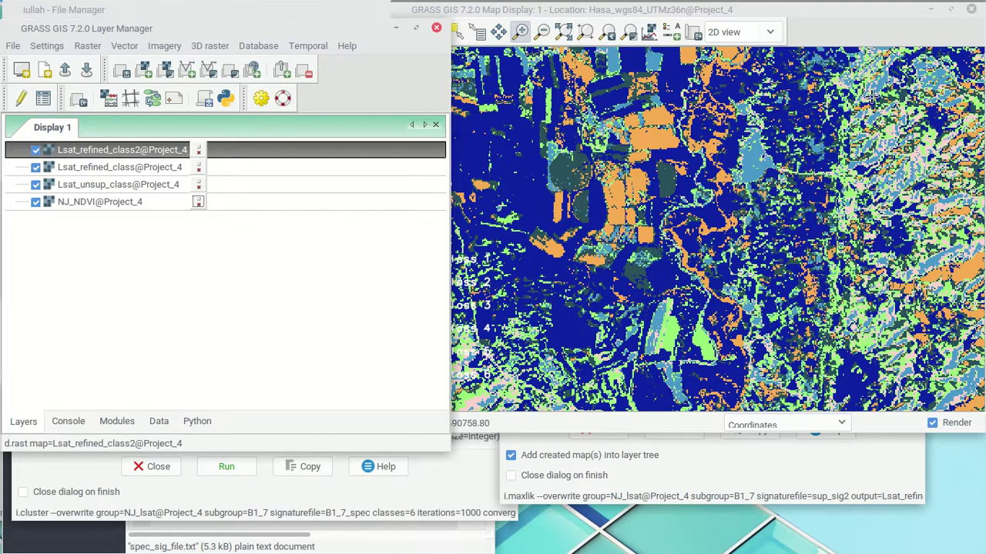
left_click(856, 28)
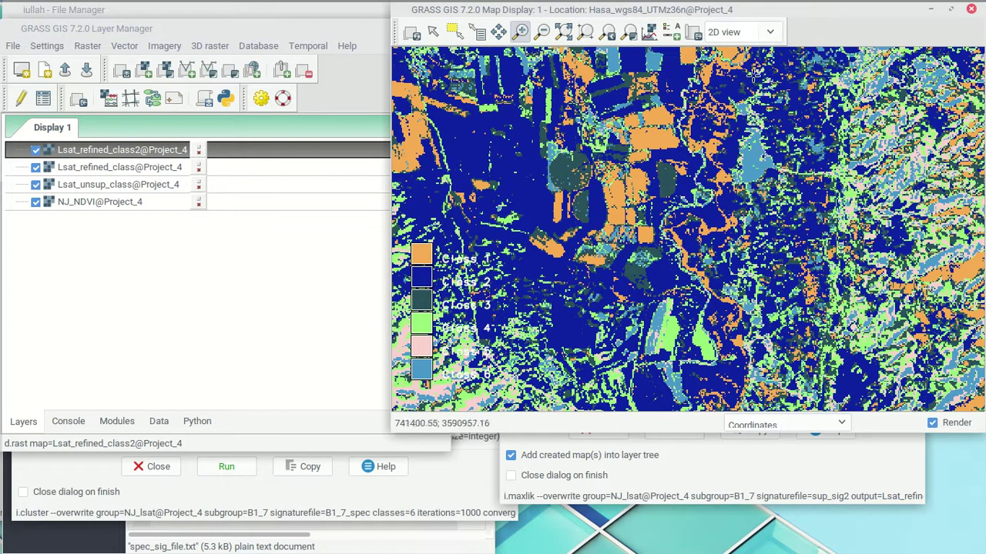
- Hide Lsat_refined_class and repeatedly toggle Lsat_refined_class2 to compare it directly with Lsat_unsup_class
left_click(39, 170)
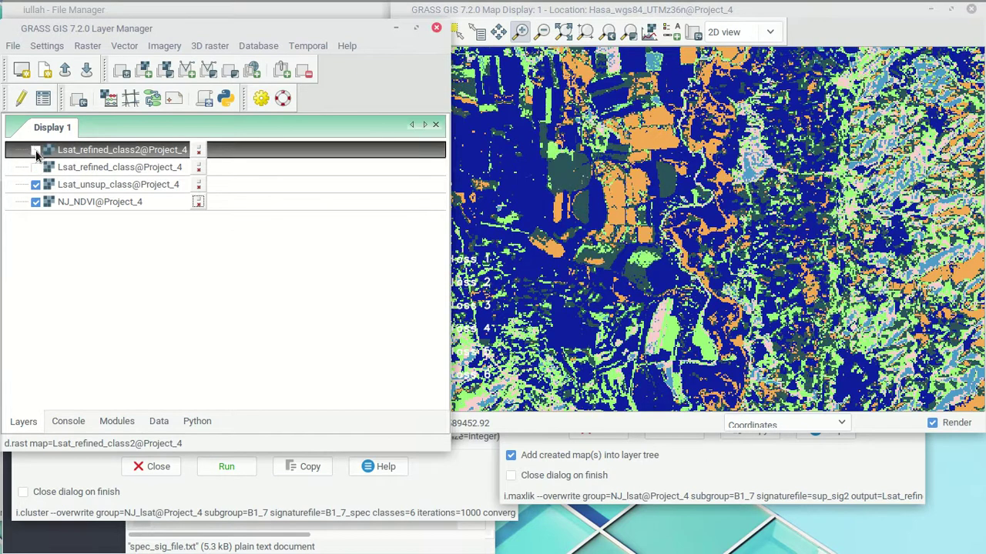
left_click(36, 149)
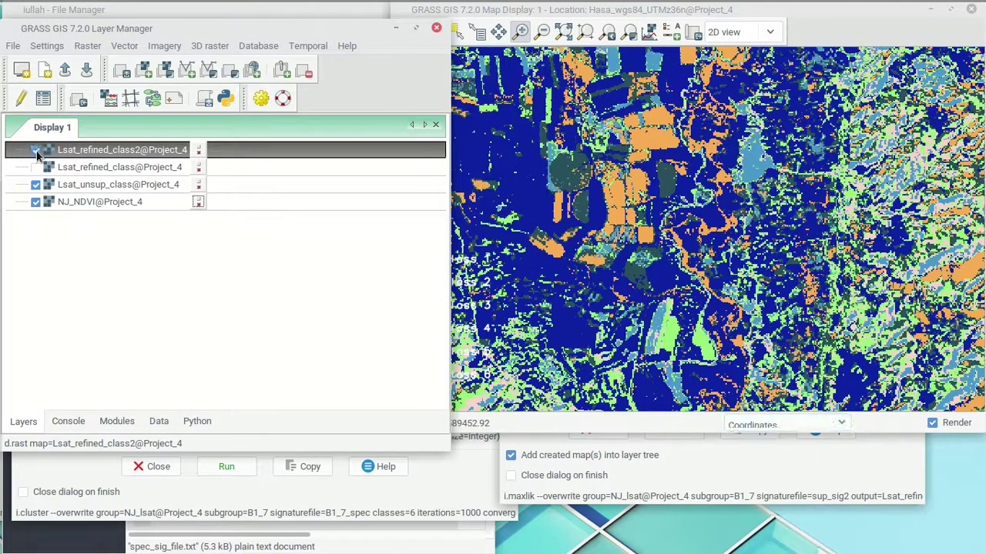
left_click(36, 149)
left_click(37, 149)
left_click(36, 149)
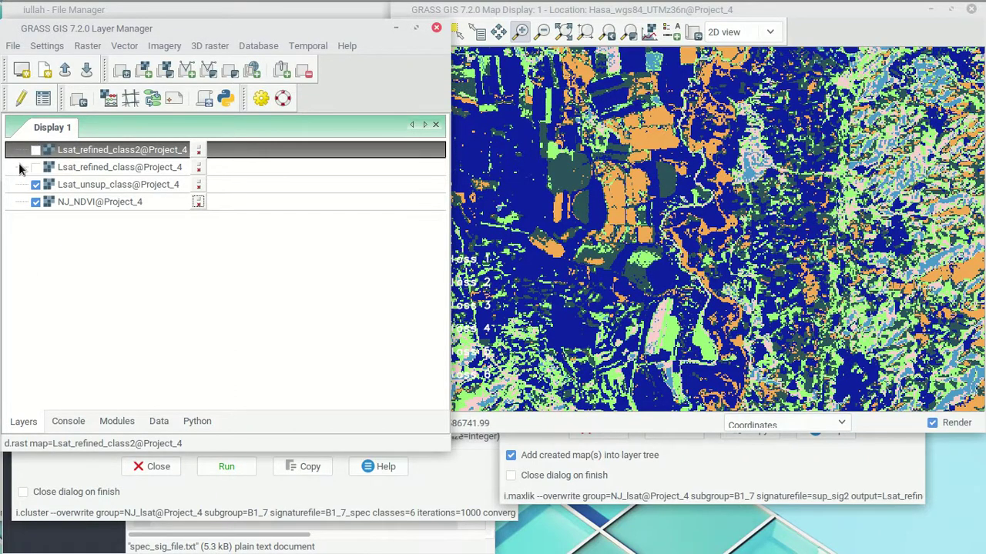
left_click(36, 150)
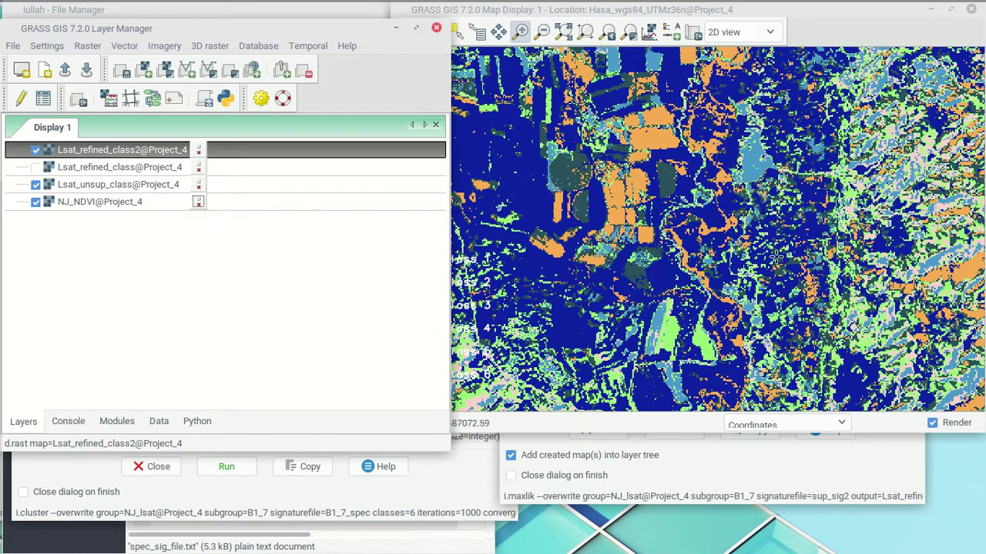
left_click(823, 33)
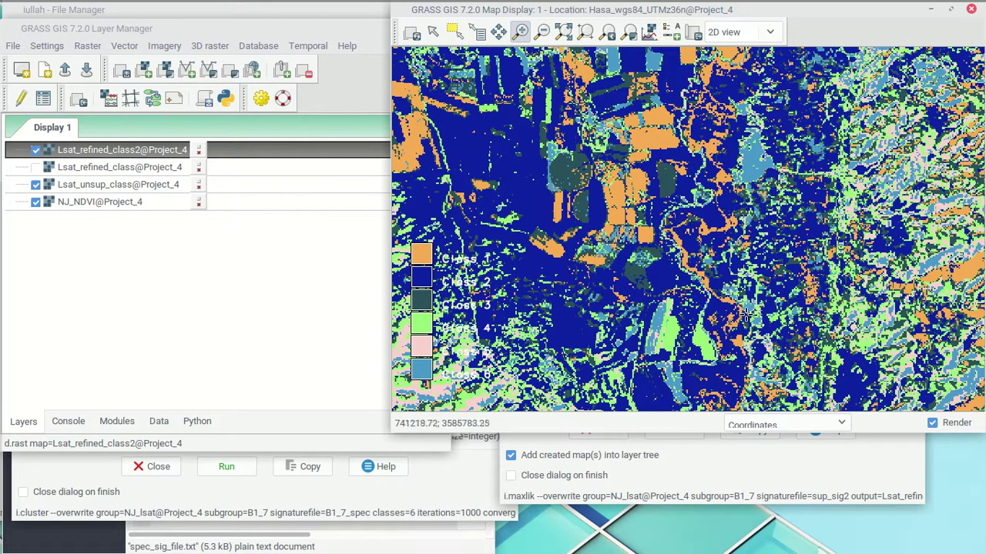
- Hide Lsat_unsup_class and toggle Lsat_refined_class2 to compare the refined classes with the NJ_NDVI map
left_click(35, 185)
left_click(35, 150)
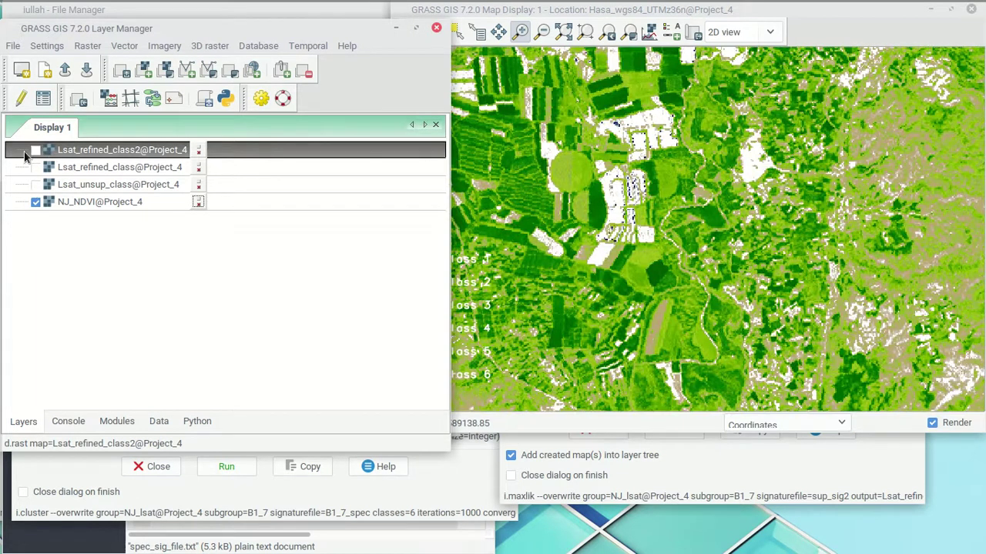
left_click(35, 150)
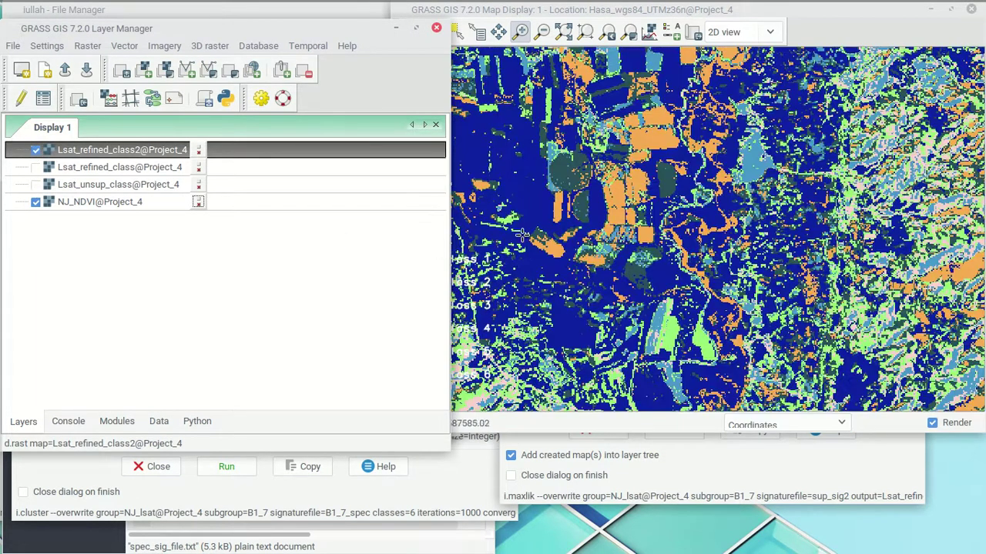
left_click(36, 151)
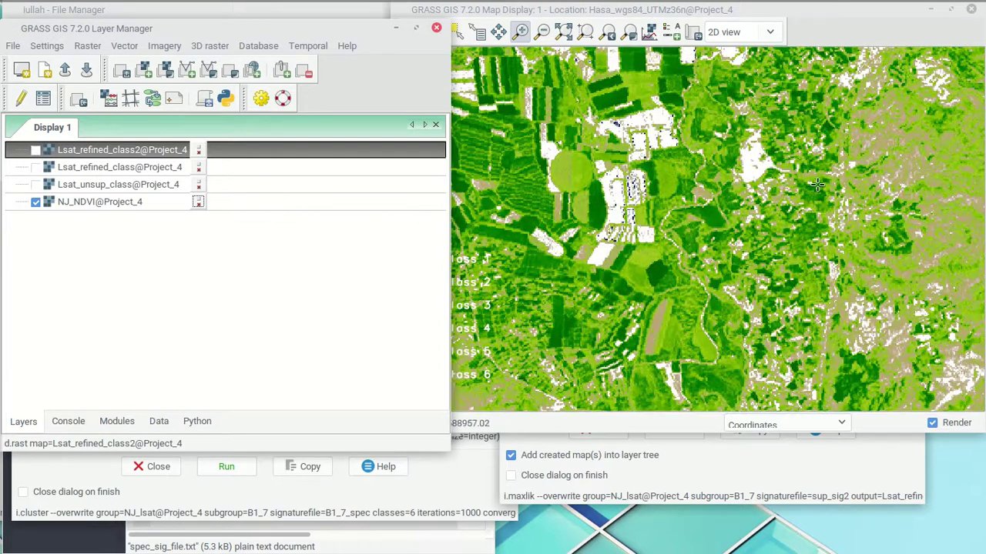
left_click(36, 151)
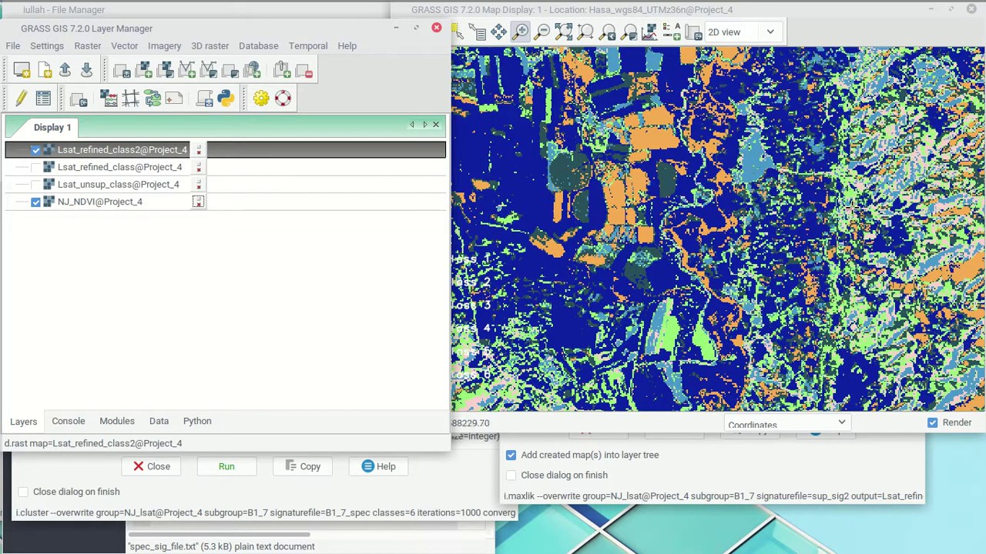
left_click(867, 26)
mouse_move(295, 7)
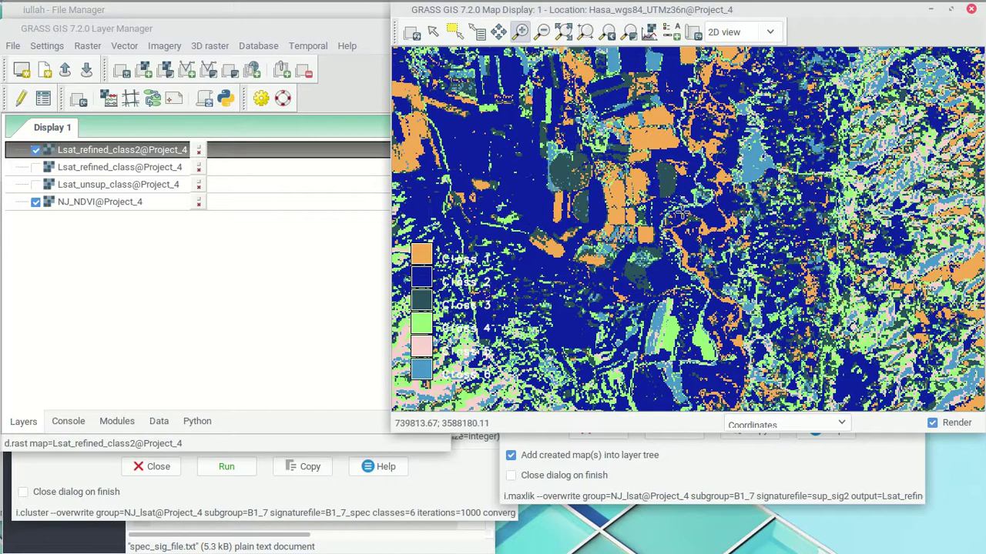
mouse_move(612, 3)
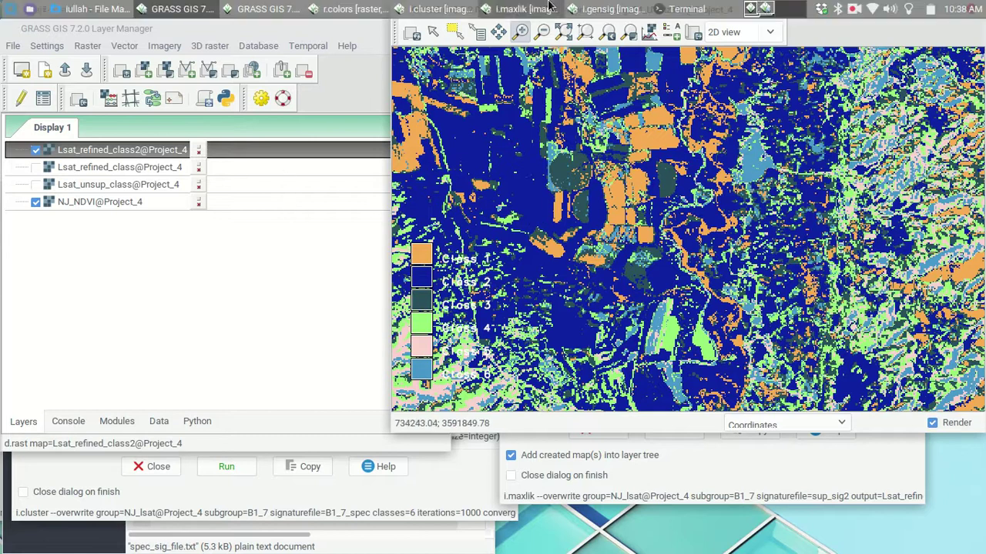
left_click(852, 11)
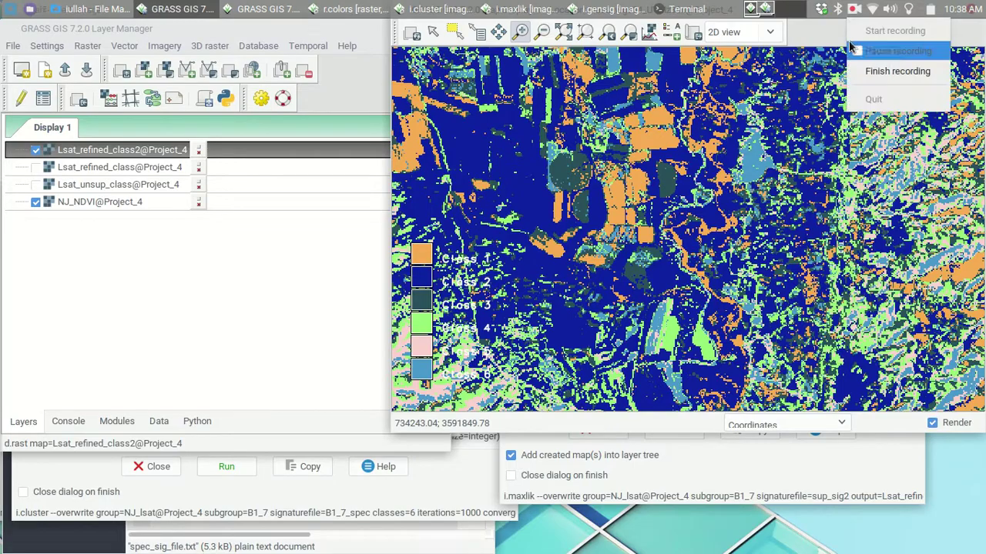